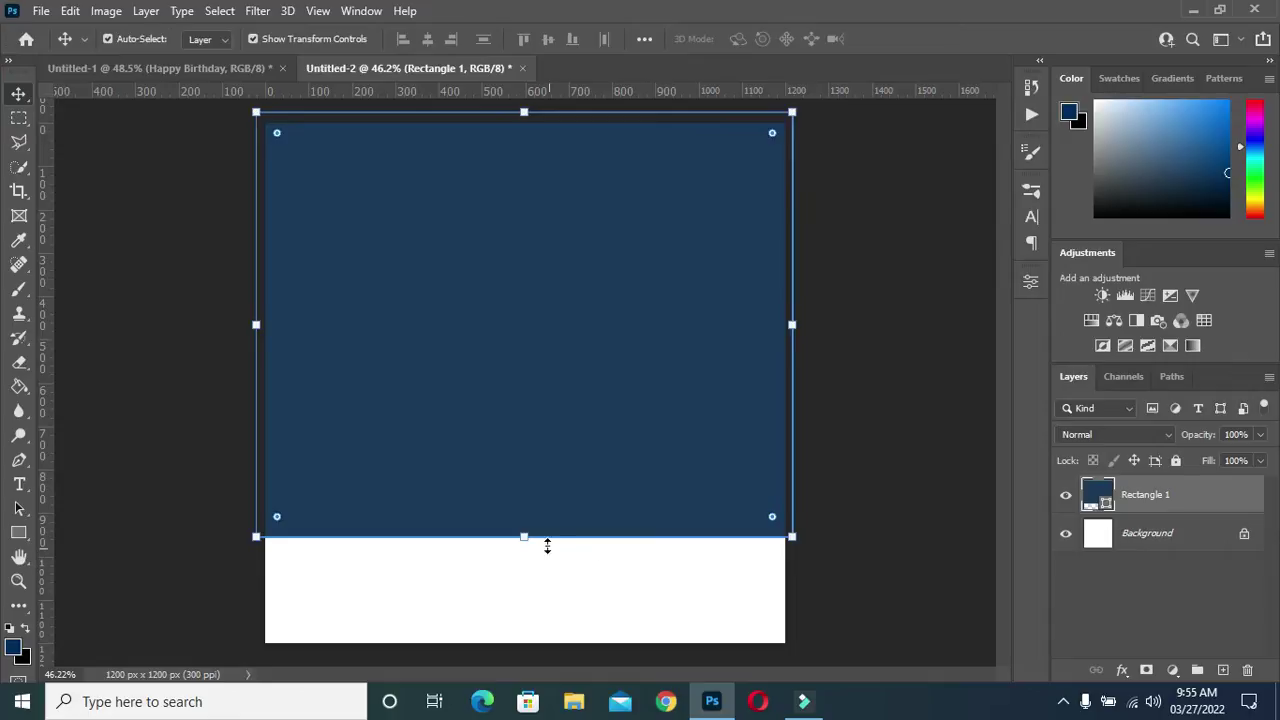
Warp Rectangle 1's bottom edge upward into an arch, cutting a white dome into the navy shape
{"action": "left_click", "coordinate": [525, 533]}
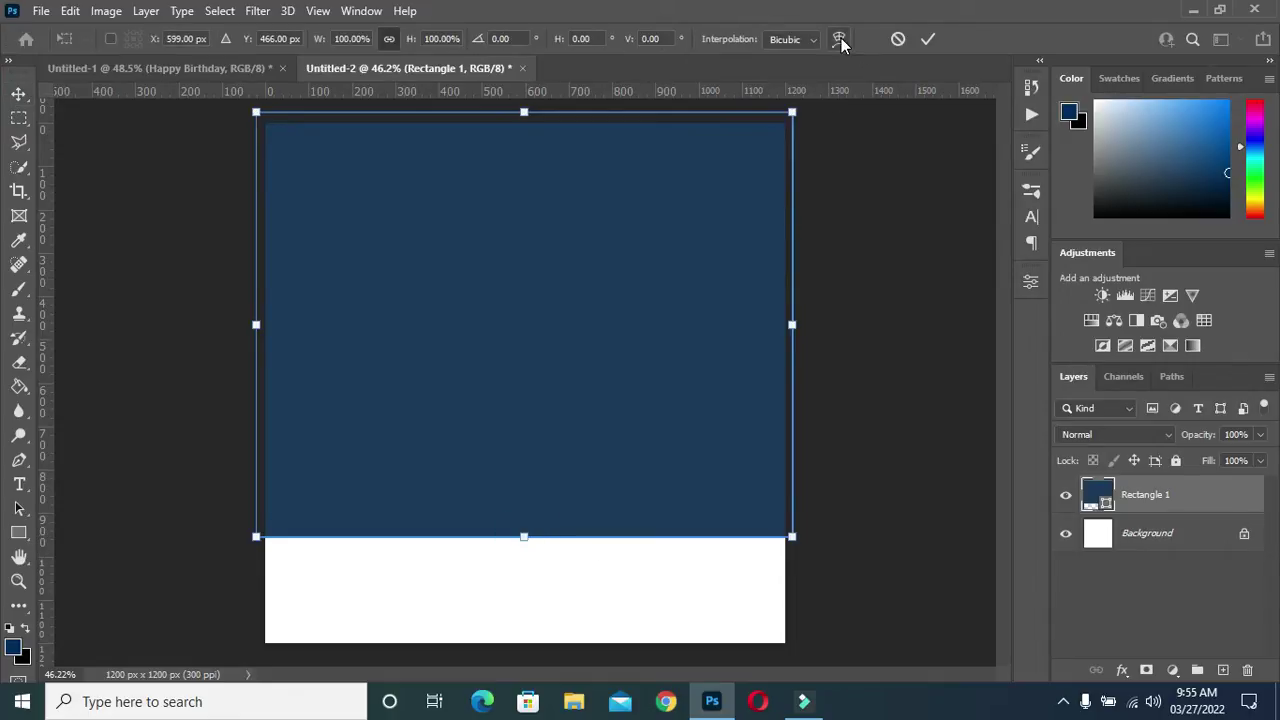
{"action": "left_click", "coordinate": [840, 40]}
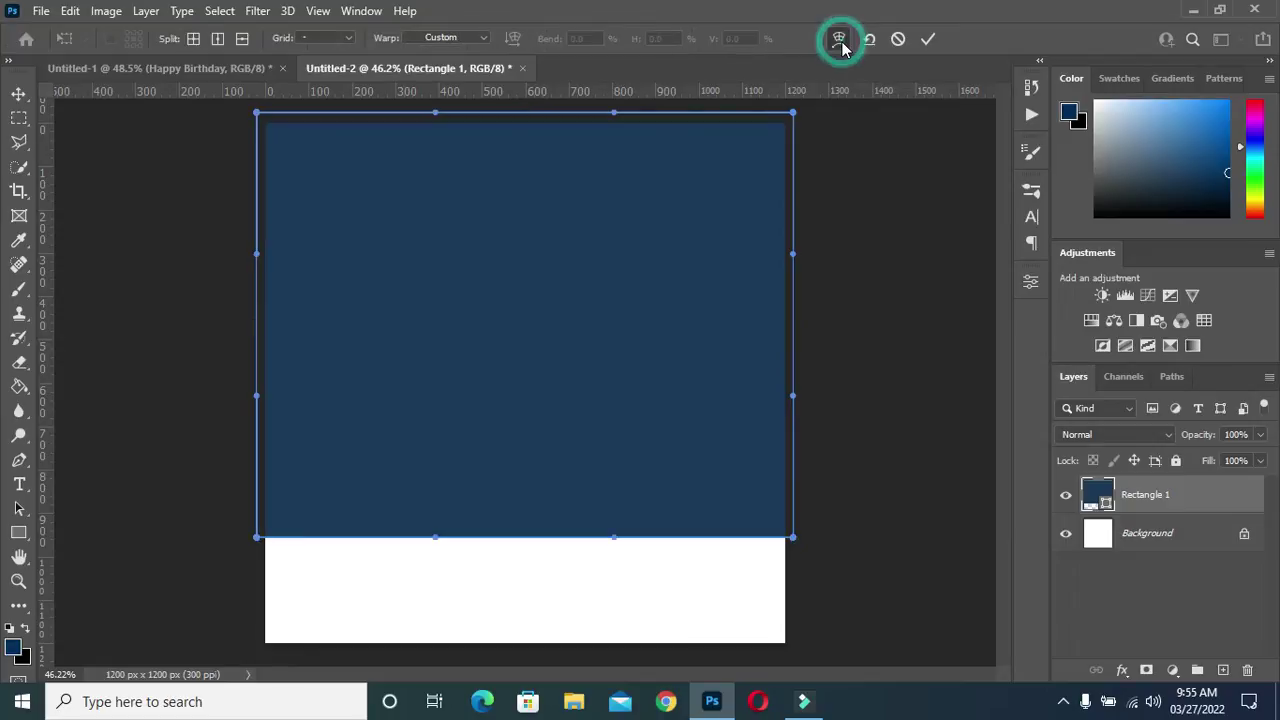
{"action": "left_click_drag", "start_coordinate": [518, 541], "coordinate": [524, 451]}
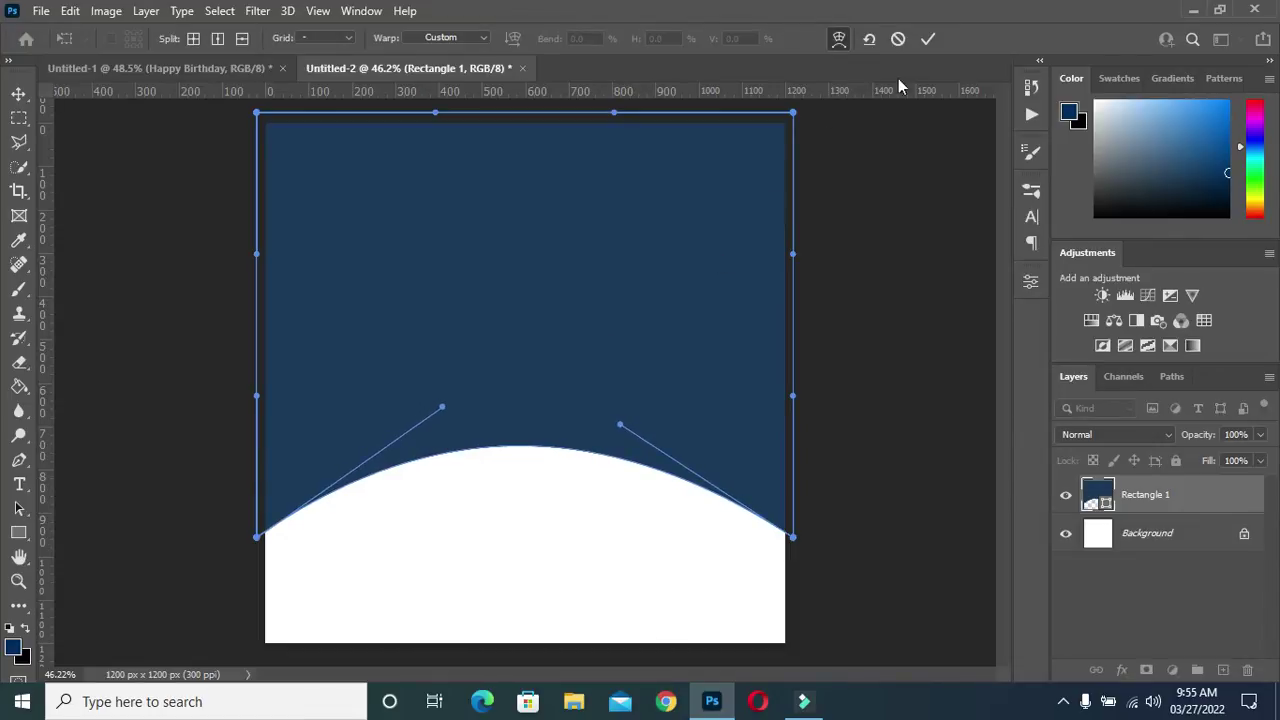
{"action": "left_click", "coordinate": [927, 43]}
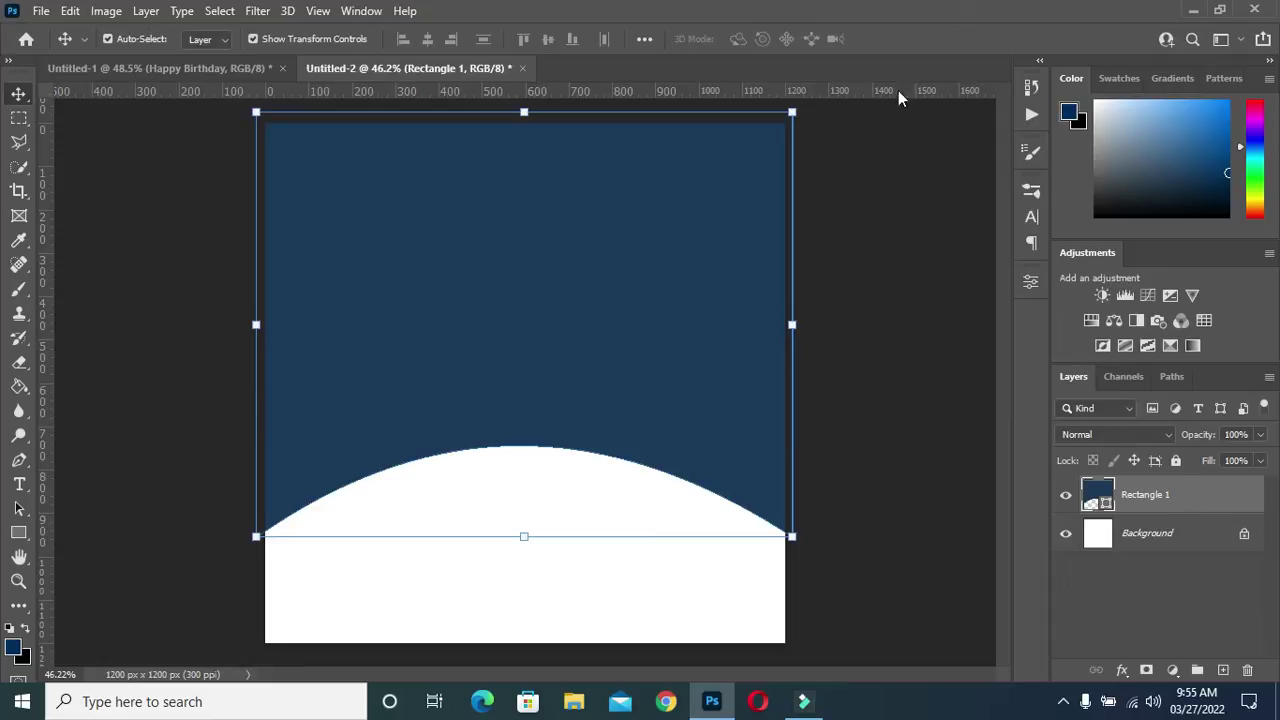
{"action": "left_click", "coordinate": [892, 256]}
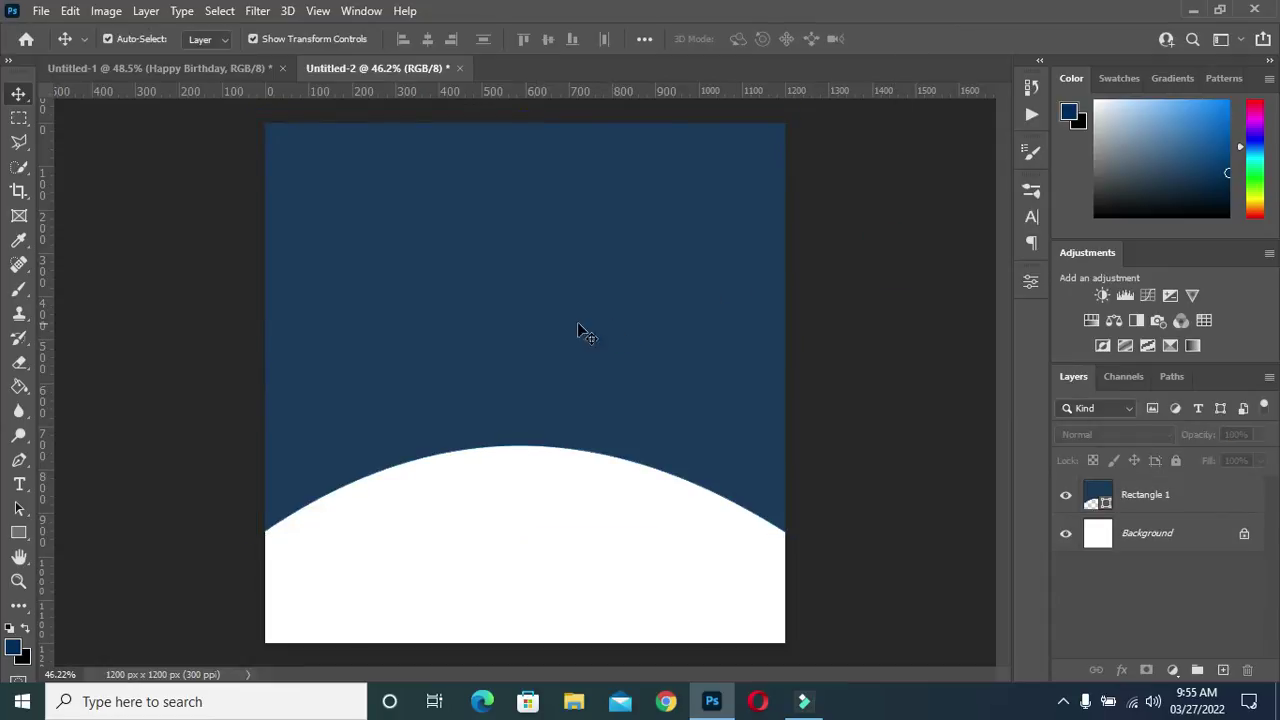
Select the Background layer and switch to the Pen tool in Shape mode
{"action": "scroll", "coordinate": [490, 356], "scroll_direction": "down", "scroll_amount": 1}
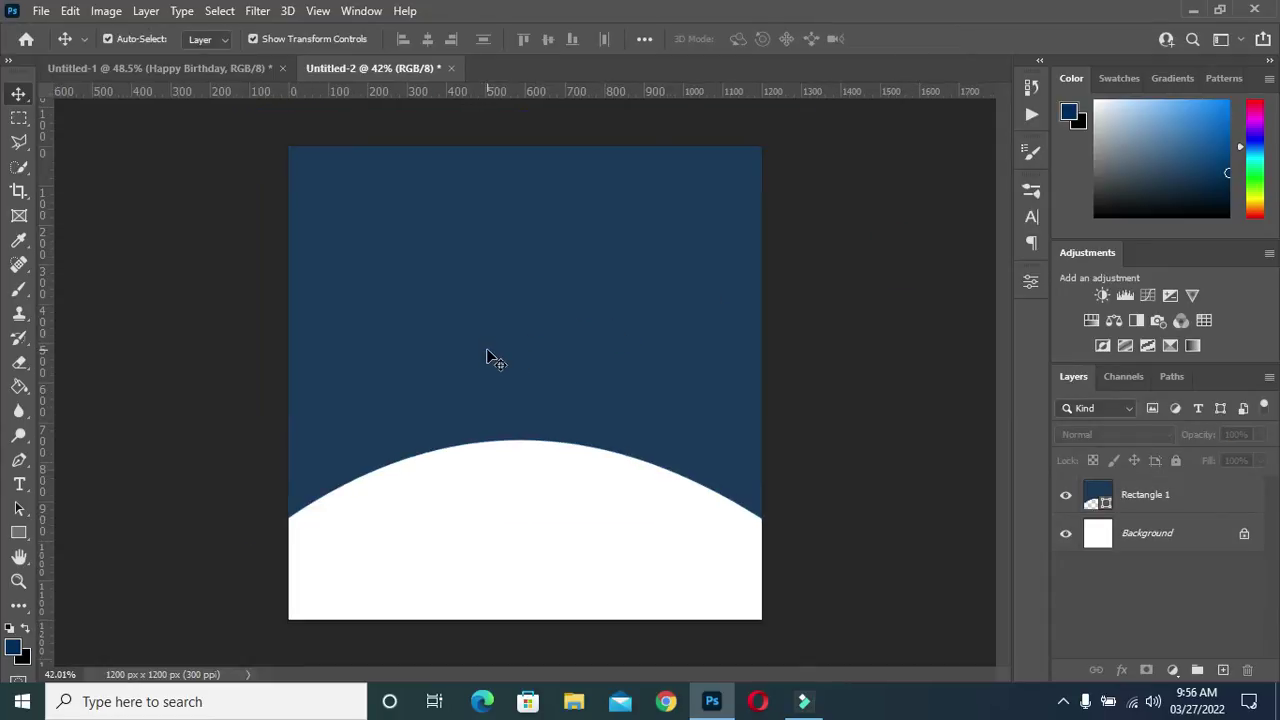
{"action": "left_click", "coordinate": [1166, 534]}
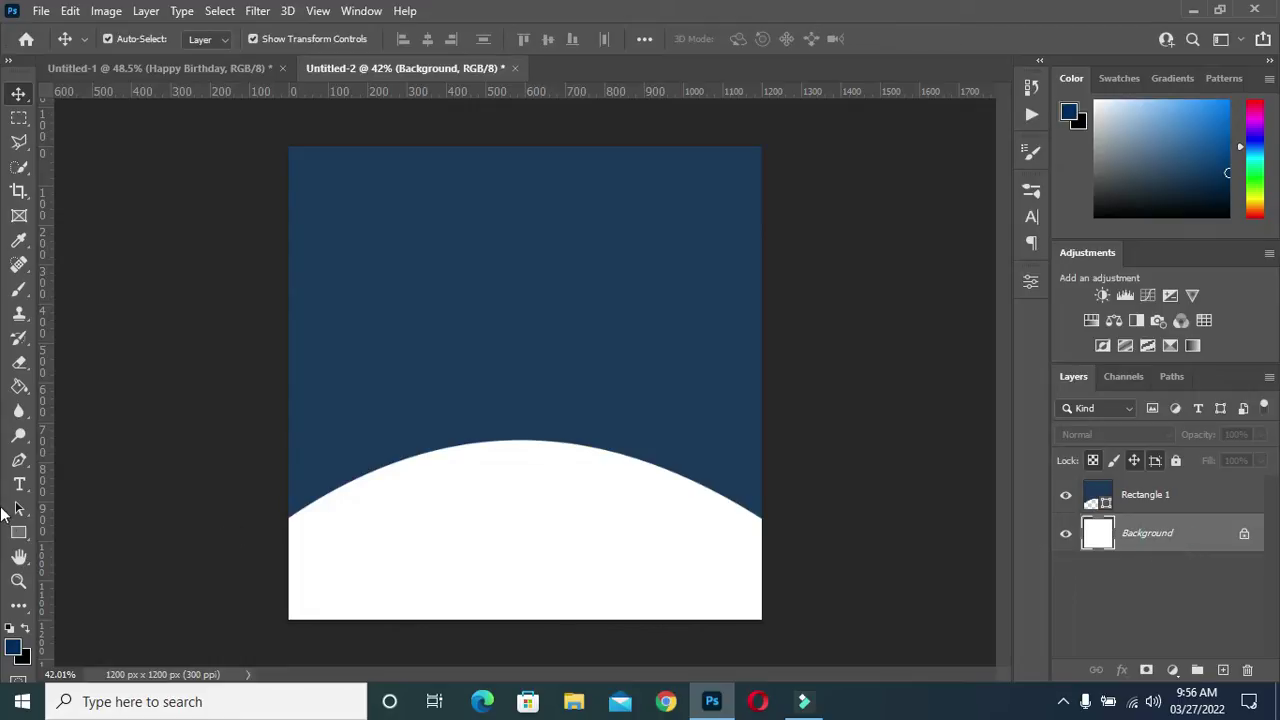
{"action": "left_click_drag", "start_coordinate": [19, 461], "coordinate": [107, 462]}
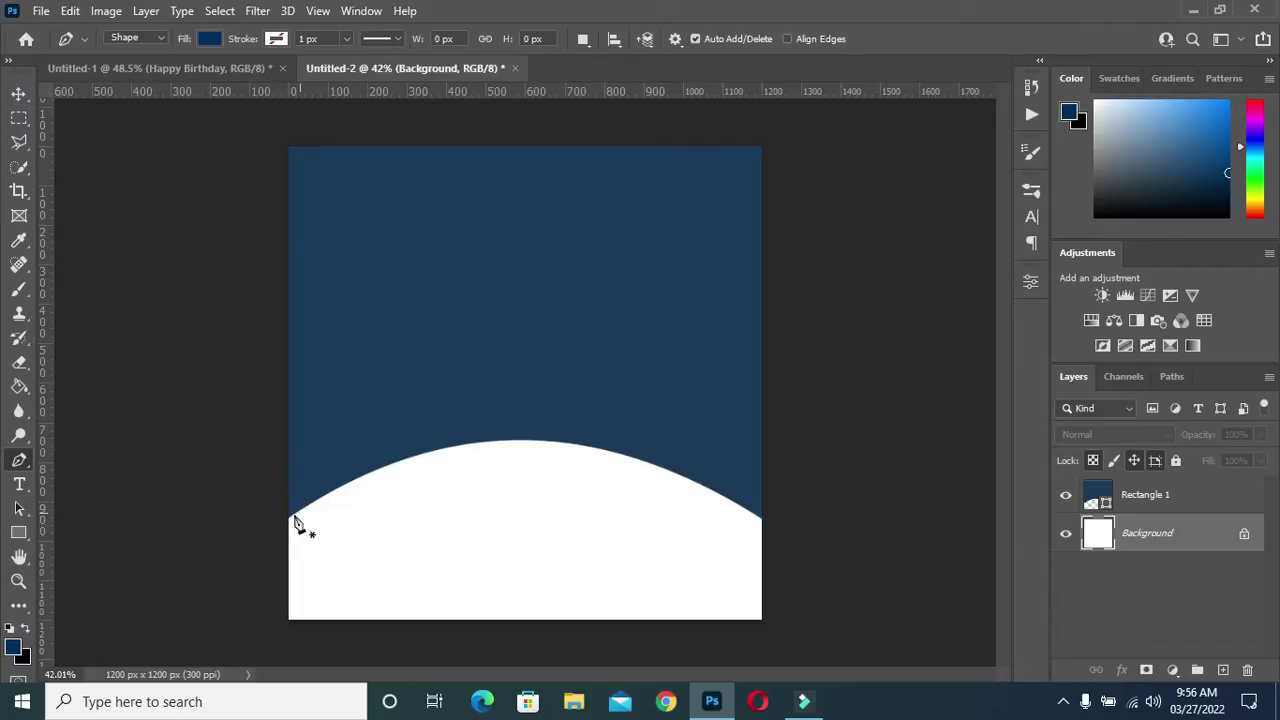
Place the first anchor at the canvas's left edge, then drag a smooth anchor on the arch
{"action": "left_click", "coordinate": [282, 517]}
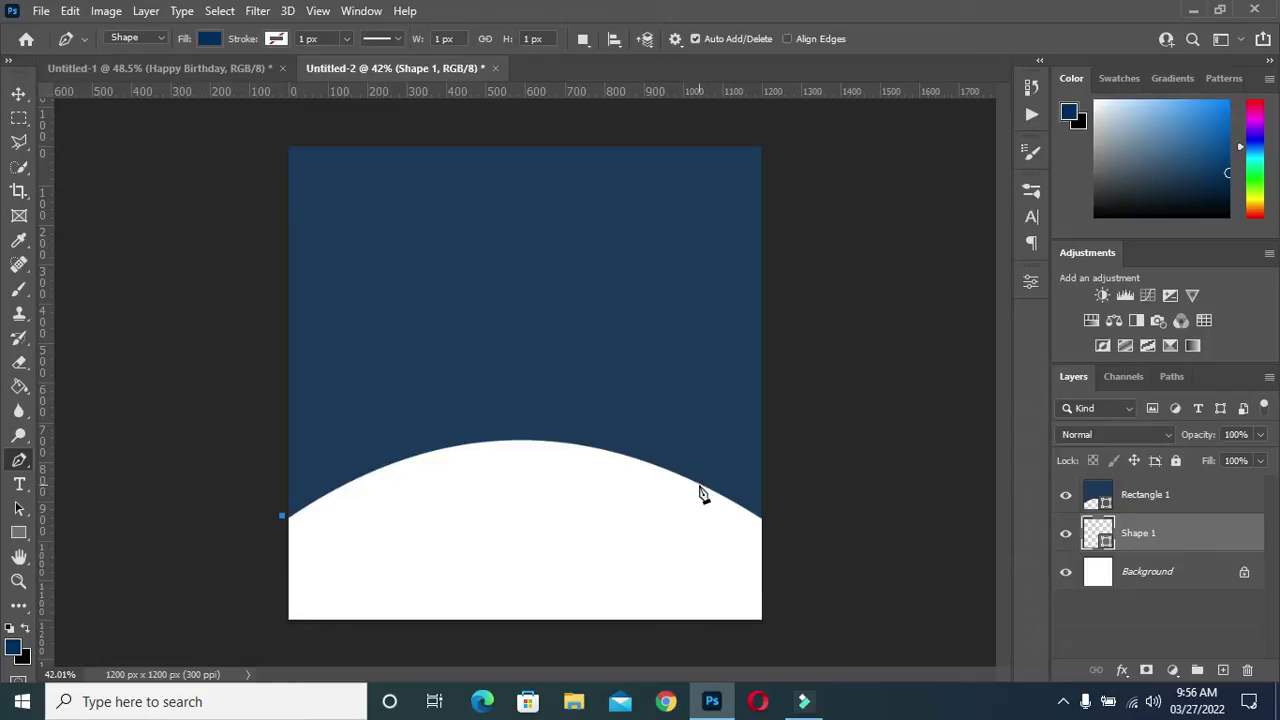
{"action": "scroll", "coordinate": [702, 493], "scroll_direction": "up", "scroll_amount": 1}
{"action": "scroll", "coordinate": [702, 493], "scroll_direction": "up", "scroll_amount": 1}
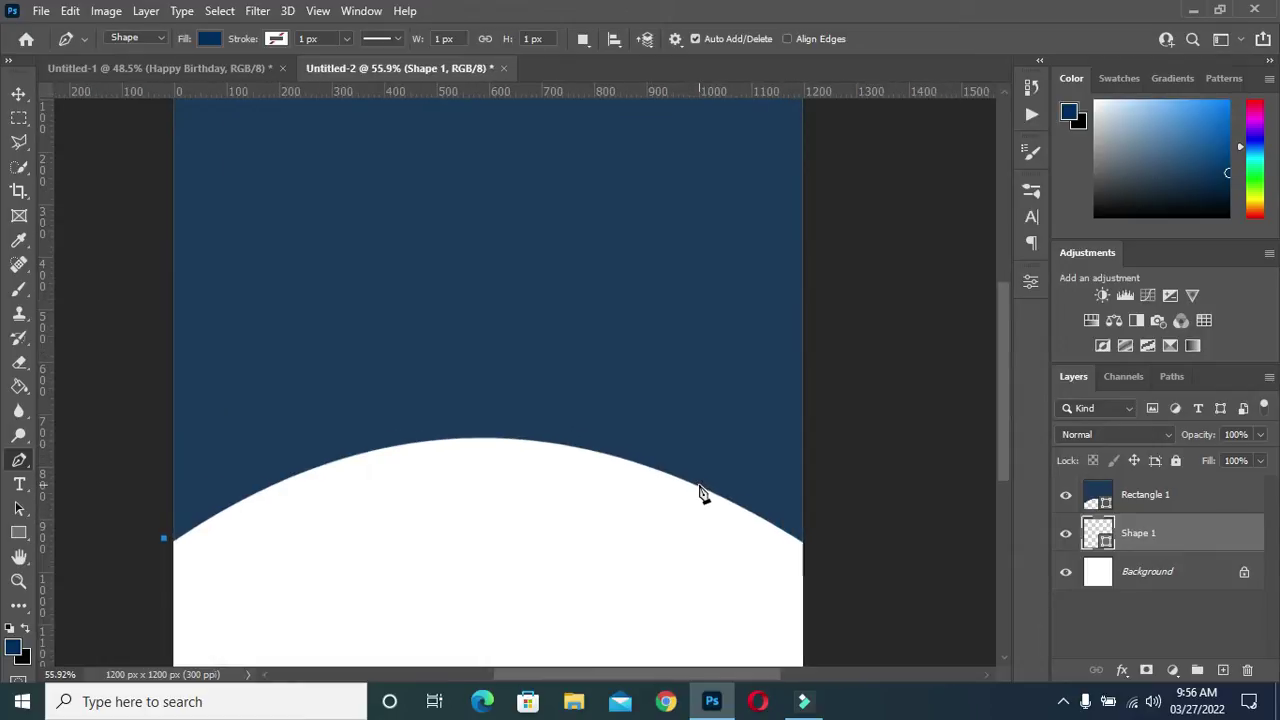
{"action": "scroll", "coordinate": [705, 498], "scroll_direction": "up", "scroll_amount": 1}
{"action": "key", "text": "ctrl+]"}
{"action": "left_click_drag", "start_coordinate": [765, 490], "coordinate": [906, 645]}
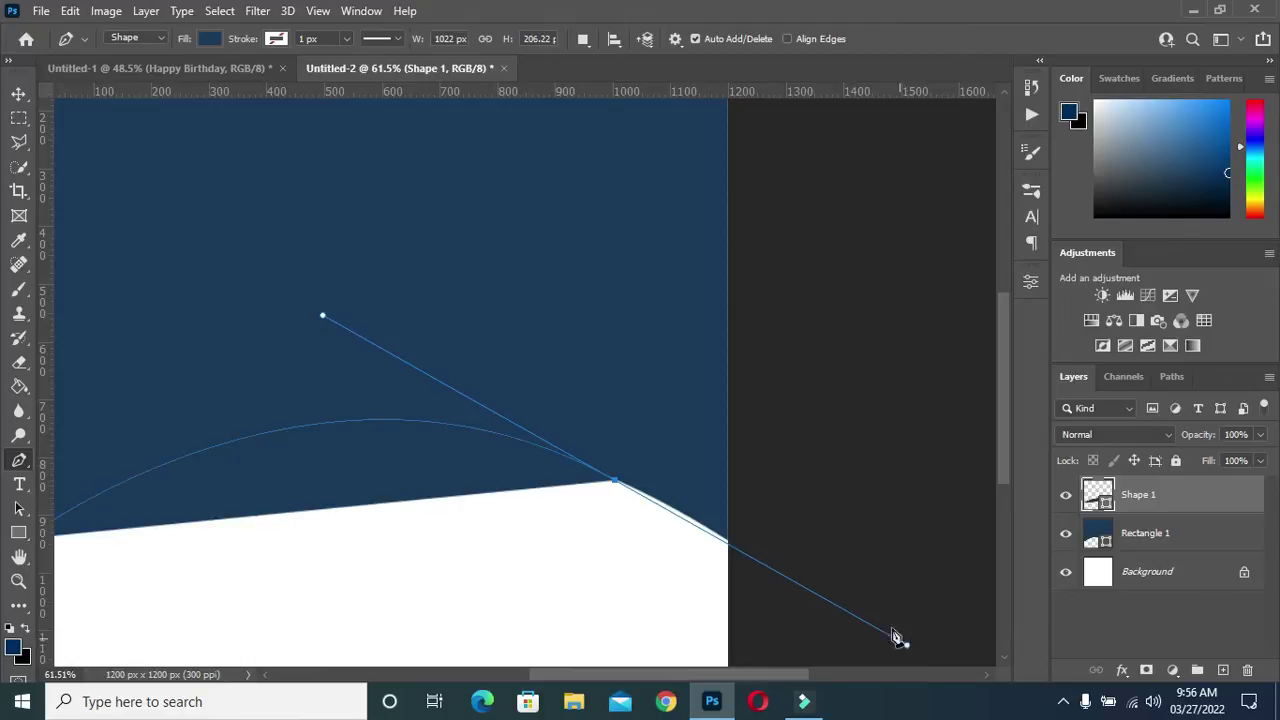
Adjust anchors and handles so the path follows the arch, then close it at the left-edge start point
{"action": "left_click", "coordinate": [616, 484], "text": "alt"}
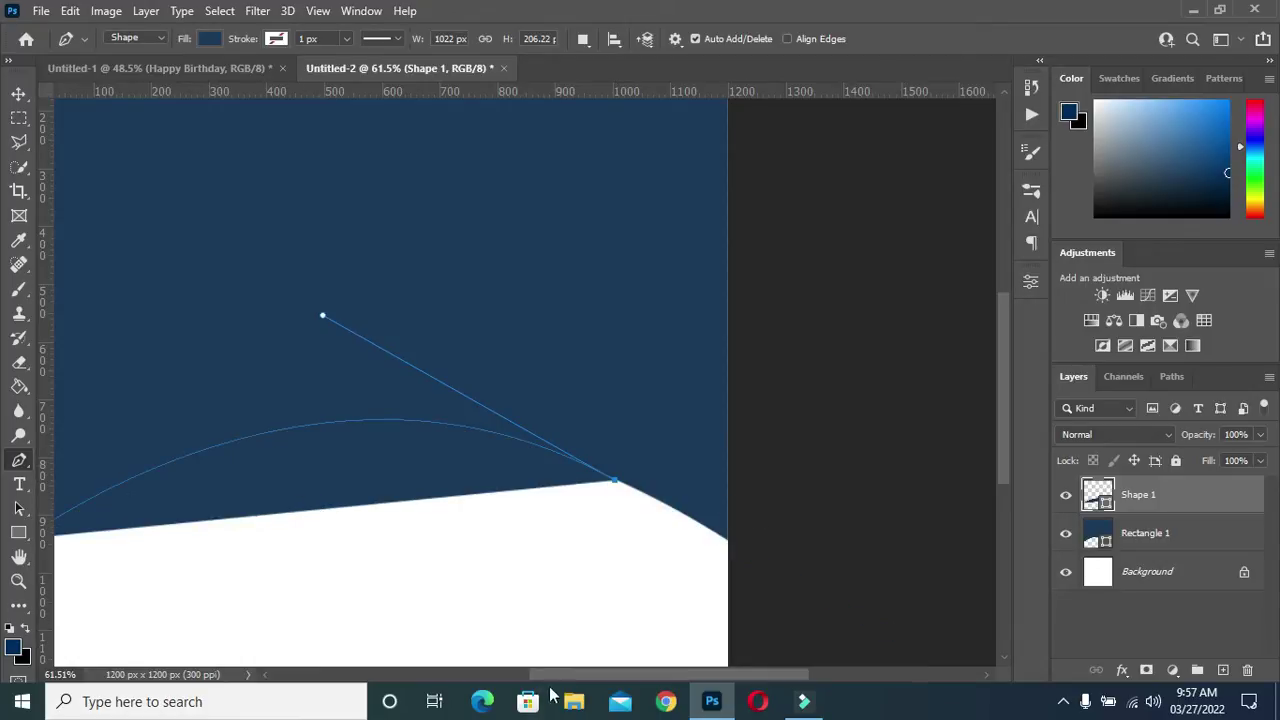
{"action": "left_click_drag", "start_coordinate": [555, 675], "coordinate": [491, 670]}
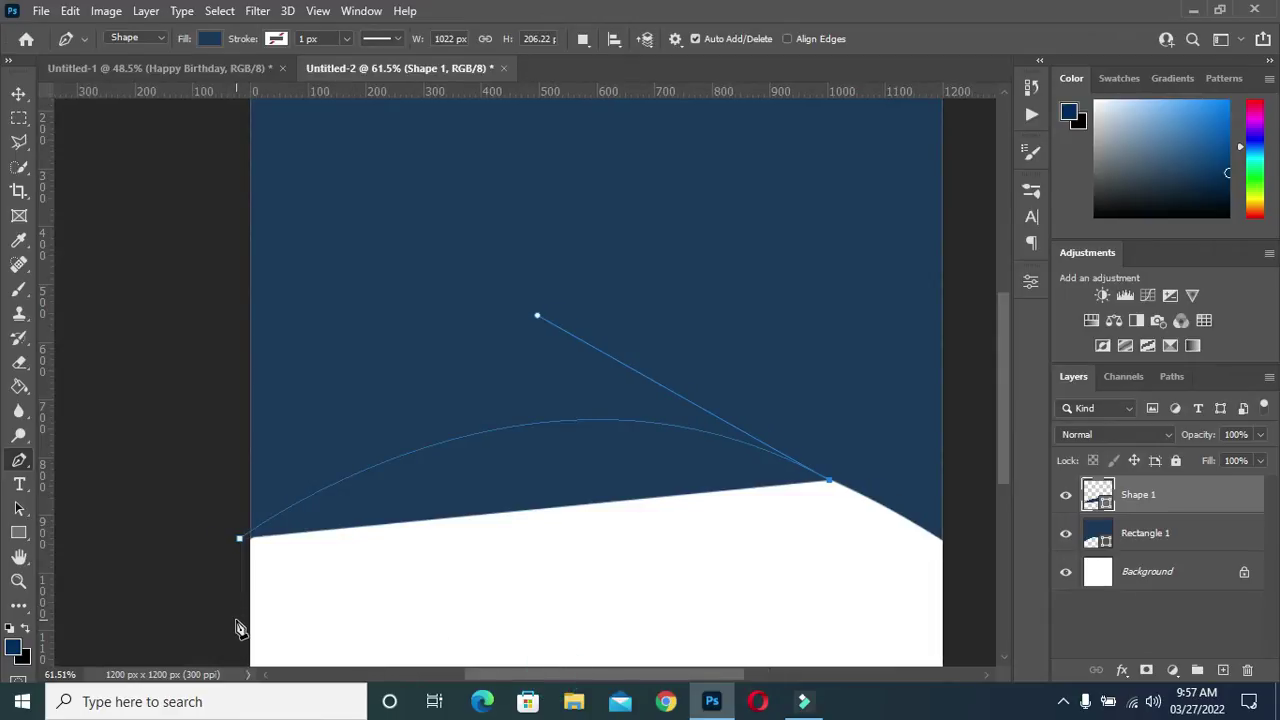
{"action": "left_click_drag", "start_coordinate": [236, 622], "coordinate": [103, 598]}
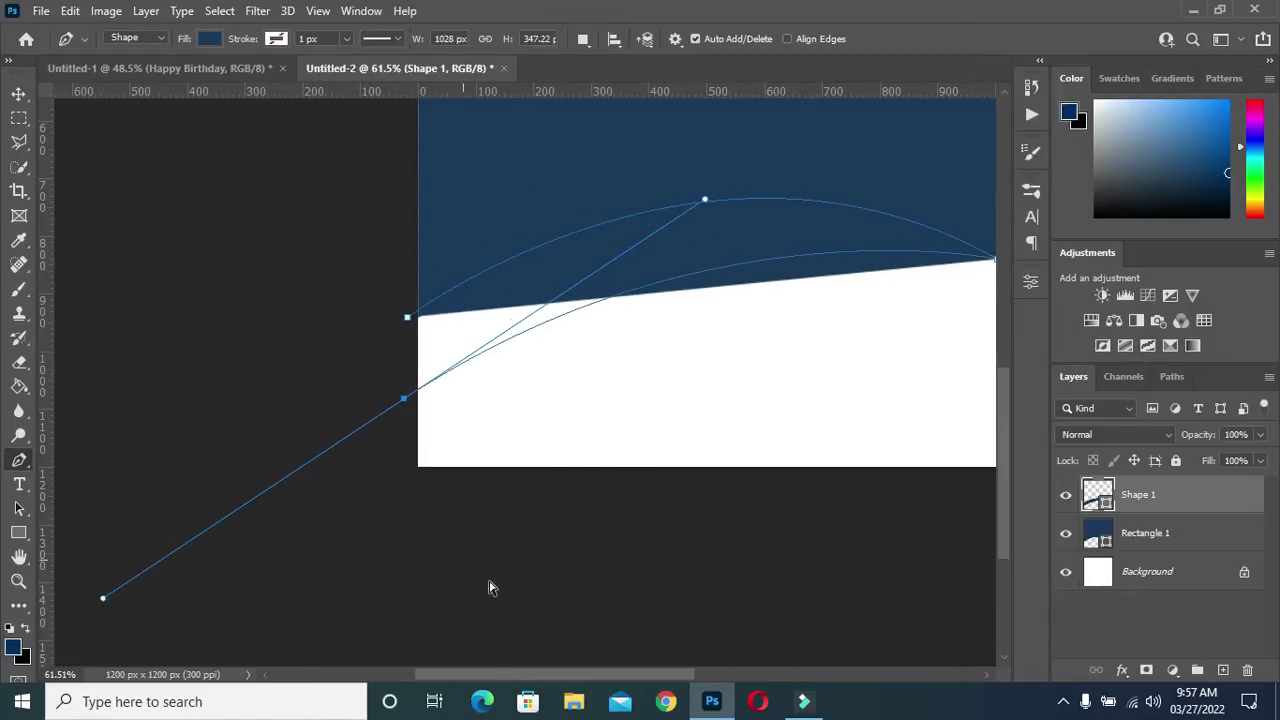
{"action": "left_click_drag", "start_coordinate": [549, 674], "coordinate": [591, 676]}
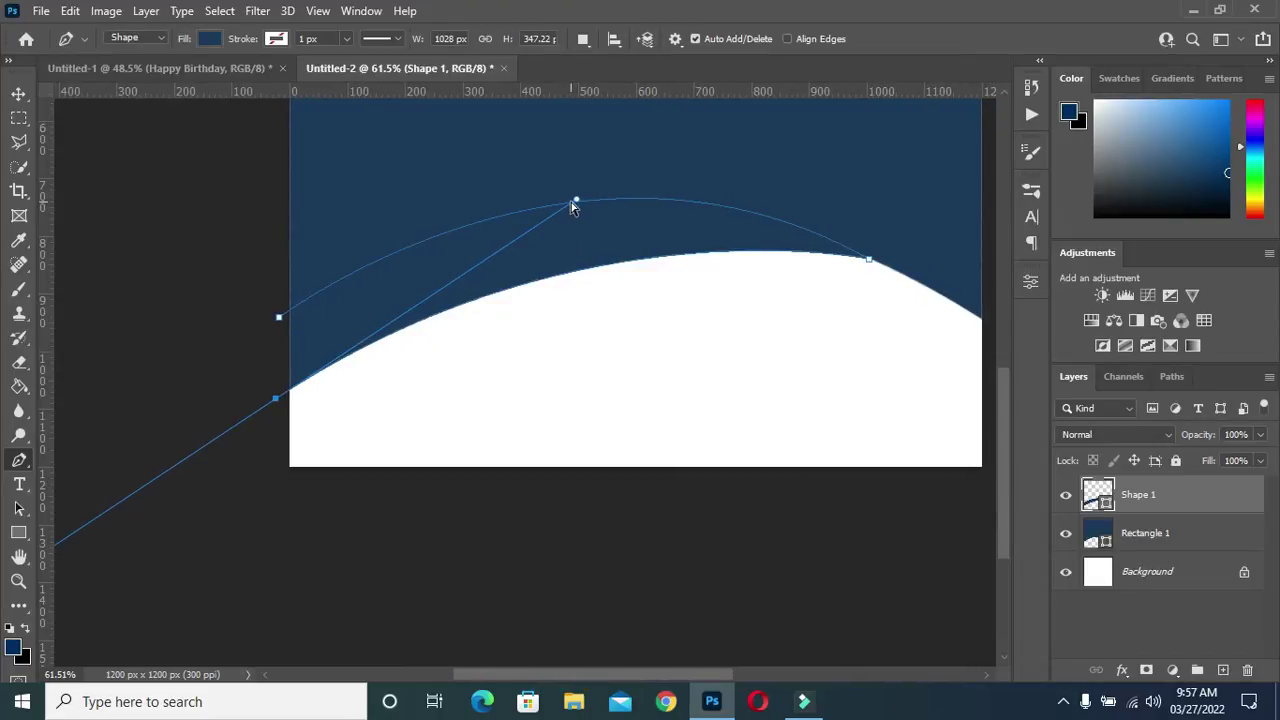
{"action": "left_click_drag", "start_coordinate": [577, 204], "coordinate": [640, 156]}
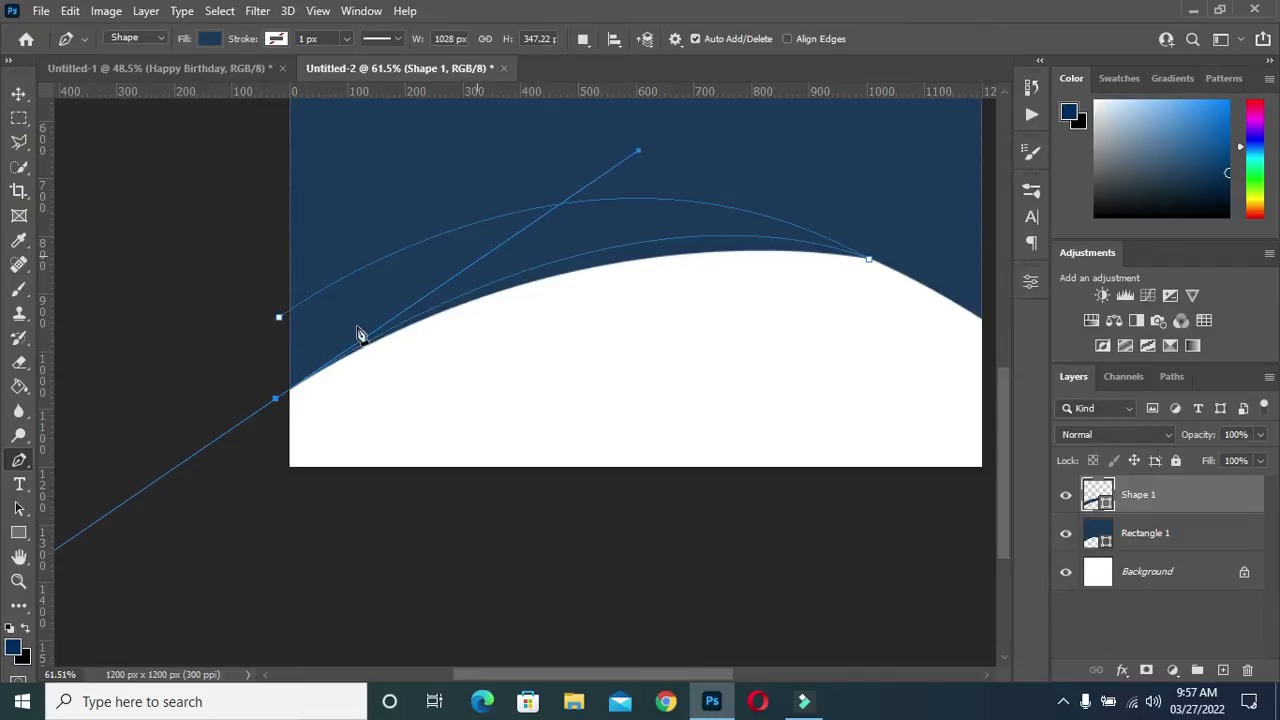
{"action": "left_click", "coordinate": [277, 399]}
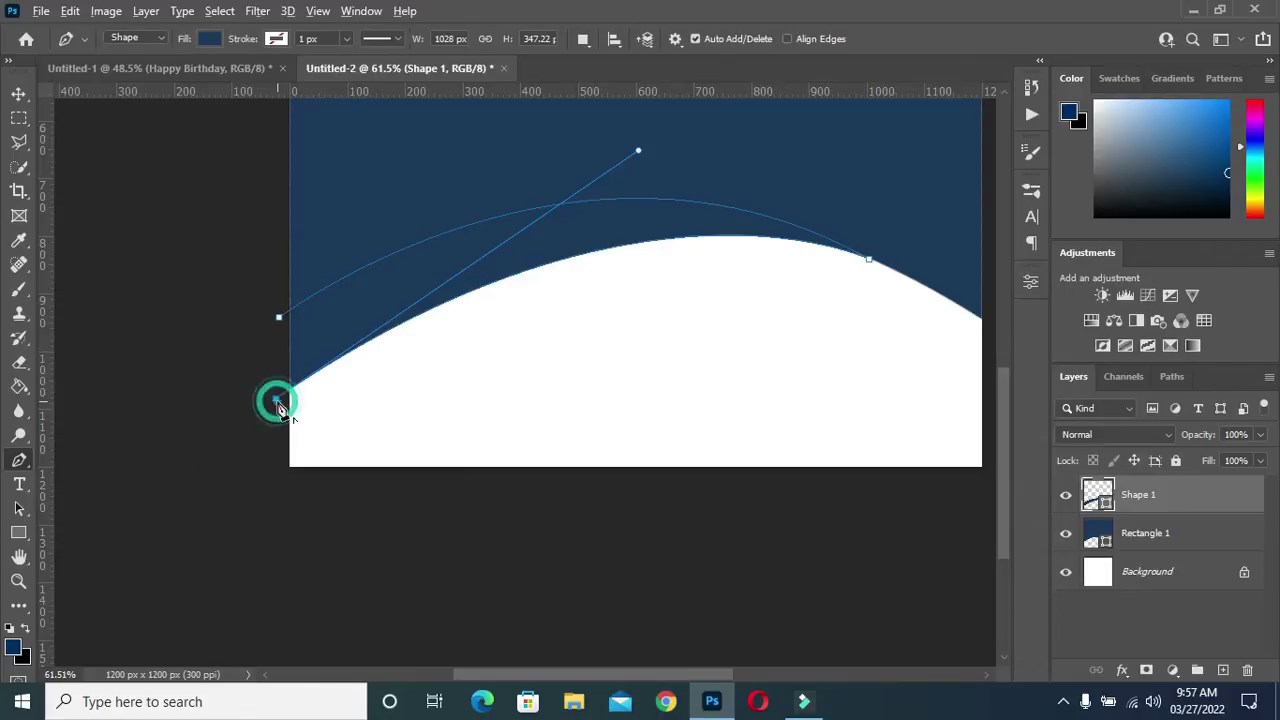
{"action": "left_click", "coordinate": [280, 319]}
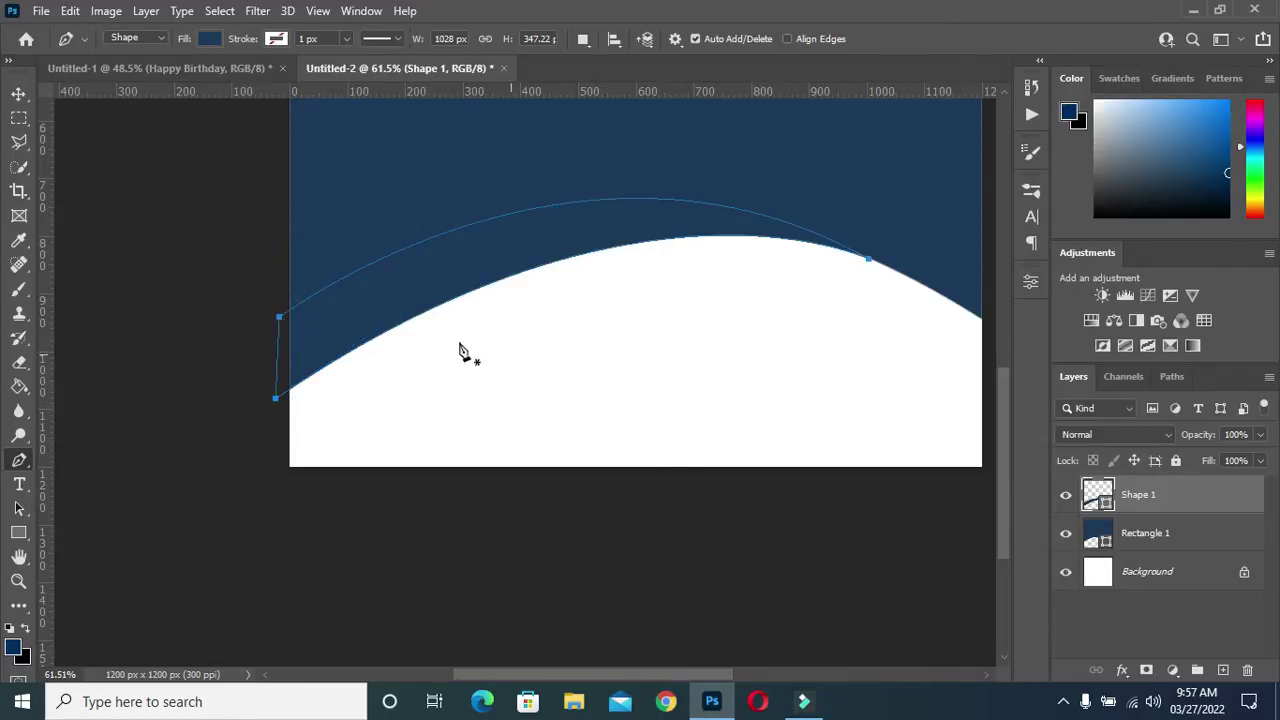
Fill the new Shape 1 band with orange
{"action": "left_click", "coordinate": [212, 38]}
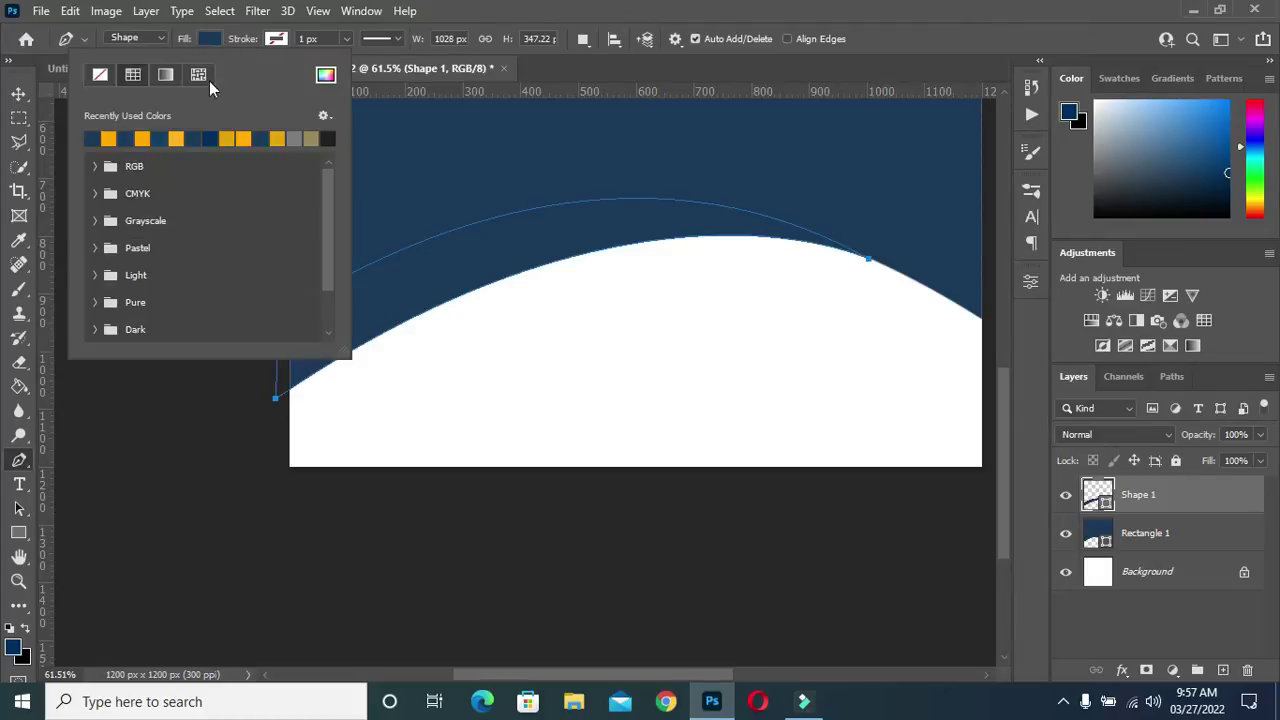
{"action": "left_click", "coordinate": [113, 138]}
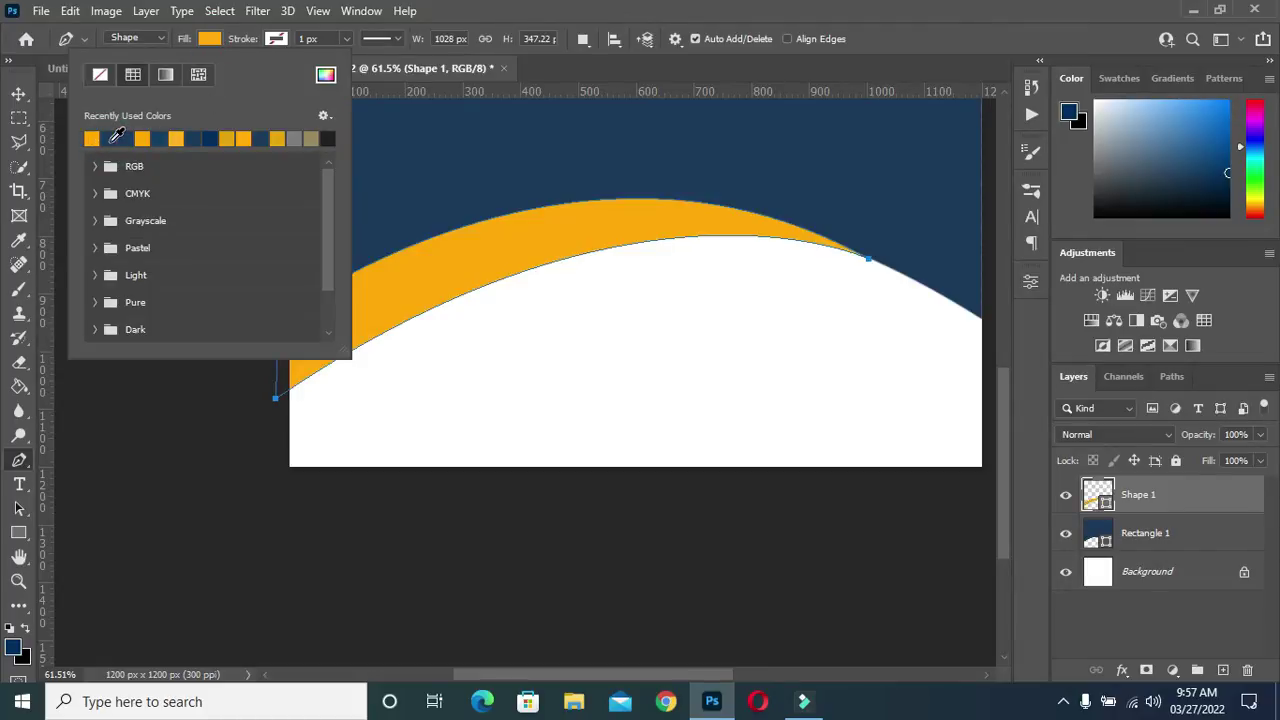
{"action": "left_click", "coordinate": [212, 38]}
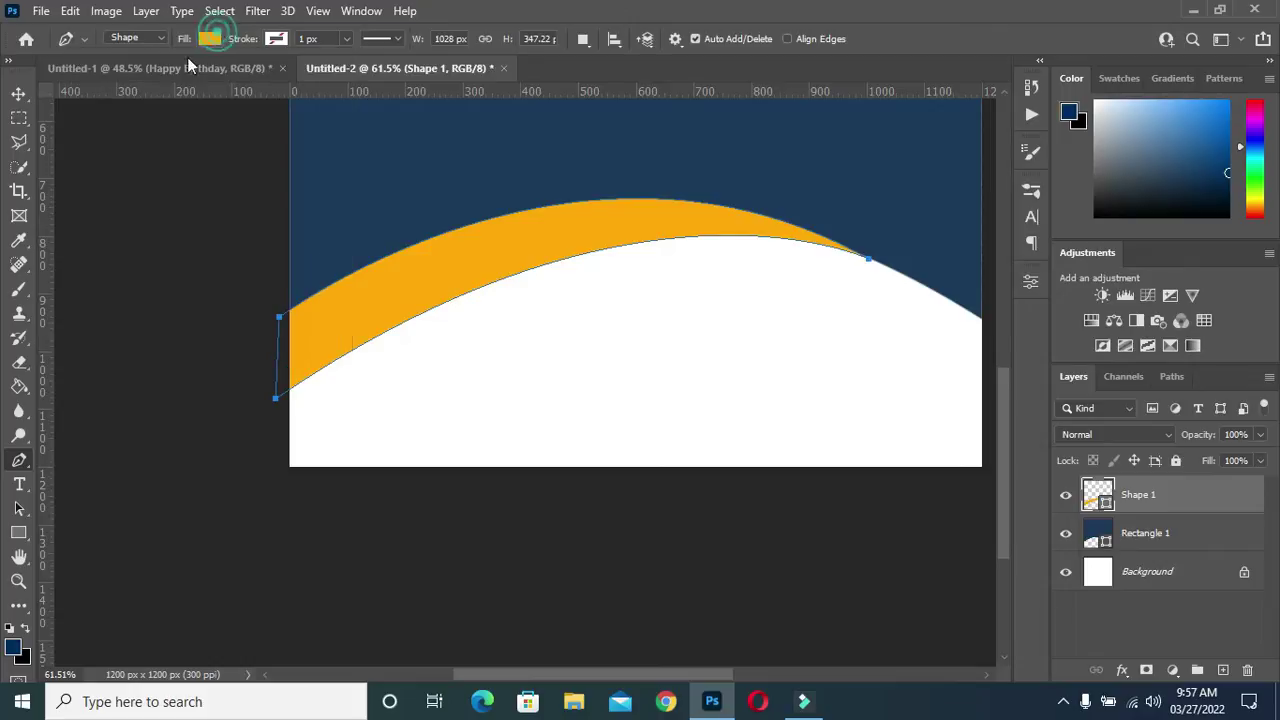
Try stacking the orange band beneath the navy Rectangle 1 layer
{"action": "left_click", "coordinate": [18, 93]}
{"action": "scroll", "coordinate": [691, 314], "scroll_direction": "up", "scroll_amount": 1}
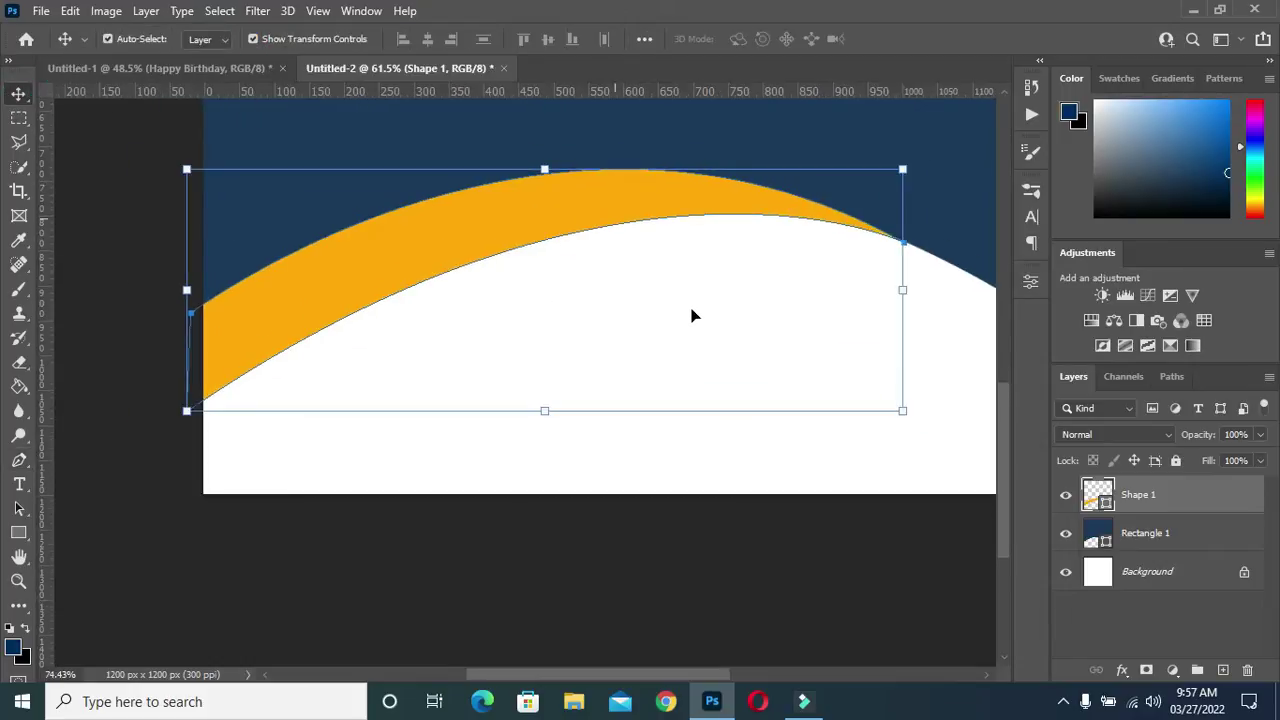
{"action": "scroll", "coordinate": [614, 337], "scroll_direction": "down", "scroll_amount": 3}
{"action": "left_click", "coordinate": [850, 377]}
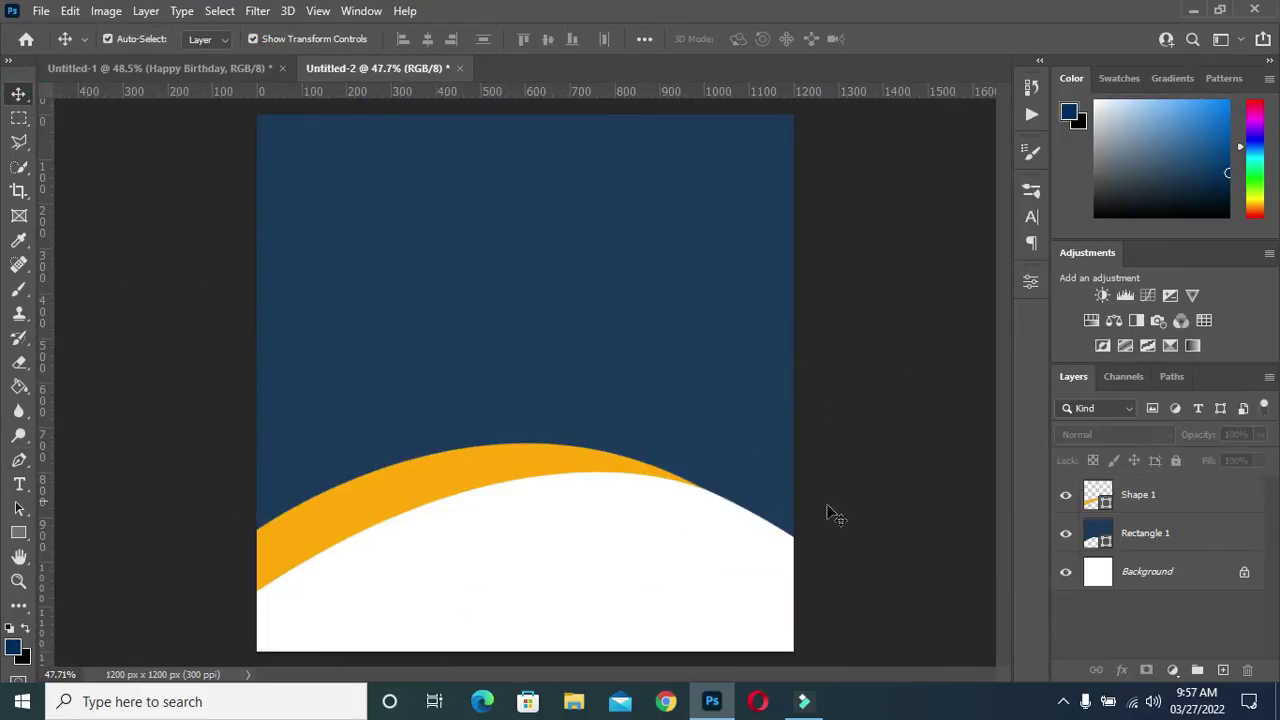
{"action": "scroll", "coordinate": [470, 484], "scroll_direction": "down", "scroll_amount": 1}
{"action": "left_click", "coordinate": [462, 468]}
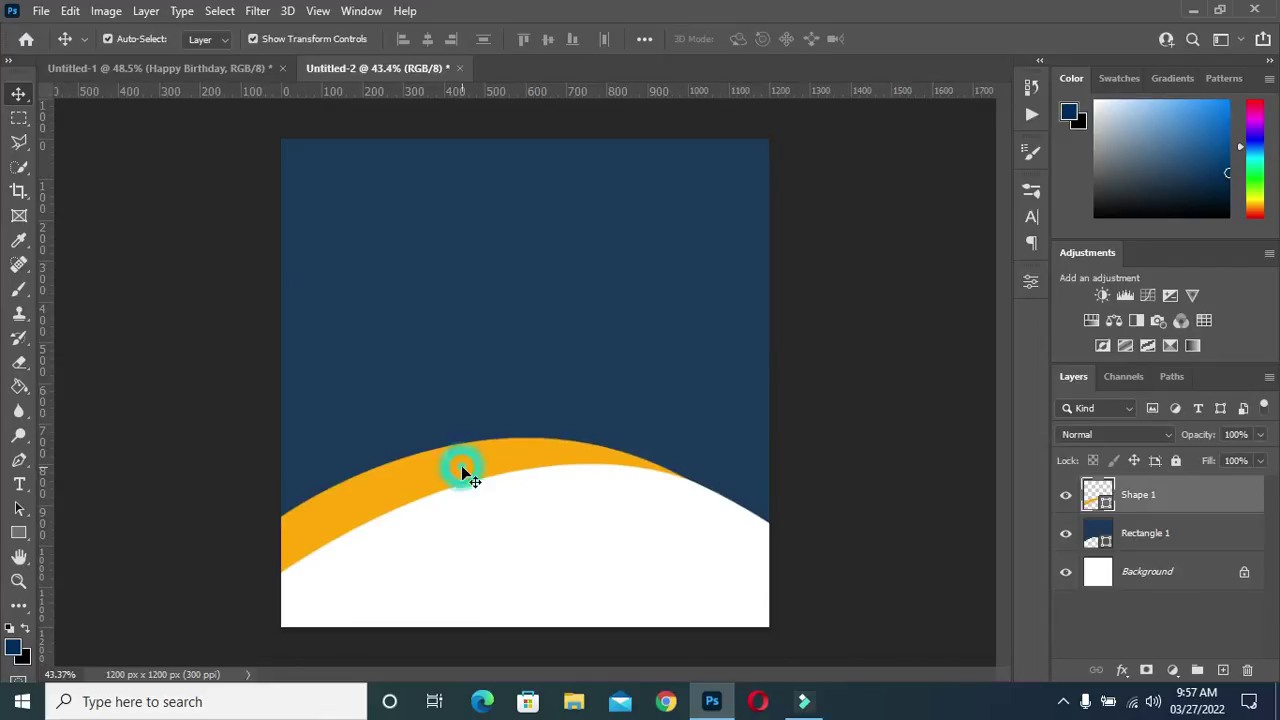
{"action": "left_click_drag", "start_coordinate": [1183, 497], "coordinate": [1180, 560]}
{"action": "left_click", "coordinate": [921, 520]}
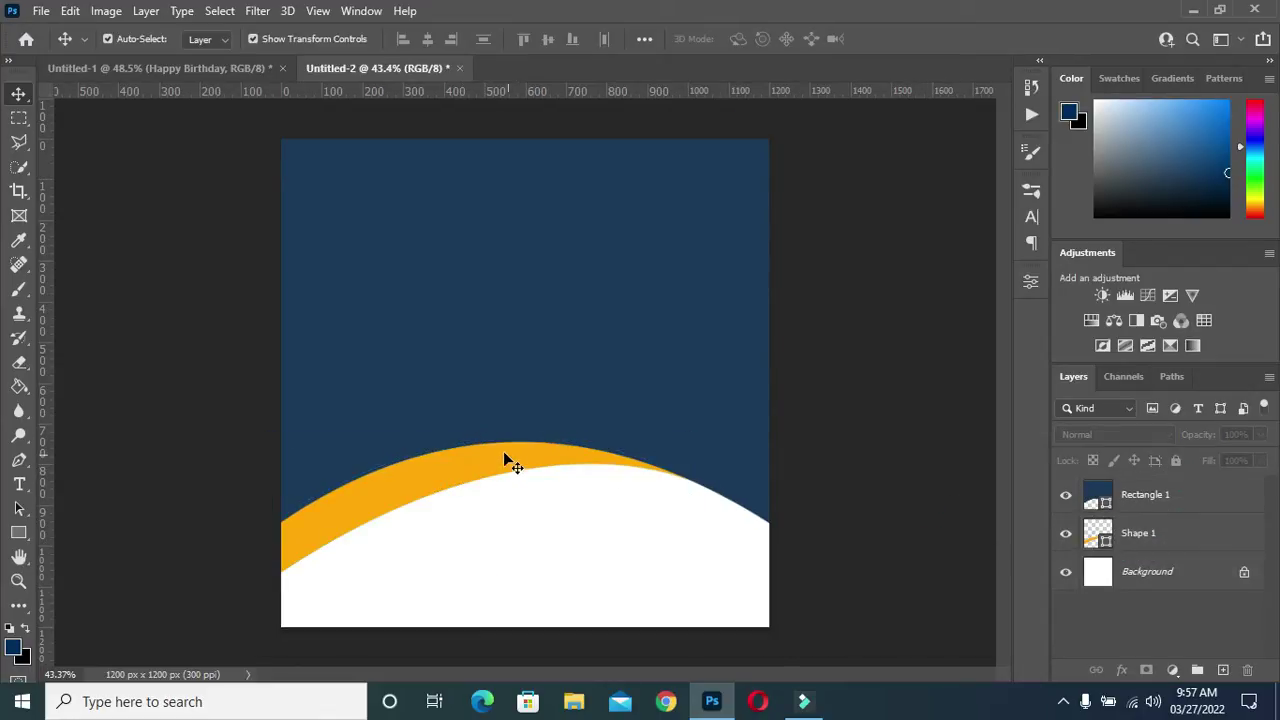
Restack the orange band above Rectangle 1, nudge it down slightly, and deselect it
{"action": "left_click", "coordinate": [1197, 547]}
{"action": "left_click_drag", "start_coordinate": [1180, 545], "coordinate": [1165, 490]}
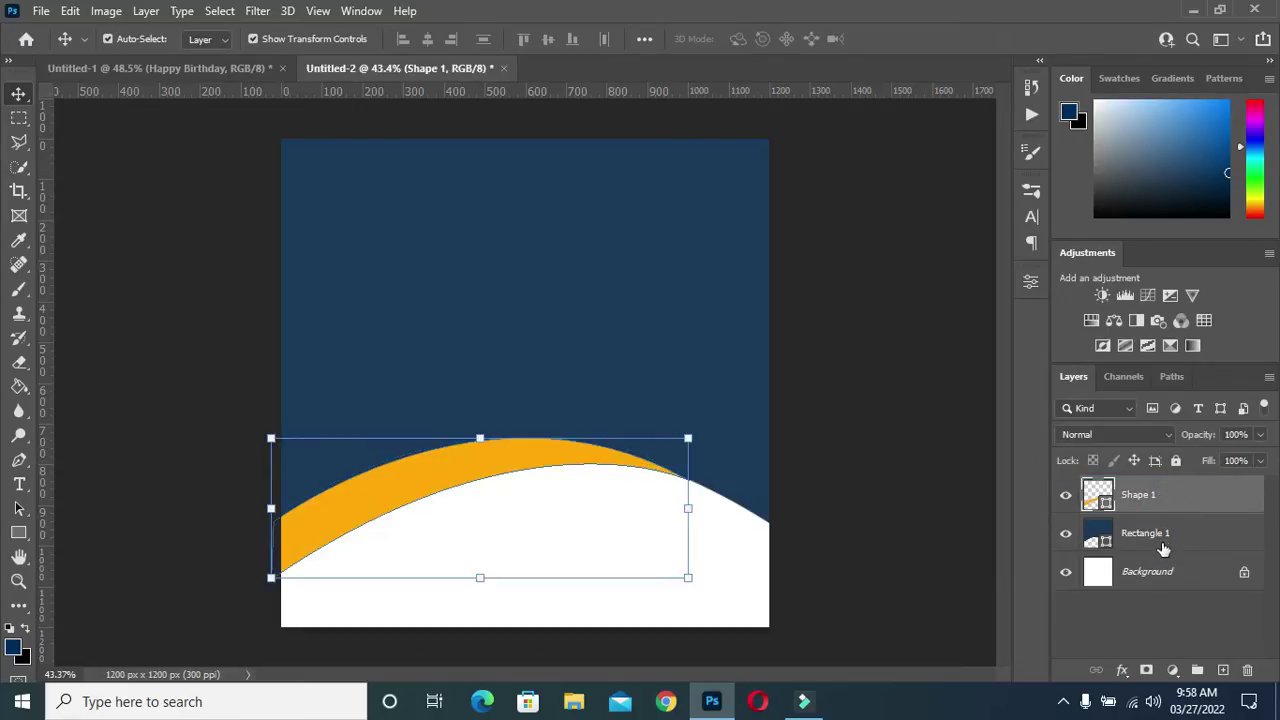
{"action": "key", "text": "Down"}
{"action": "key", "text": "Down"}
{"action": "key", "text": "Down"}
{"action": "key", "text": "Down"}
{"action": "key", "text": "Down"}
{"action": "key", "text": "Down"}
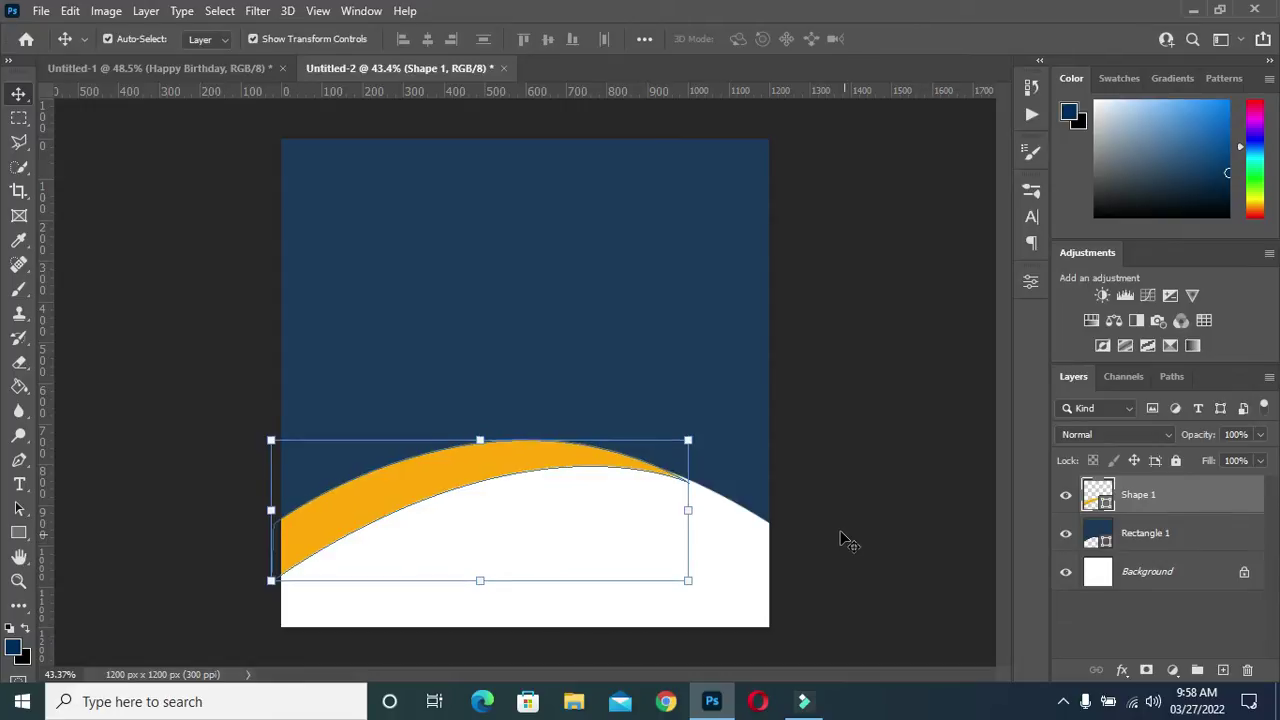
{"action": "key", "text": "Down"}
{"action": "key", "text": "Down"}
{"action": "key", "text": "Down"}
{"action": "key", "text": "Down"}
{"action": "key", "text": "Down"}
{"action": "key", "text": "Down"}
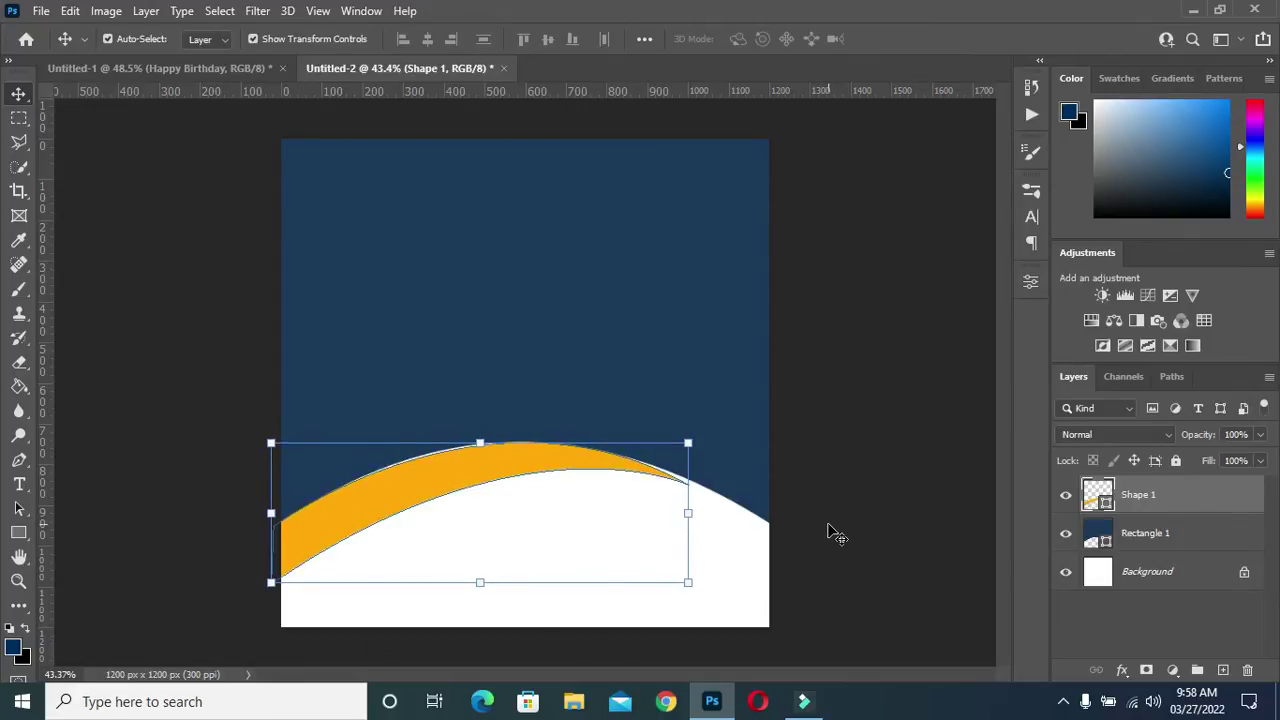
{"action": "left_click", "coordinate": [884, 480]}
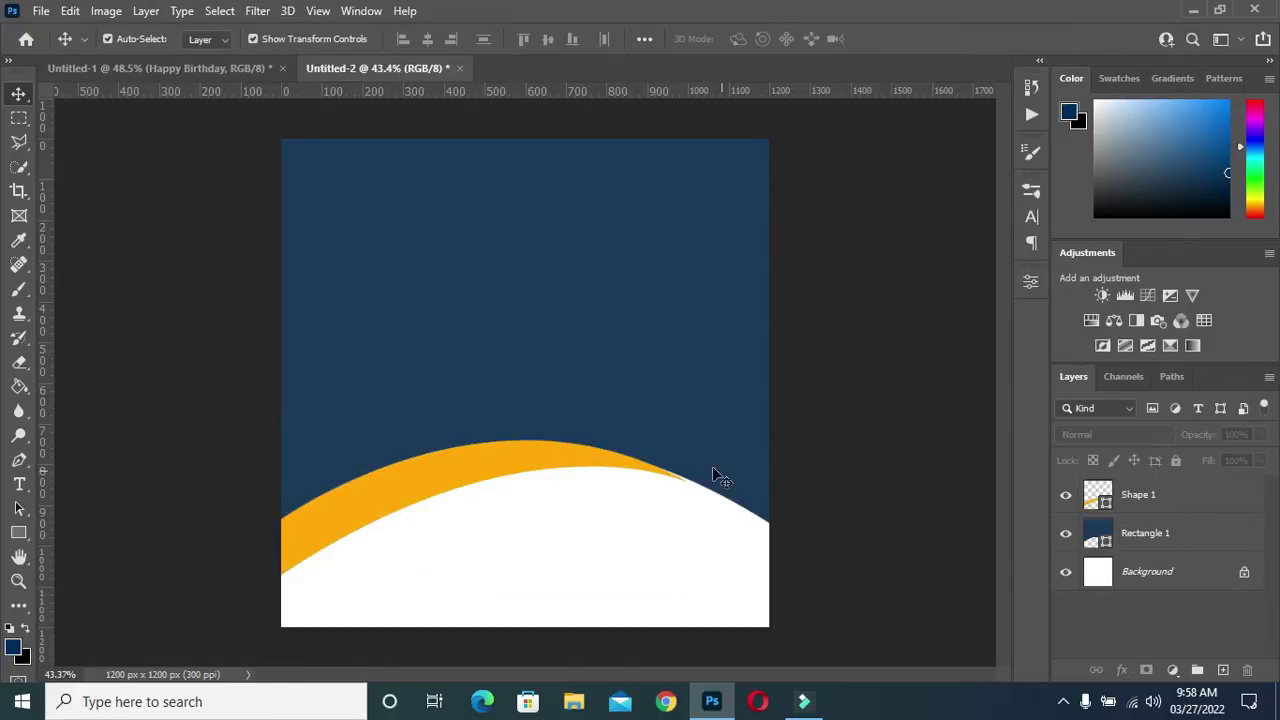
{"action": "scroll", "coordinate": [472, 472], "scroll_direction": "up", "scroll_amount": 2}
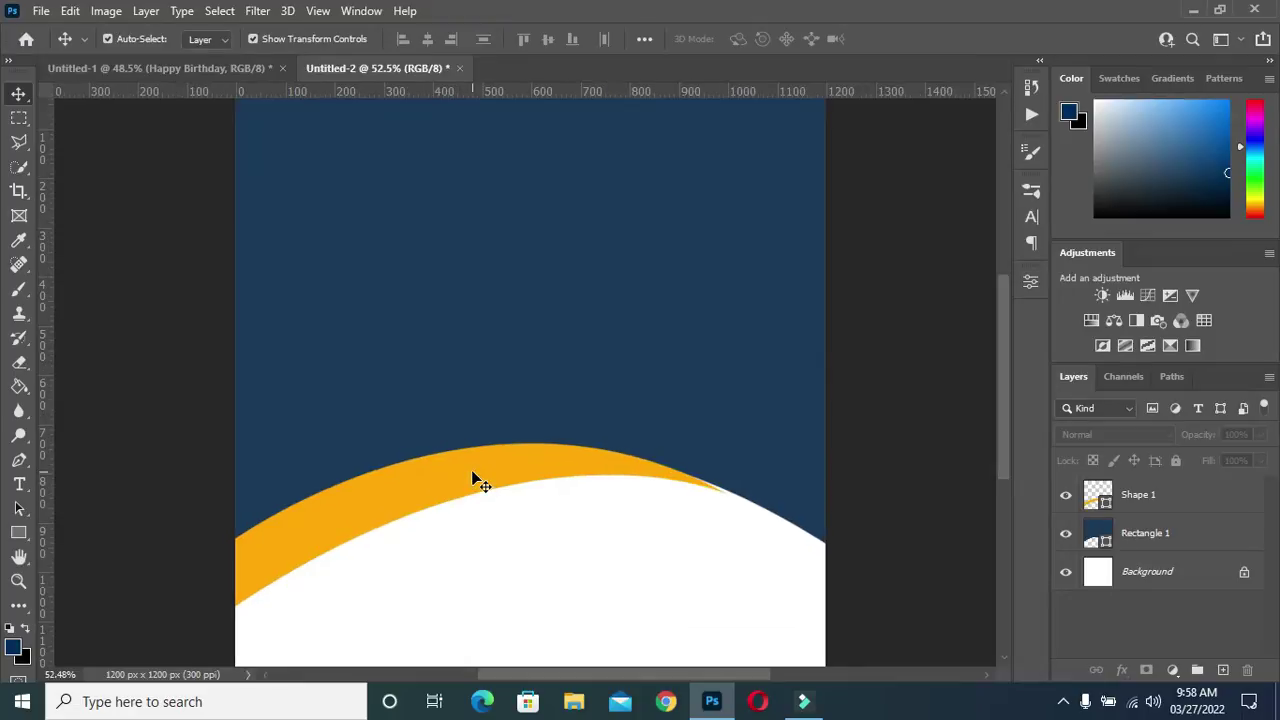
{"action": "scroll", "coordinate": [474, 480], "scroll_direction": "down", "scroll_amount": 2}
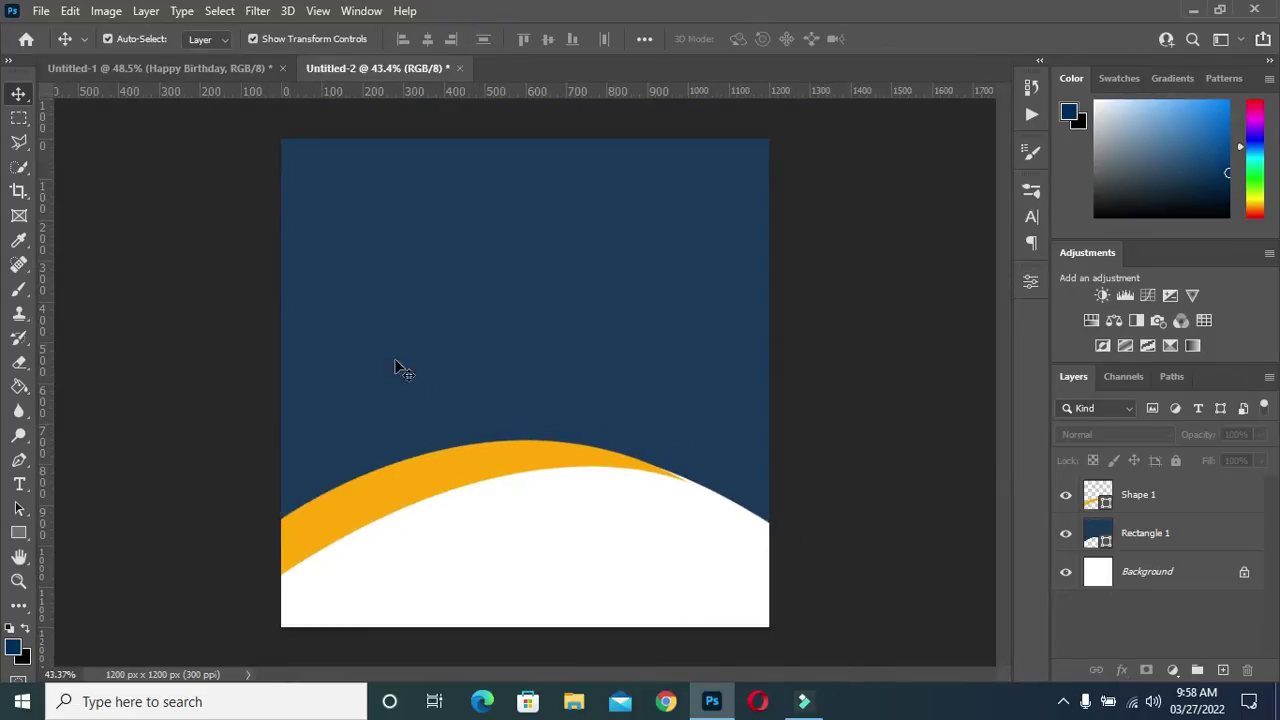
Draw a 720 × 720 px circle with the Ellipse Tool in the middle of the flyer
{"action": "left_click", "coordinate": [18, 532]}
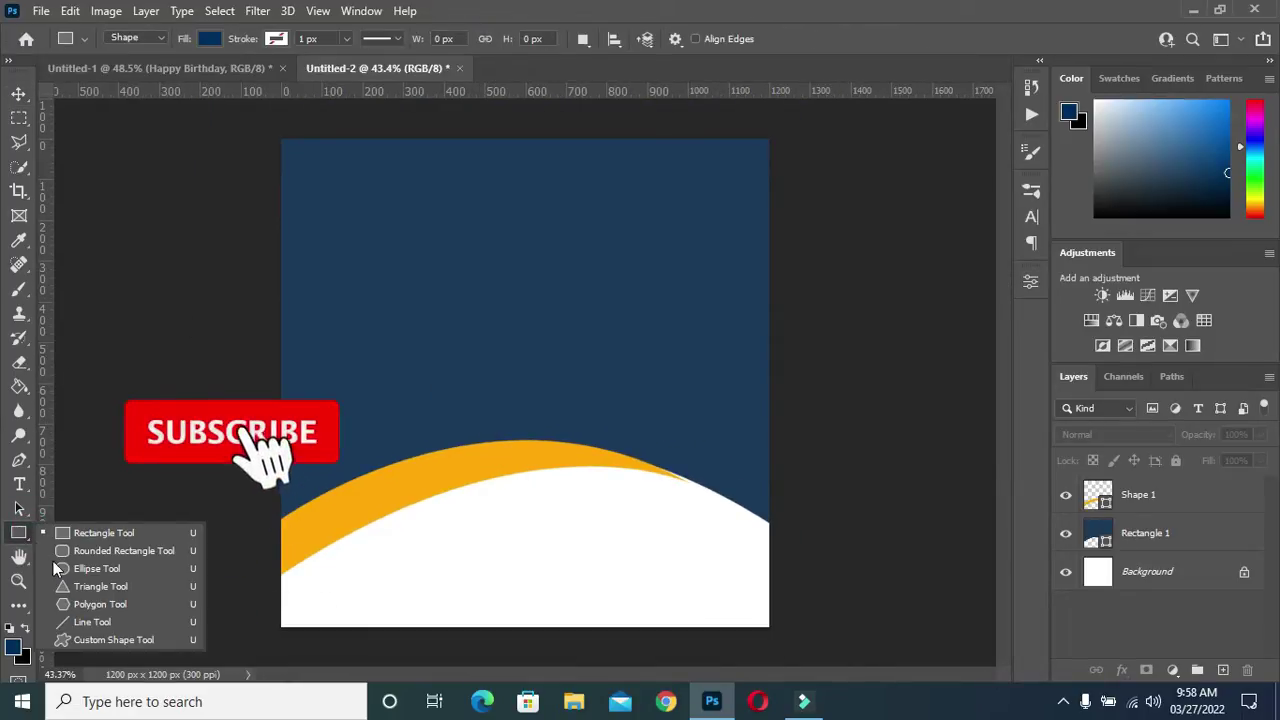
{"action": "left_click", "coordinate": [112, 569]}
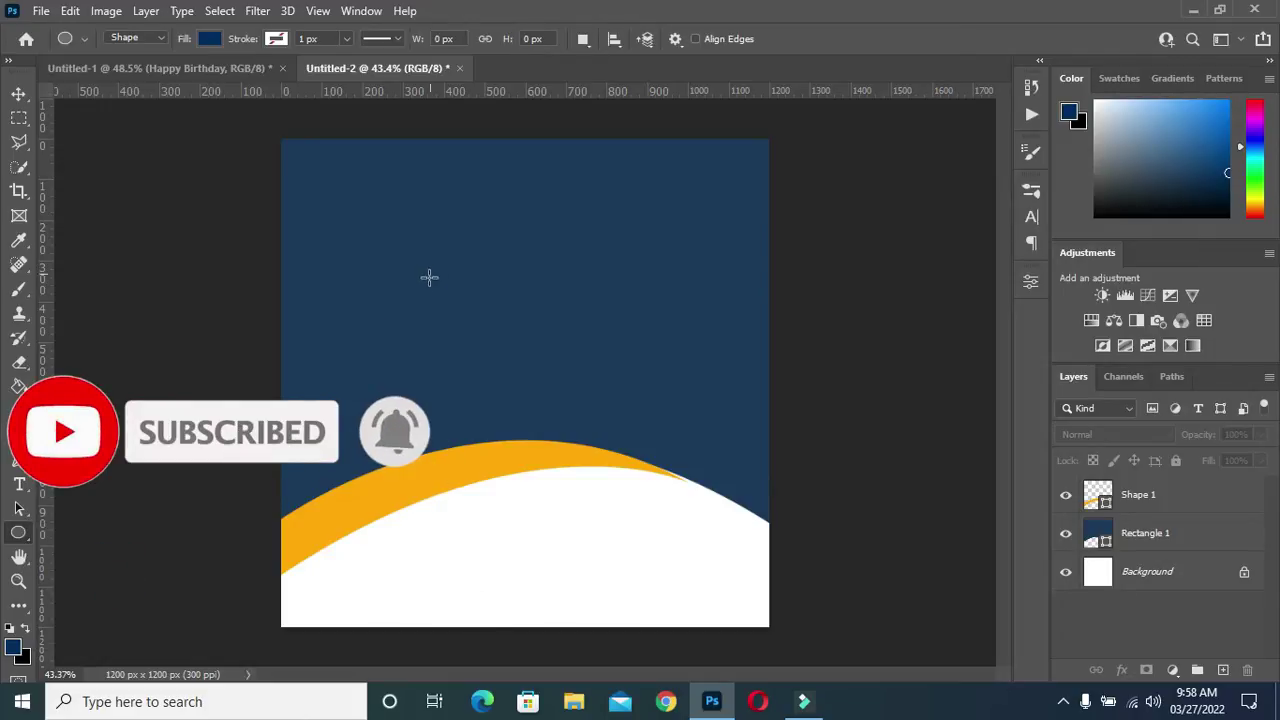
{"action": "scroll", "coordinate": [394, 301], "scroll_direction": "up", "scroll_amount": 1}
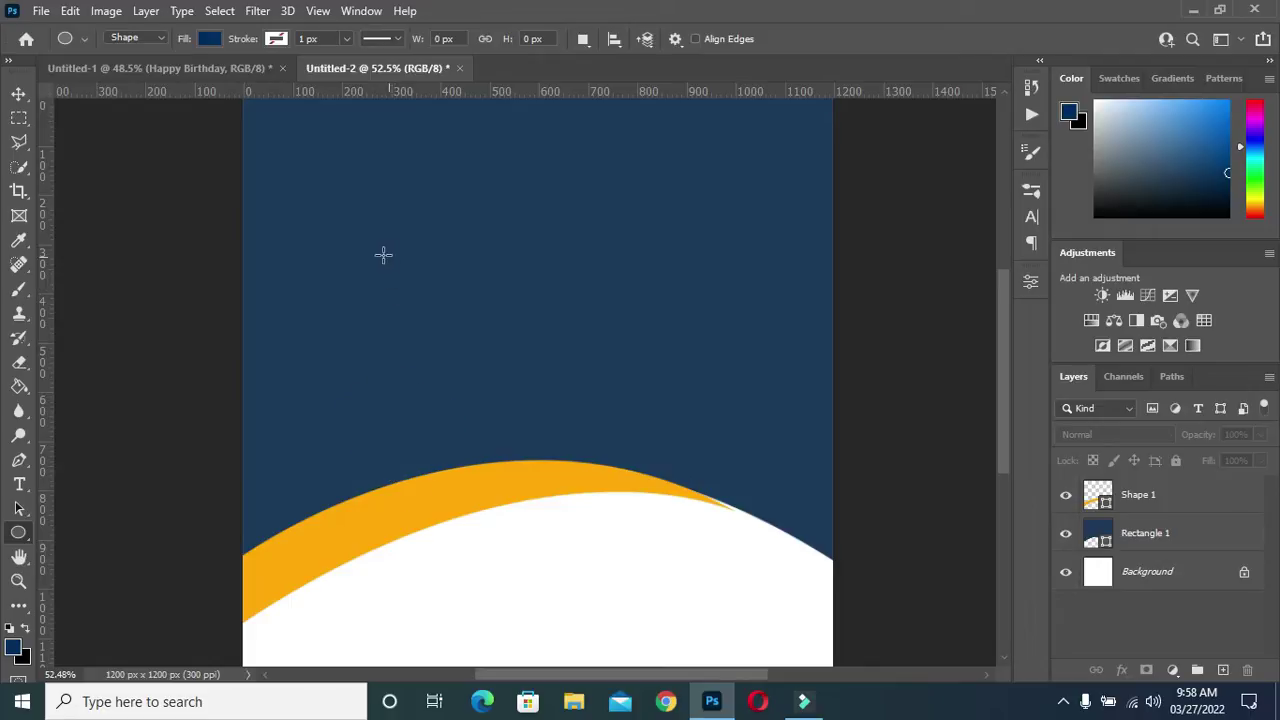
{"action": "left_click_drag", "start_coordinate": [408, 266], "coordinate": [765, 525]}
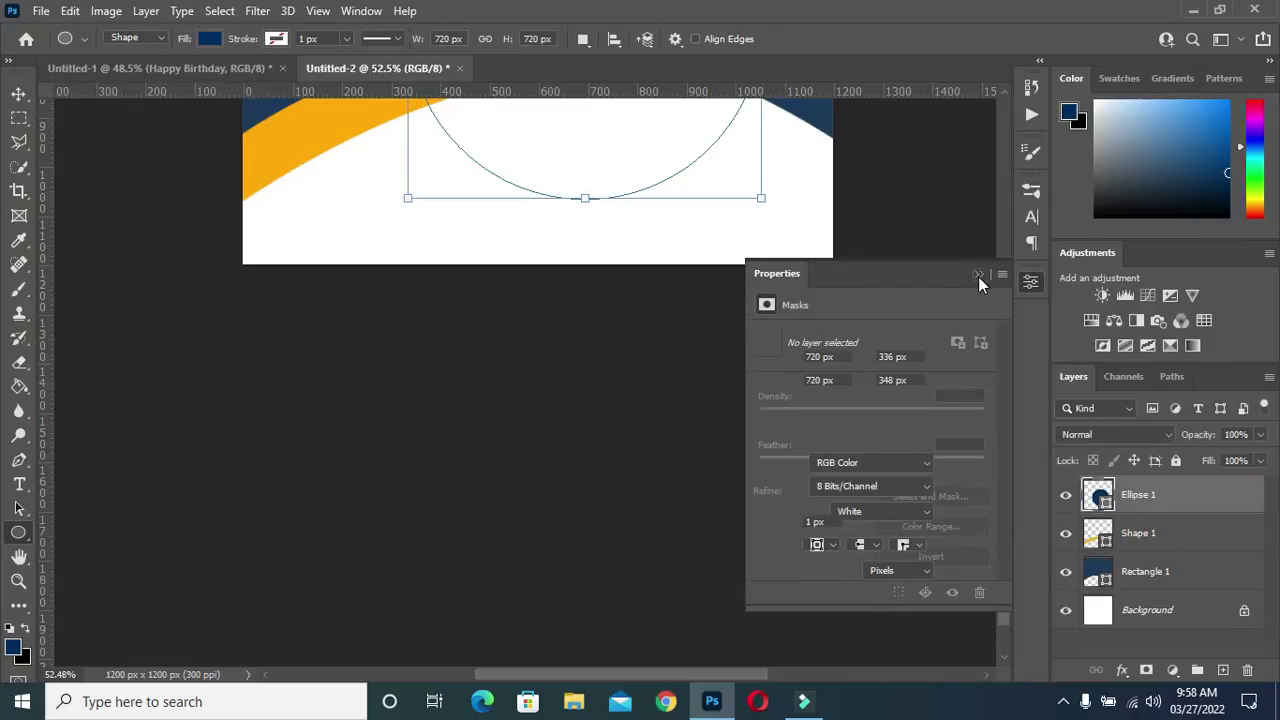
{"action": "scroll", "coordinate": [535, 246], "scroll_direction": "down", "scroll_amount": 2}
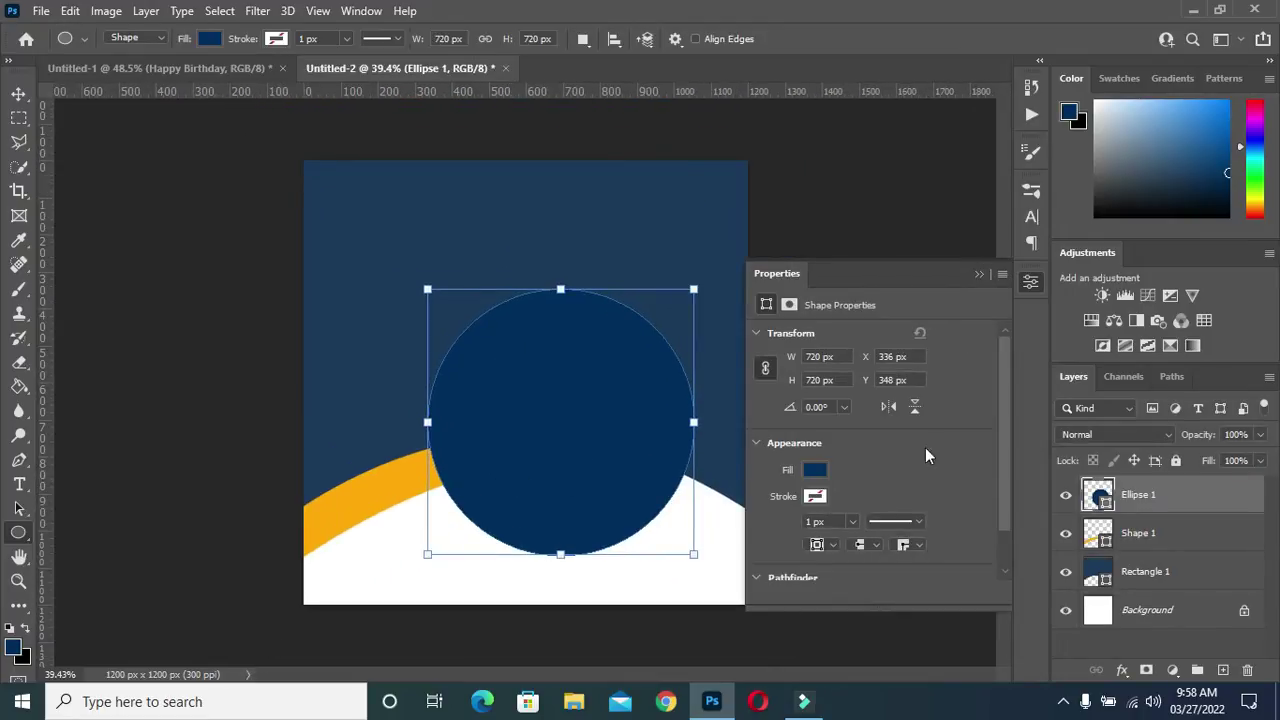
Give the circle no fill and a 5 px orange stroke
{"action": "left_click", "coordinate": [816, 472]}
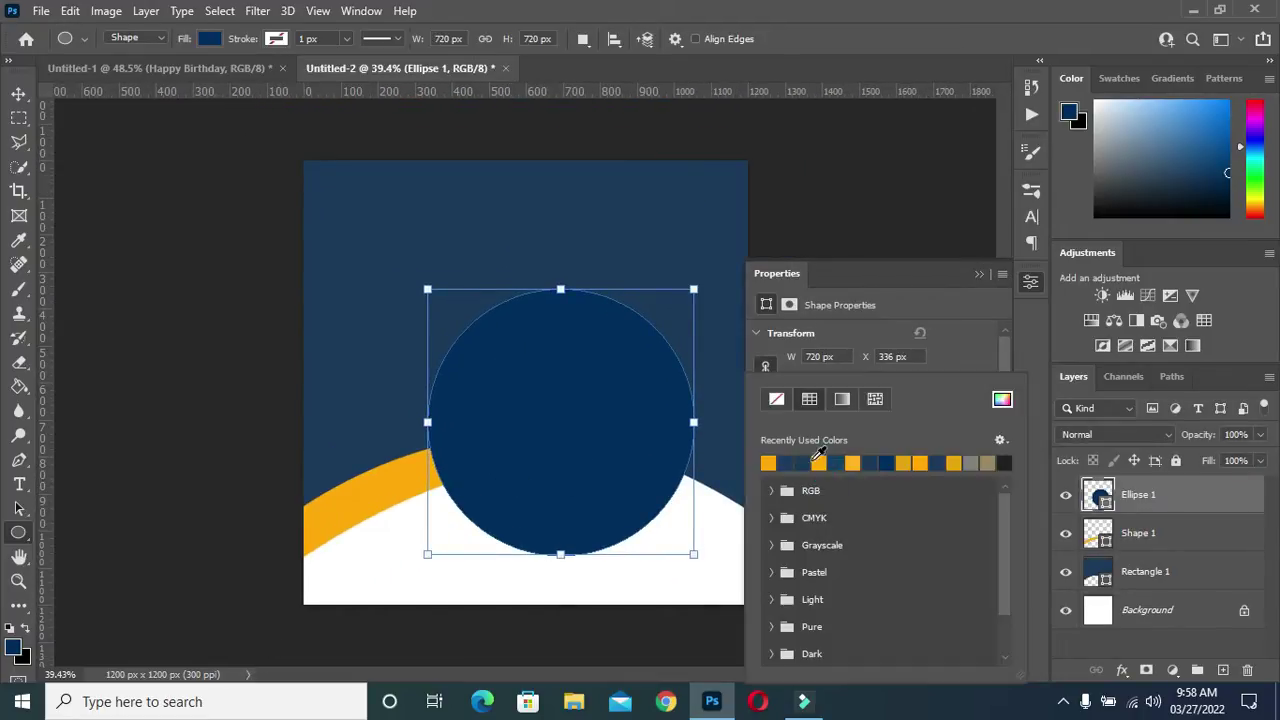
{"action": "left_click", "coordinate": [778, 399]}
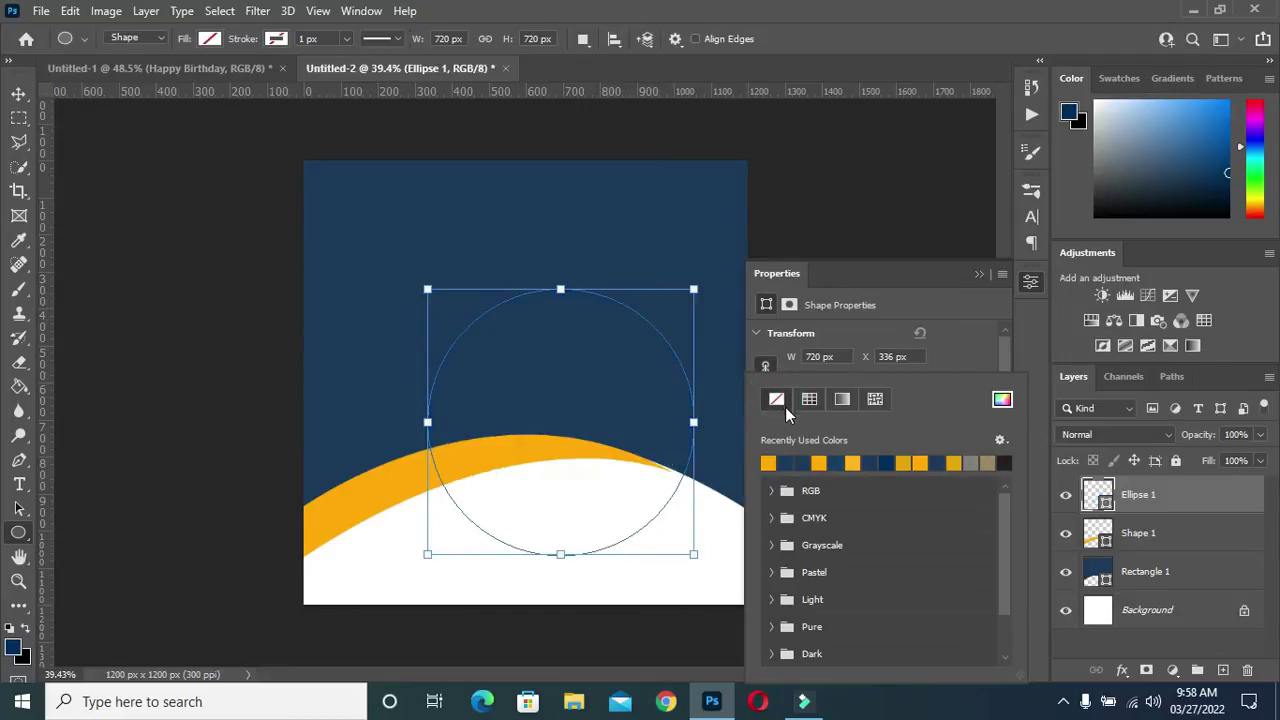
{"action": "left_click", "coordinate": [973, 347]}
{"action": "left_click", "coordinate": [817, 499]}
{"action": "left_click", "coordinate": [768, 460]}
{"action": "left_click", "coordinate": [965, 327]}
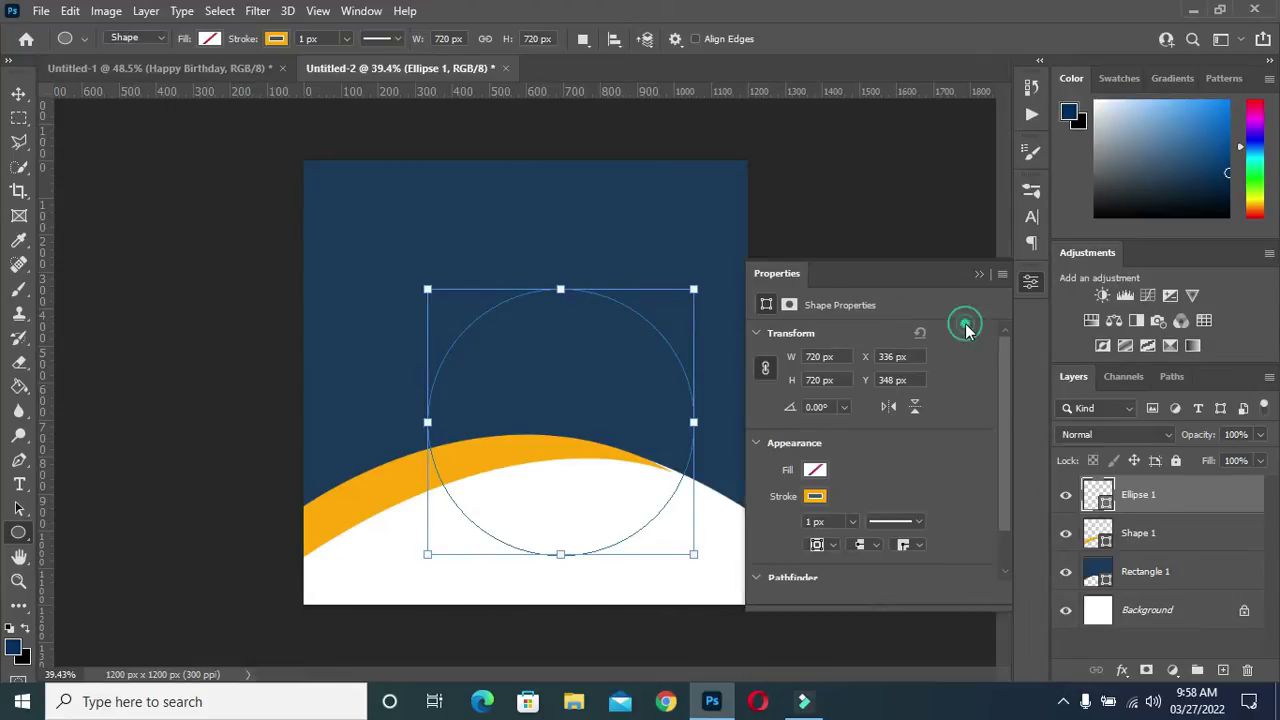
{"action": "left_click", "coordinate": [828, 522]}
{"action": "type", "text": "5"}
{"action": "left_click", "coordinate": [967, 362]}
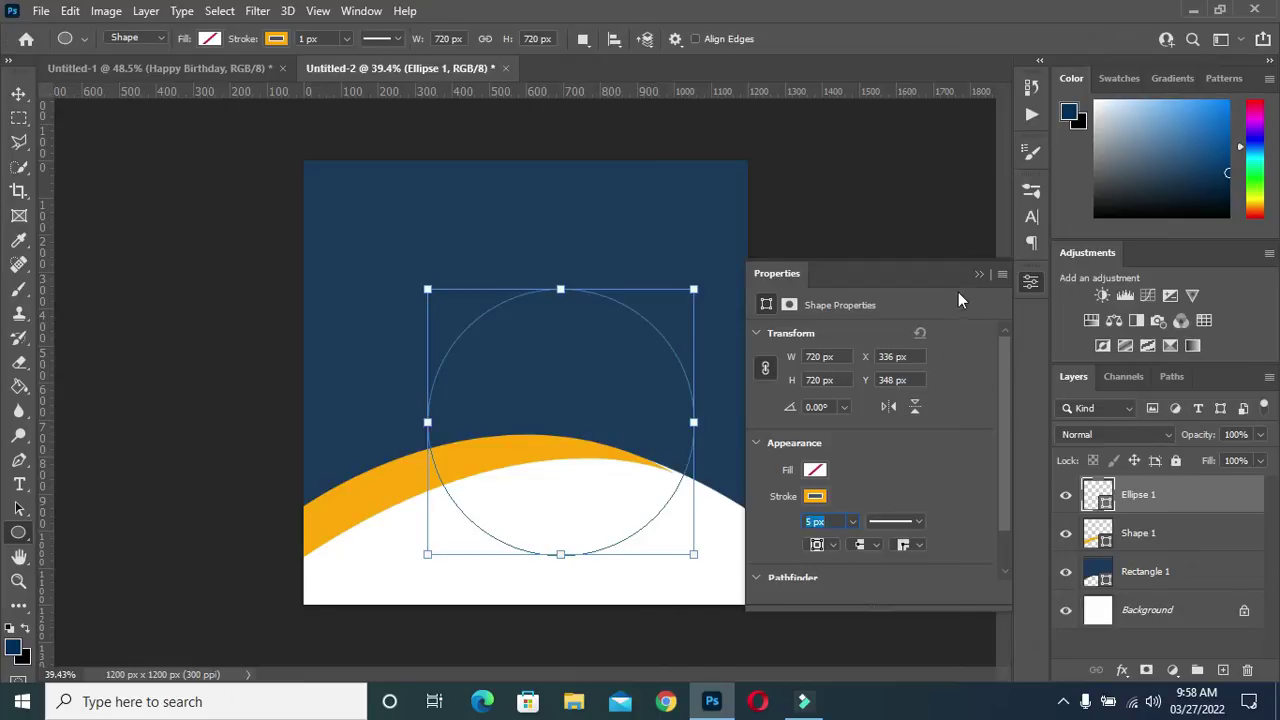
{"action": "left_click", "coordinate": [971, 279]}
{"action": "left_click", "coordinate": [979, 280]}
Centre the ring horizontally on the canvas using Select All and Align Horizontal Centers
{"action": "left_click", "coordinate": [18, 93]}
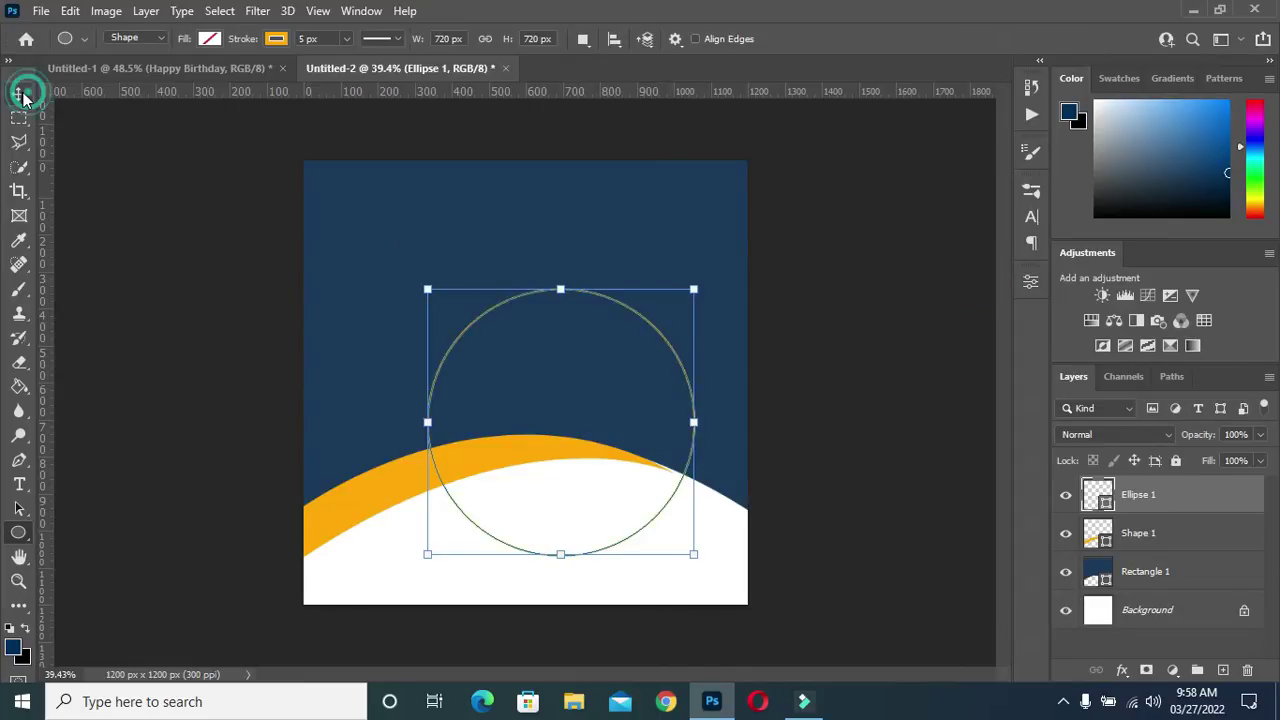
{"action": "key", "text": "ctrl+a"}
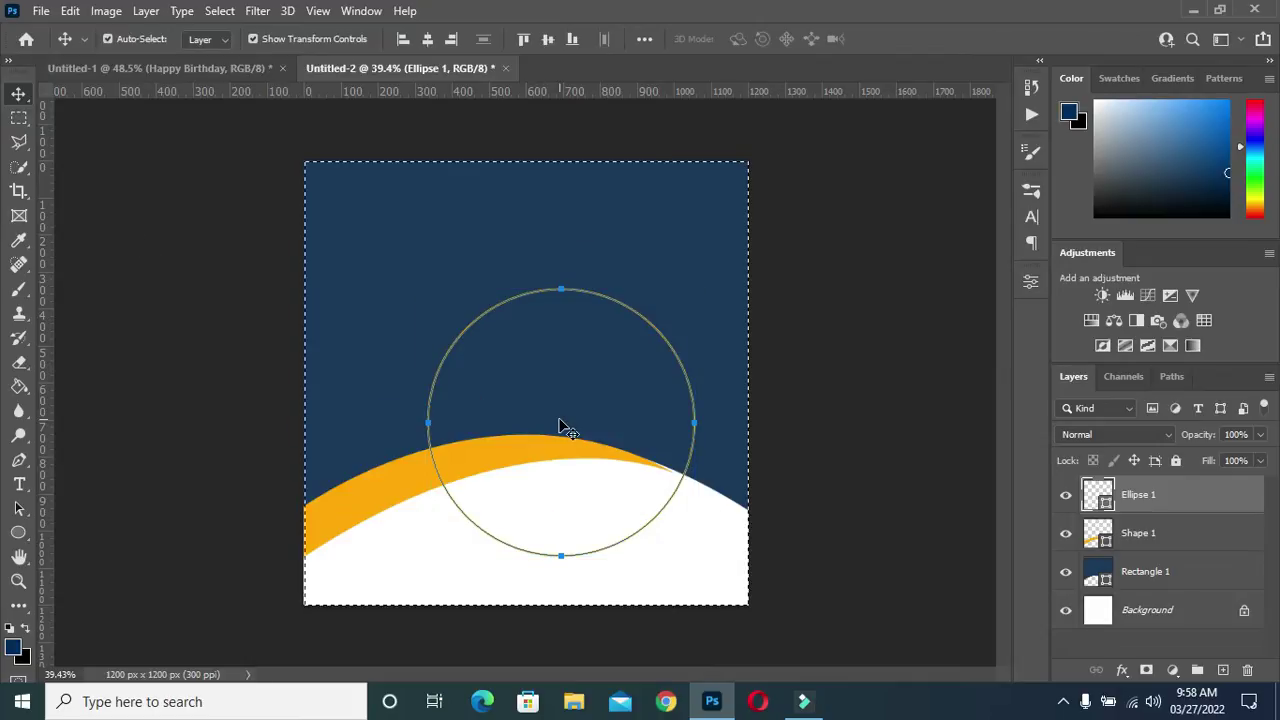
{"action": "left_click", "coordinate": [427, 40]}
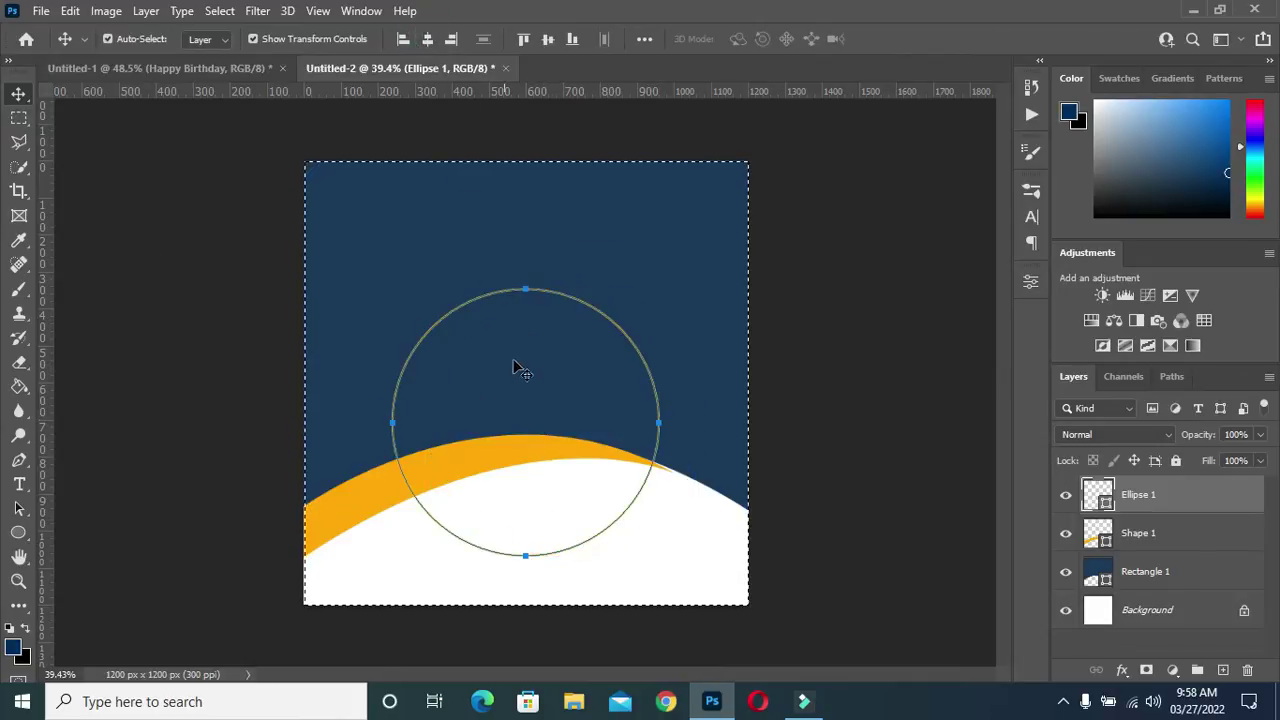
{"action": "left_click", "coordinate": [822, 347]}
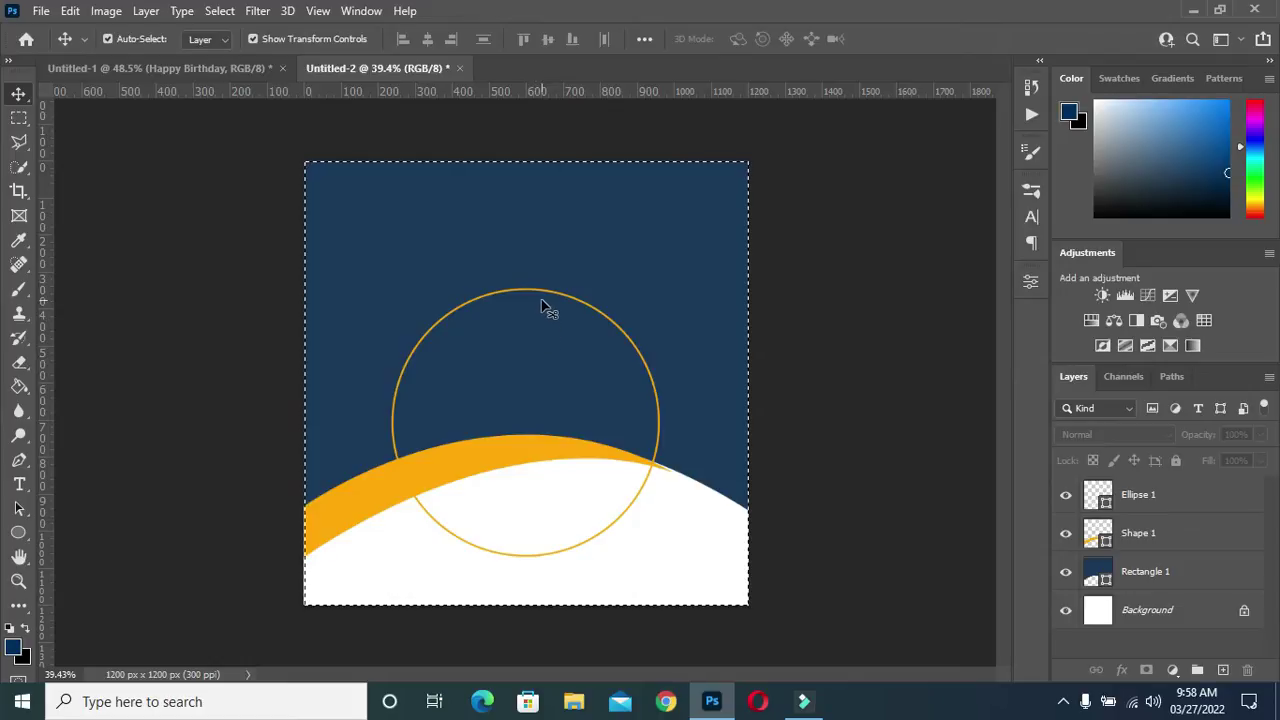
{"action": "key", "text": "ctrl+d"}
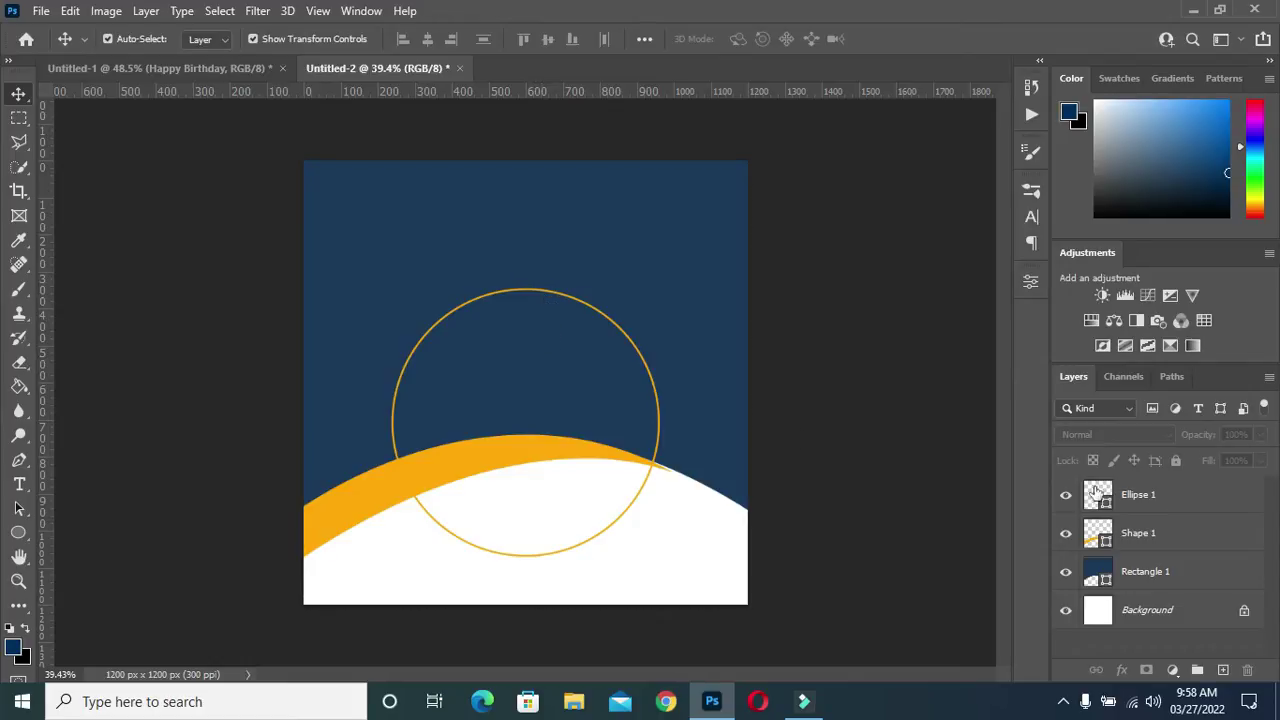
Move the Ellipse 1 ring slightly higher on the flyer with Free Transform
{"action": "left_click", "coordinate": [1130, 494]}
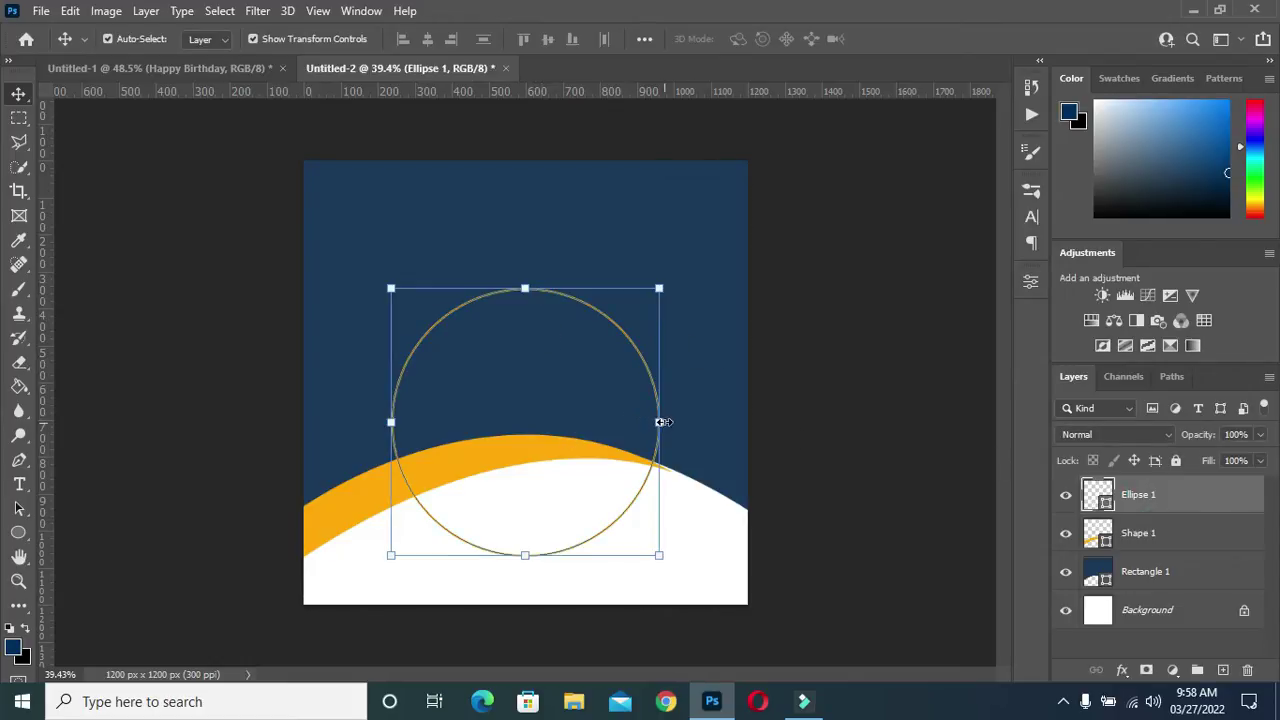
{"action": "left_click_drag", "start_coordinate": [663, 422], "coordinate": [547, 414]}
{"action": "key", "text": "ctrl+z"}
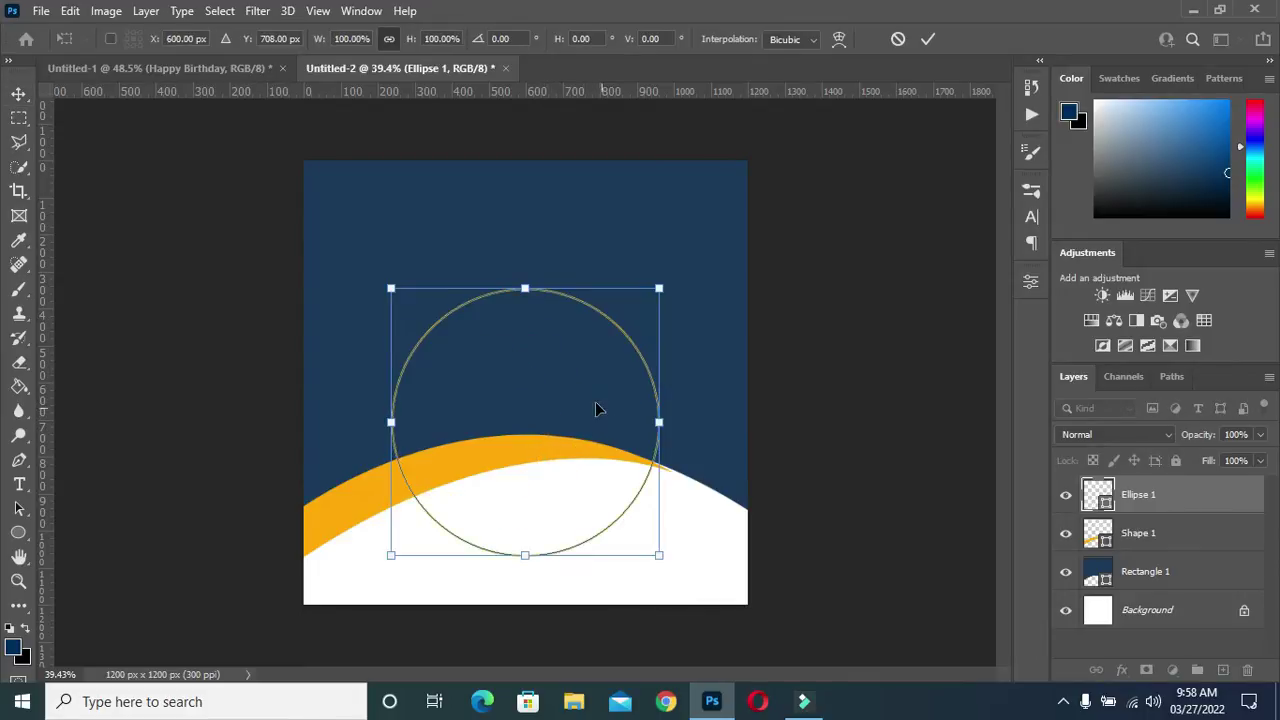
{"action": "left_click_drag", "start_coordinate": [502, 386], "coordinate": [505, 360]}
{"action": "left_click", "coordinate": [928, 39]}
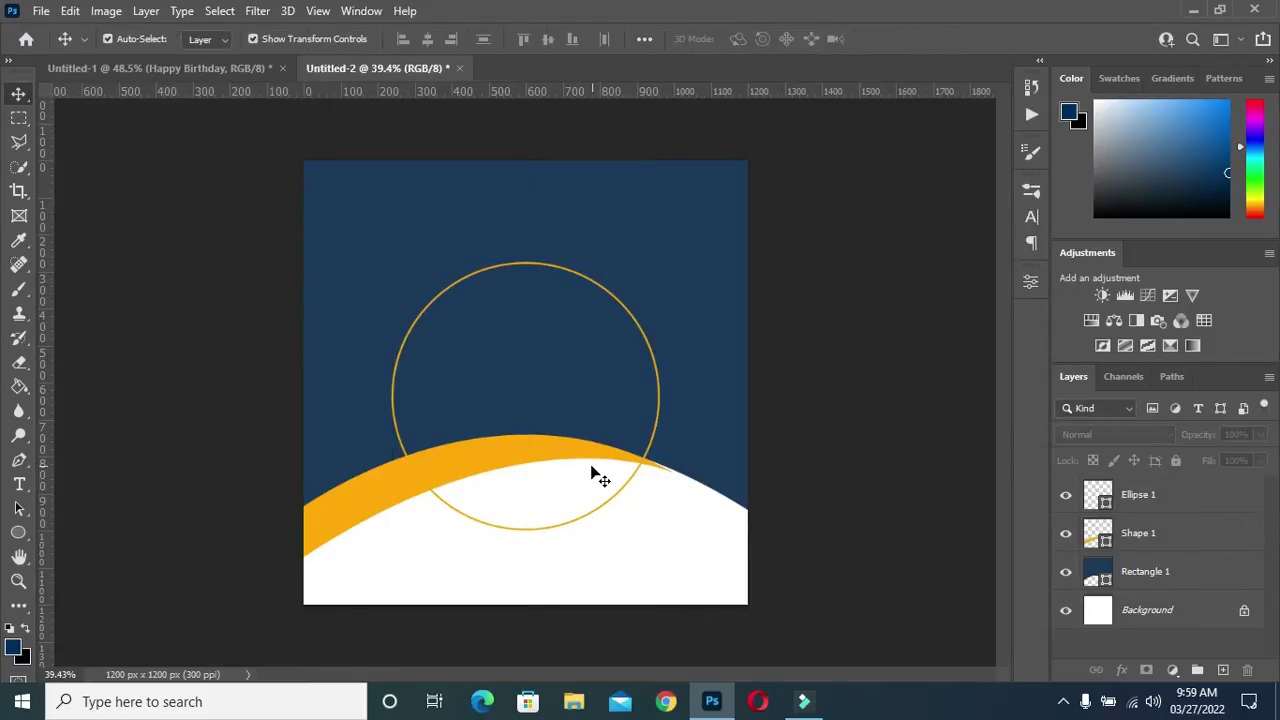
{"action": "scroll", "coordinate": [600, 476], "scroll_direction": "up", "scroll_amount": 1}
{"action": "left_click", "coordinate": [1160, 495]}
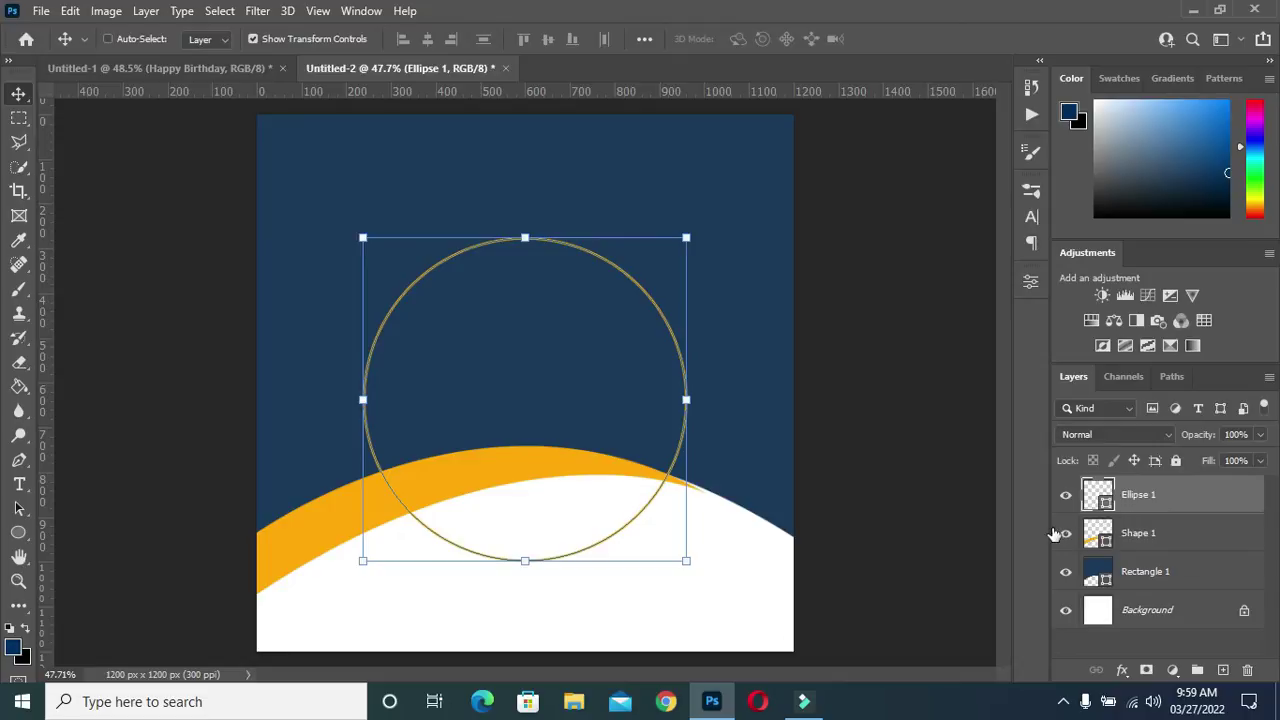
Duplicate the ring as Ellipse 1 copy, remove its stroke, and fill it dark navy
{"action": "key", "text": "ctrl+j"}
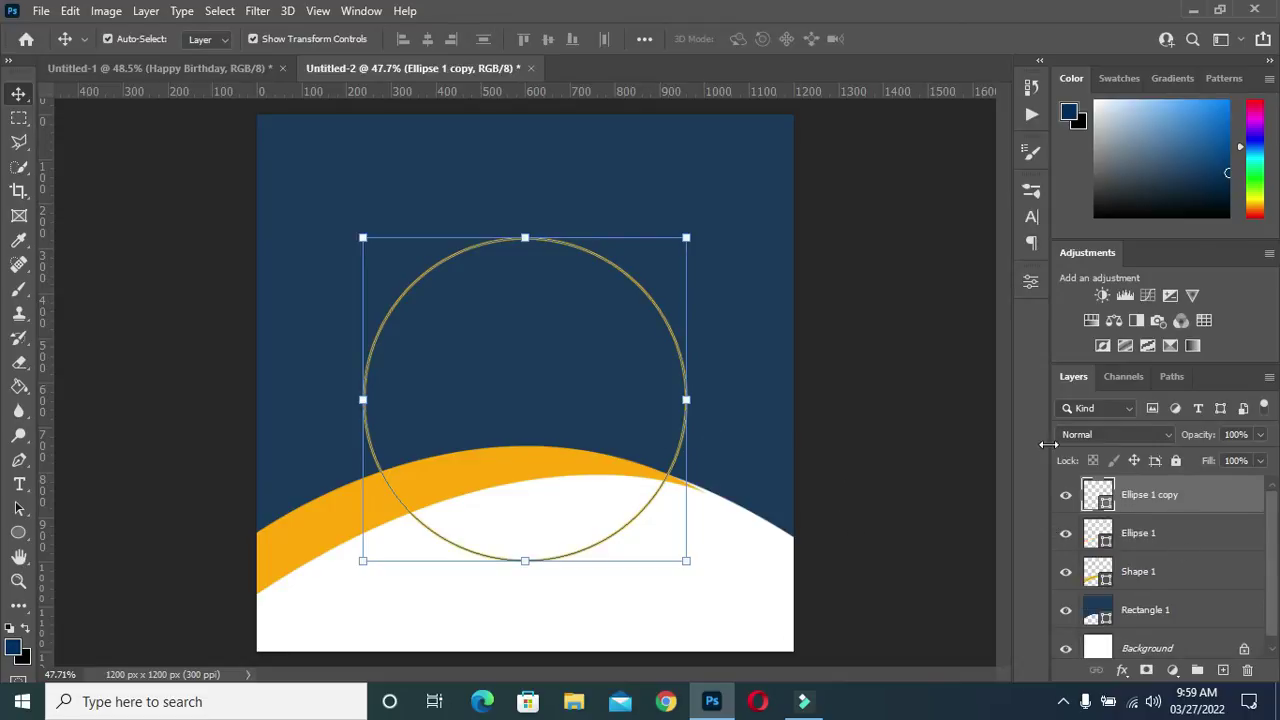
{"action": "left_click", "coordinate": [1031, 283]}
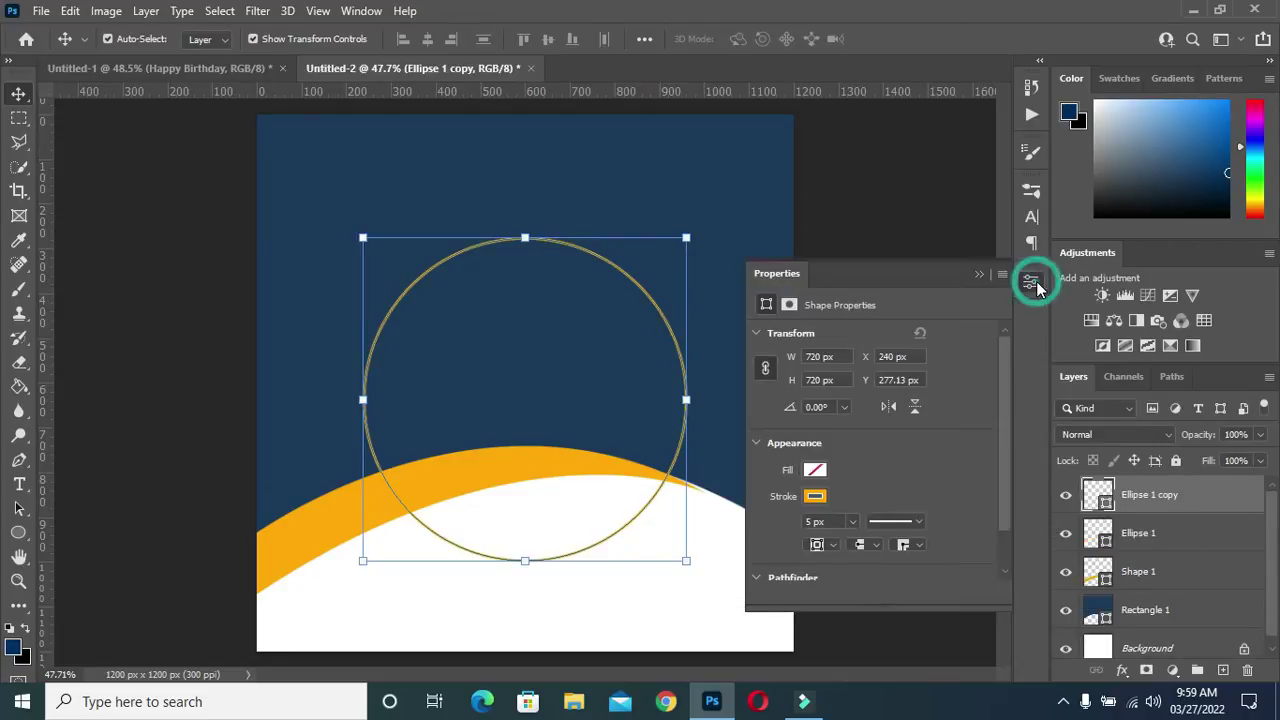
{"action": "left_click", "coordinate": [815, 497]}
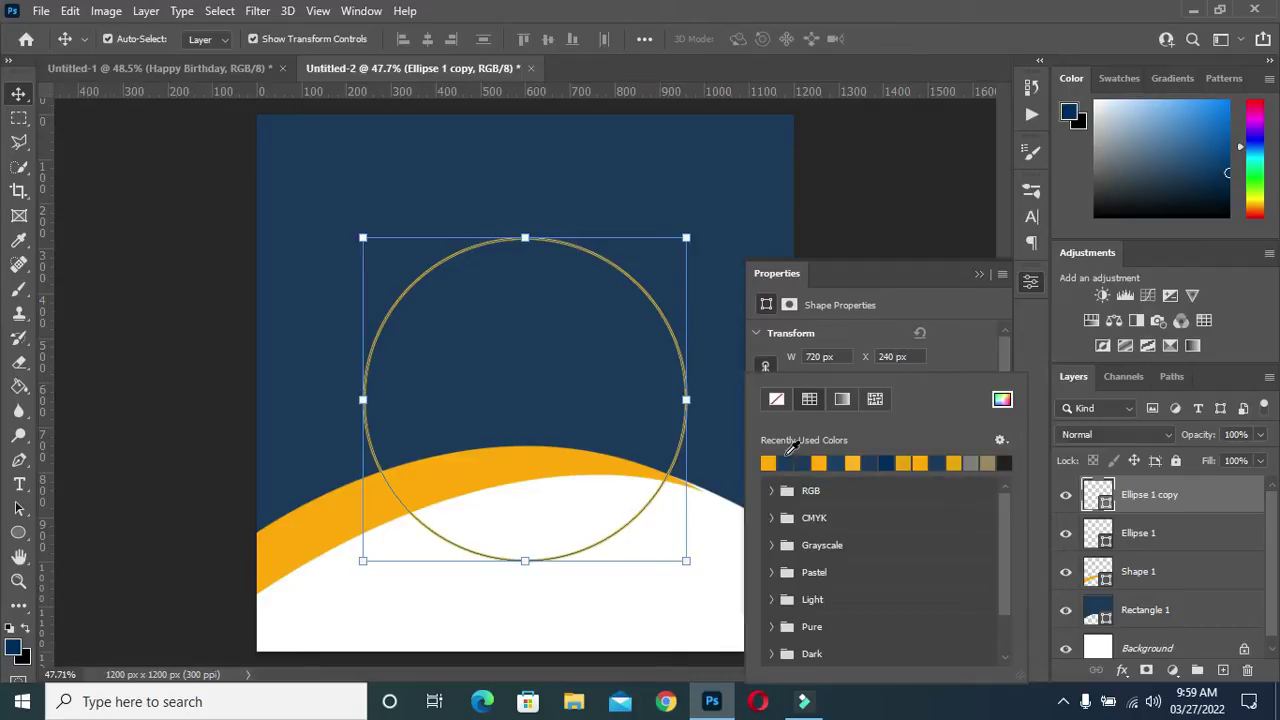
{"action": "left_click", "coordinate": [776, 399]}
{"action": "left_click", "coordinate": [977, 333]}
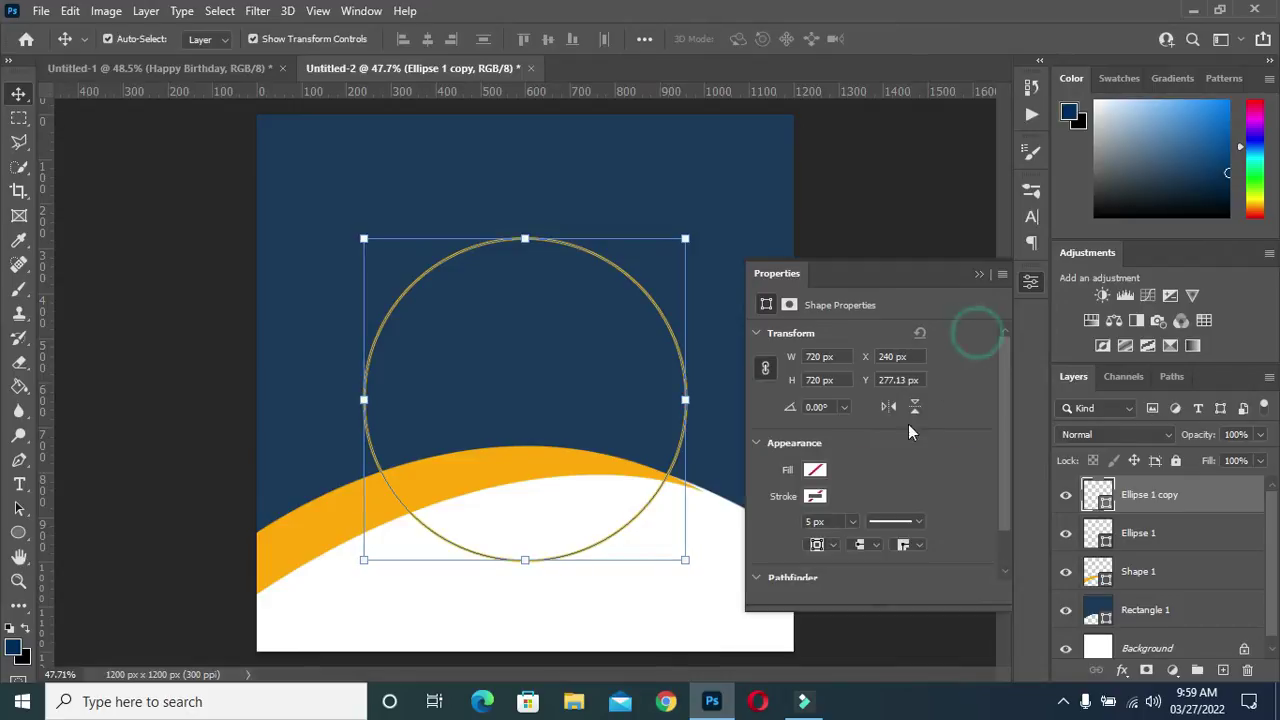
{"action": "left_click", "coordinate": [815, 471]}
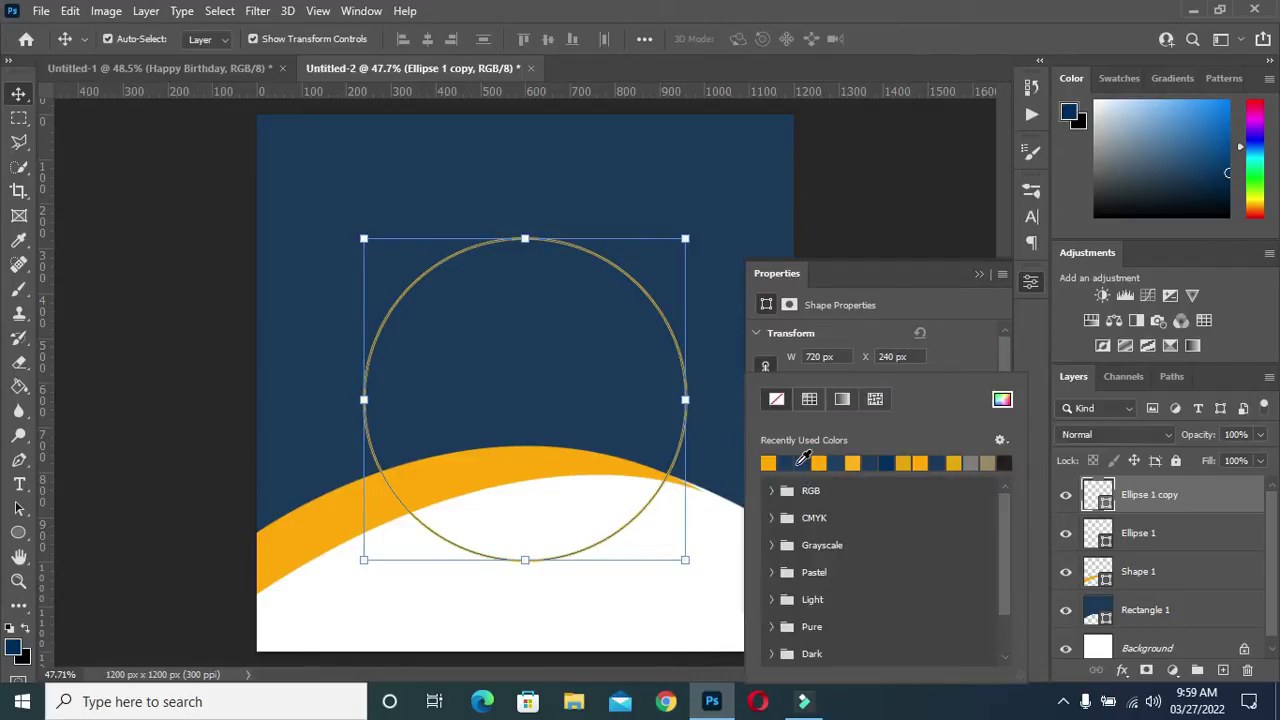
{"action": "left_click", "coordinate": [790, 461]}
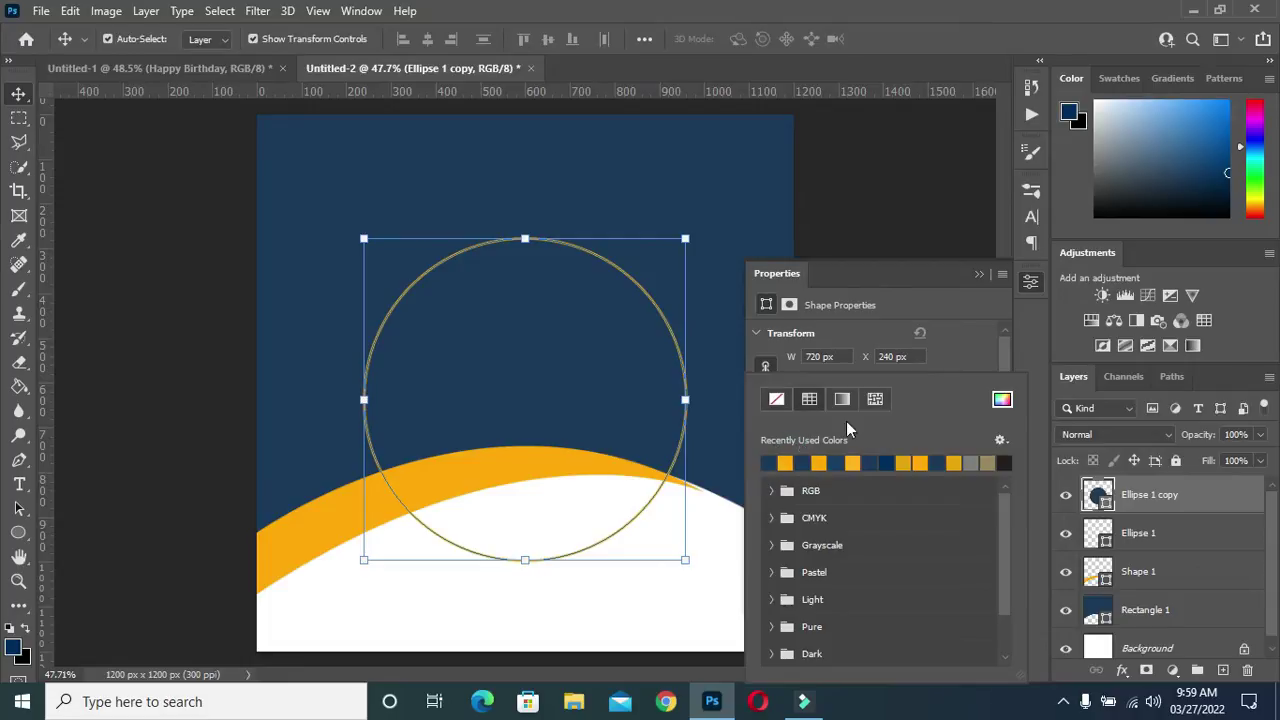
{"action": "left_click", "coordinate": [983, 274]}
{"action": "left_click", "coordinate": [983, 274]}
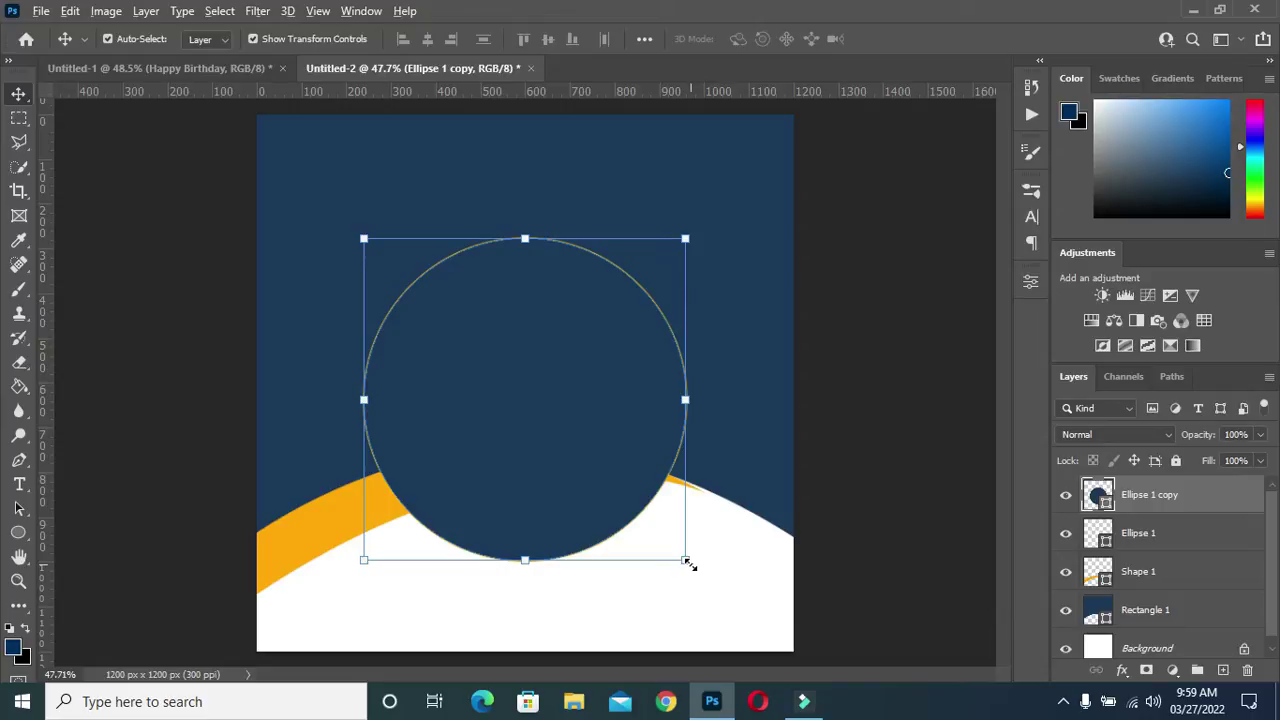
Shrink the navy copy to about 645 px so it nests inside the orange ring
{"action": "mouse_move", "coordinate": [683, 557]}
{"action": "left_mouse_down"}
{"action": "mouse_move", "coordinate": [654, 523]}
{"action": "mouse_move", "coordinate": [672, 546]}
{"action": "left_mouse_up"}
{"action": "left_click", "coordinate": [924, 39]}
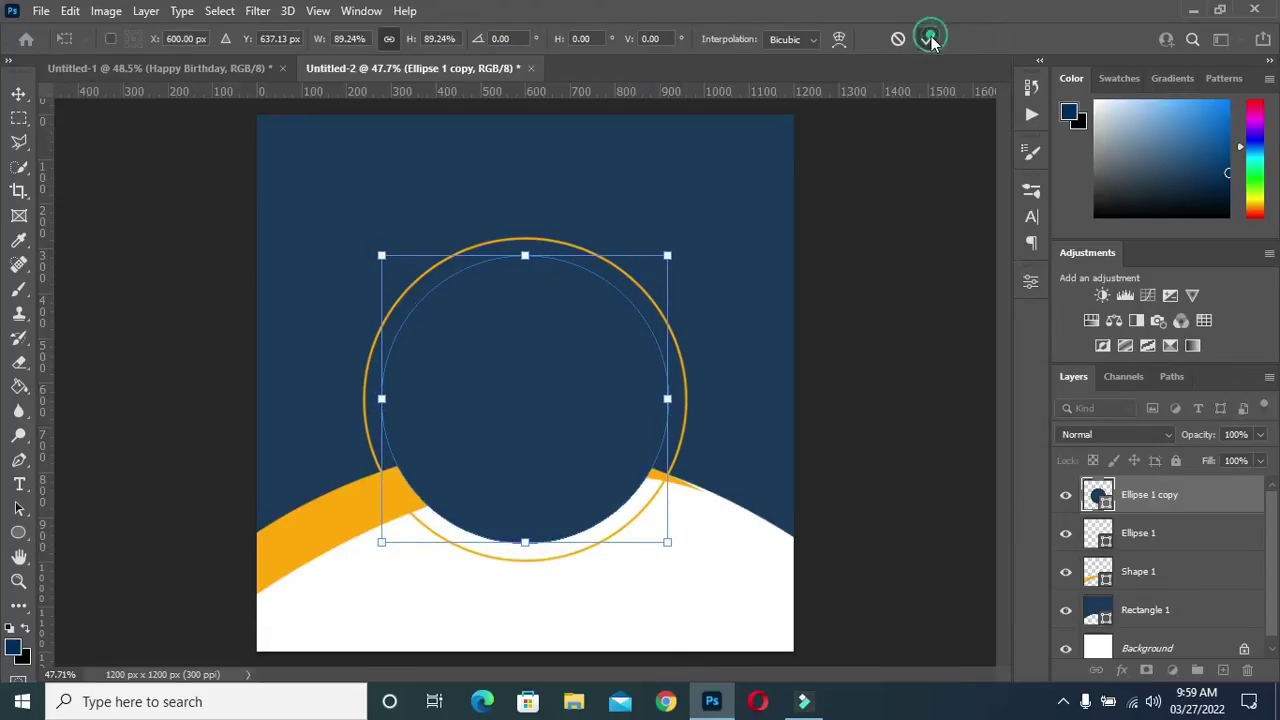
{"action": "key", "text": "ctrl+minus"}
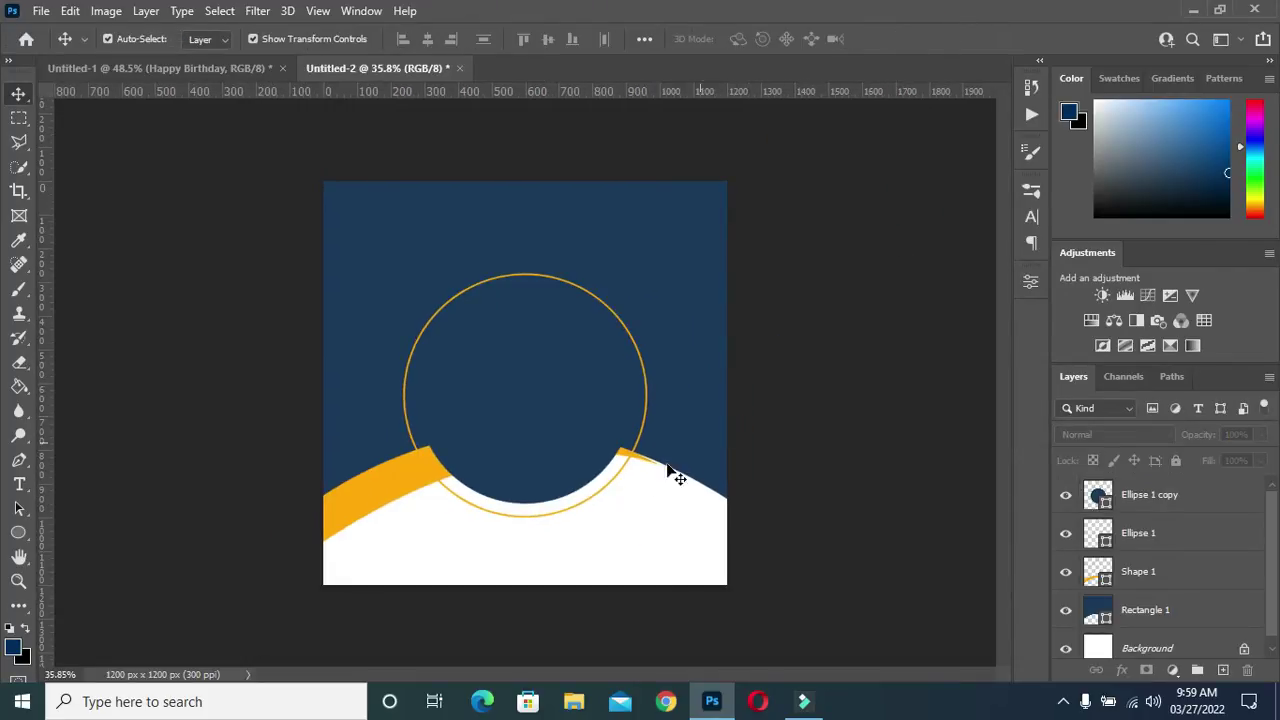
{"action": "scroll", "coordinate": [594, 503], "scroll_direction": "up", "scroll_amount": 2}
{"action": "scroll", "coordinate": [598, 503], "scroll_direction": "down", "scroll_amount": 1}
{"action": "scroll", "coordinate": [594, 497], "scroll_direction": "up", "scroll_amount": 1}
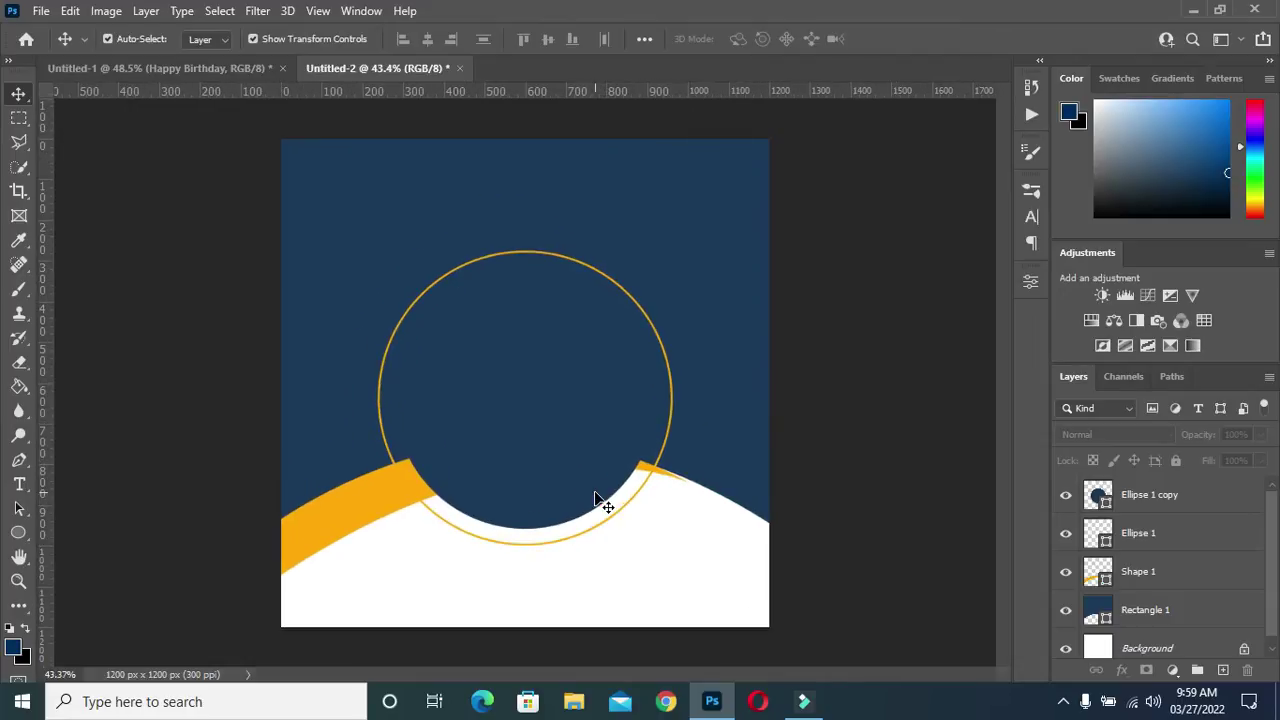
{"action": "scroll", "coordinate": [581, 497], "scroll_direction": "up", "scroll_amount": 1}
{"action": "scroll", "coordinate": [581, 497], "scroll_direction": "down", "scroll_amount": 1}
{"action": "scroll", "coordinate": [580, 497], "scroll_direction": "up", "scroll_amount": 1}
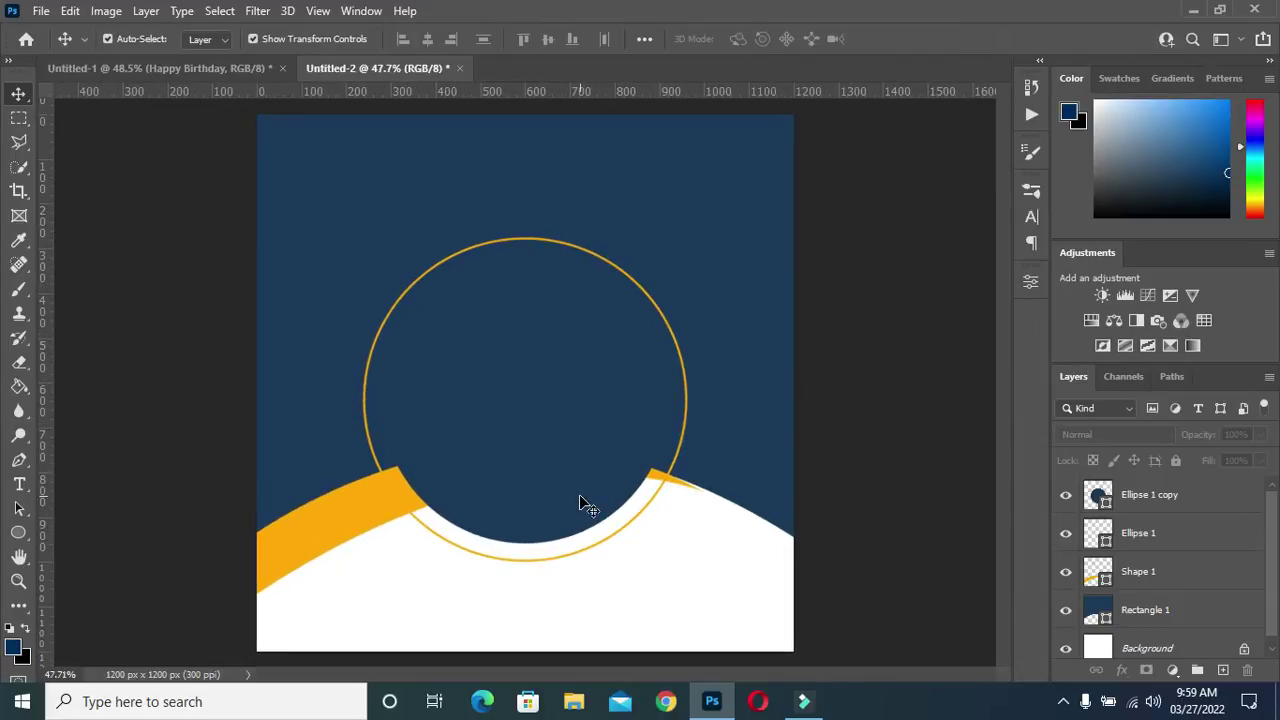
{"action": "scroll", "coordinate": [569, 385], "scroll_direction": "down", "scroll_amount": 1}
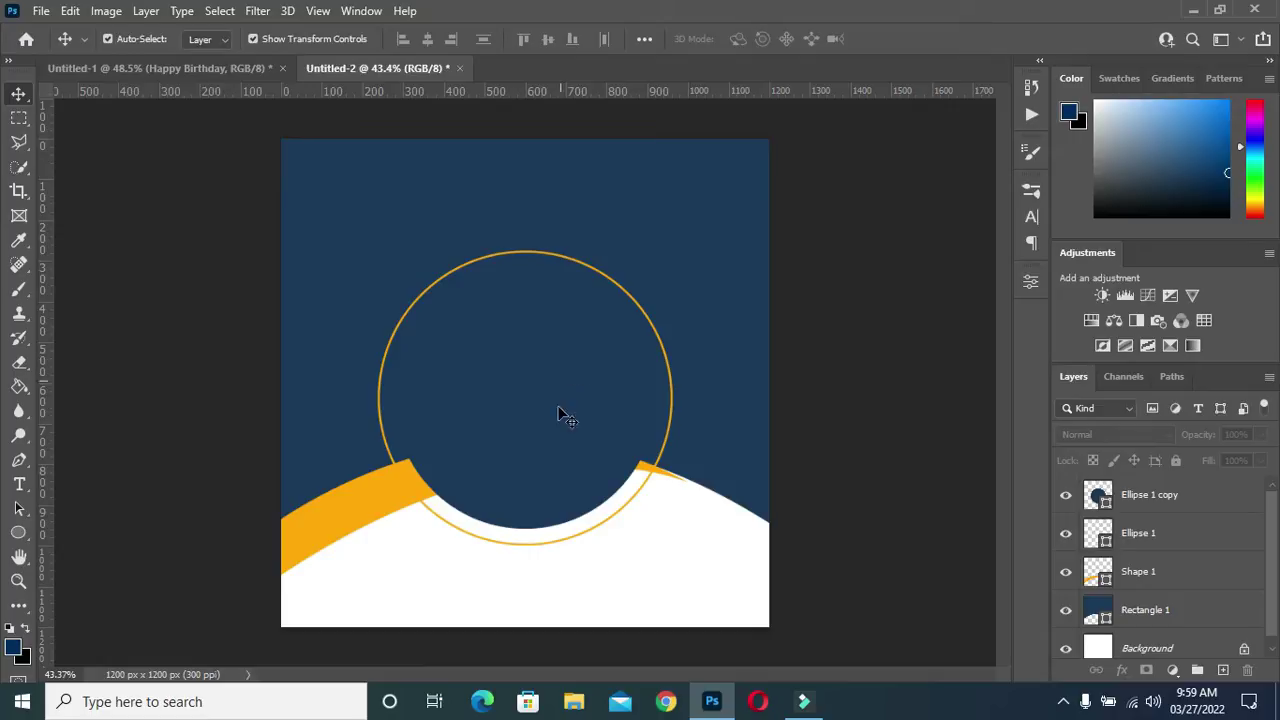
{"action": "scroll", "coordinate": [740, 484], "scroll_direction": "up", "scroll_amount": 1}
{"action": "scroll", "coordinate": [680, 489], "scroll_direction": "down", "scroll_amount": 1}
{"action": "scroll", "coordinate": [653, 490], "scroll_direction": "up", "scroll_amount": 1}
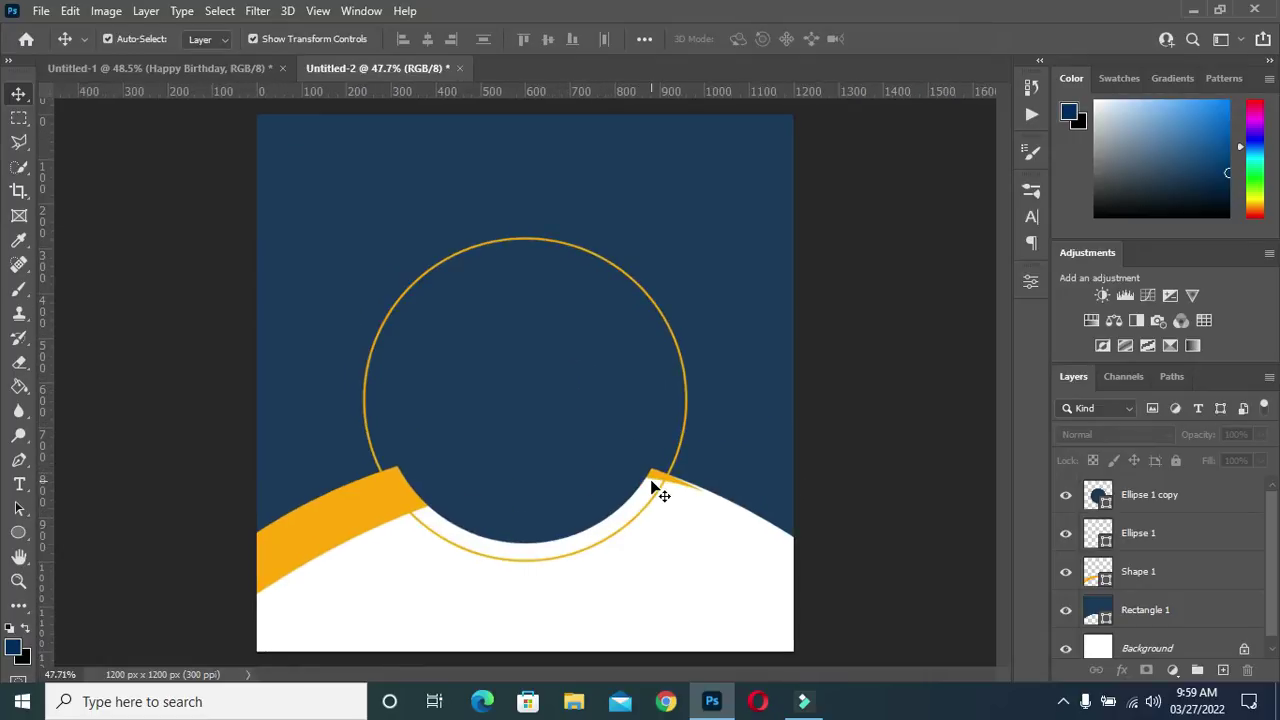
In Untitled-1, hide the Happy Birthday group and show and select the abstract background layer
{"action": "left_click", "coordinate": [748, 262]}
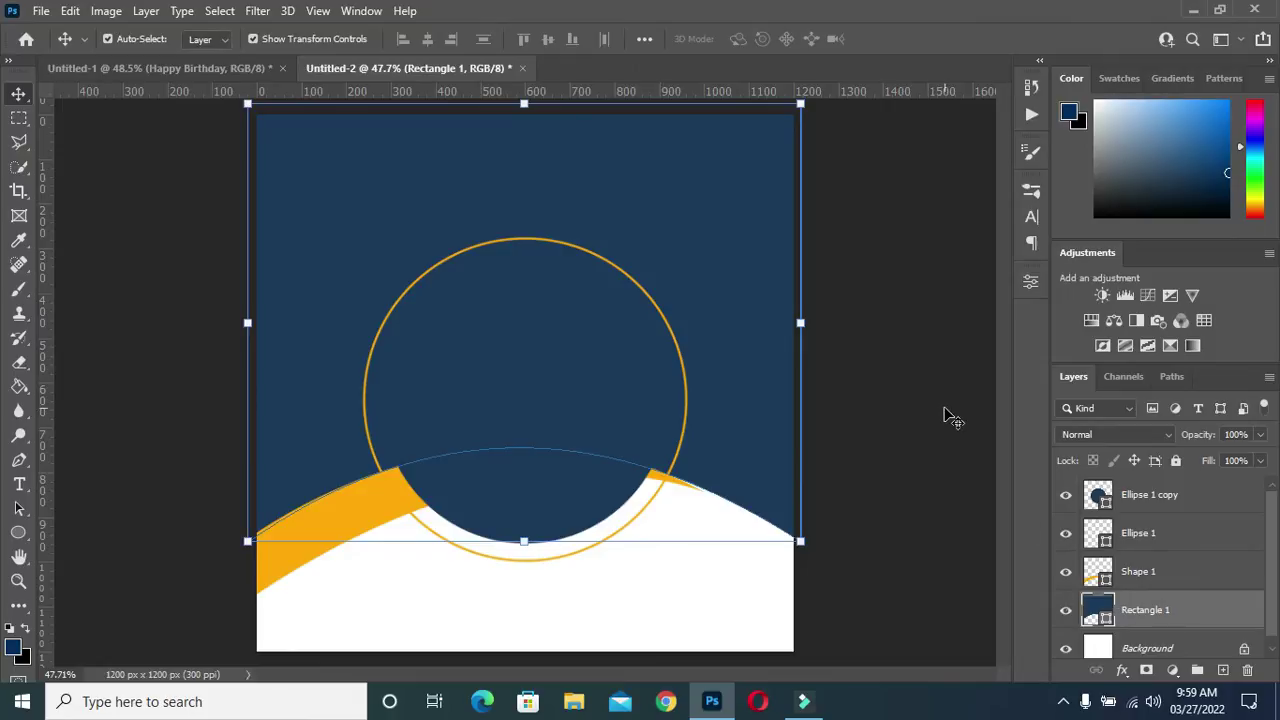
{"action": "scroll", "coordinate": [695, 364], "scroll_direction": "up", "scroll_amount": 1}
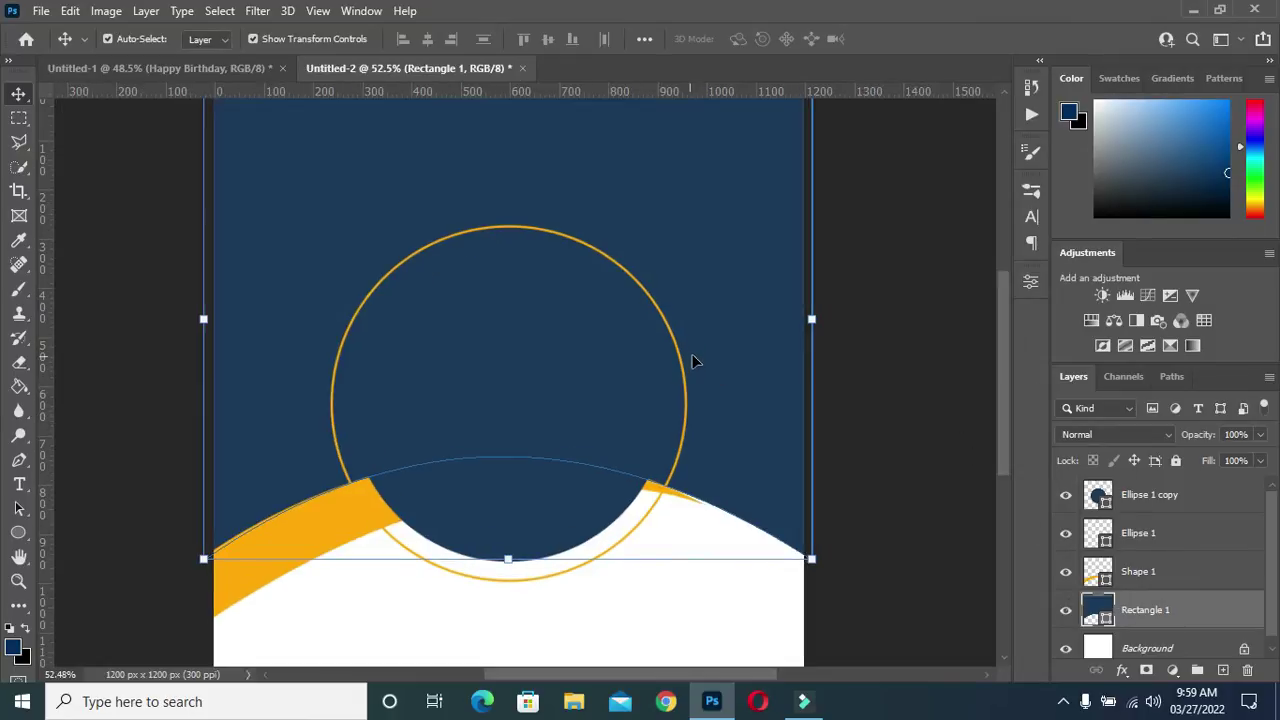
{"action": "scroll", "coordinate": [697, 362], "scroll_direction": "down", "scroll_amount": 1}
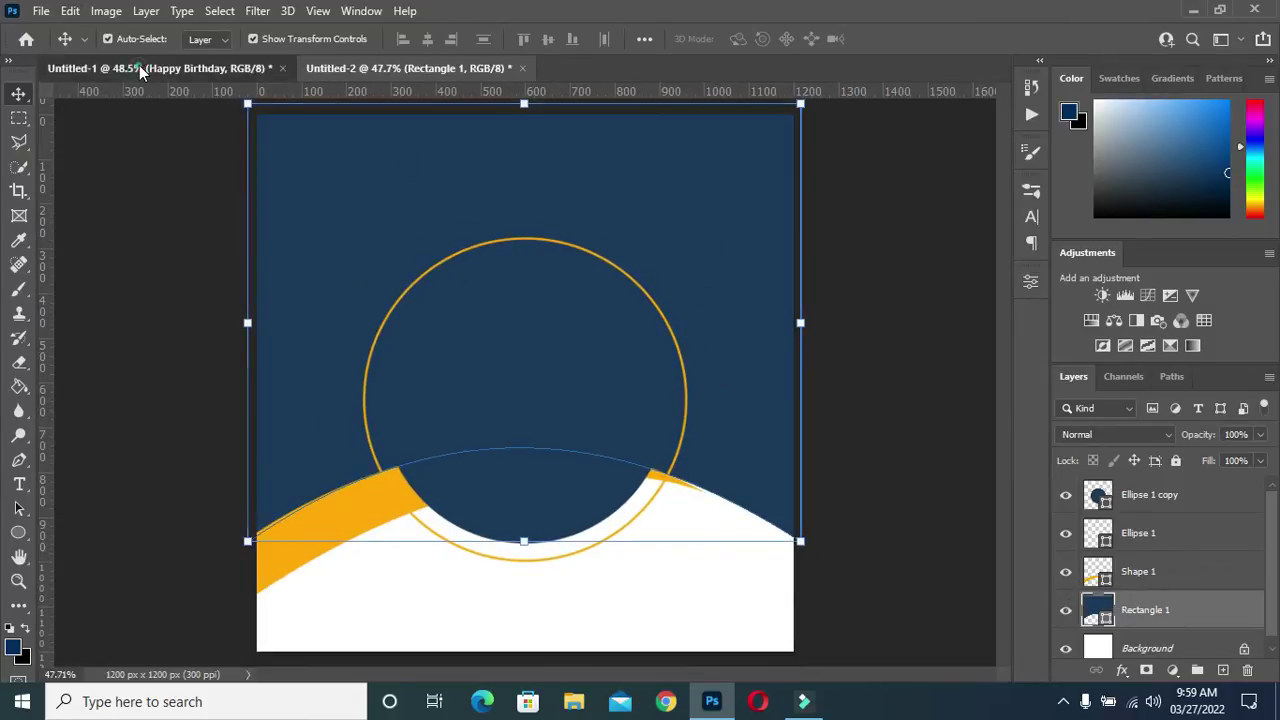
{"action": "left_click", "coordinate": [139, 66]}
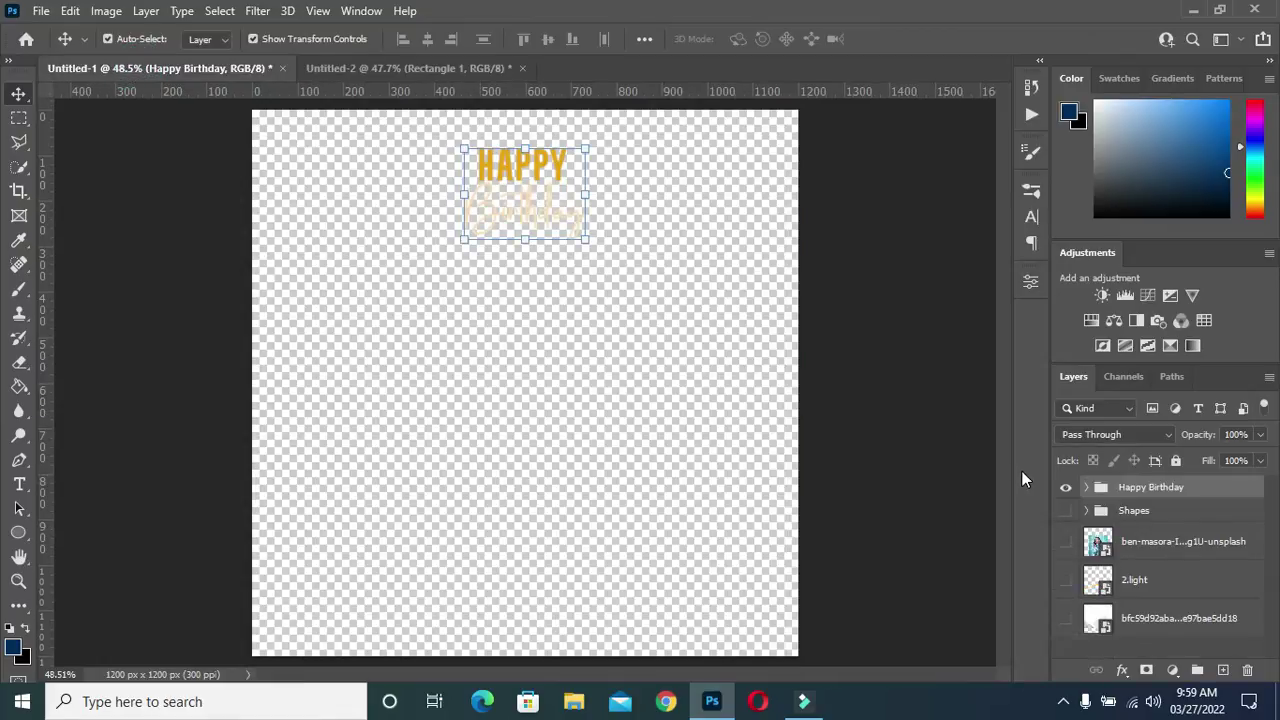
{"action": "left_click", "coordinate": [1065, 487]}
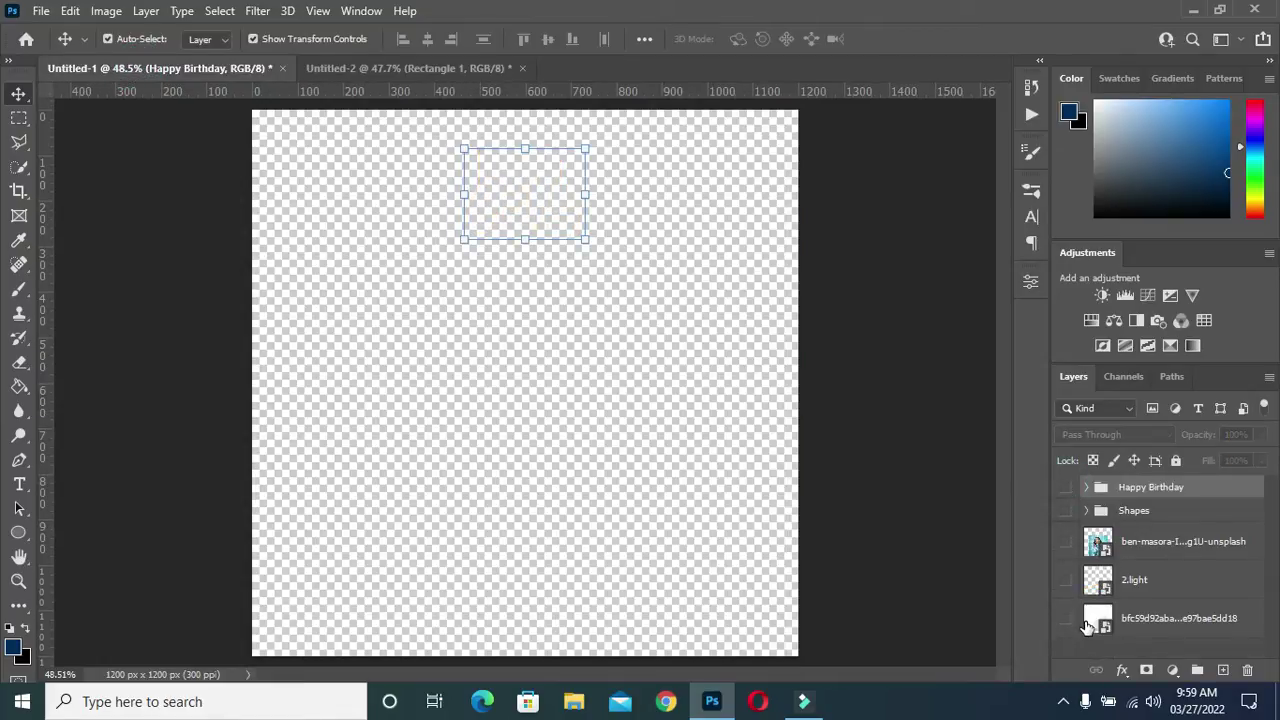
{"action": "left_click", "coordinate": [1065, 619]}
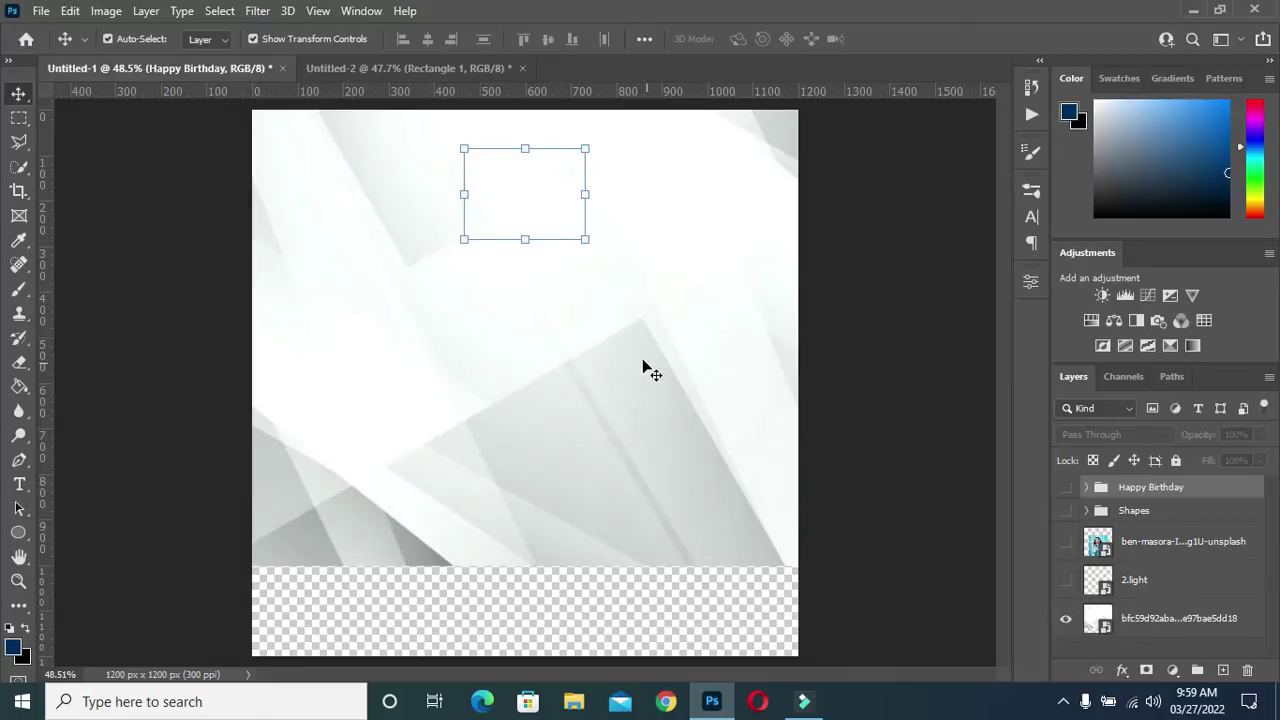
{"action": "left_click", "coordinate": [466, 391]}
{"action": "left_click", "coordinate": [411, 411]}
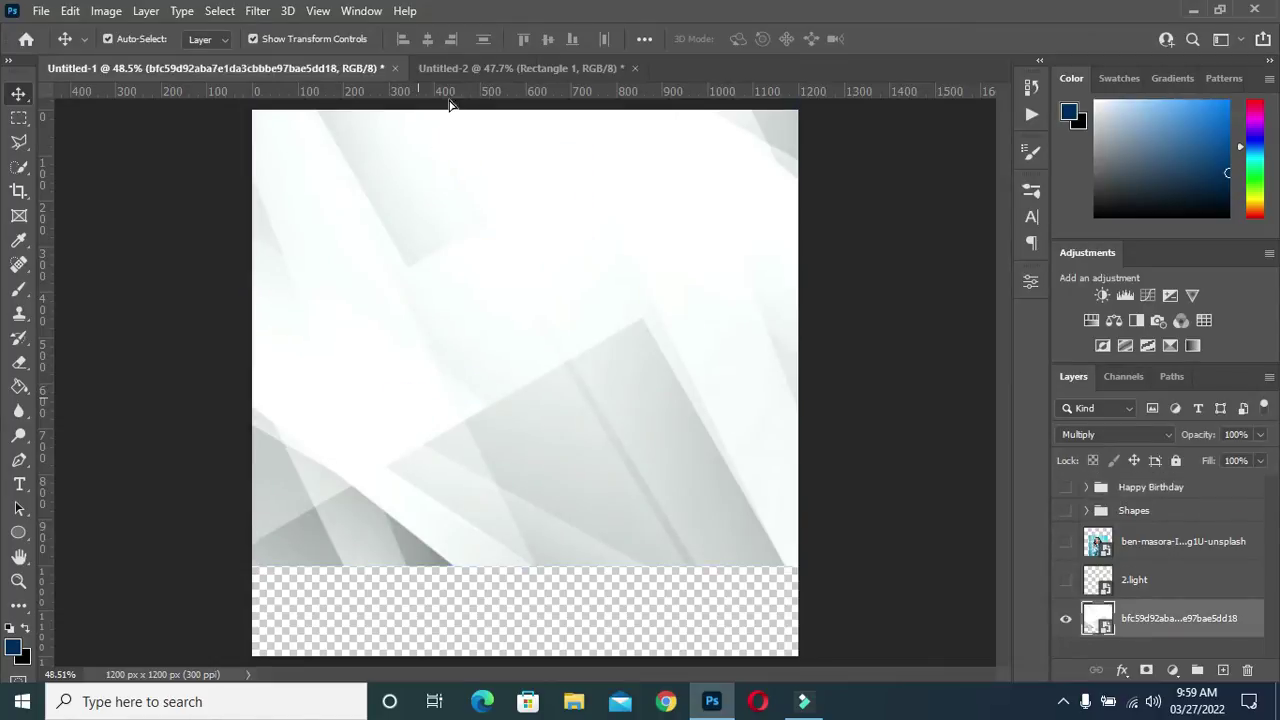
Drag the abstract texture into the flyer, scale it to 48.74%, and move it up over the navy
{"action": "left_click", "coordinate": [480, 73]}
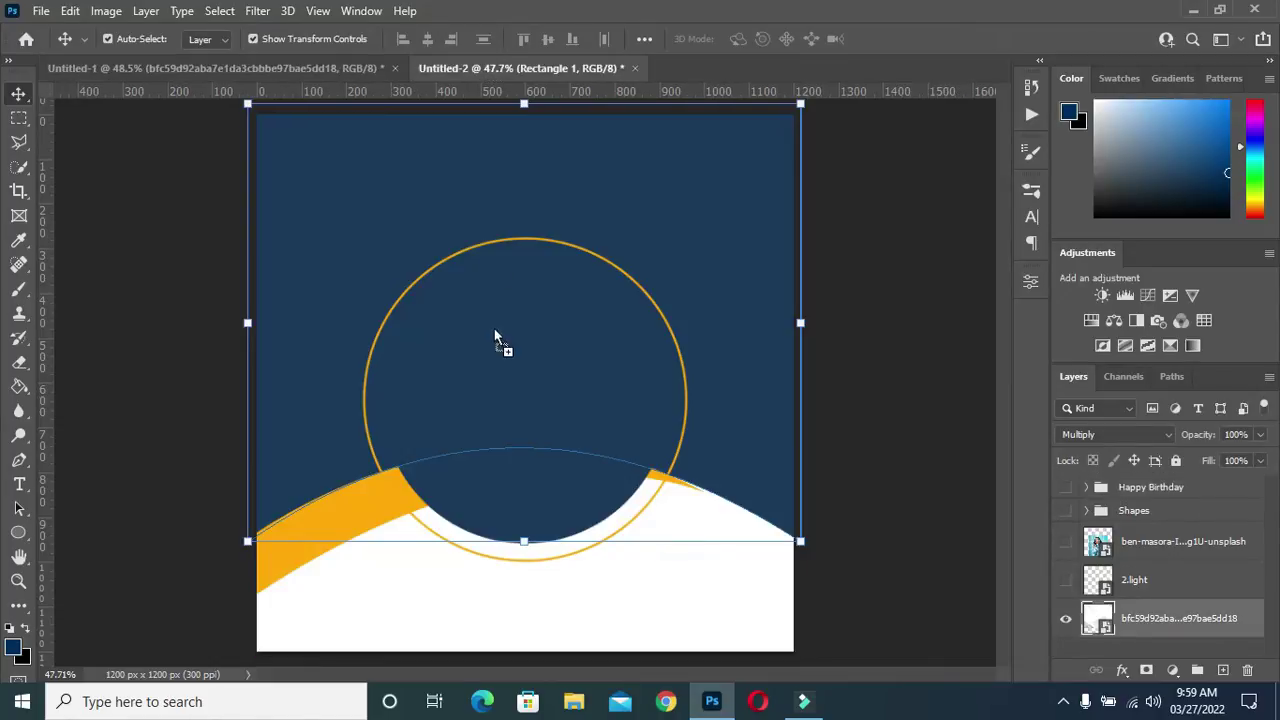
{"action": "left_click_drag", "start_coordinate": [495, 376], "coordinate": [574, 360]}
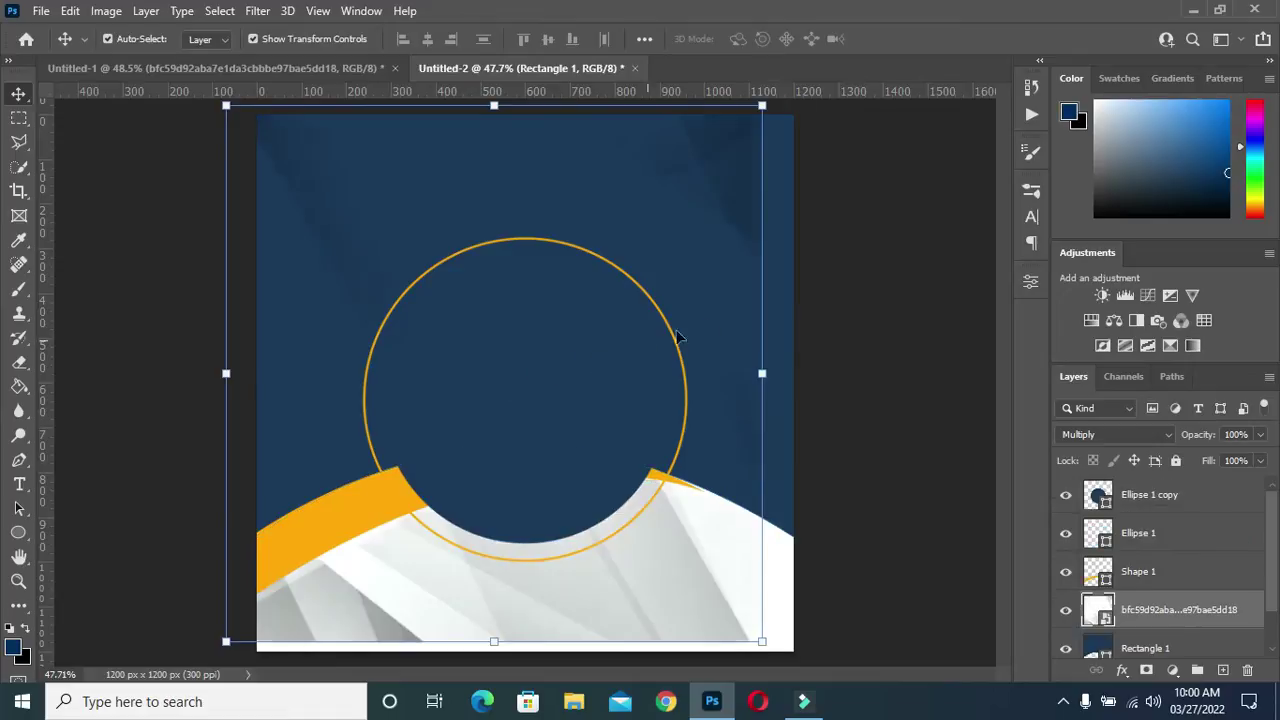
{"action": "left_click_drag", "start_coordinate": [672, 238], "coordinate": [697, 157]}
{"action": "left_click_drag", "start_coordinate": [527, 562], "coordinate": [520, 591]}
{"action": "left_click", "coordinate": [675, 180]}
{"action": "left_click_drag", "start_coordinate": [675, 180], "coordinate": [674, 136]}
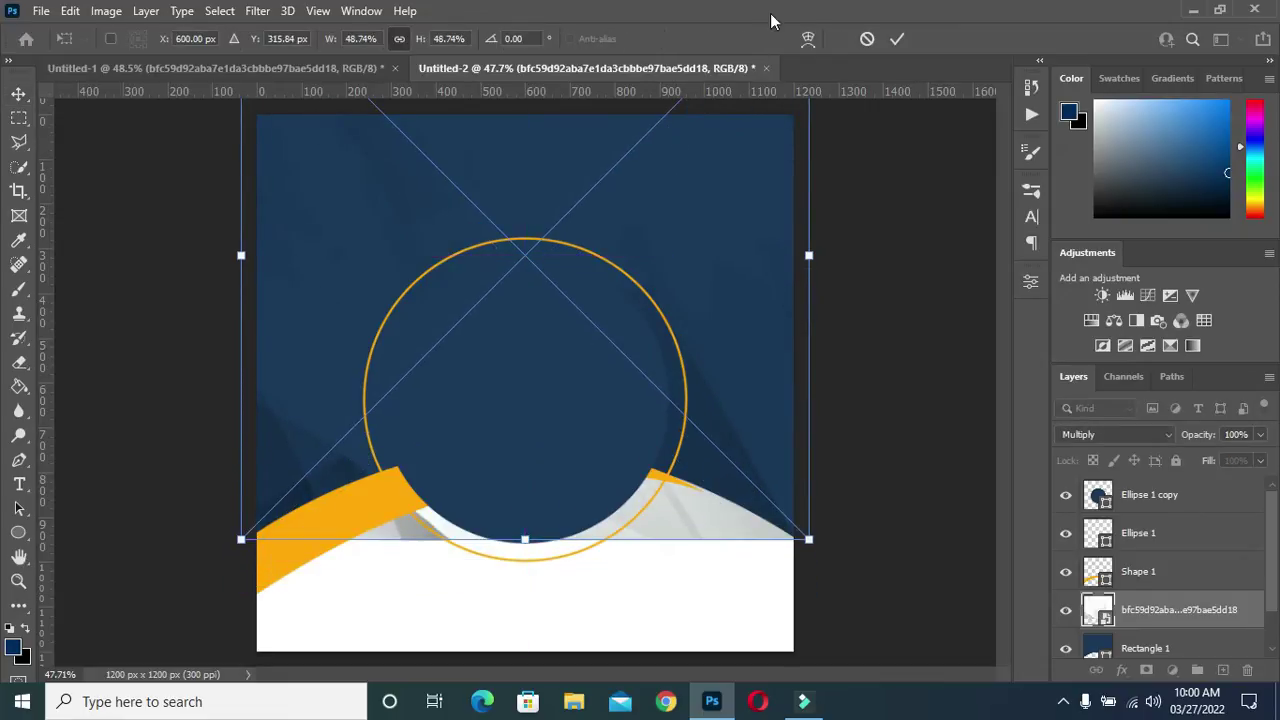
{"action": "left_click", "coordinate": [897, 38]}
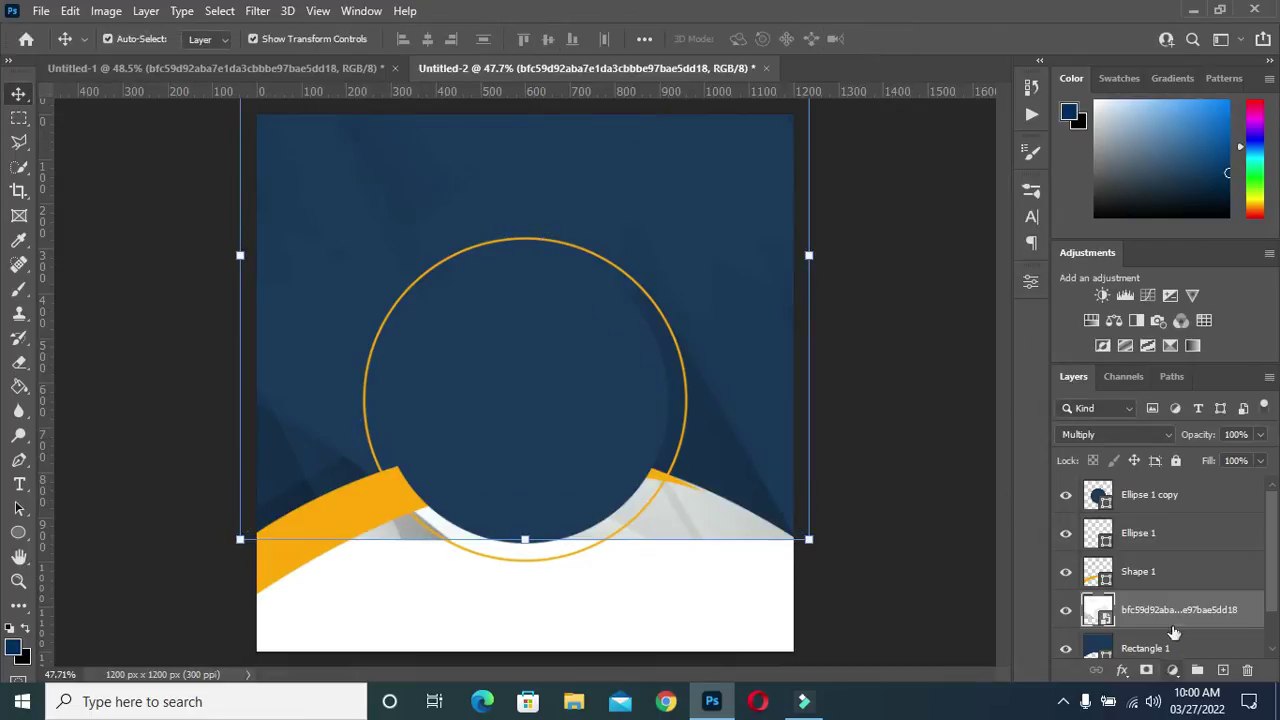
Set the abstract texture layer's blend mode to Multiply
{"action": "left_click", "coordinate": [1151, 443]}
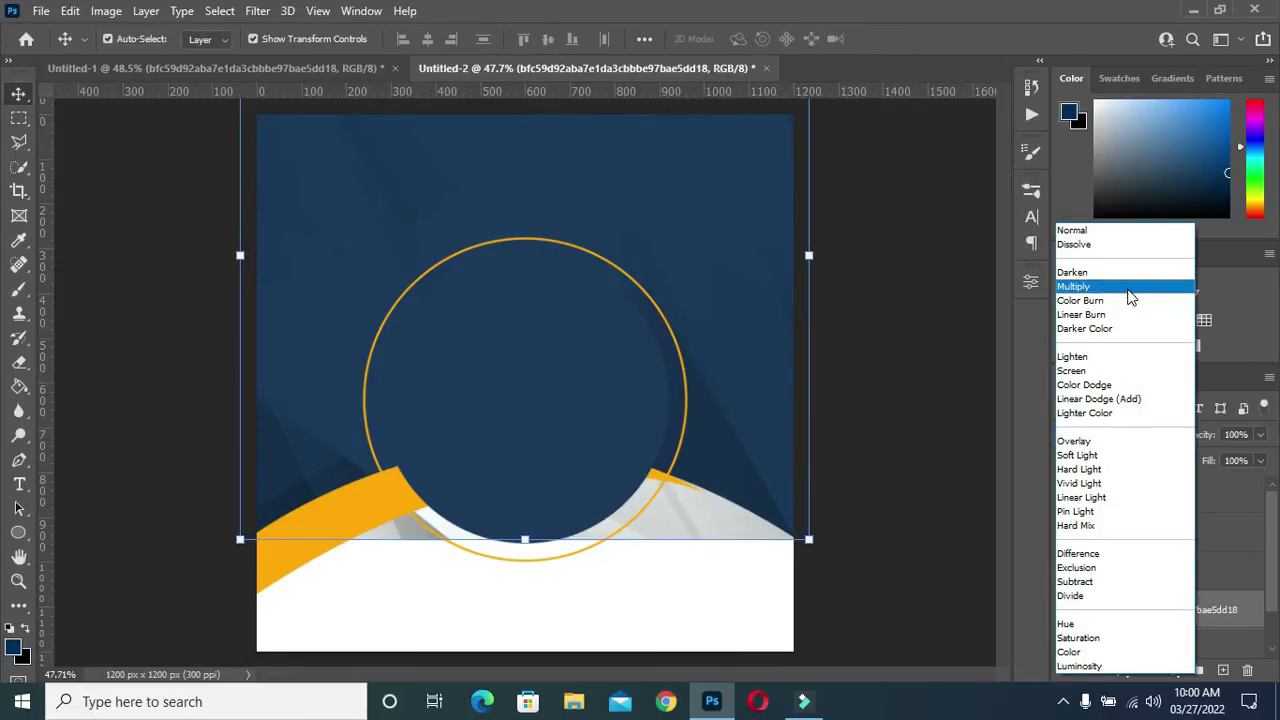
{"action": "left_click", "coordinate": [1128, 288]}
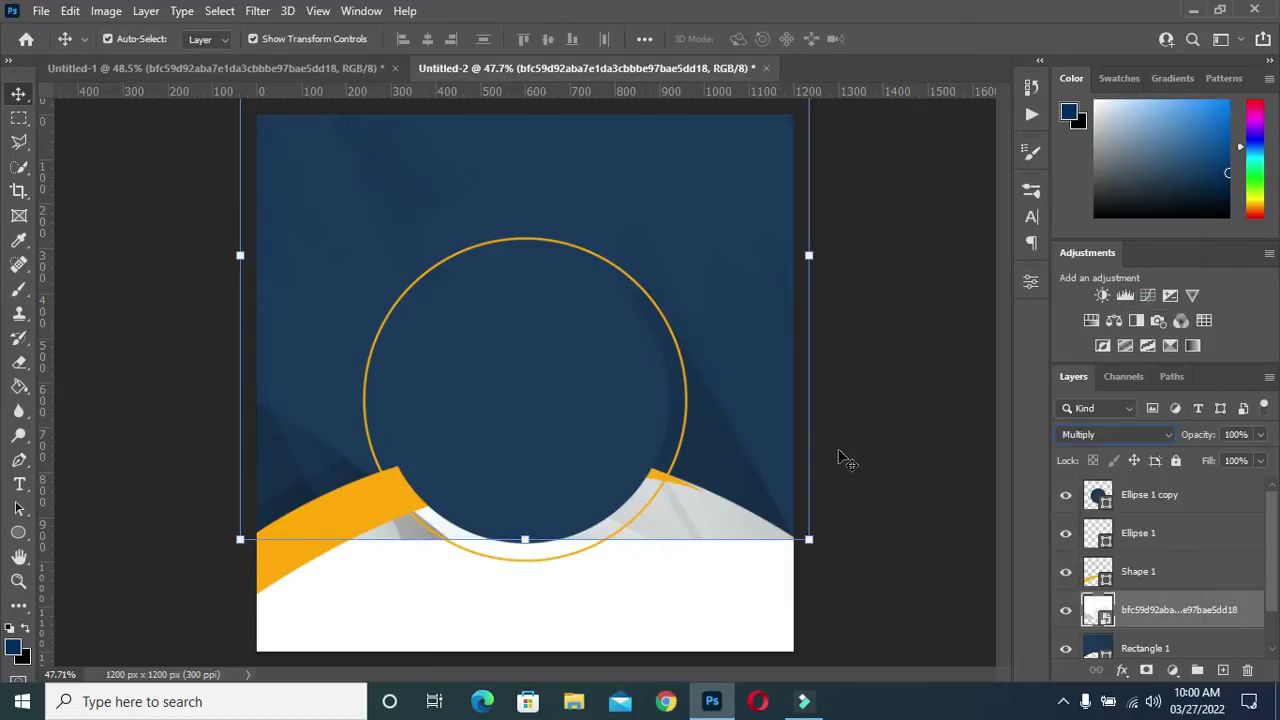
{"action": "left_click", "coordinate": [889, 437]}
Clip the abstract texture layer into Rectangle 1 so the white arch stays clean
{"action": "left_click", "coordinate": [1149, 616]}
{"action": "left_click_drag", "start_coordinate": [1155, 625], "coordinate": [1162, 627]}
{"action": "left_click", "coordinate": [1162, 627], "text": "alt"}
{"action": "left_click", "coordinate": [911, 523]}
{"action": "scroll", "coordinate": [655, 280], "scroll_direction": "up", "scroll_amount": 1}
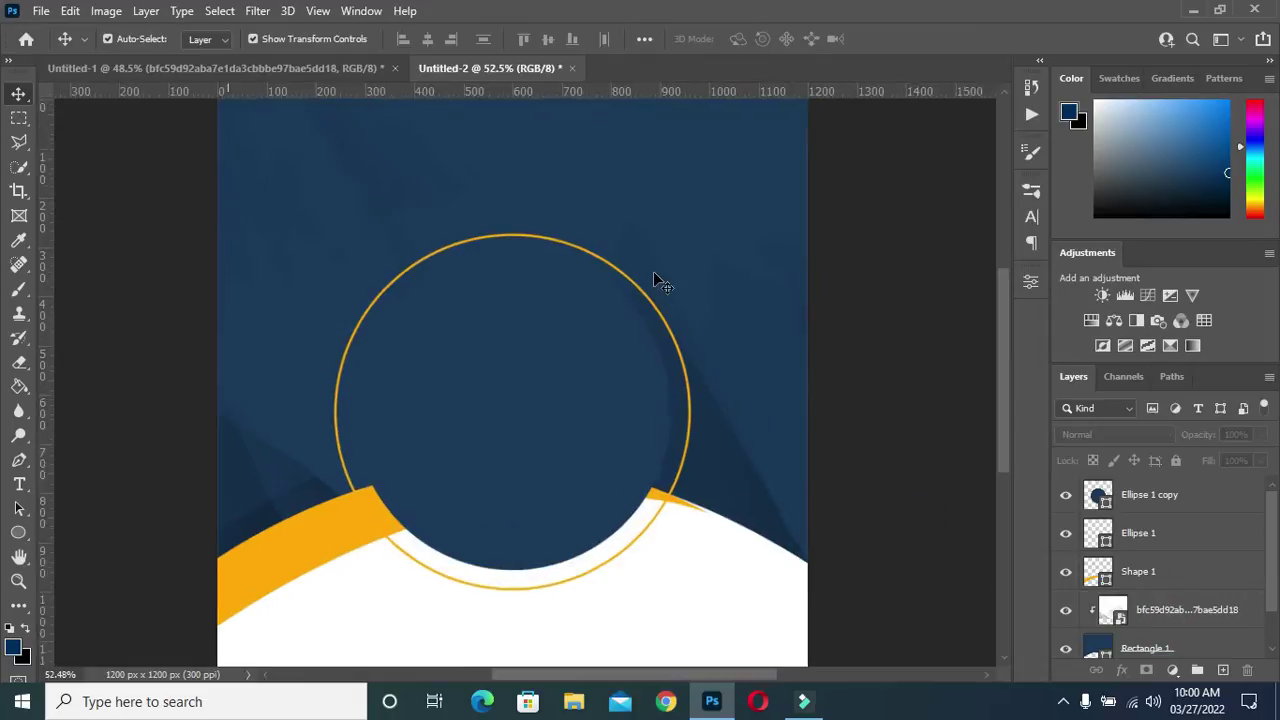
{"action": "scroll", "coordinate": [658, 280], "scroll_direction": "up", "scroll_amount": 1}
{"action": "scroll", "coordinate": [640, 268], "scroll_direction": "down", "scroll_amount": 2}
{"action": "scroll", "coordinate": [570, 242], "scroll_direction": "up", "scroll_amount": 1}
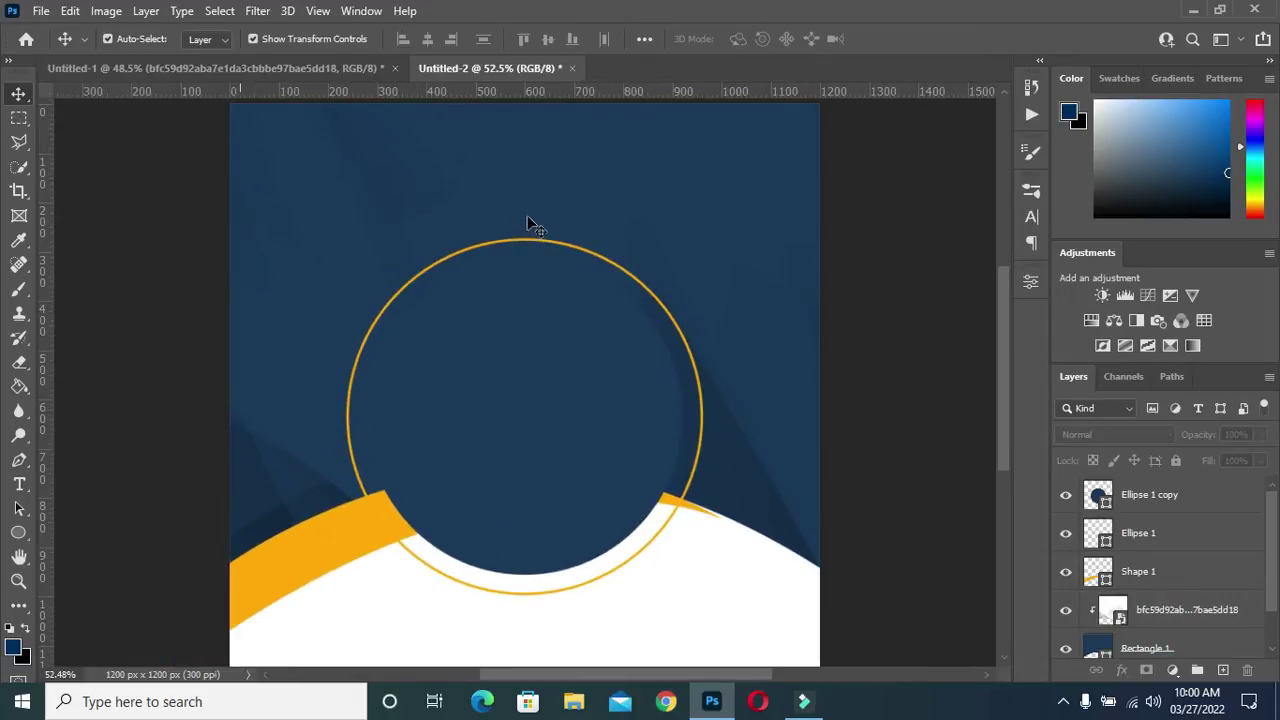
{"action": "scroll", "coordinate": [433, 222], "scroll_direction": "up", "scroll_amount": 1}
{"action": "scroll", "coordinate": [437, 220], "scroll_direction": "down", "scroll_amount": 1}
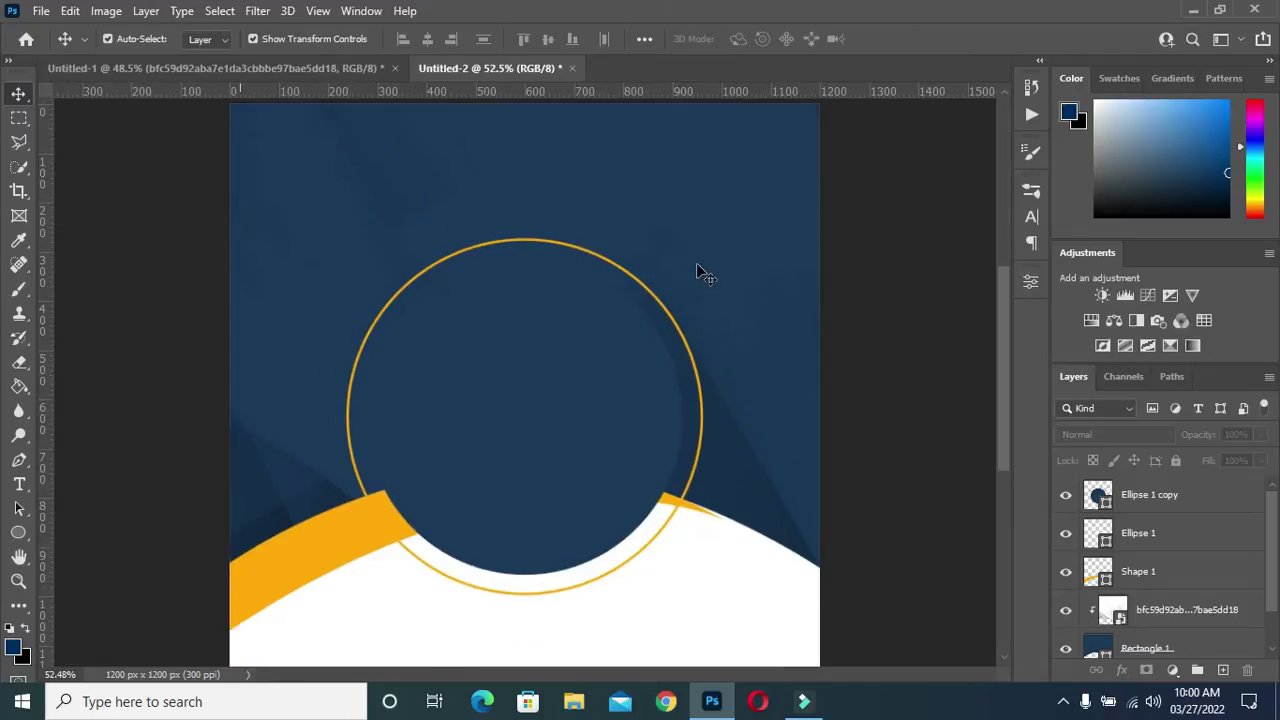
{"action": "scroll", "coordinate": [703, 274], "scroll_direction": "down", "scroll_amount": 1}
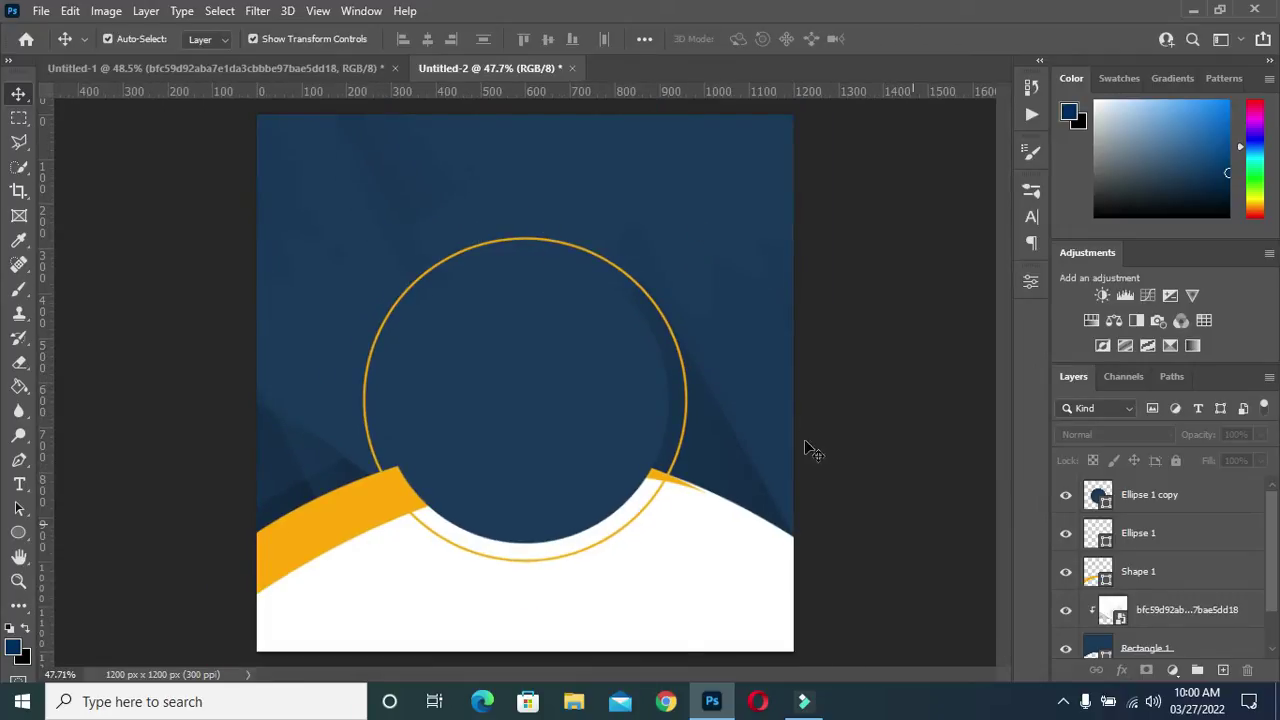
{"action": "left_click", "coordinate": [1187, 618]}
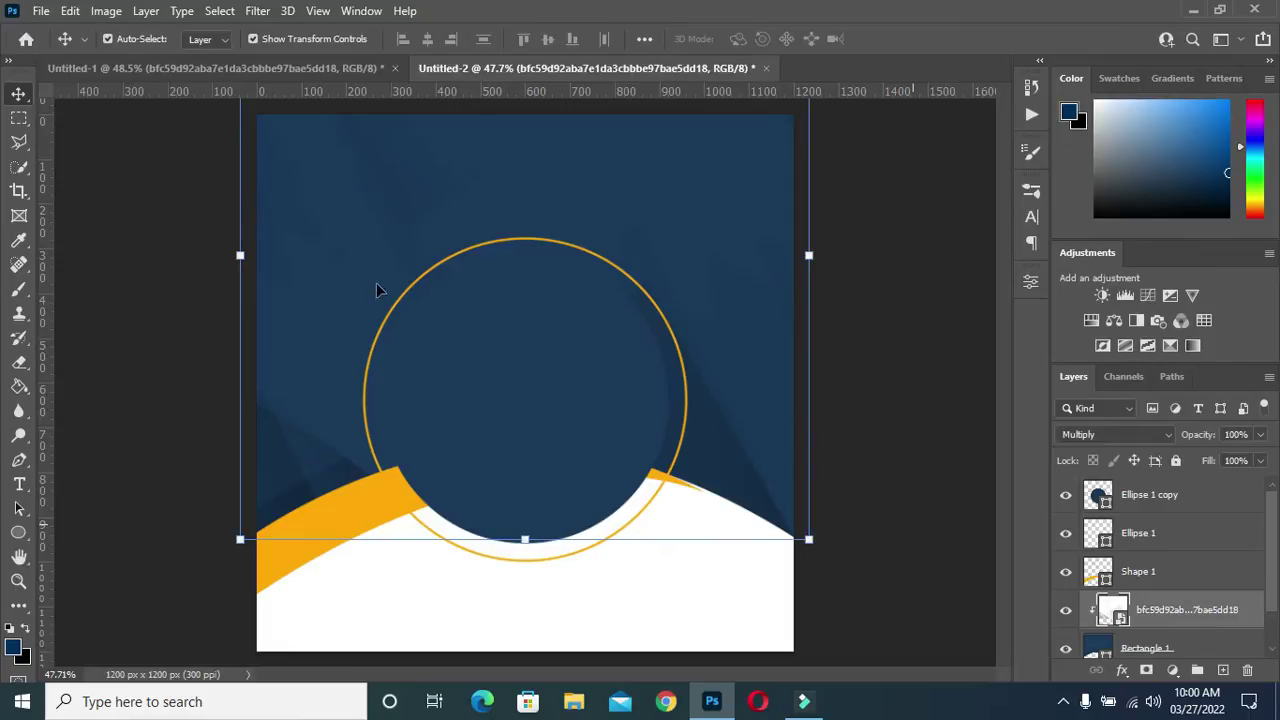
Bring the 2.light bokeh layer from Untitled-1 into the flyer and shift it left and down
{"action": "left_click", "coordinate": [228, 69]}
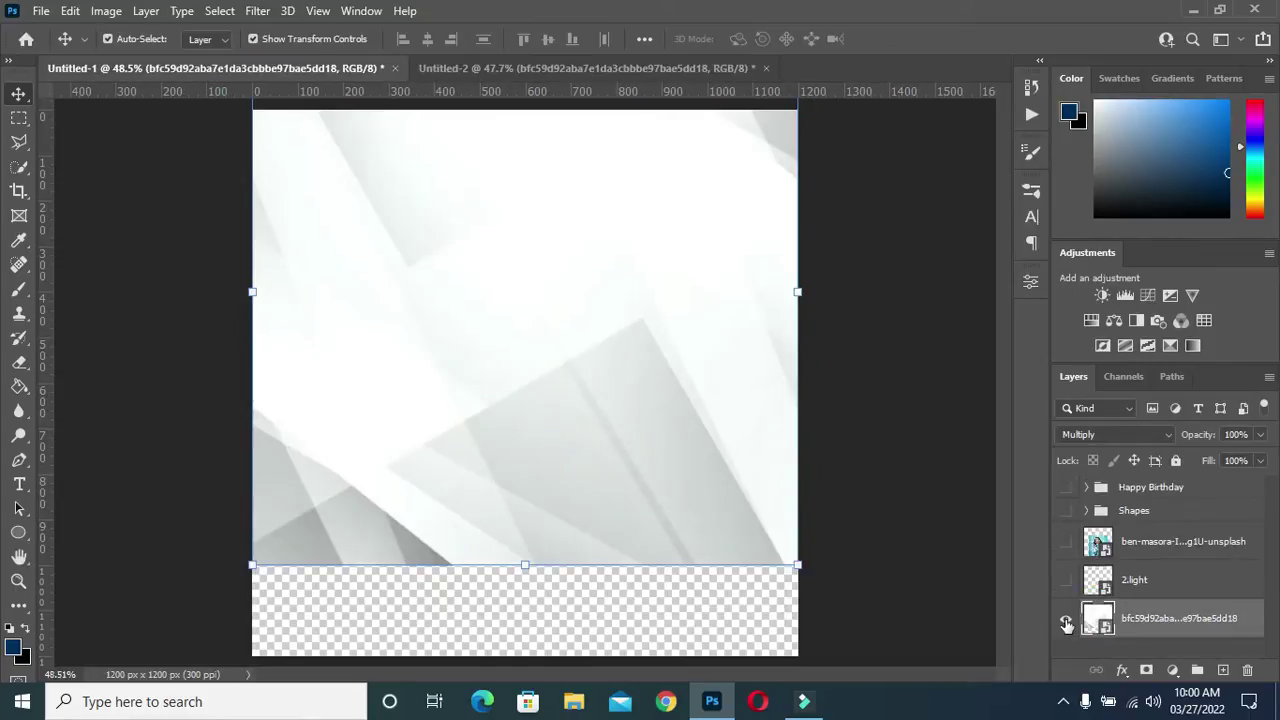
{"action": "left_click", "coordinate": [1066, 622]}
{"action": "left_click", "coordinate": [1160, 582]}
{"action": "left_click", "coordinate": [1066, 580]}
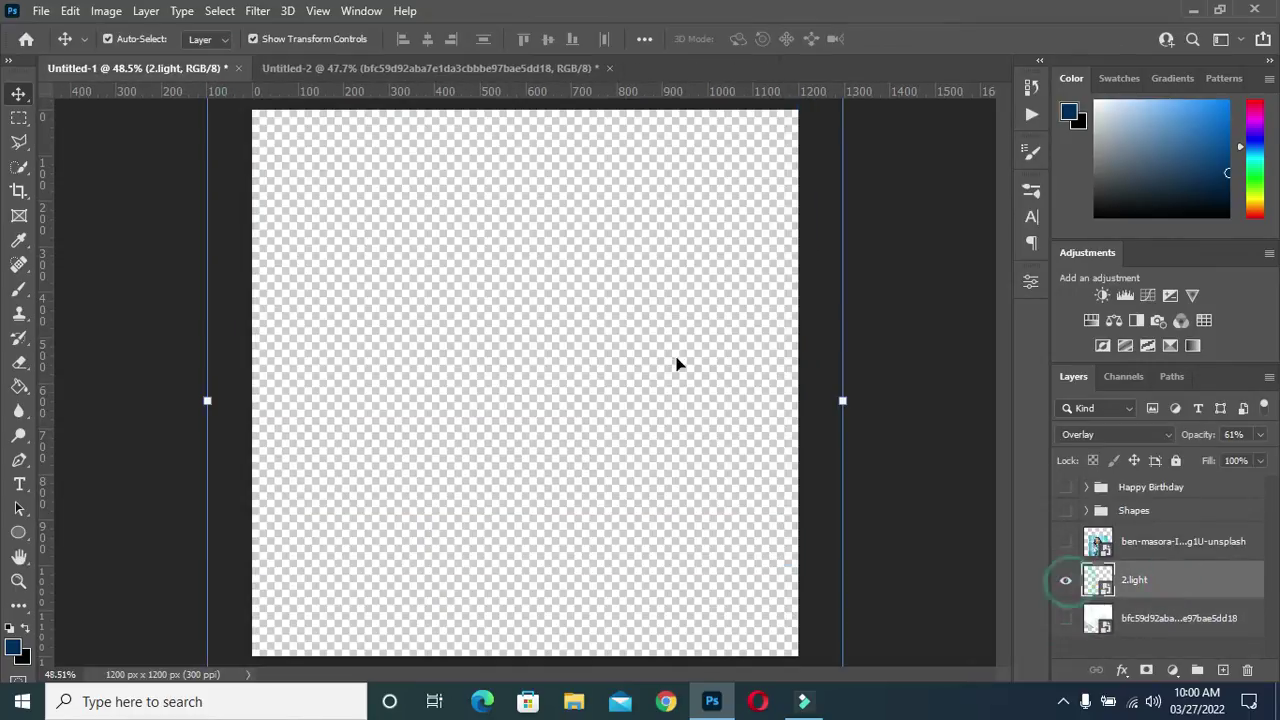
{"action": "left_click_drag", "start_coordinate": [1160, 582], "coordinate": [573, 315]}
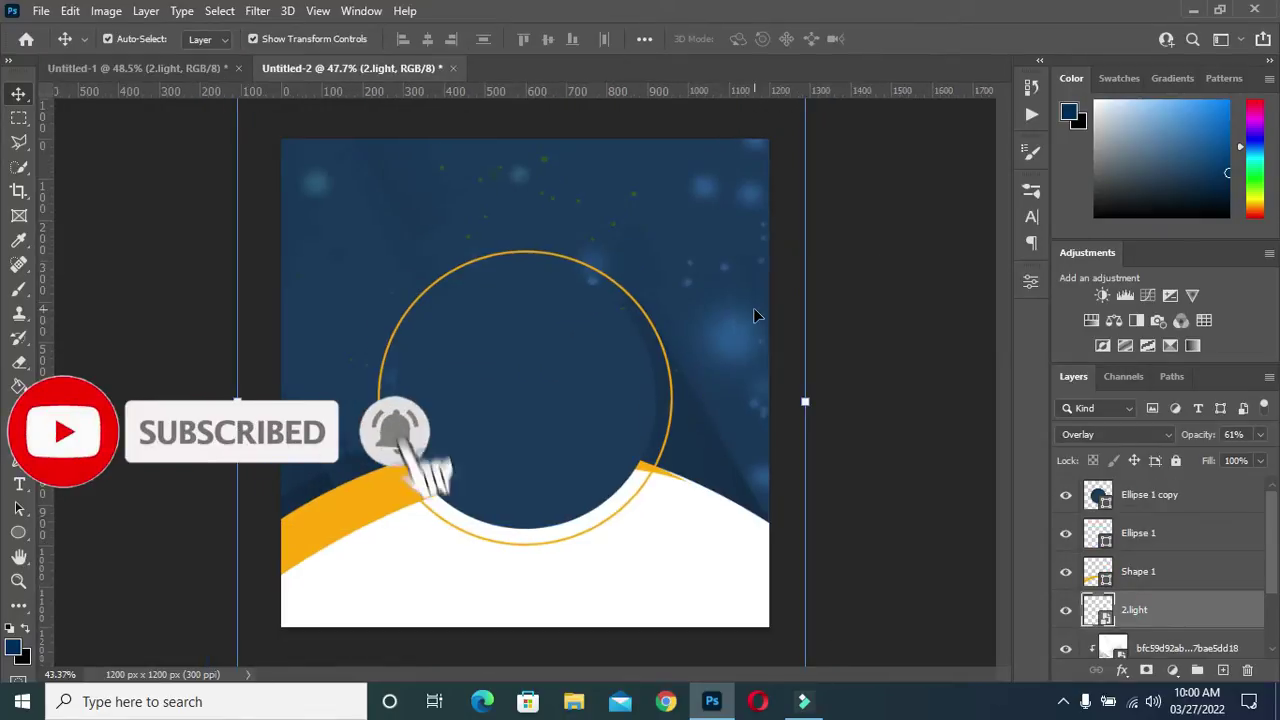
{"action": "left_click_drag", "start_coordinate": [738, 343], "coordinate": [714, 370]}
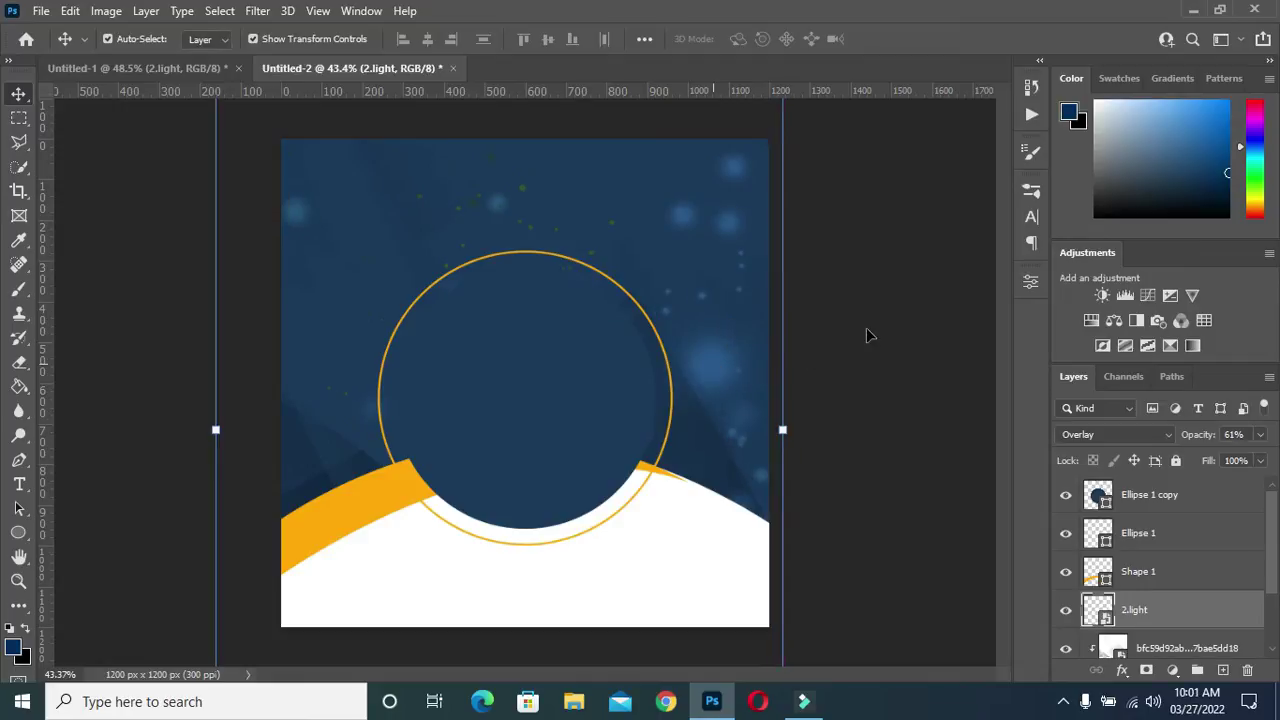
Select the inner navy circle in the flyer, then return to the Untitled-1 document
{"action": "left_click", "coordinate": [866, 332]}
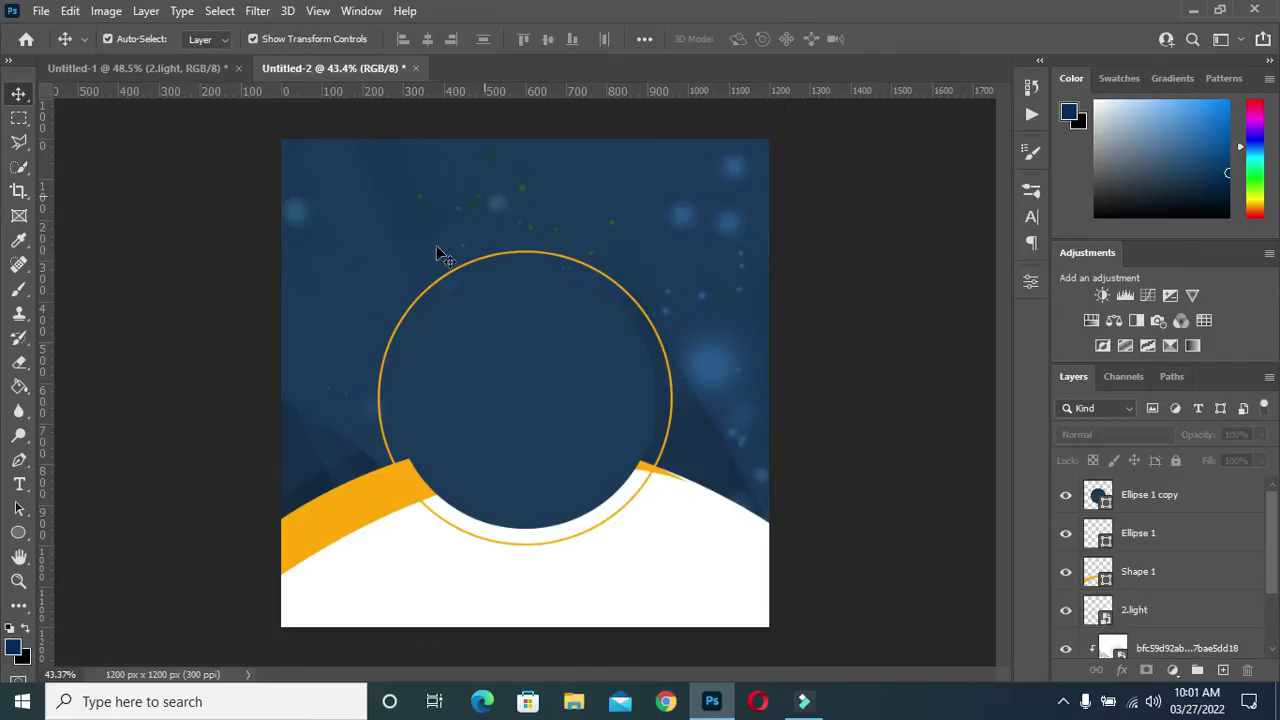
{"action": "scroll", "coordinate": [416, 247], "scroll_direction": "up", "scroll_amount": 2}
{"action": "scroll", "coordinate": [523, 209], "scroll_direction": "down", "scroll_amount": 1}
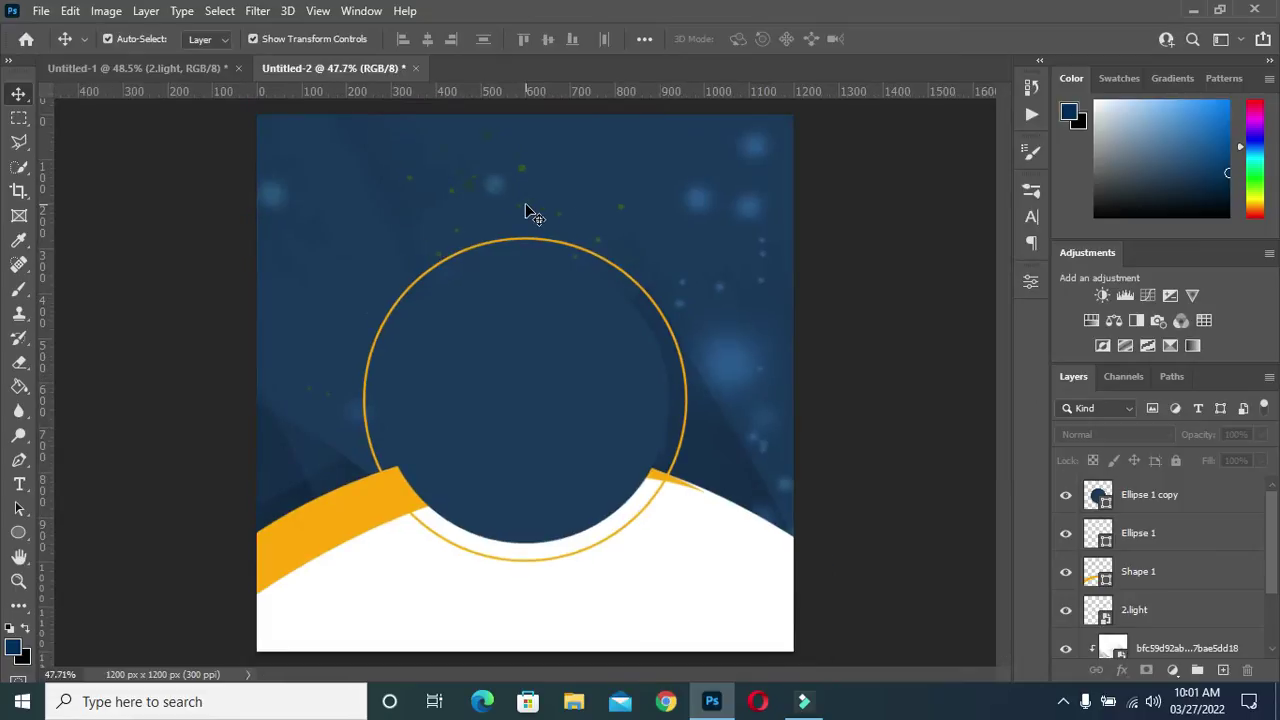
{"action": "scroll", "coordinate": [535, 228], "scroll_direction": "up", "scroll_amount": 1}
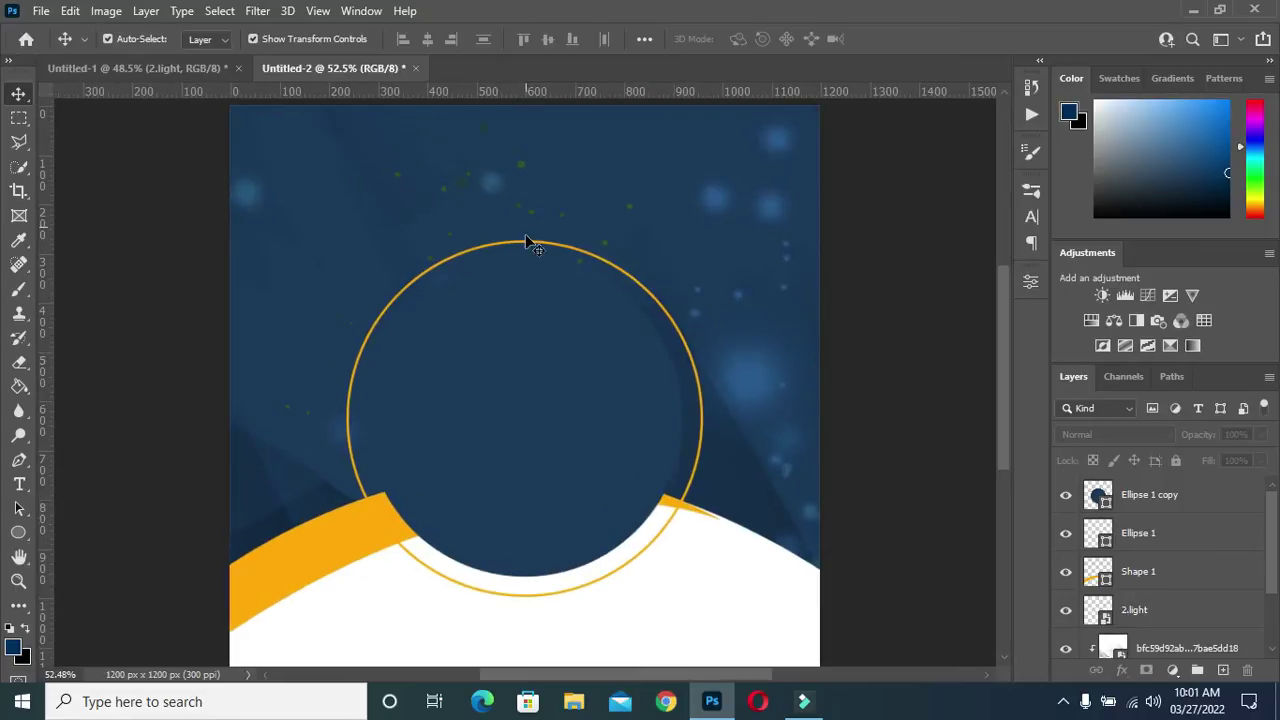
{"action": "left_click", "coordinate": [531, 393]}
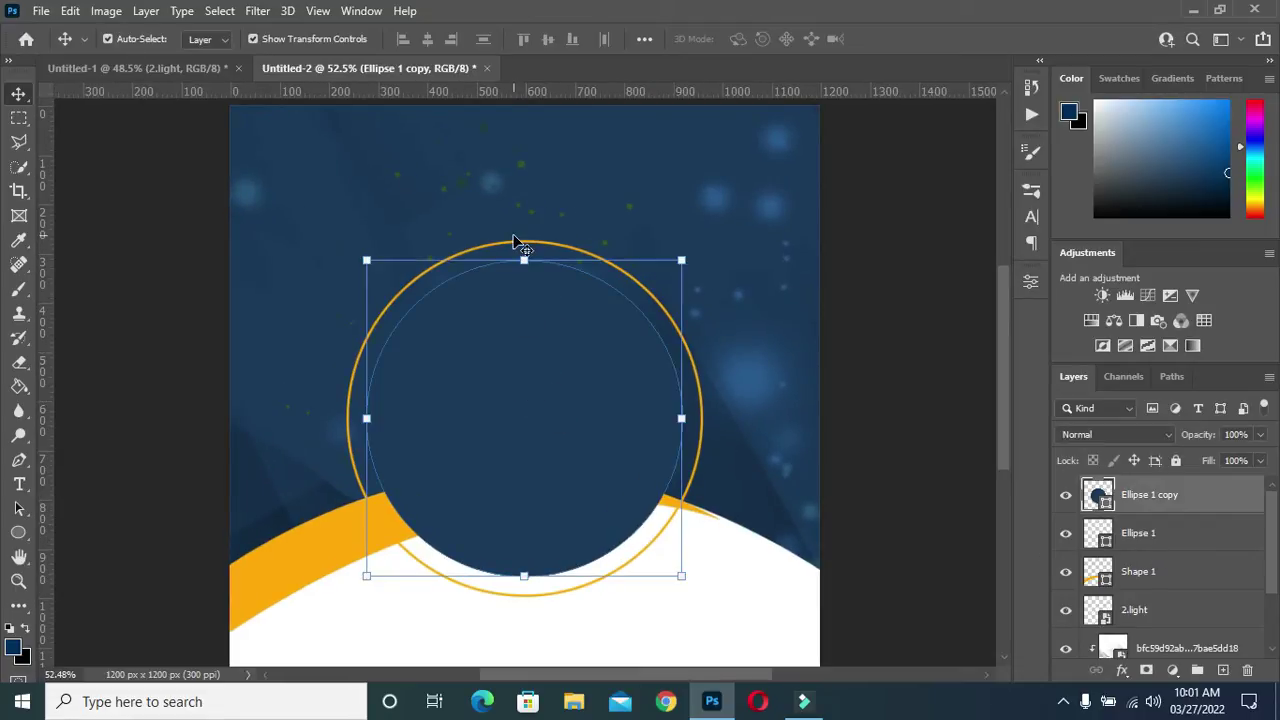
{"action": "left_click", "coordinate": [150, 67]}
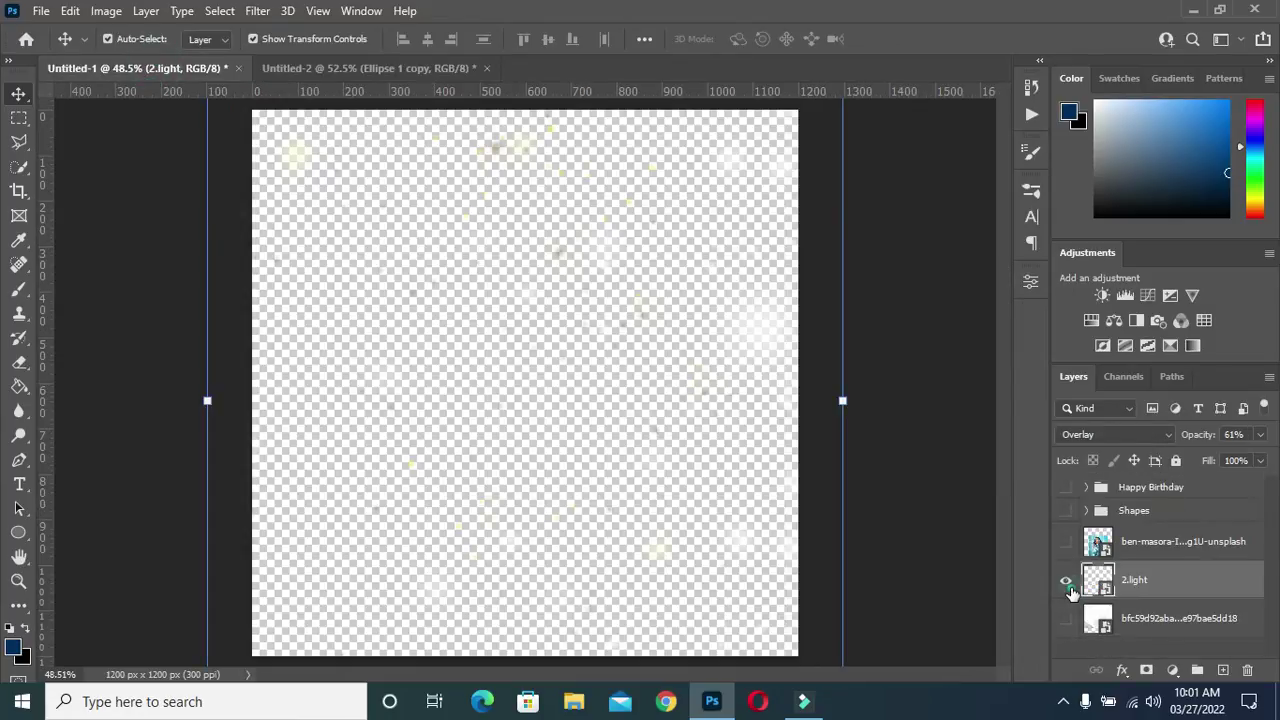
Hide the 2.light layer and carry the portrait photo into the Untitled-2 flyer
{"action": "left_click", "coordinate": [1066, 580]}
{"action": "left_click", "coordinate": [1066, 541]}
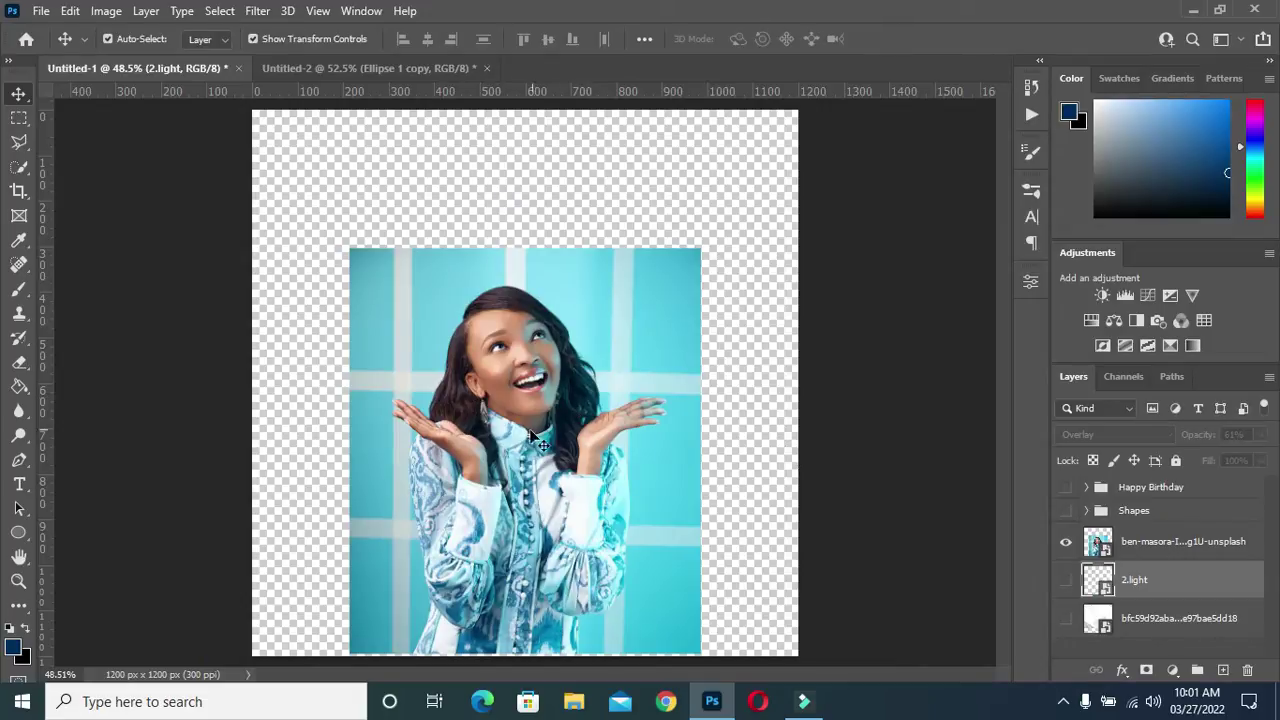
{"action": "left_click_drag", "start_coordinate": [537, 440], "coordinate": [495, 347]}
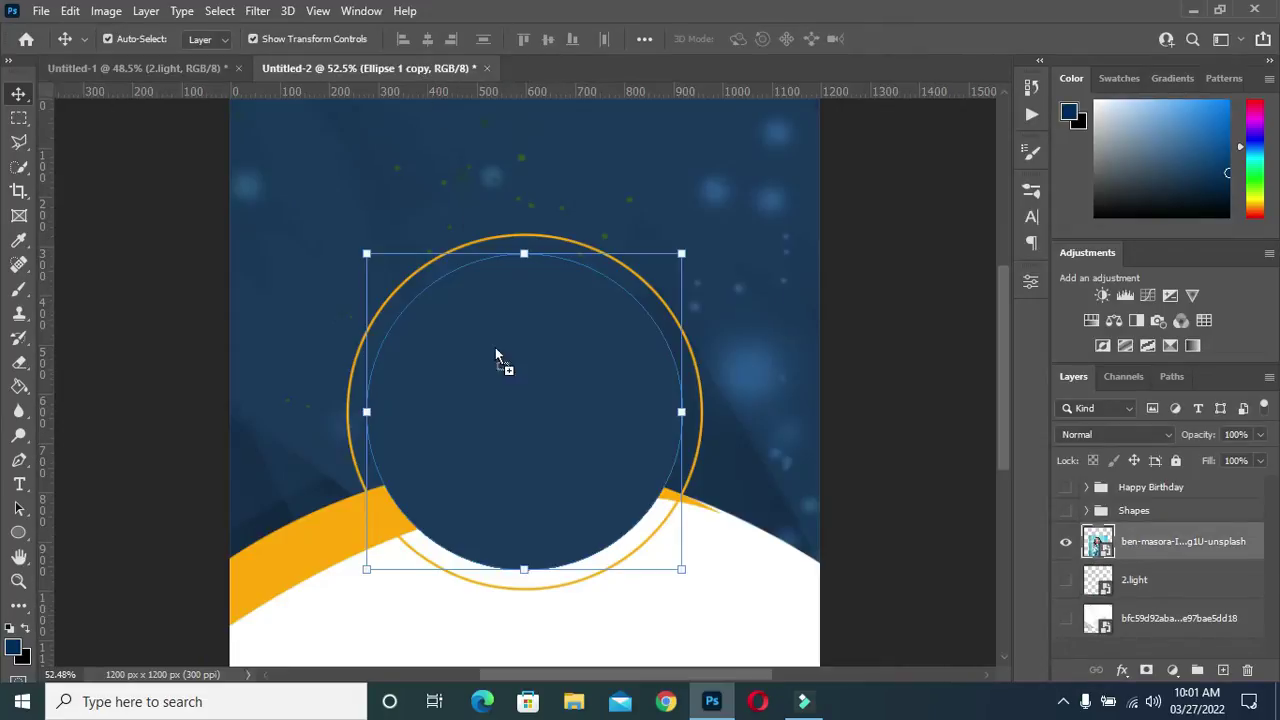
{"action": "left_click_drag", "start_coordinate": [527, 417], "coordinate": [557, 437]}
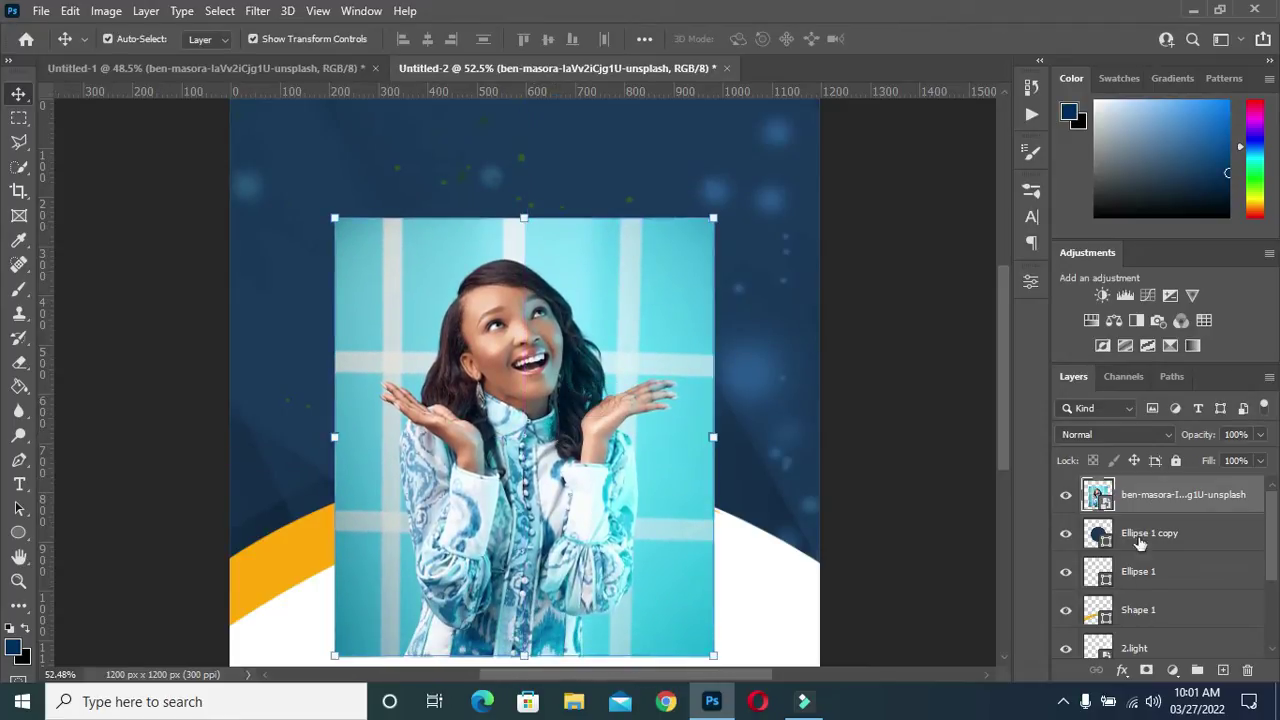
Clip the portrait inside the navy Ellipse 1 copy circle and shift it slightly right
{"action": "key", "text": "alt"}
{"action": "left_click", "coordinate": [1163, 512], "text": "alt"}
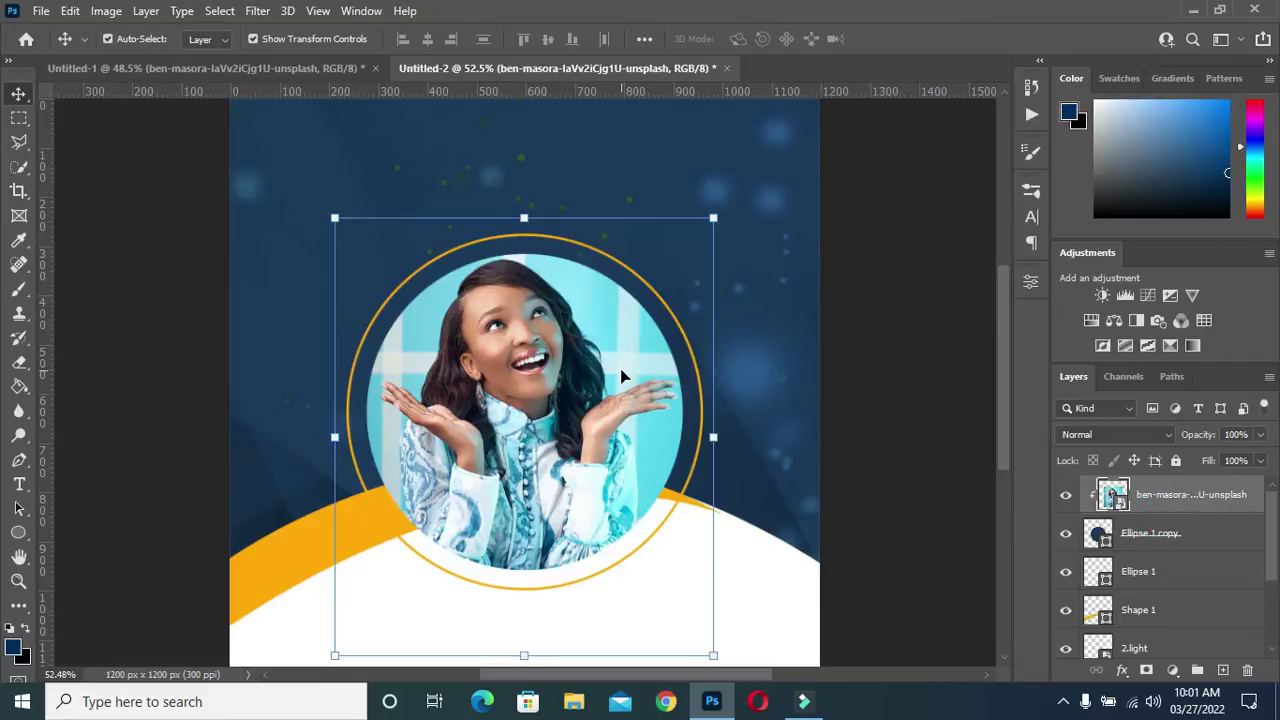
{"action": "left_click_drag", "start_coordinate": [541, 401], "coordinate": [550, 403]}
Deselect the photo, fit the whole flyer in view, and return to the Untitled-1 document
{"action": "left_click", "coordinate": [929, 351]}
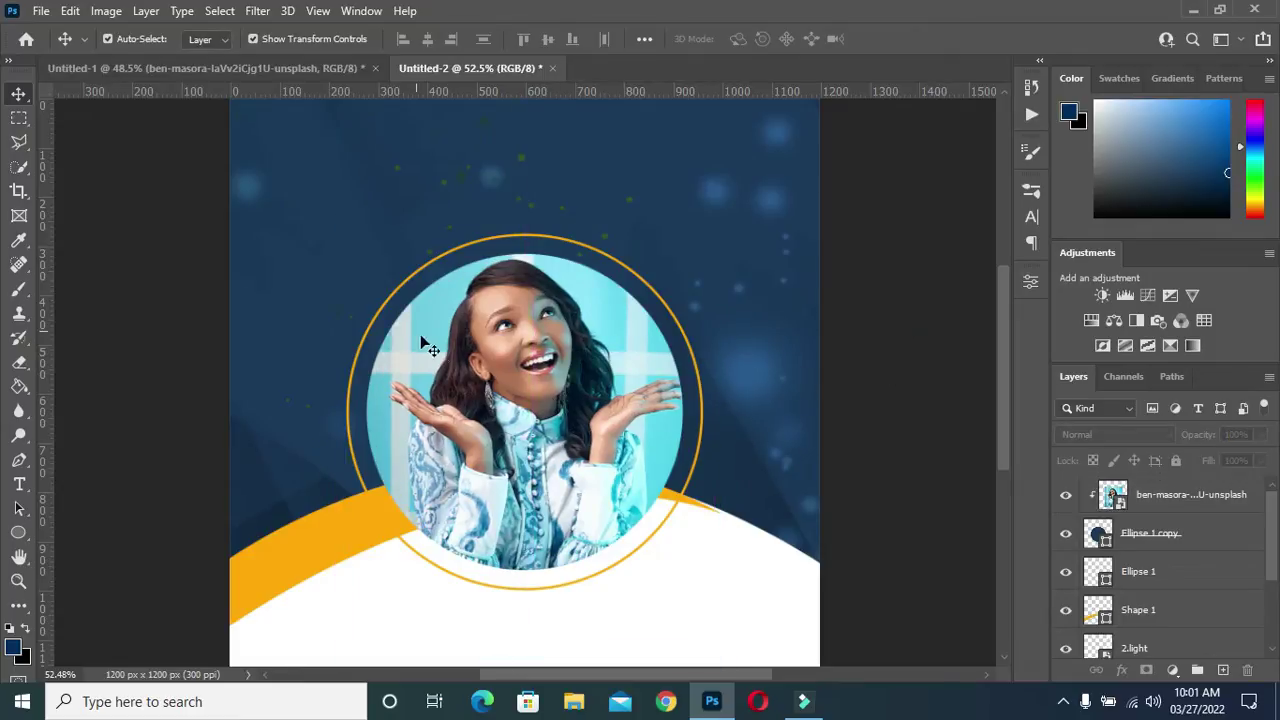
{"action": "key", "text": "ctrl+0"}
{"action": "scroll", "coordinate": [490, 394], "scroll_direction": "up", "scroll_amount": 1}
{"action": "scroll", "coordinate": [488, 390], "scroll_direction": "up", "scroll_amount": 2}
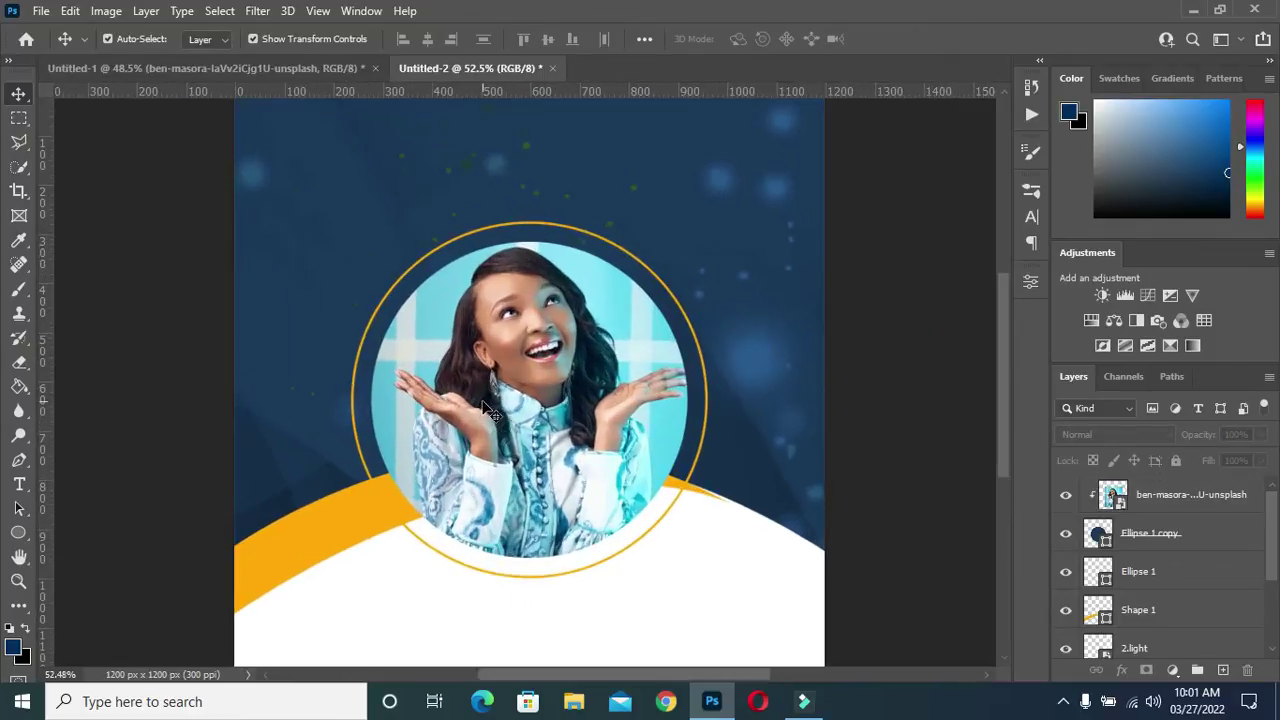
{"action": "scroll", "coordinate": [486, 398], "scroll_direction": "down", "scroll_amount": 3}
{"action": "scroll", "coordinate": [490, 410], "scroll_direction": "up", "scroll_amount": 3}
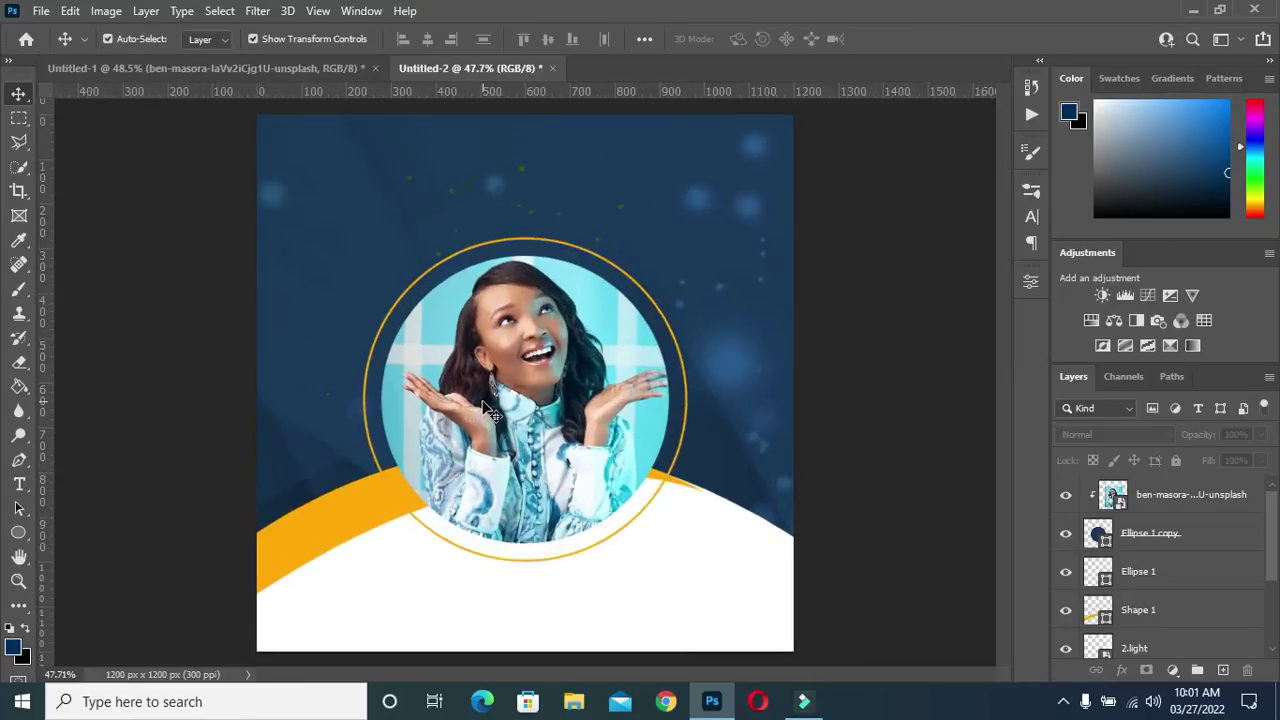
{"action": "scroll", "coordinate": [490, 410], "scroll_direction": "down", "scroll_amount": 2}
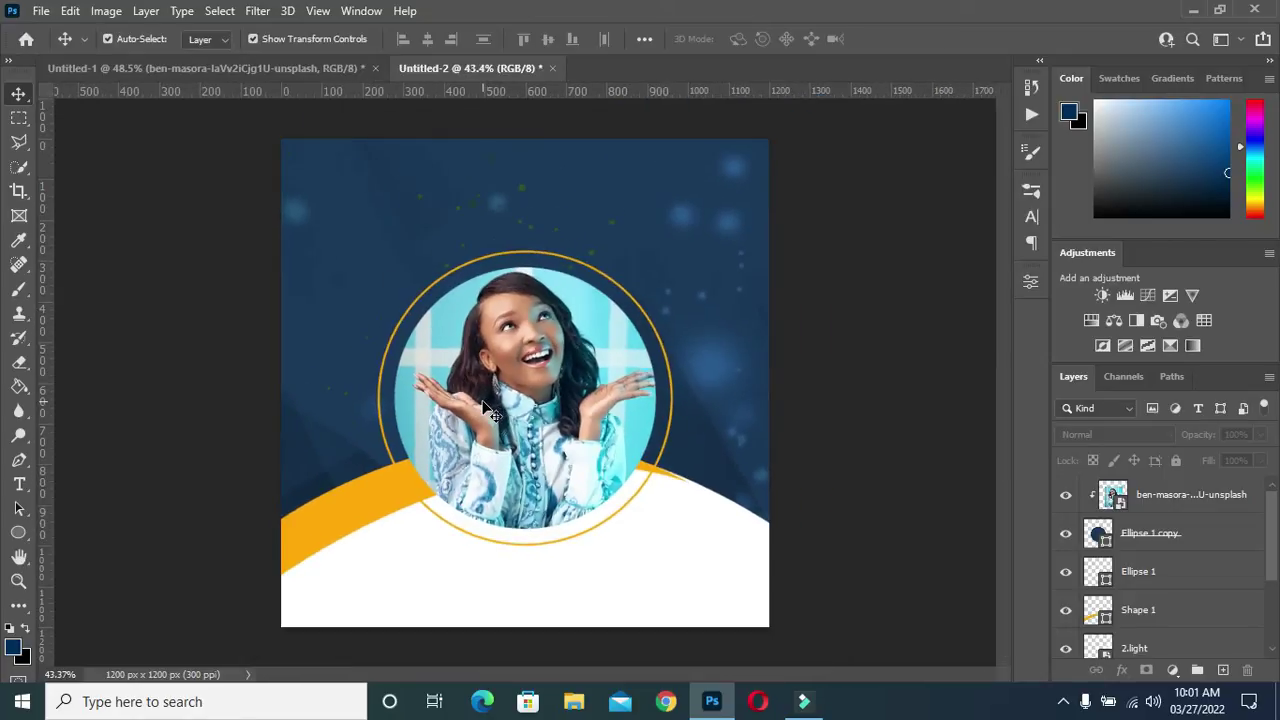
{"action": "left_click", "coordinate": [238, 66]}
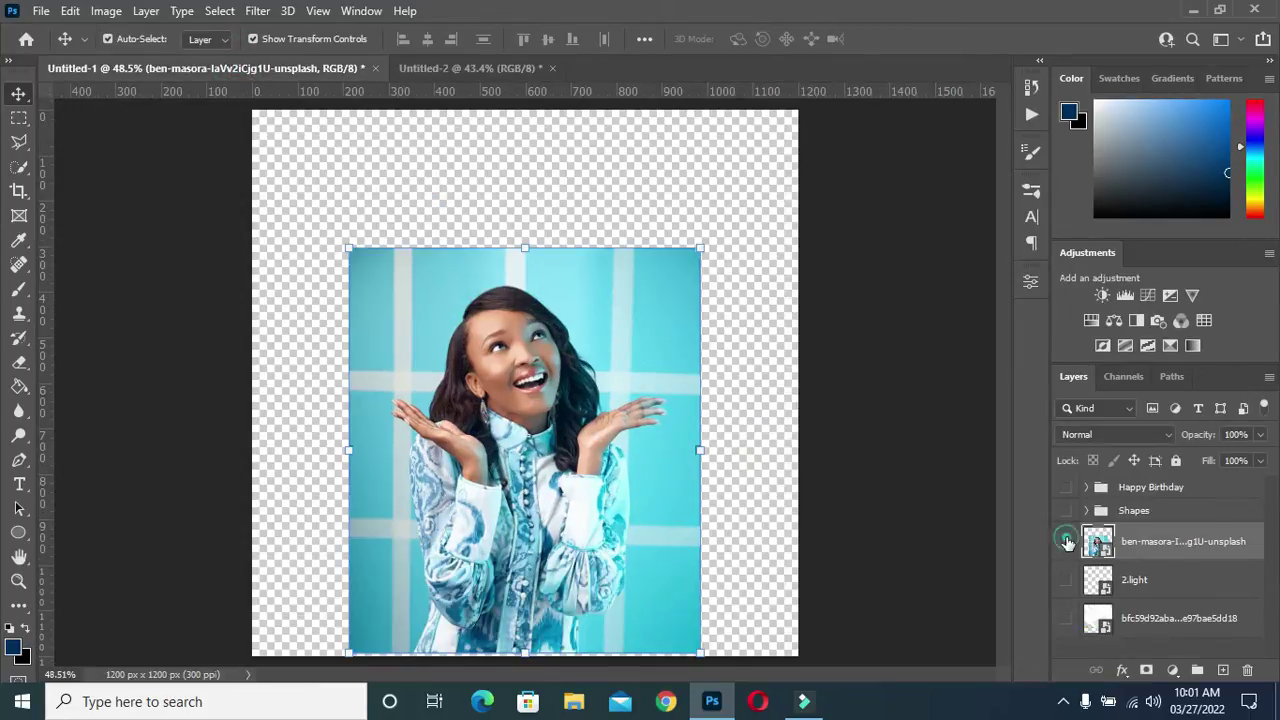
Hide the portrait and copy the visible Shapes group into the flyer
{"action": "left_click", "coordinate": [1067, 541]}
{"action": "left_click", "coordinate": [1132, 511]}
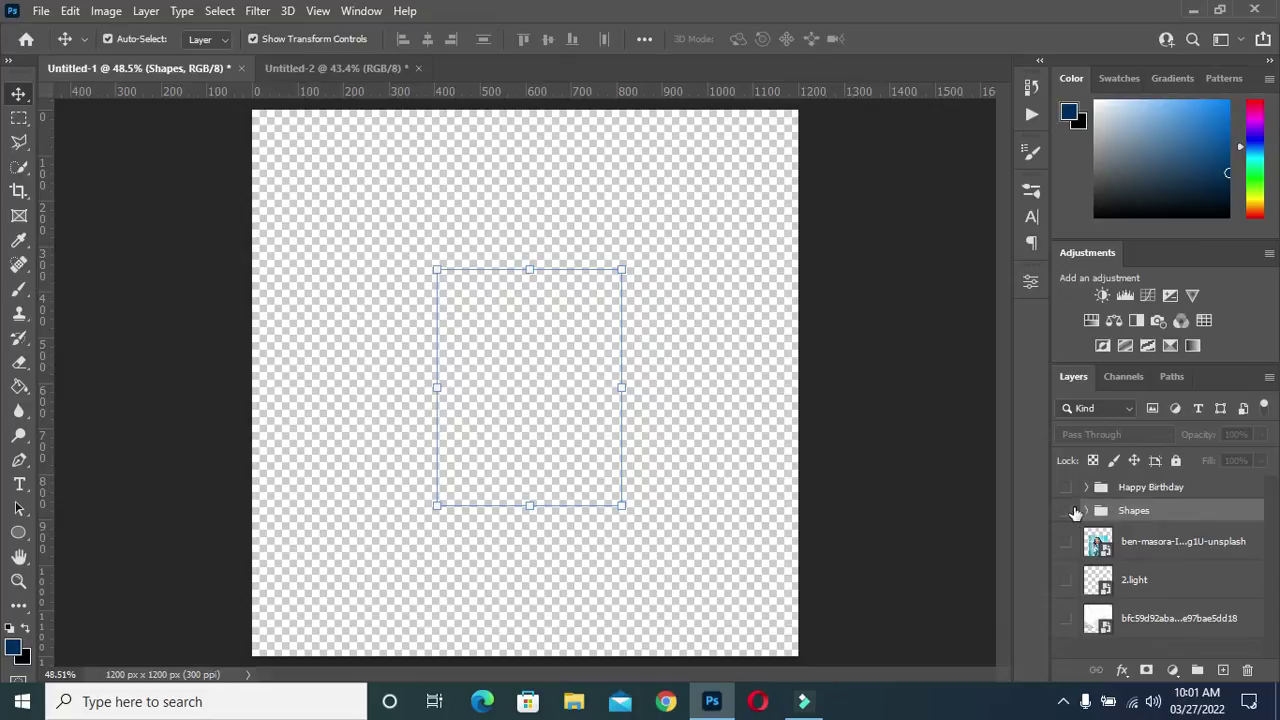
{"action": "left_click", "coordinate": [1066, 511]}
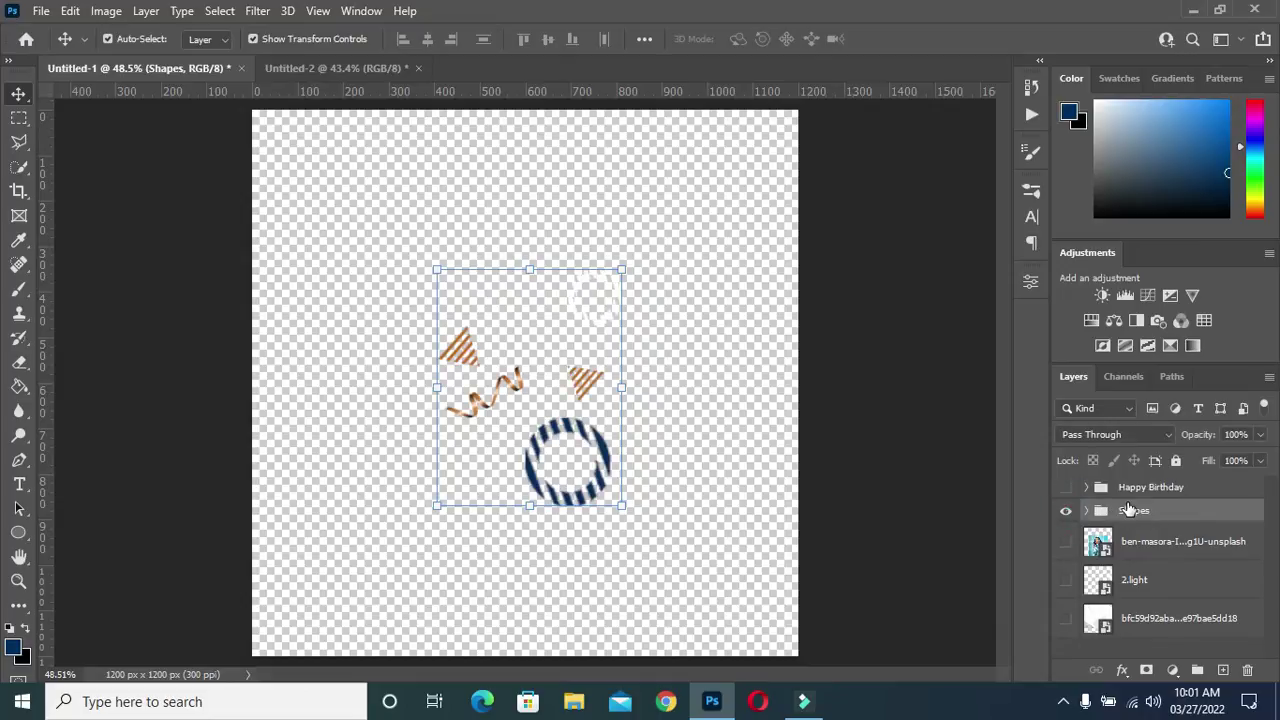
{"action": "left_click_drag", "start_coordinate": [1133, 511], "coordinate": [390, 245]}
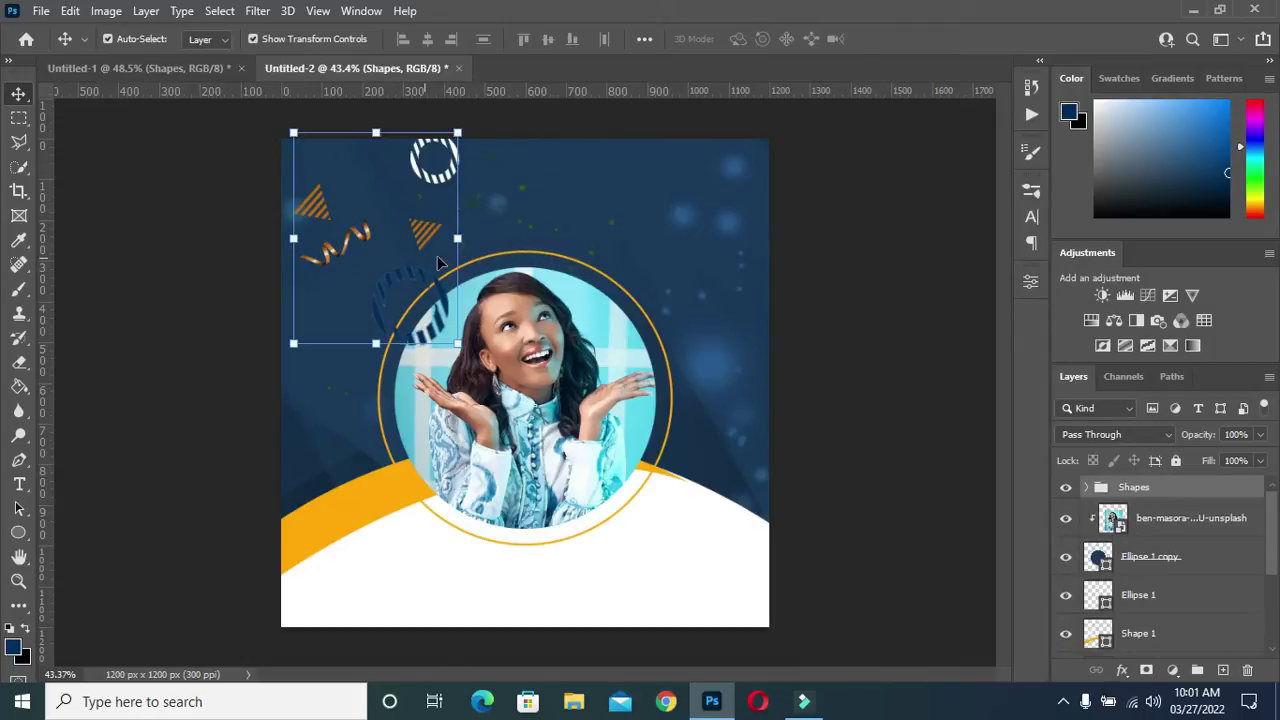
Move the striped arc to the flyer's bottom-right corner
{"action": "left_click", "coordinate": [828, 262]}
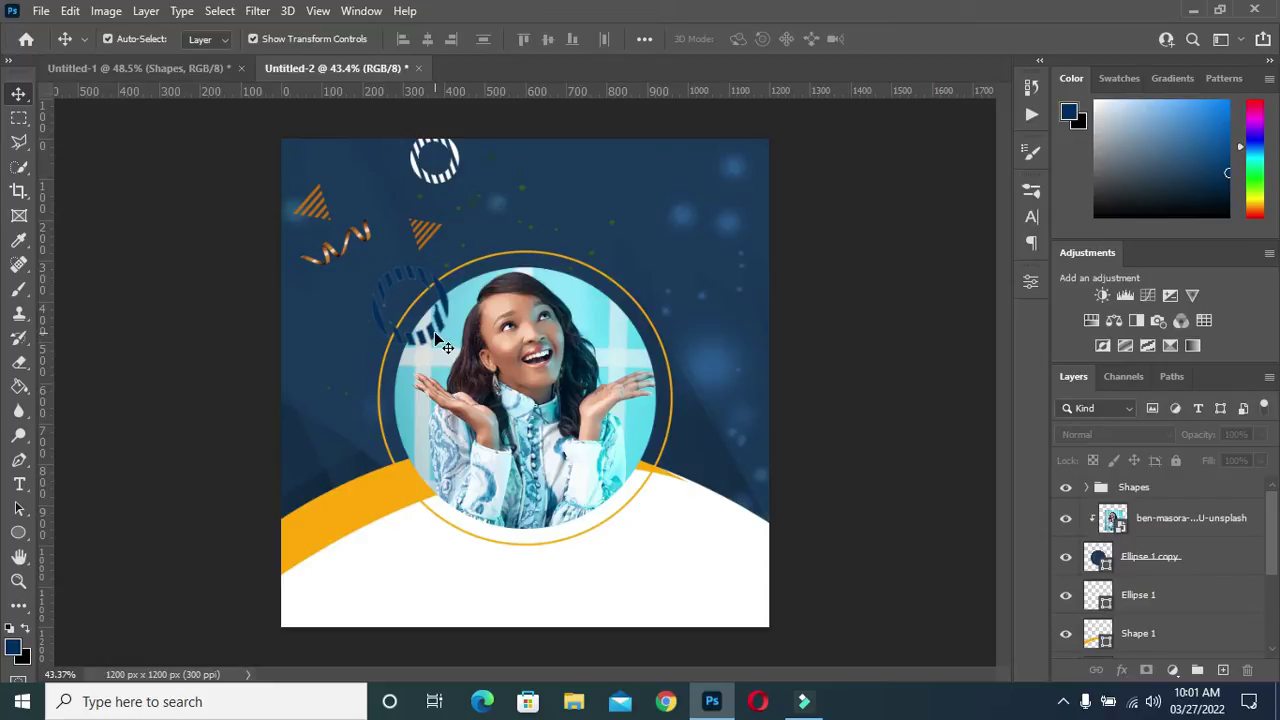
{"action": "left_click_drag", "start_coordinate": [443, 346], "coordinate": [784, 660]}
{"action": "left_click", "coordinate": [824, 460]}
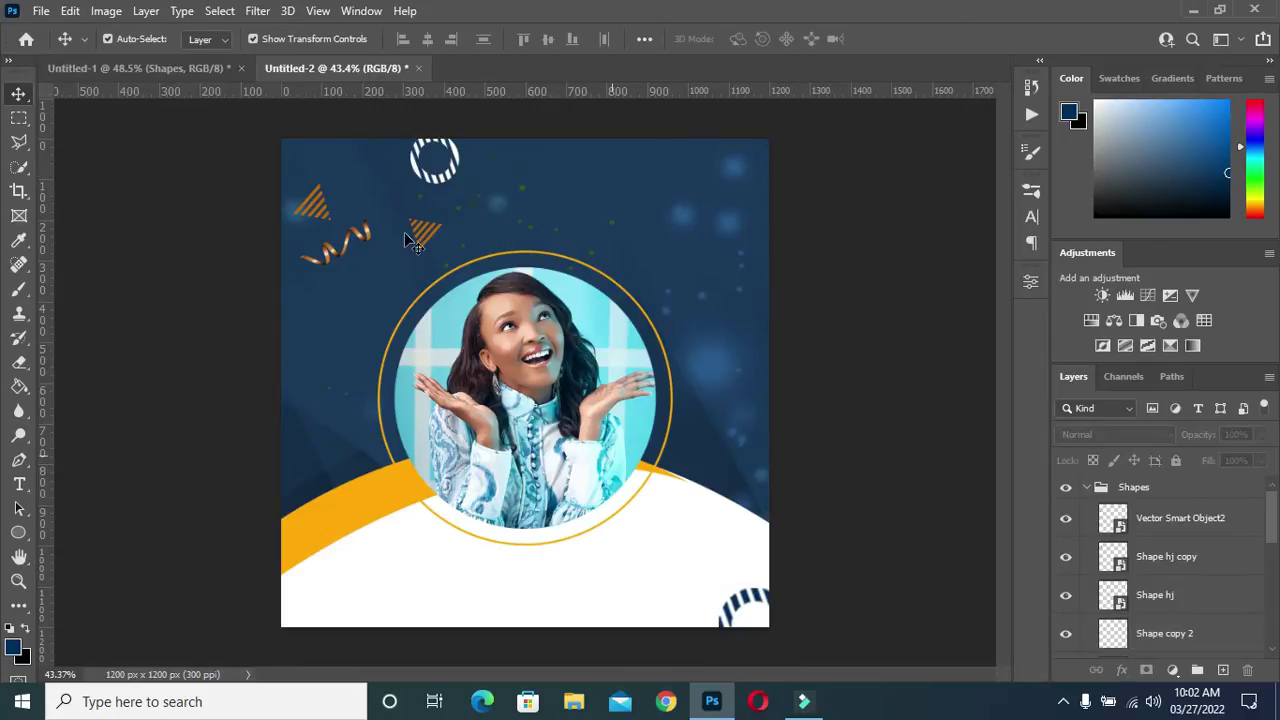
{"action": "scroll", "coordinate": [412, 242], "scroll_direction": "up", "scroll_amount": 1}
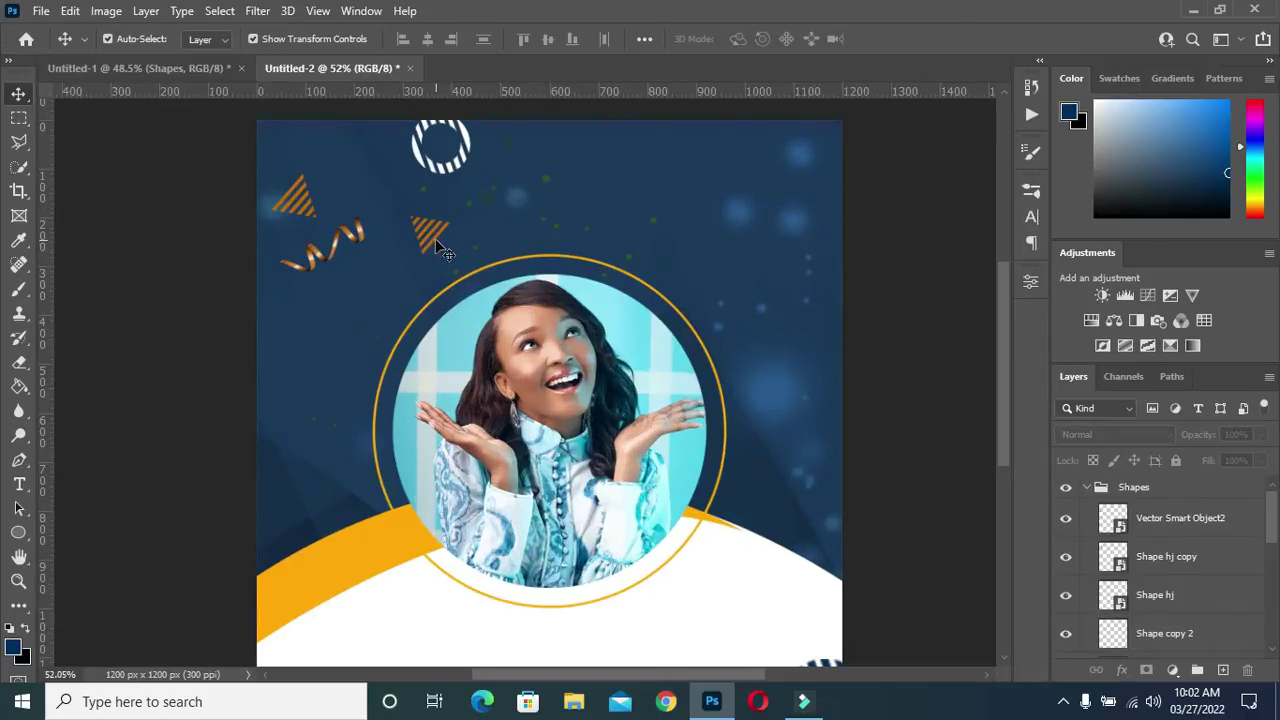
Place one orange triangle beside the circle's lower right and another near its upper left
{"action": "left_click", "coordinate": [766, 429]}
{"action": "scroll", "coordinate": [766, 429], "scroll_direction": "down", "scroll_amount": 2}
{"action": "scroll", "coordinate": [418, 212], "scroll_direction": "up", "scroll_amount": 3}
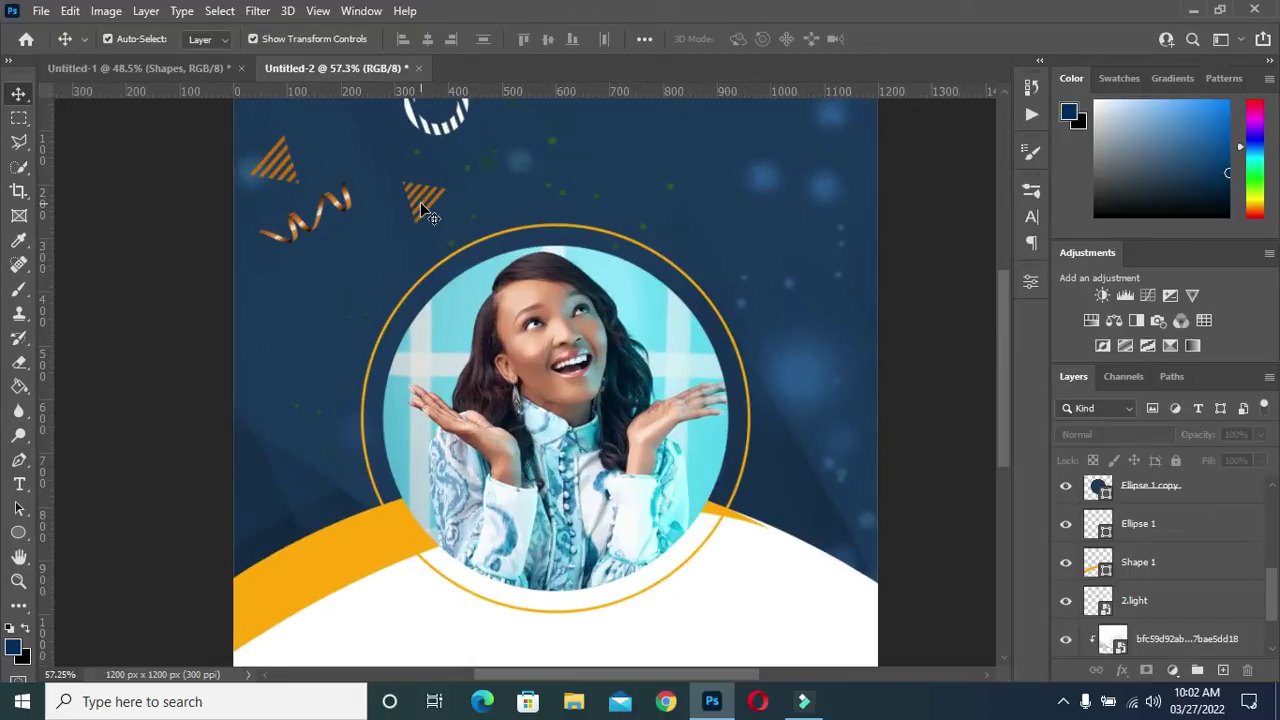
{"action": "left_click", "coordinate": [425, 212]}
{"action": "left_click_drag", "start_coordinate": [425, 207], "coordinate": [704, 578]}
{"action": "left_click", "coordinate": [916, 519]}
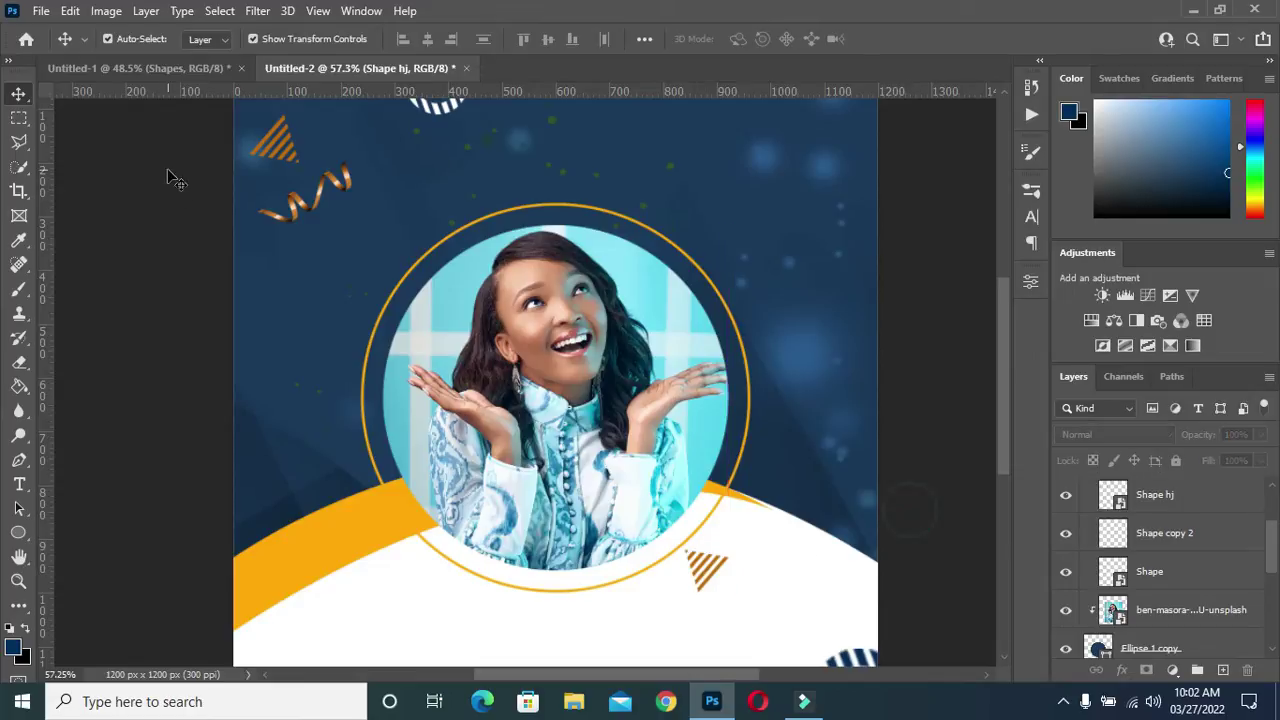
{"action": "left_click_drag", "start_coordinate": [277, 147], "coordinate": [403, 221]}
{"action": "left_click", "coordinate": [131, 269]}
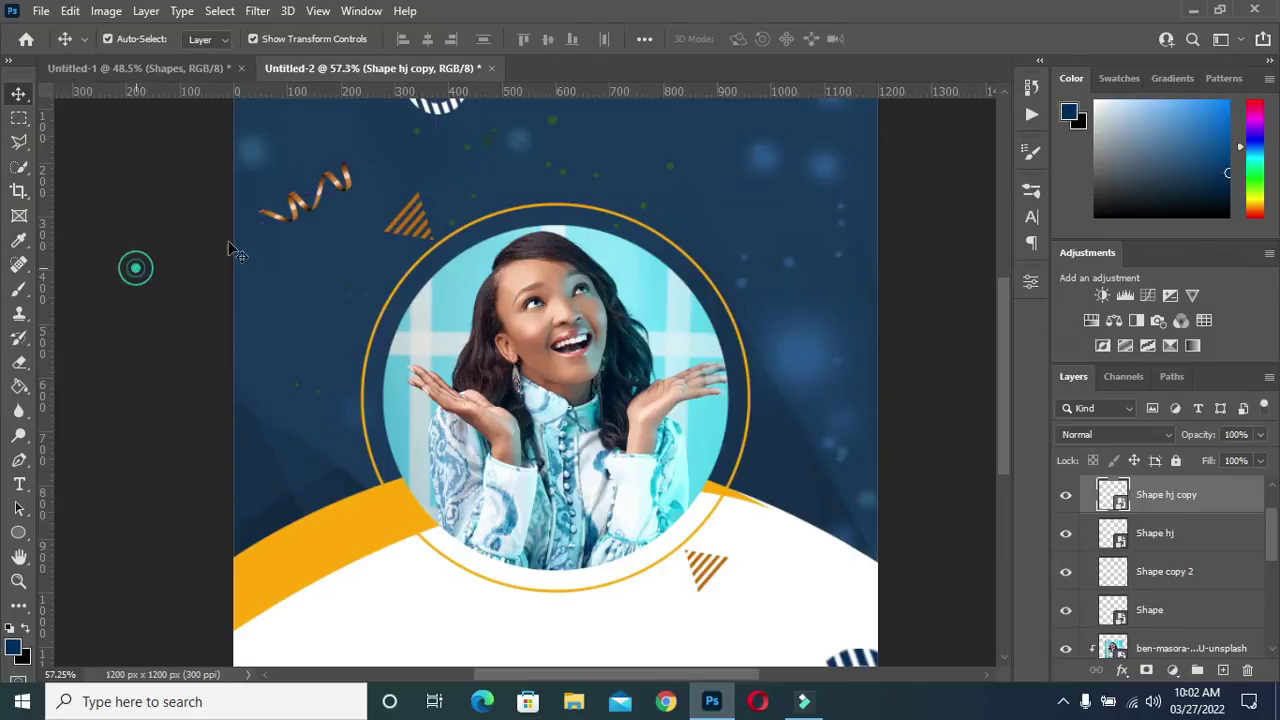
Move the streamer onto the orange curve, nudge it up and left, and commit
{"action": "left_click_drag", "start_coordinate": [297, 205], "coordinate": [323, 607]}
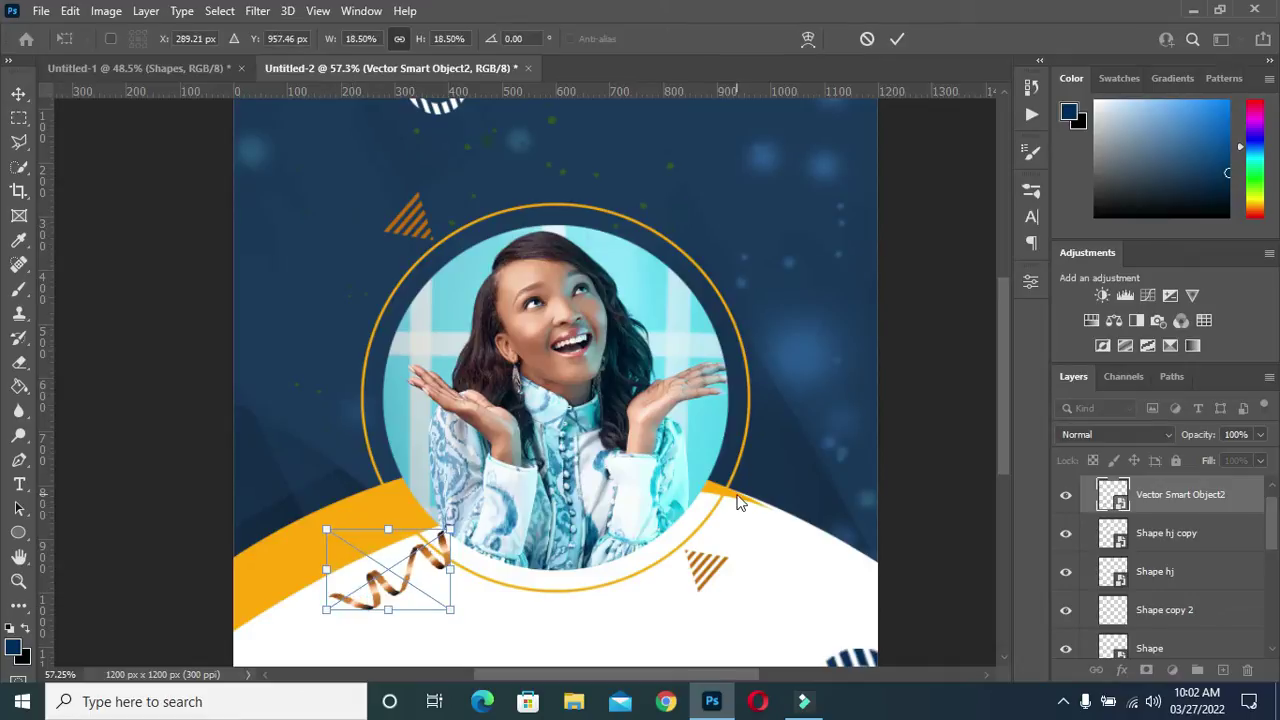
{"action": "key", "text": "Up"}
{"action": "key", "text": "Up"}
{"action": "key", "text": "Up"}
{"action": "key", "text": "Left"}
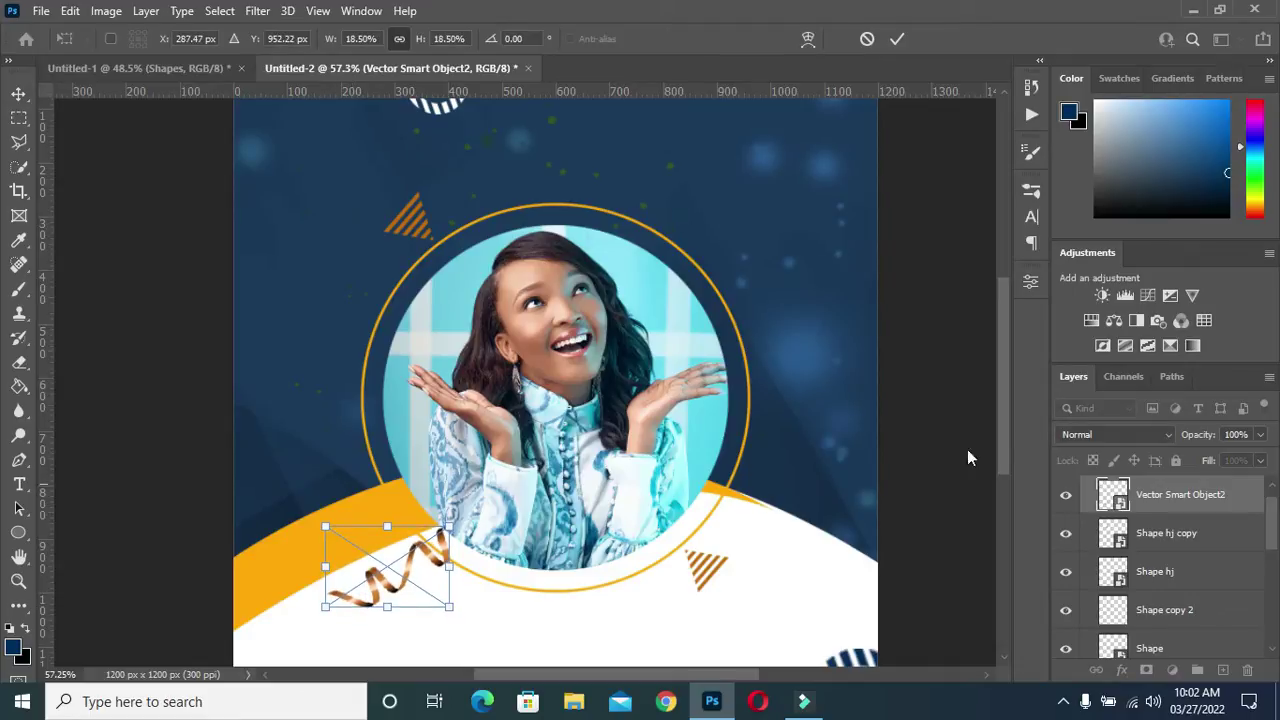
{"action": "key", "text": "Return"}
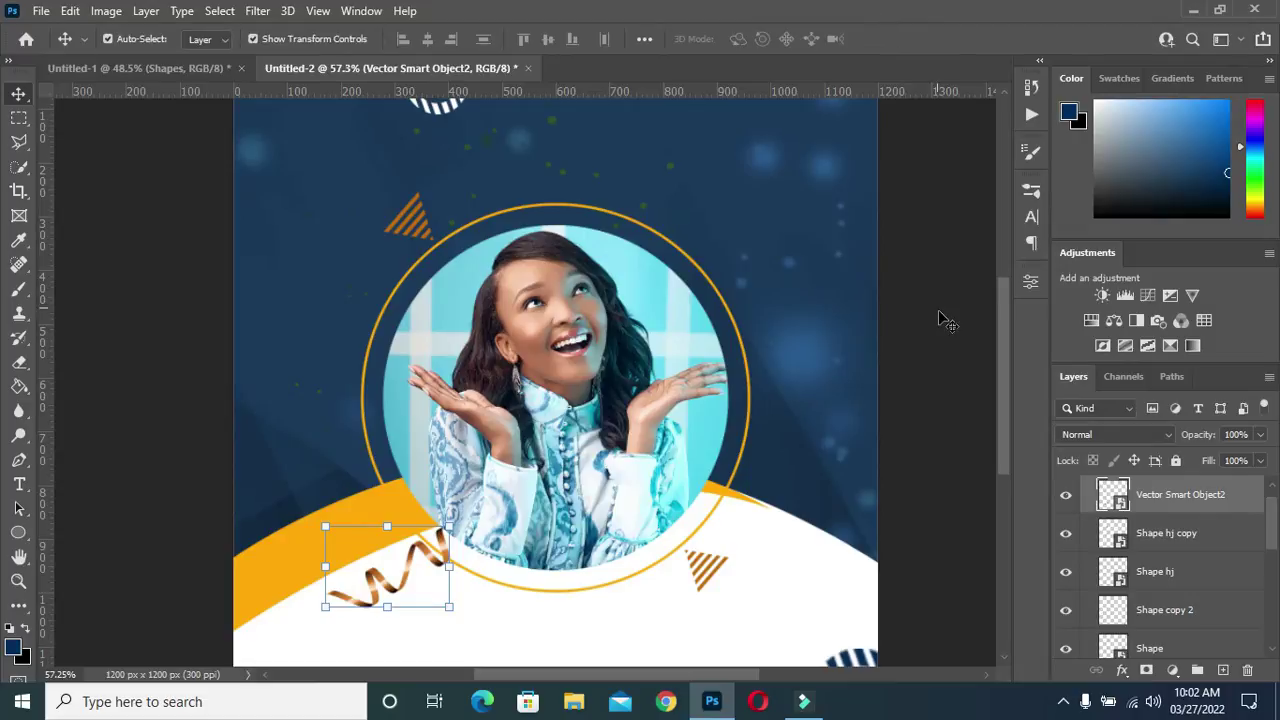
{"action": "scroll", "coordinate": [667, 297], "scroll_direction": "down", "scroll_amount": 3}
{"action": "scroll", "coordinate": [500, 380], "scroll_direction": "up", "scroll_amount": 2}
{"action": "scroll", "coordinate": [297, 455], "scroll_direction": "down", "scroll_amount": 1}
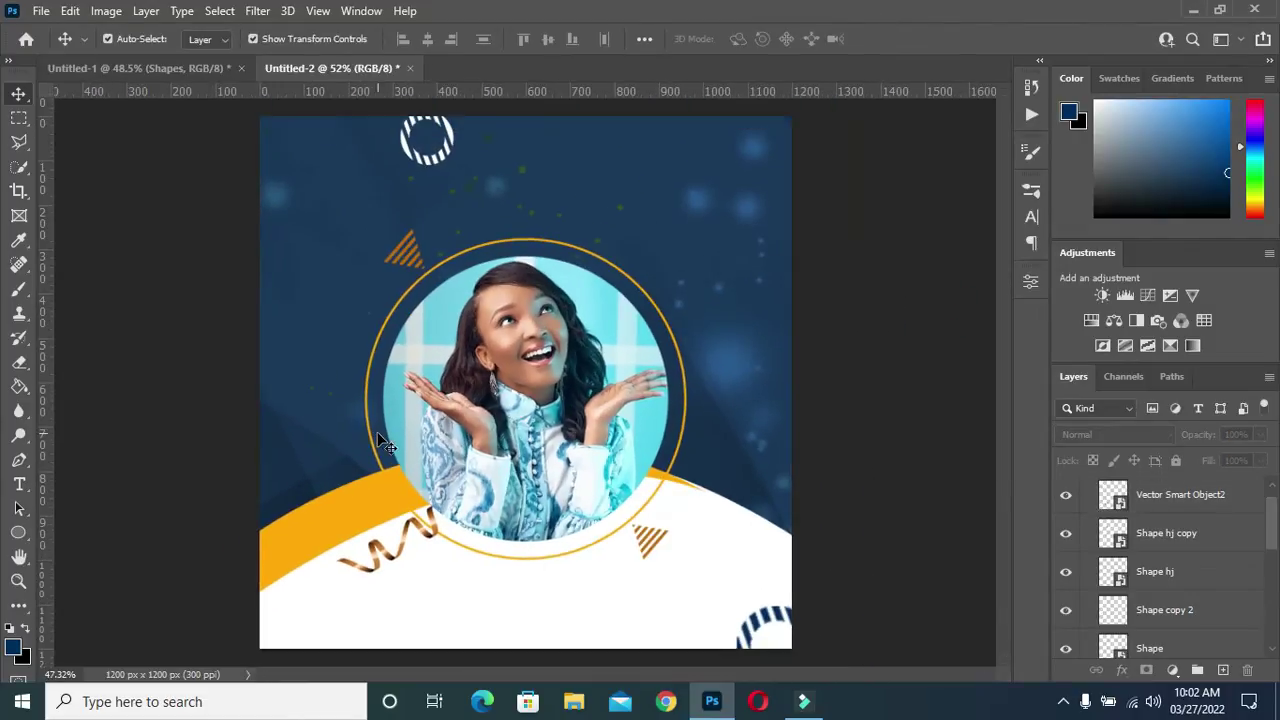
{"action": "scroll", "coordinate": [285, 410], "scroll_direction": "up", "scroll_amount": 1}
{"action": "scroll", "coordinate": [450, 150], "scroll_direction": "up", "scroll_amount": 2}
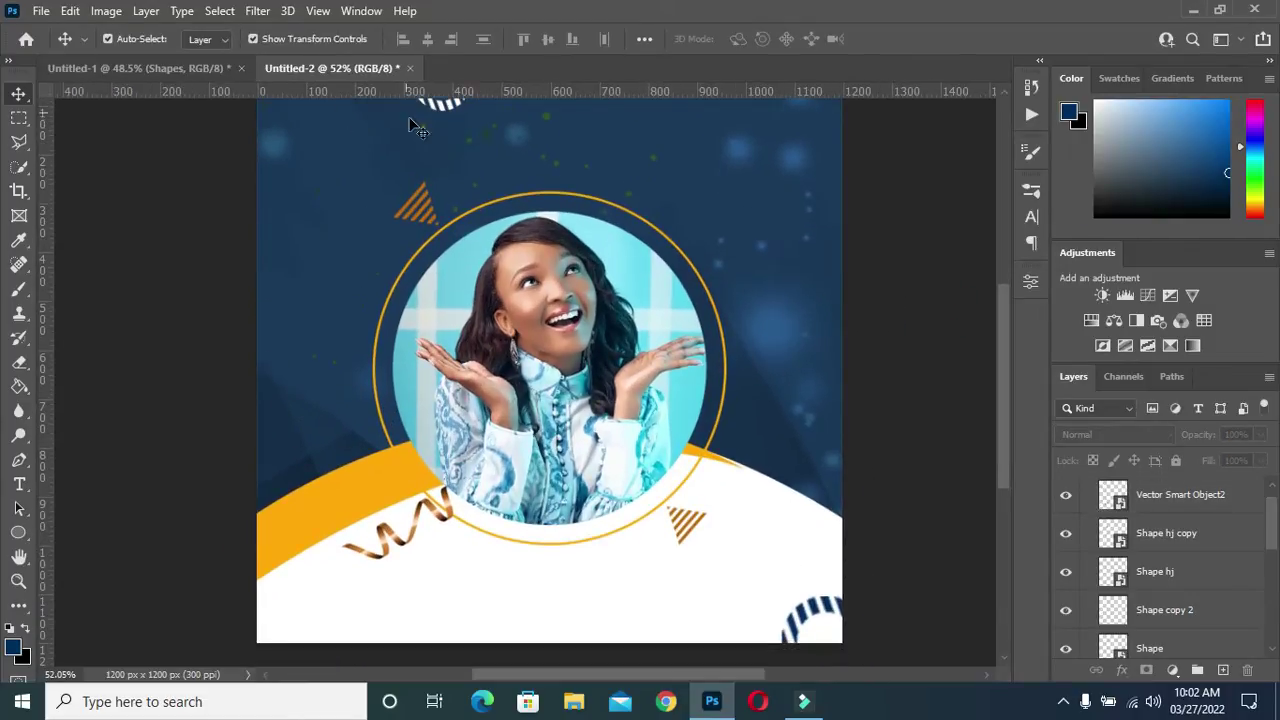
{"action": "scroll", "coordinate": [478, 172], "scroll_direction": "down", "scroll_amount": 2}
Move the striped circle to the top-right corner and shrink it to about 66 px
{"action": "left_click", "coordinate": [456, 152]}
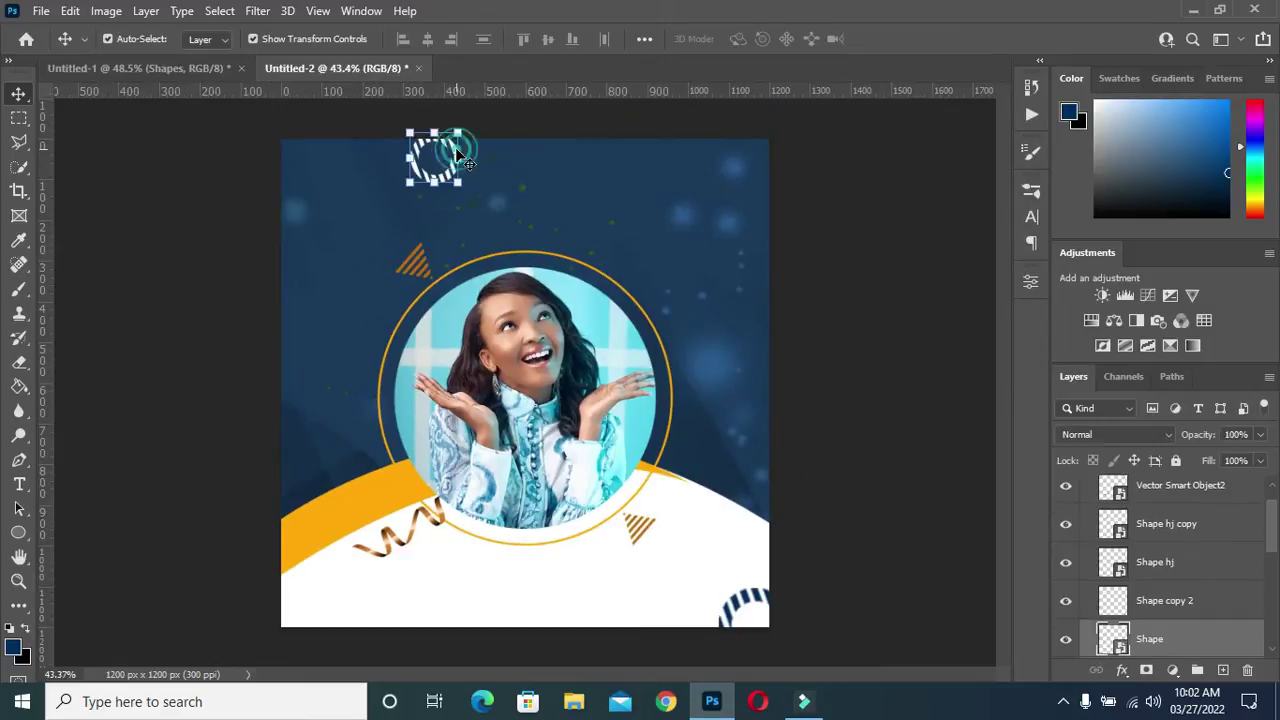
{"action": "left_click_drag", "start_coordinate": [456, 152], "coordinate": [756, 165]}
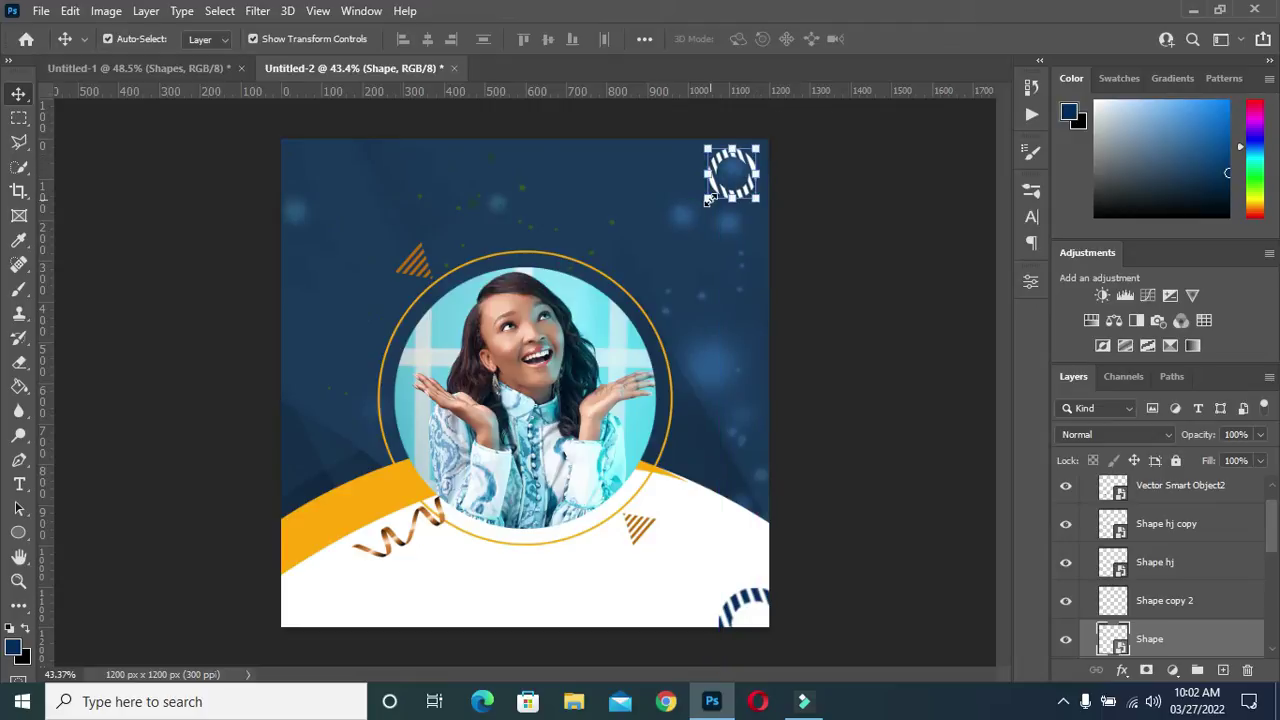
{"action": "left_click_drag", "start_coordinate": [705, 198], "coordinate": [731, 180]}
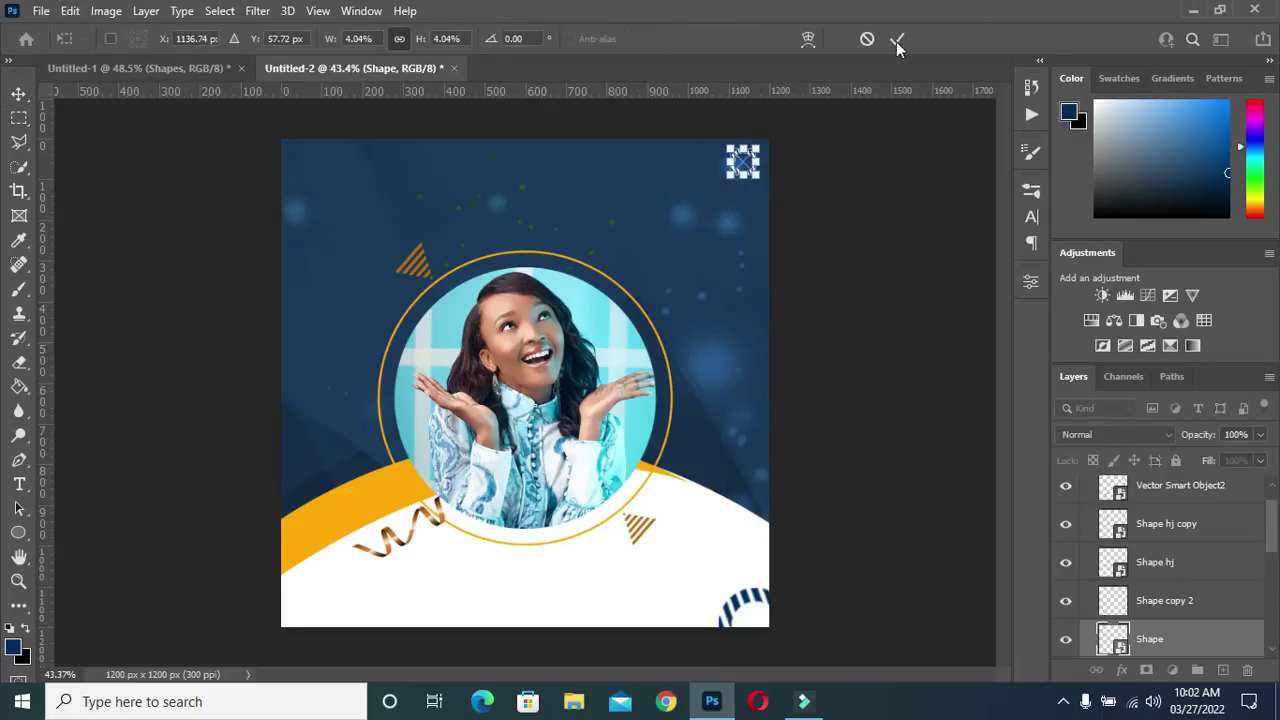
Duplicate the dotted ring and place the copy on the flyer's mid-left side
{"action": "key", "text": "ctrl+j"}
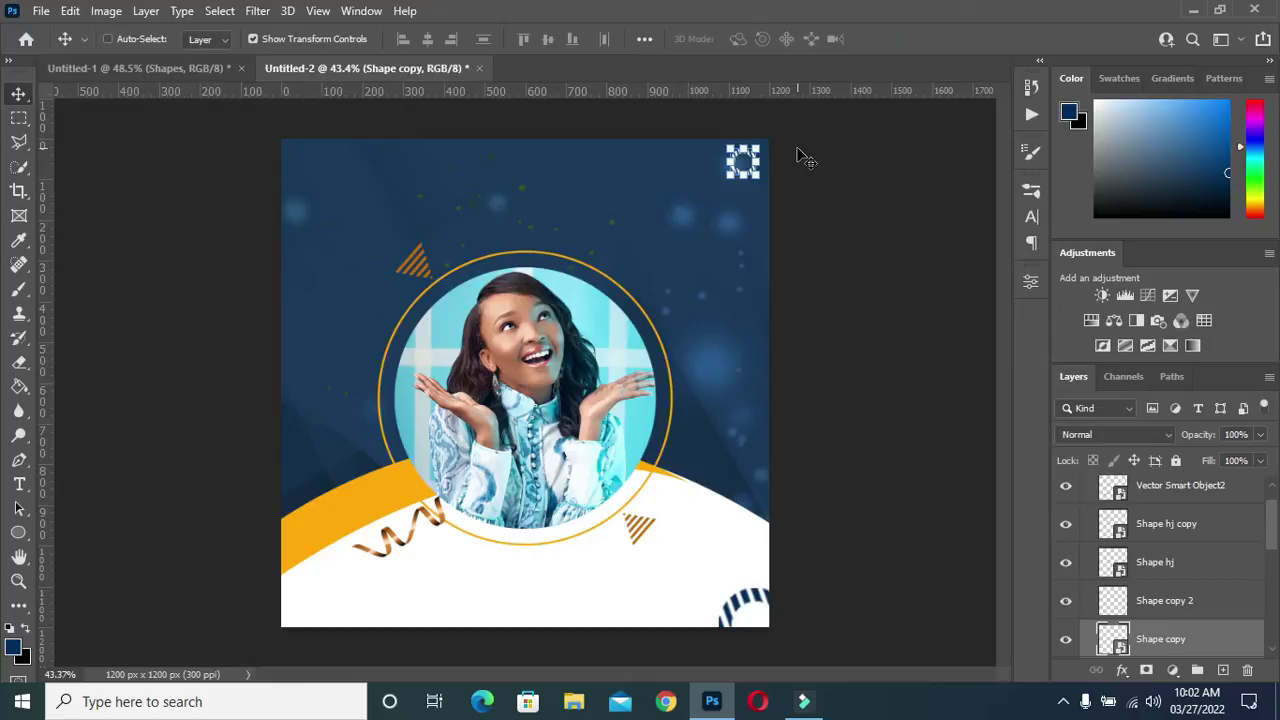
{"action": "key", "text": "ctrl+t"}
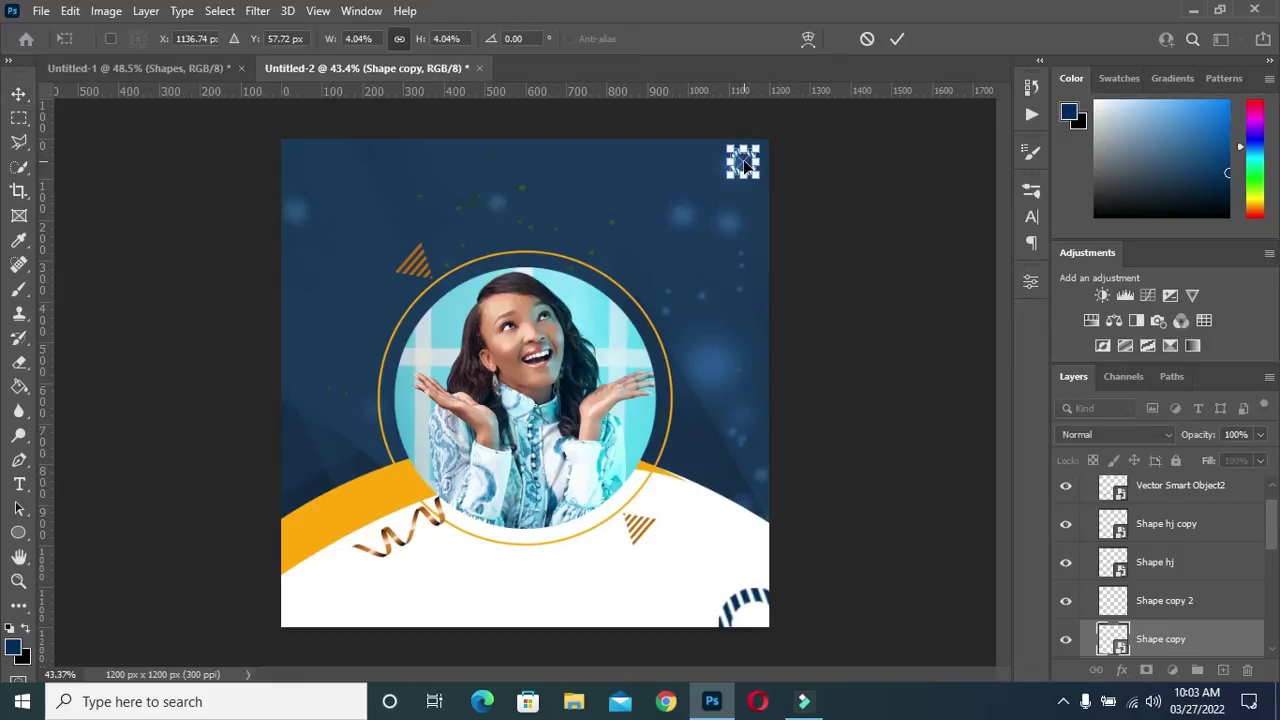
{"action": "left_click_drag", "start_coordinate": [745, 162], "coordinate": [345, 363]}
{"action": "left_click", "coordinate": [897, 38]}
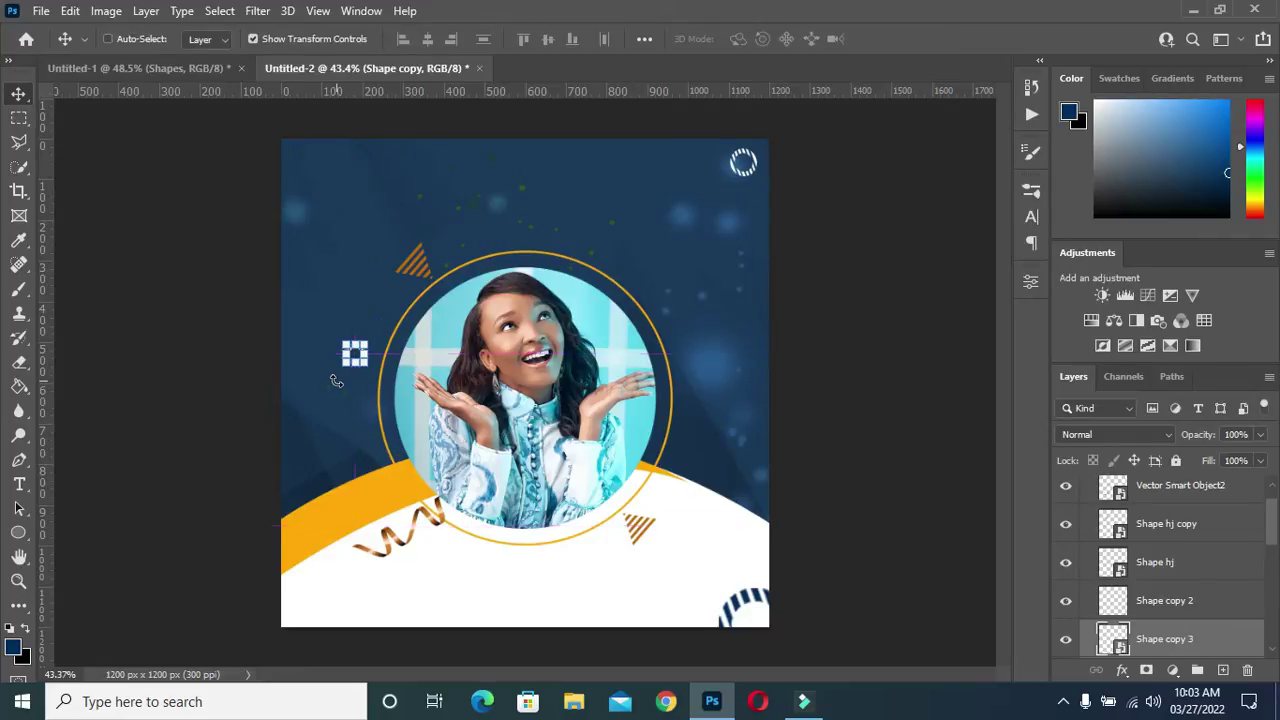
Duplicate the ring again, move it near the top-left corner and enlarge it slightly
{"action": "key", "text": "ctrl+j"}
{"action": "key", "text": "ctrl+plus"}
{"action": "key", "text": "ctrl+plus"}
{"action": "key", "text": "ctrl+t"}
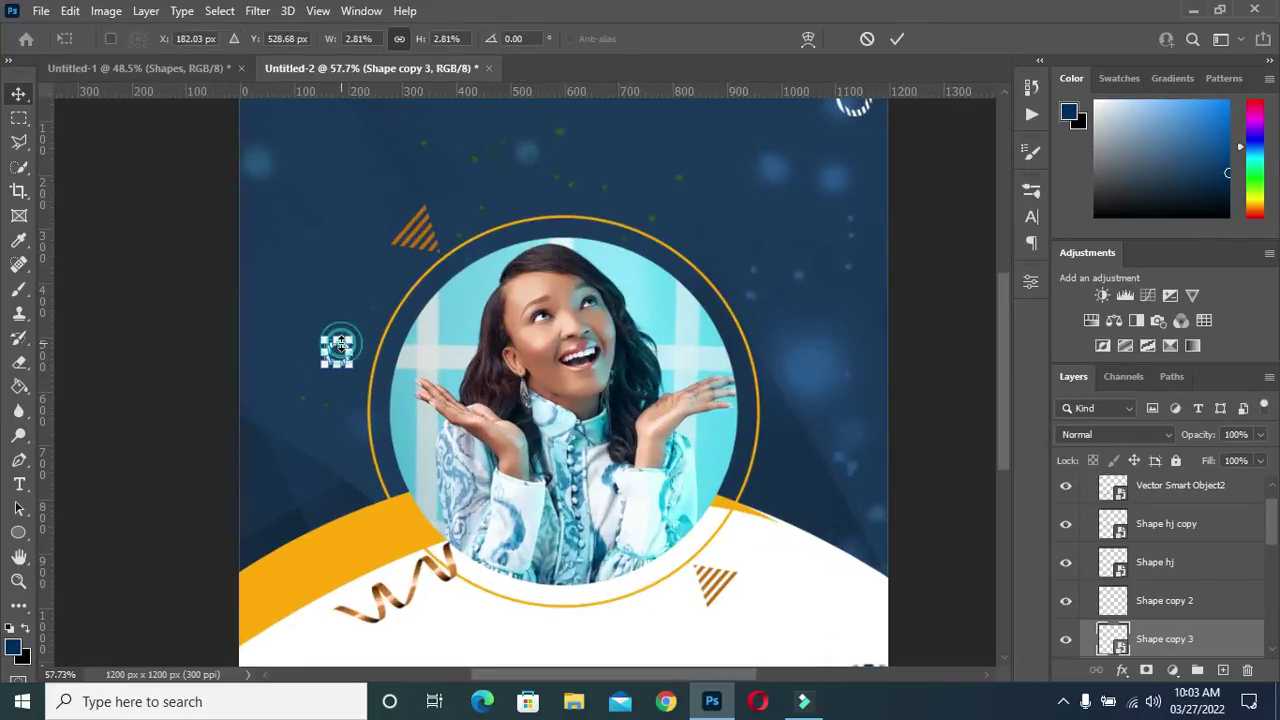
{"action": "key", "text": "ctrl+minus"}
{"action": "key", "text": "ctrl+minus"}
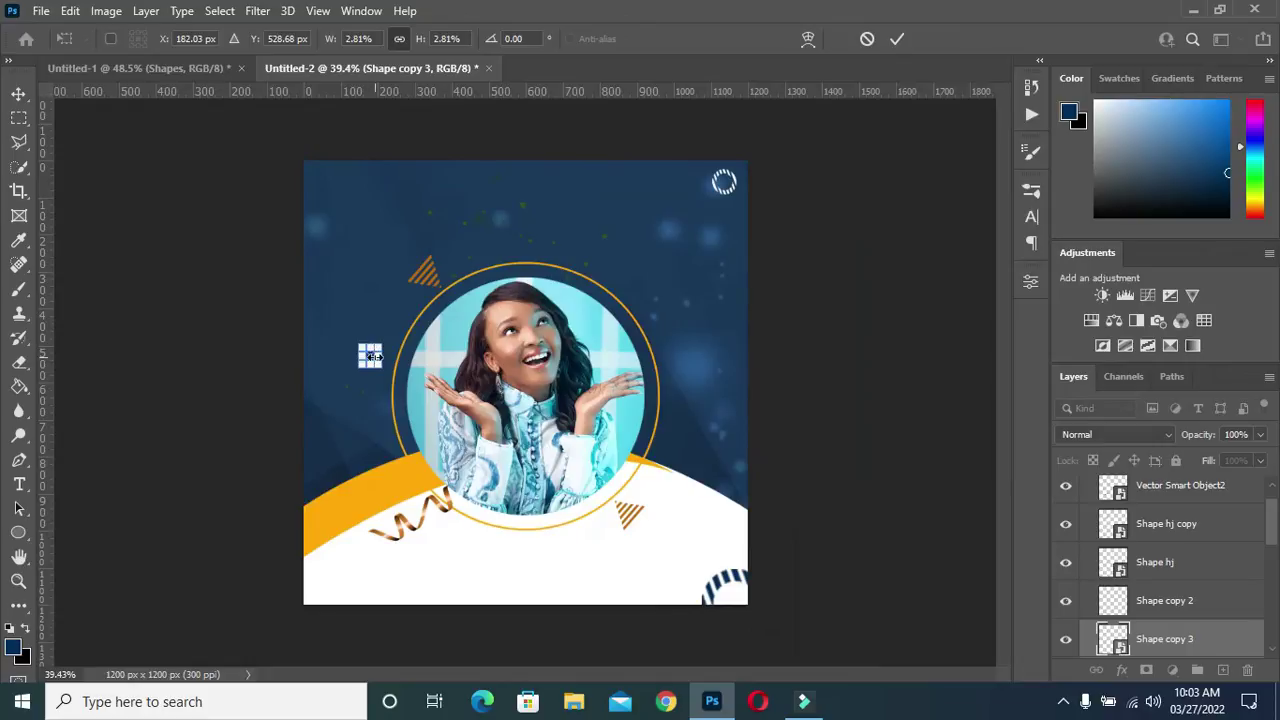
{"action": "scroll", "coordinate": [369, 356], "scroll_direction": "up", "scroll_amount": 5}
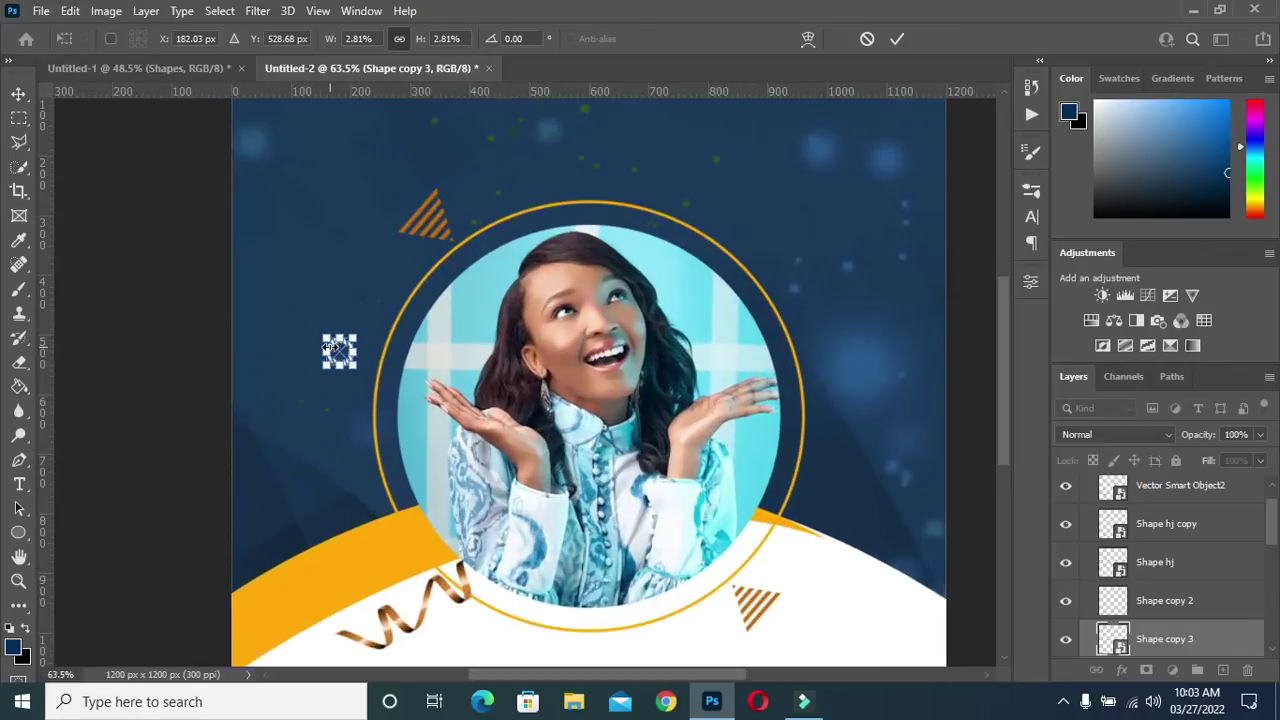
{"action": "left_click_drag", "start_coordinate": [340, 355], "coordinate": [278, 92]}
{"action": "scroll", "coordinate": [527, 216], "scroll_direction": "down", "scroll_amount": 3}
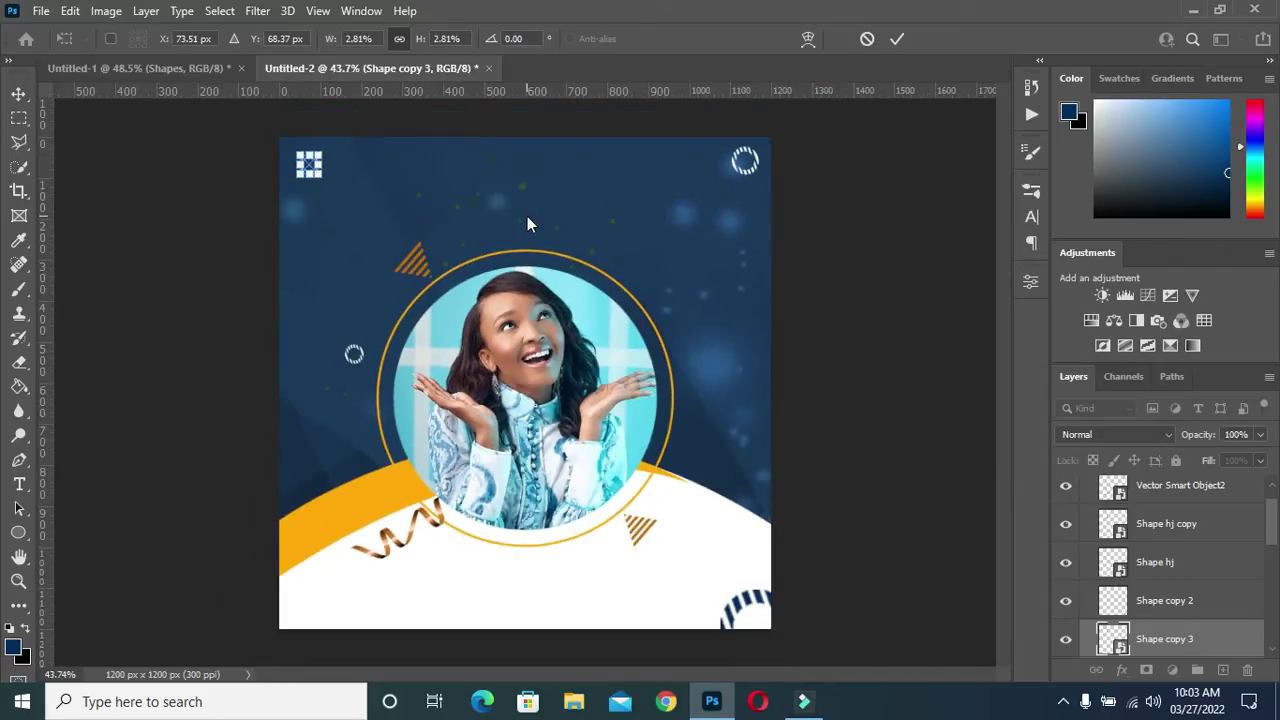
{"action": "left_click_drag", "start_coordinate": [317, 174], "coordinate": [310, 214]}
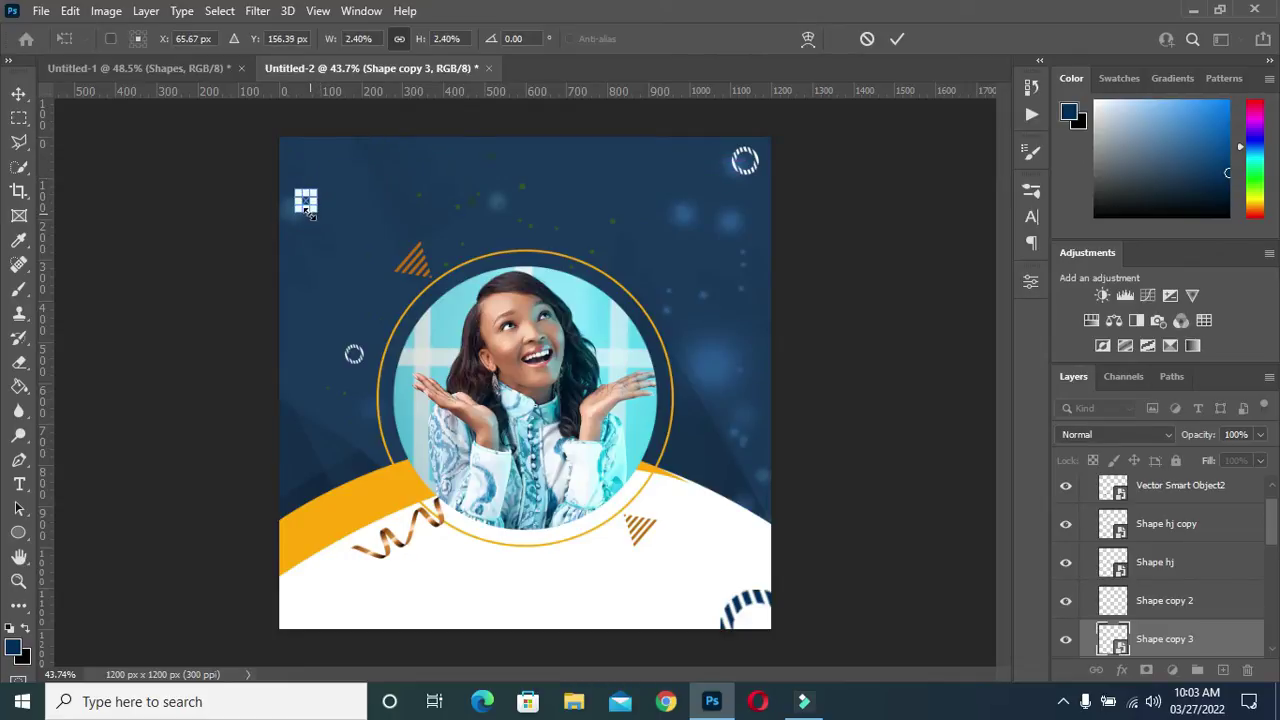
{"action": "left_click", "coordinate": [896, 38]}
{"action": "left_click", "coordinate": [895, 143]}
Zoom in on the canvas and select the gold ribbon's Vector Smart Object2 layer
{"action": "scroll", "coordinate": [743, 347], "scroll_direction": "down", "scroll_amount": 2}
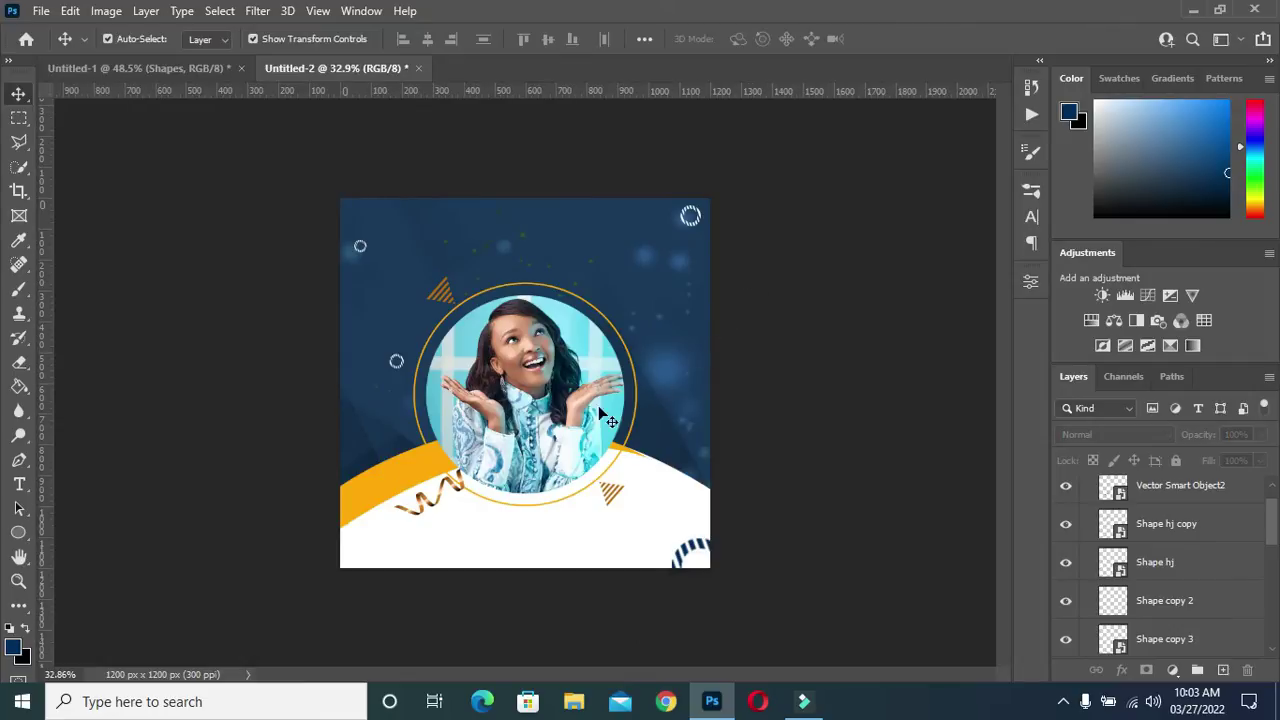
{"action": "scroll", "coordinate": [385, 500], "scroll_direction": "up", "scroll_amount": 1}
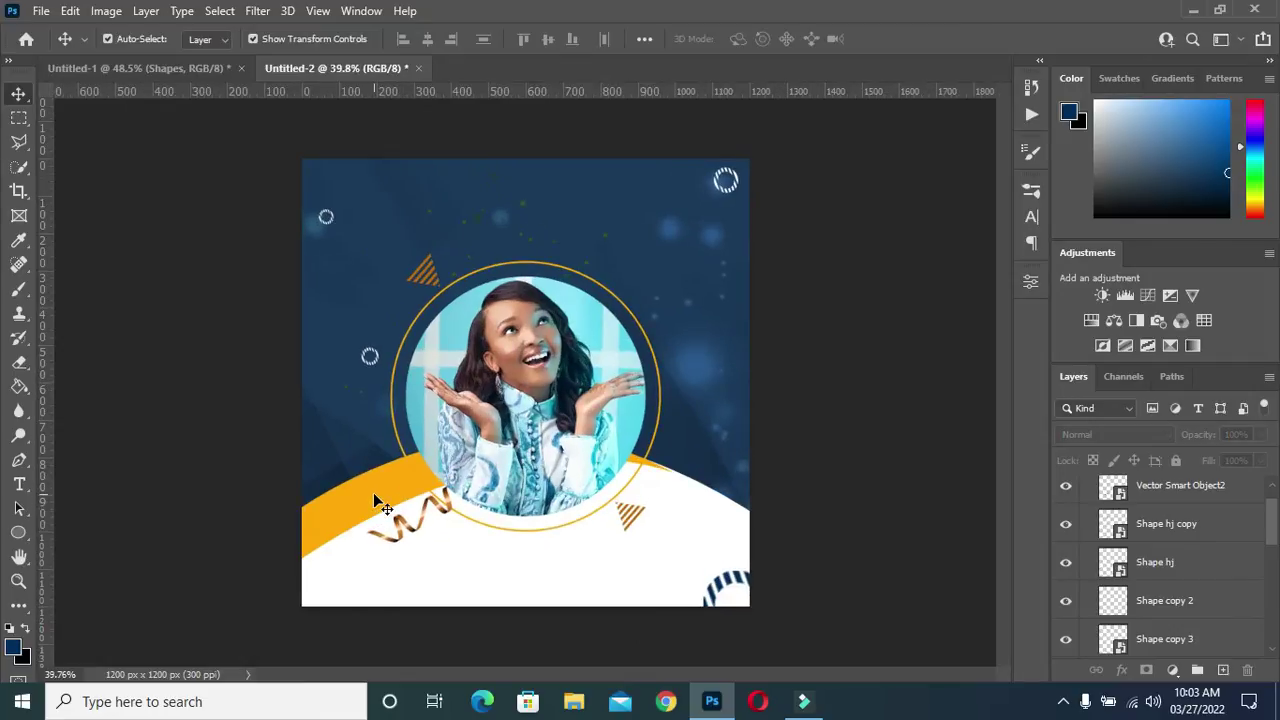
{"action": "scroll", "coordinate": [373, 492], "scroll_direction": "up", "scroll_amount": 1}
{"action": "scroll", "coordinate": [373, 489], "scroll_direction": "down", "scroll_amount": 3}
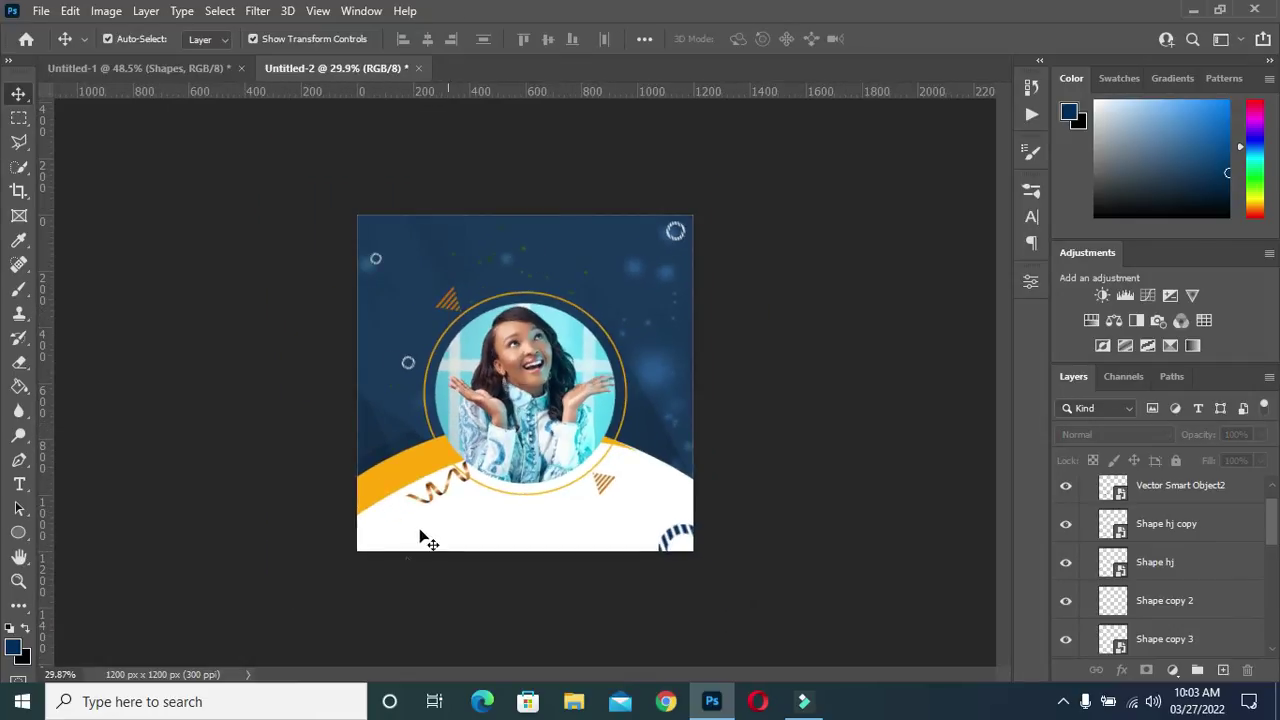
{"action": "scroll", "coordinate": [406, 591], "scroll_direction": "up", "scroll_amount": 3}
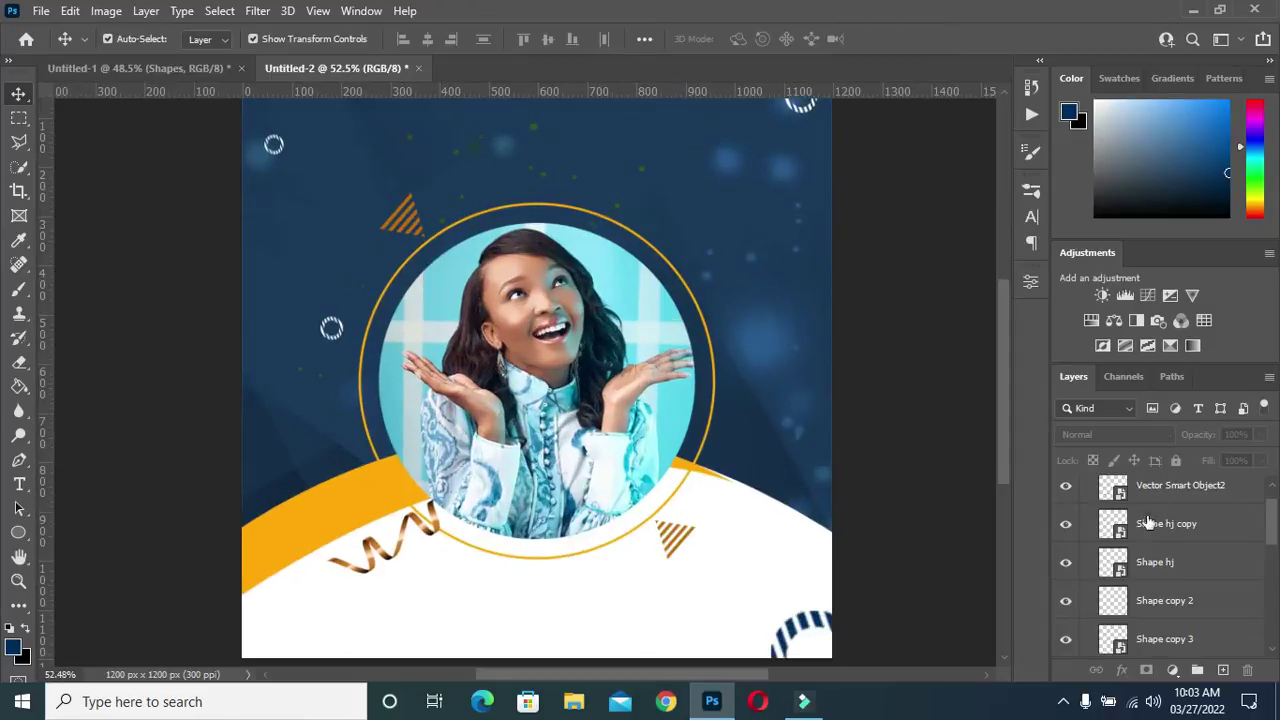
{"action": "left_click", "coordinate": [1182, 485]}
{"action": "scroll", "coordinate": [1180, 540], "scroll_direction": "down", "scroll_amount": 3}
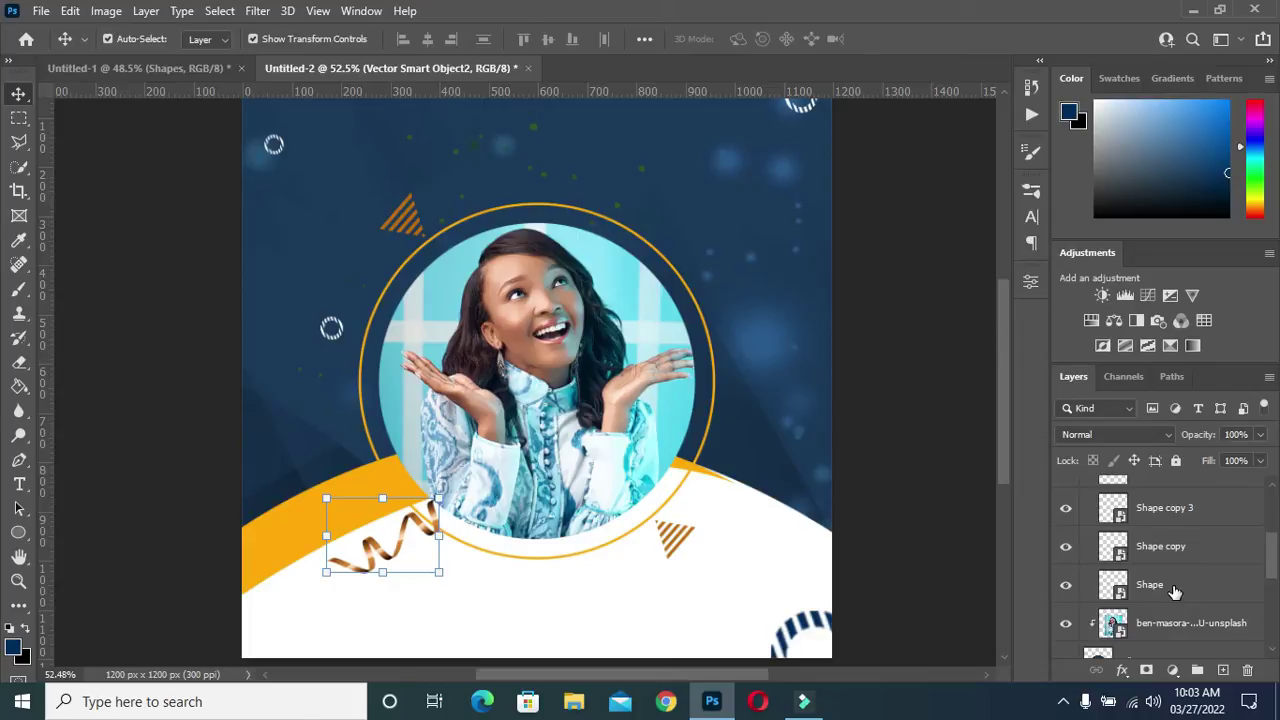
Group all decorative shape layers down to Shape and name the group 'Shapes'
{"action": "left_click", "coordinate": [1175, 591], "text": "shift"}
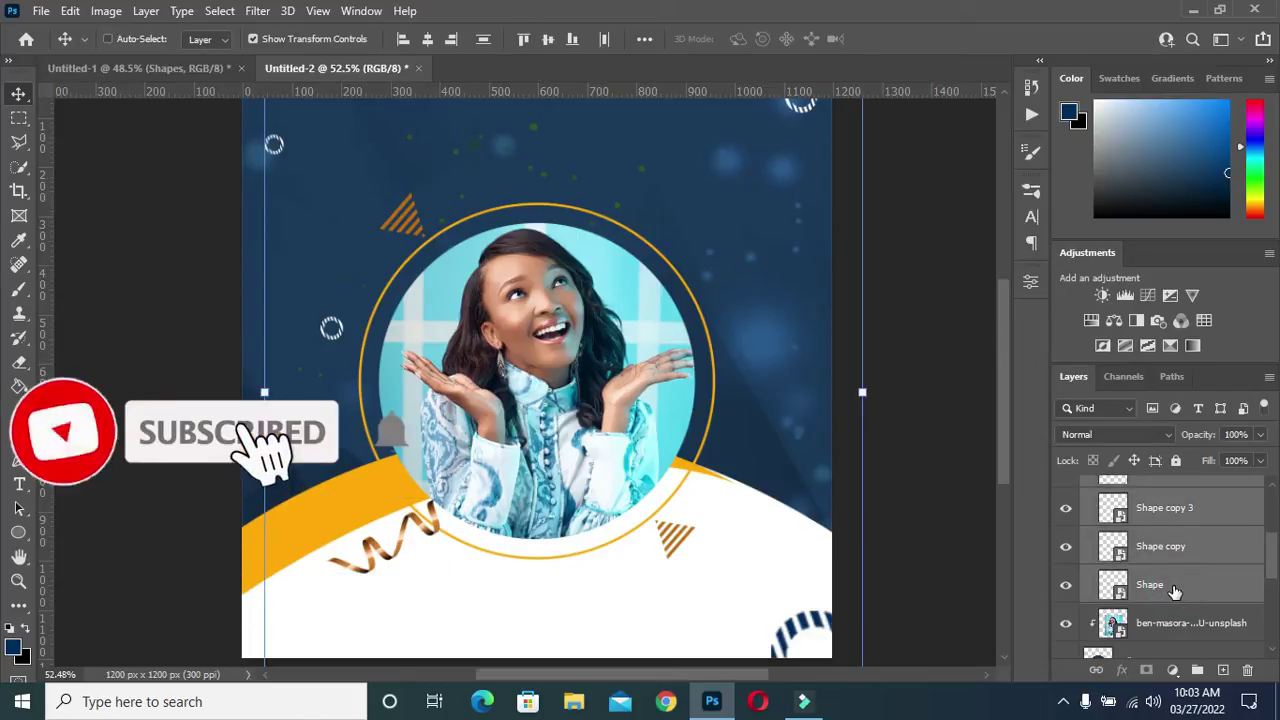
{"action": "key", "text": "ctrl+g"}
{"action": "double_click", "coordinate": [1153, 486]}
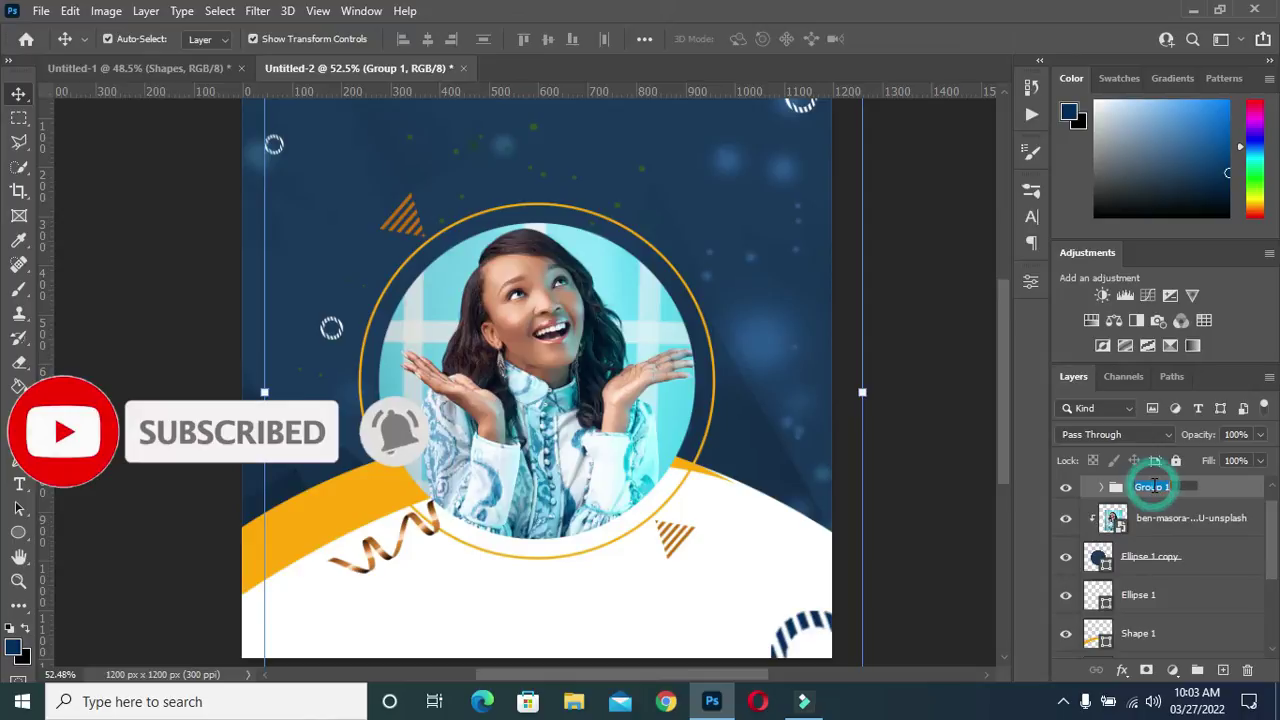
{"action": "type", "text": "Sh"}
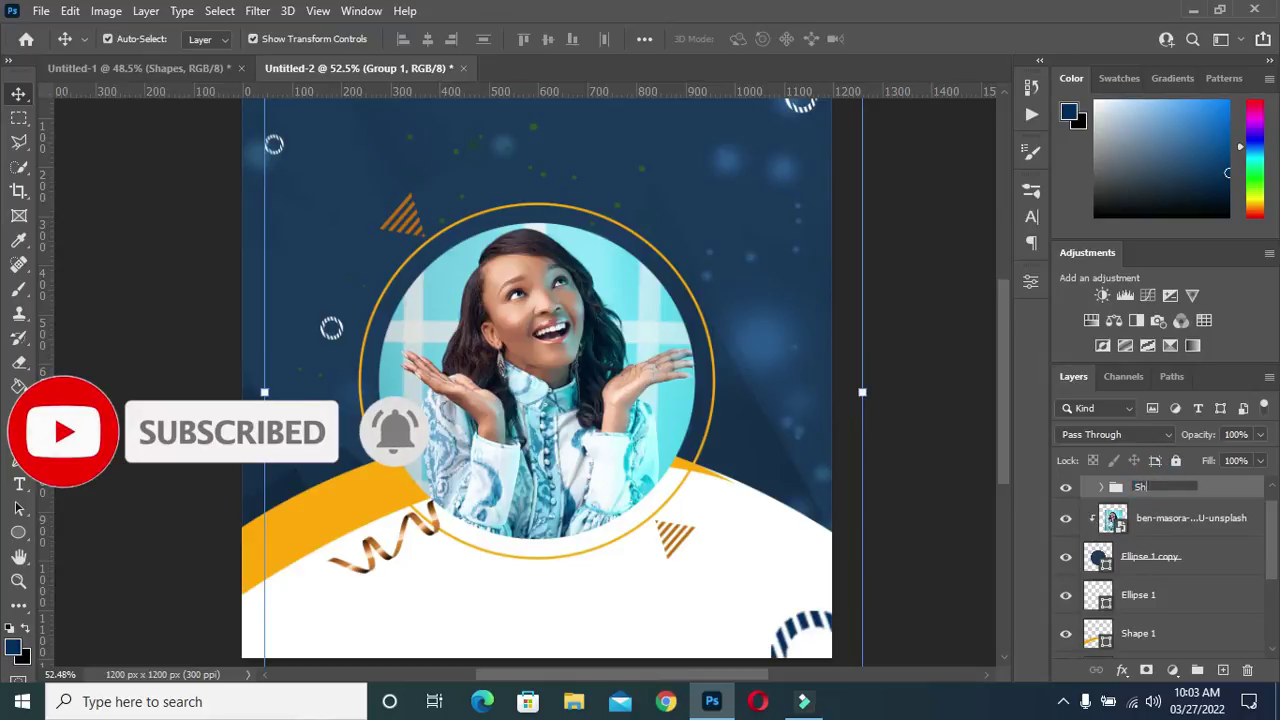
{"action": "type", "text": "apes"}
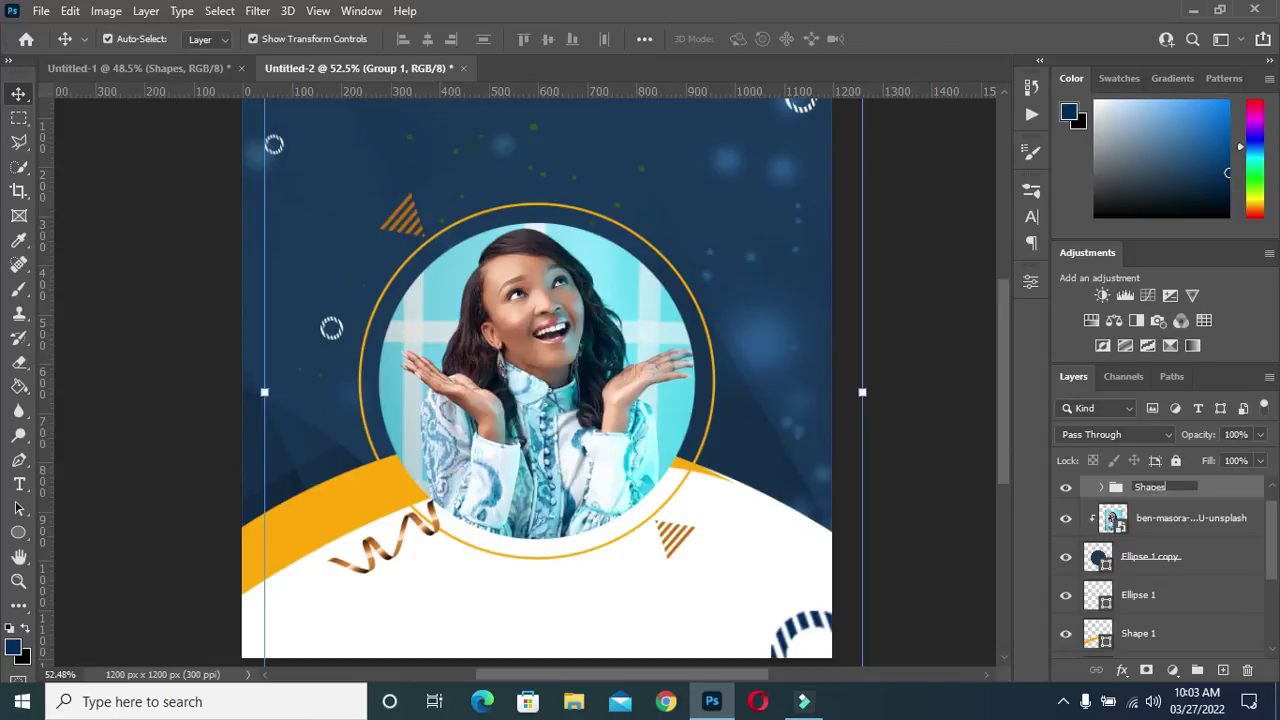
{"action": "key", "text": "Return"}
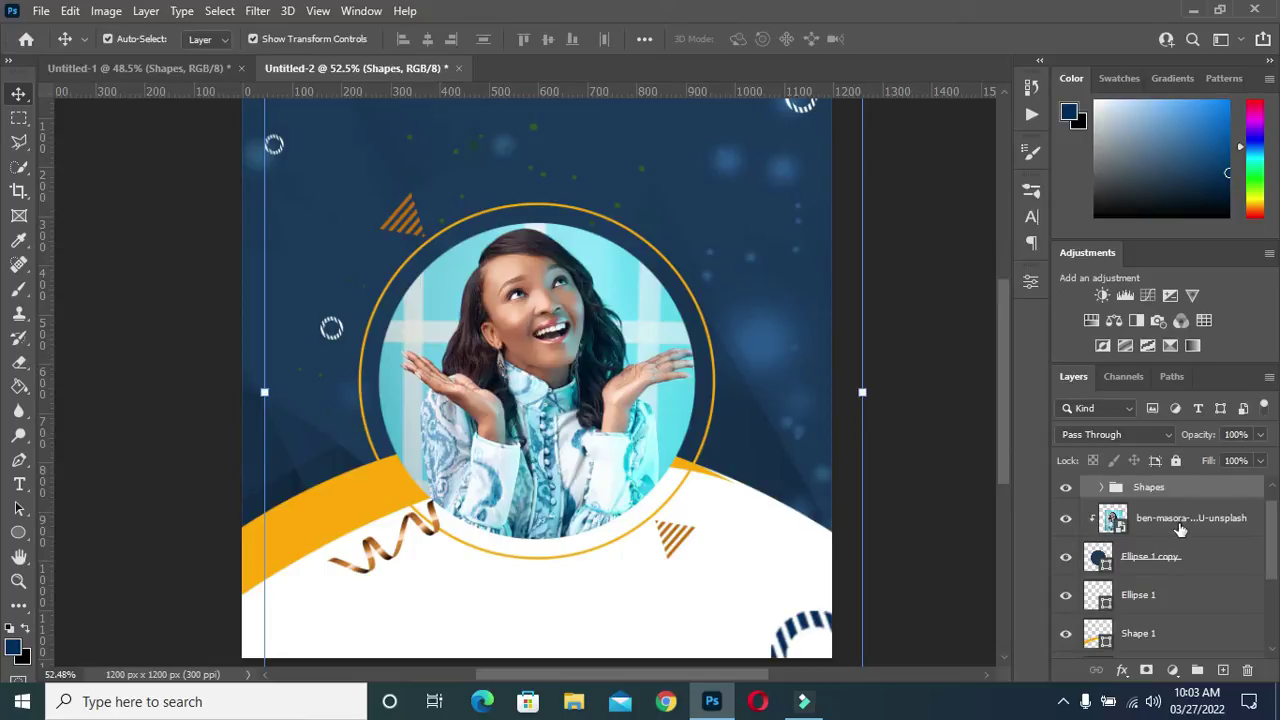
Group the photo and both Ellipse 1 layers into a group named 'Image'
{"action": "left_click", "coordinate": [1180, 528]}
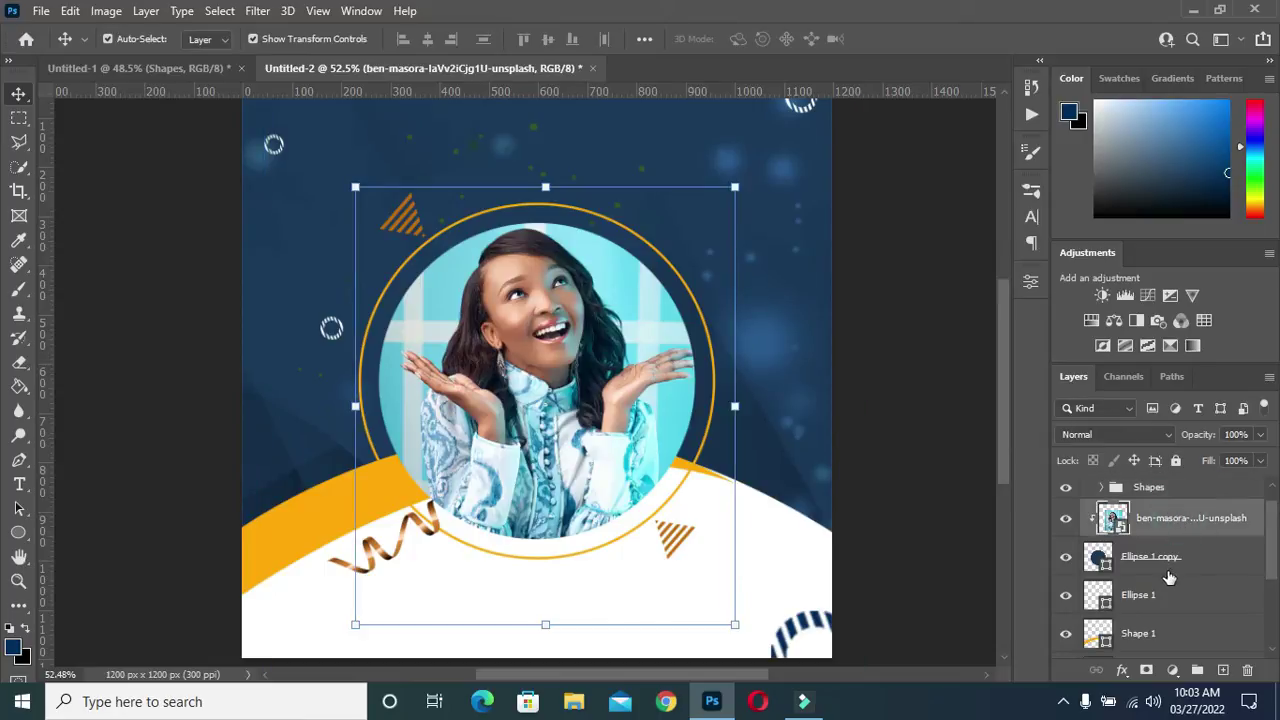
{"action": "scroll", "coordinate": [1166, 580], "scroll_direction": "down", "scroll_amount": 1}
{"action": "scroll", "coordinate": [1164, 582], "scroll_direction": "down", "scroll_amount": 1}
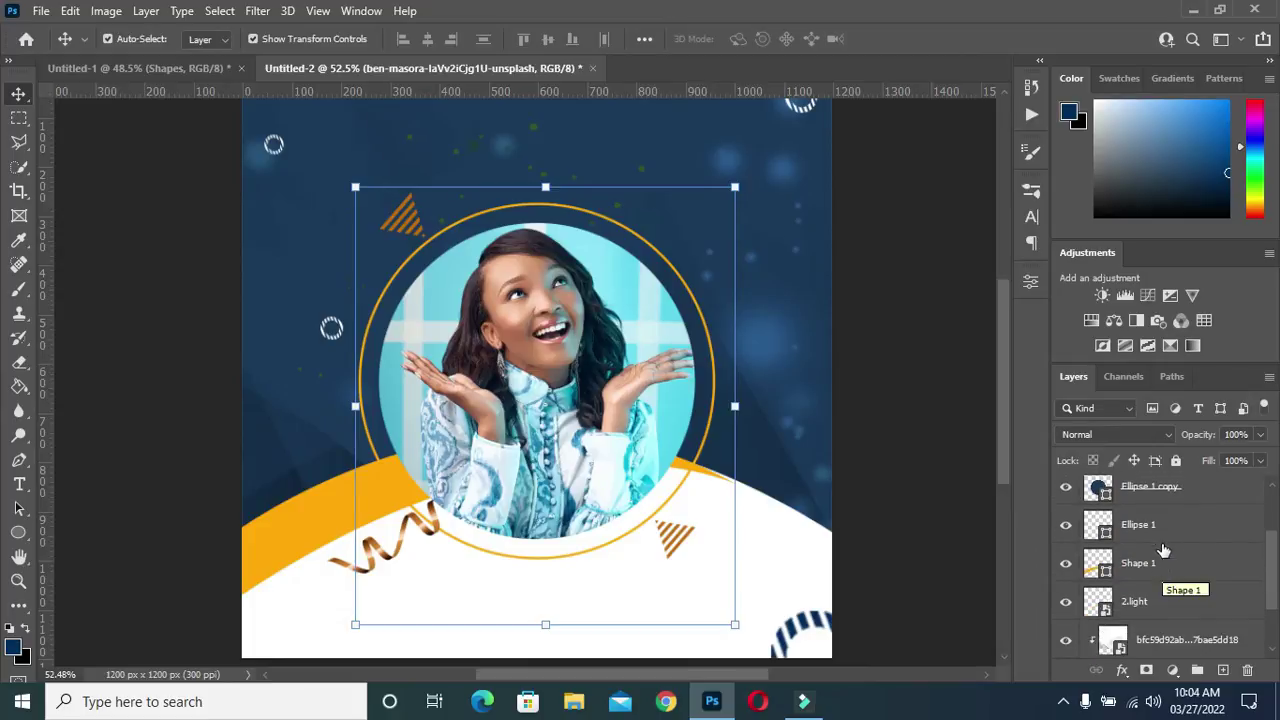
{"action": "left_click", "coordinate": [1140, 525], "text": "shift"}
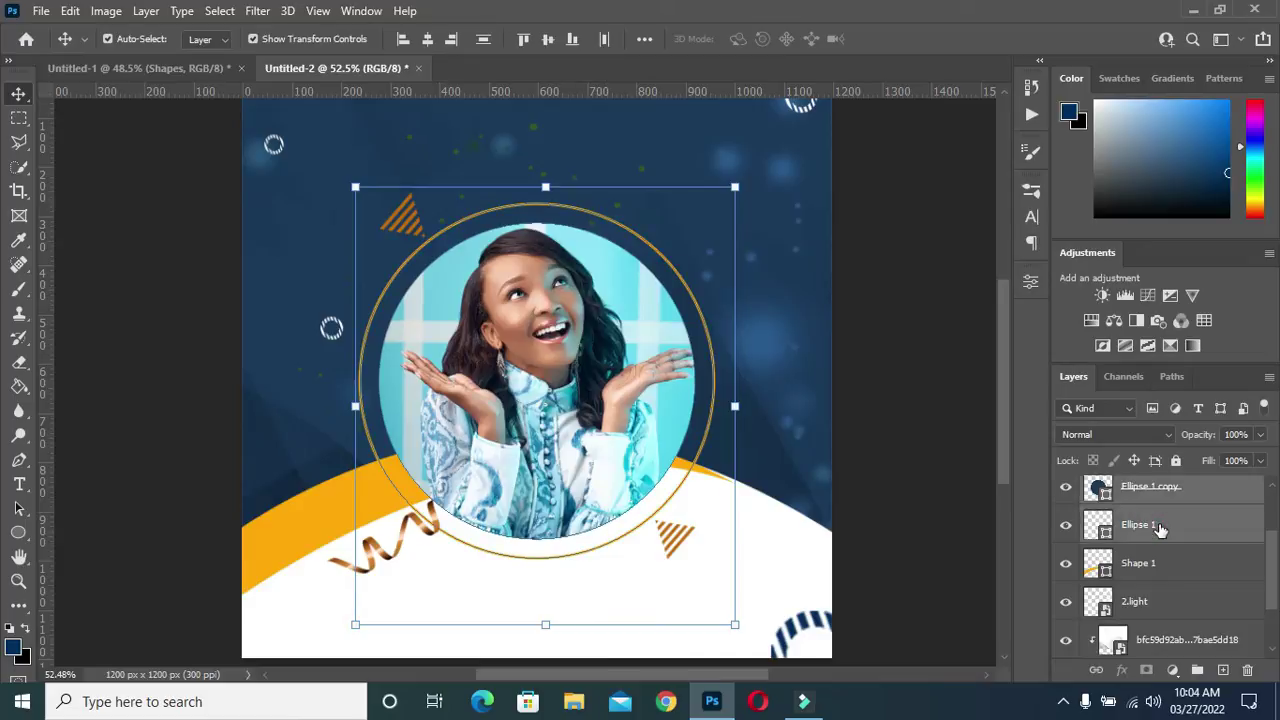
{"action": "key", "text": "ctrl+g"}
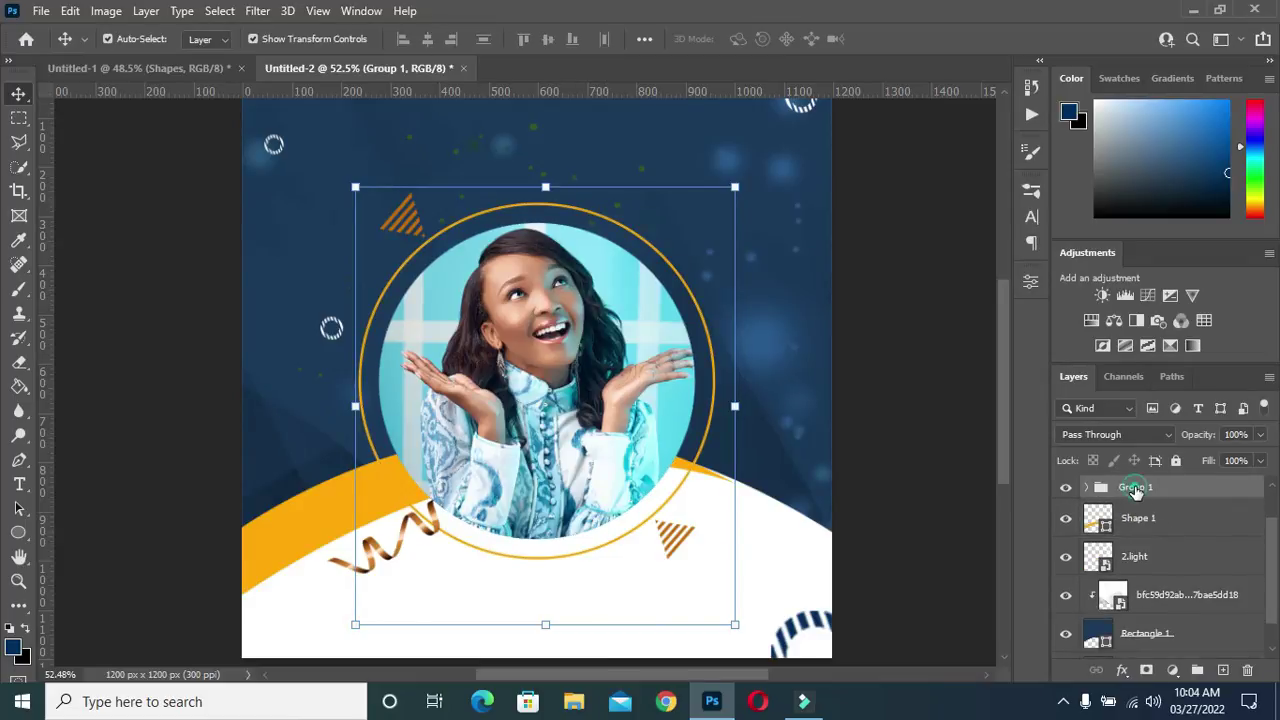
{"action": "double_click", "coordinate": [1136, 487]}
{"action": "type", "text": "Image"}
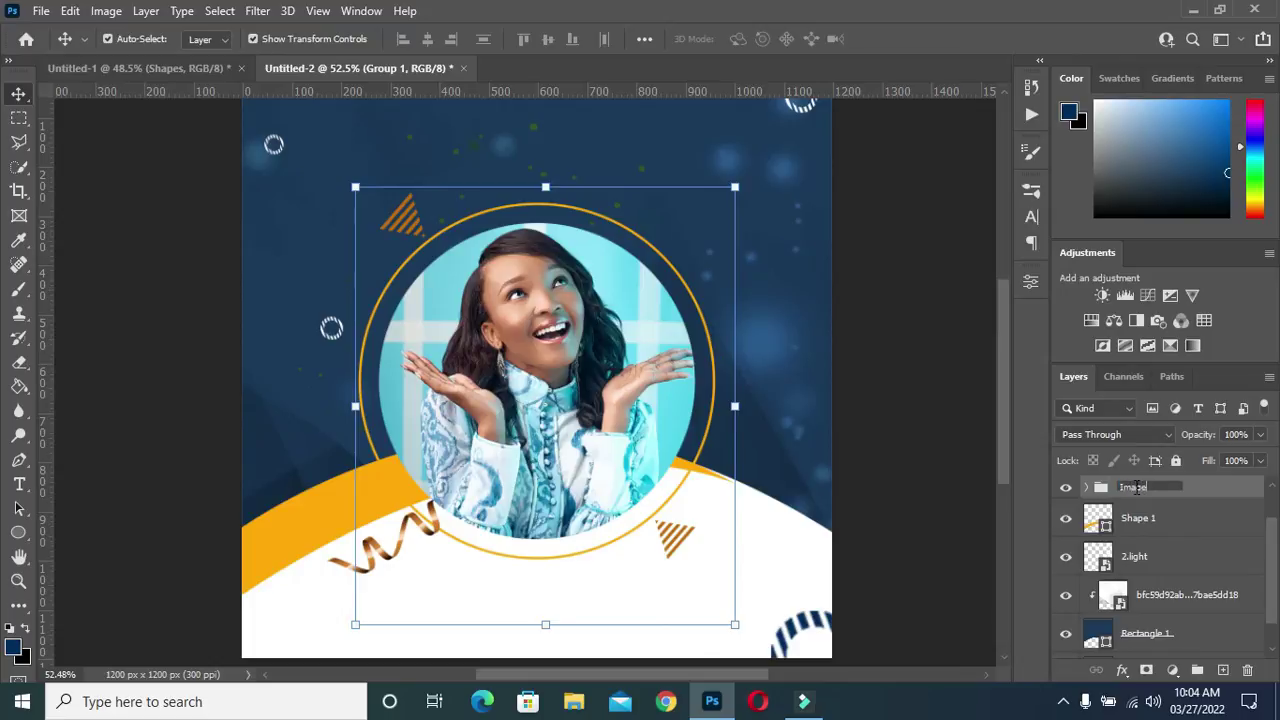
{"action": "key", "text": "Return"}
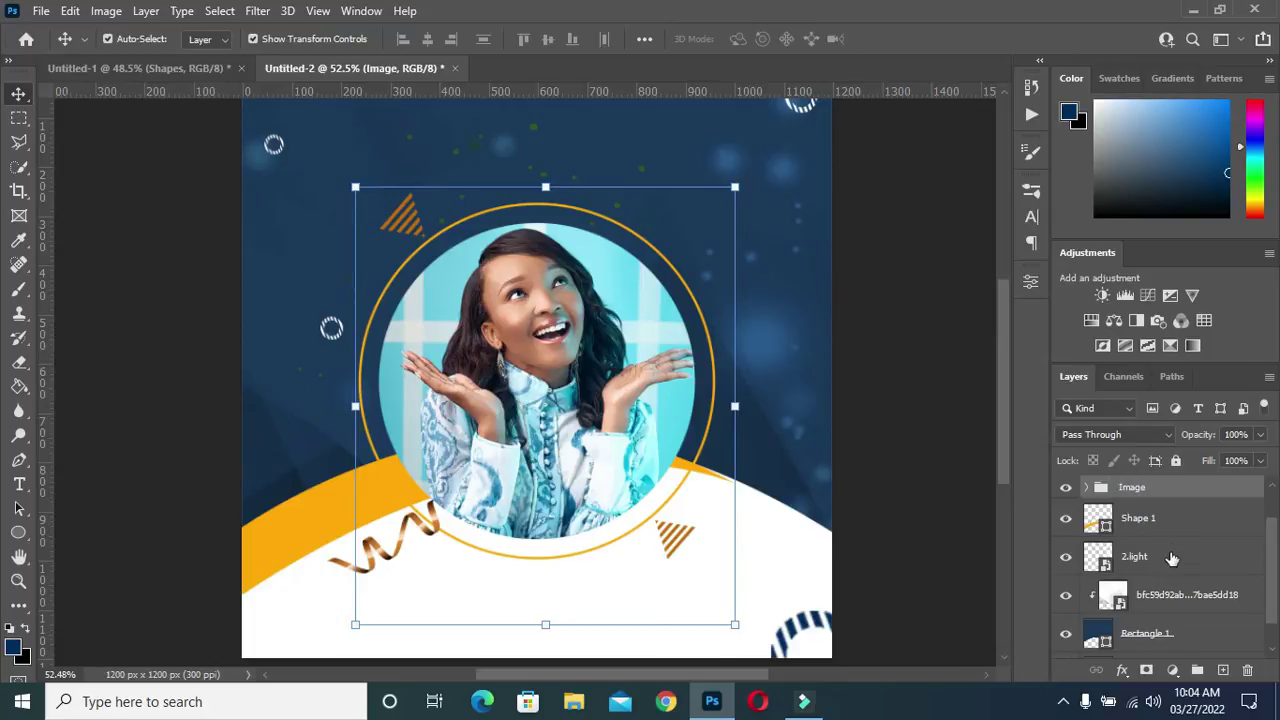
Group the four background layers from Shape 1 to Rectangle 1
{"action": "left_click", "coordinate": [1178, 517]}
{"action": "scroll", "coordinate": [1175, 556], "scroll_direction": "down", "scroll_amount": 1}
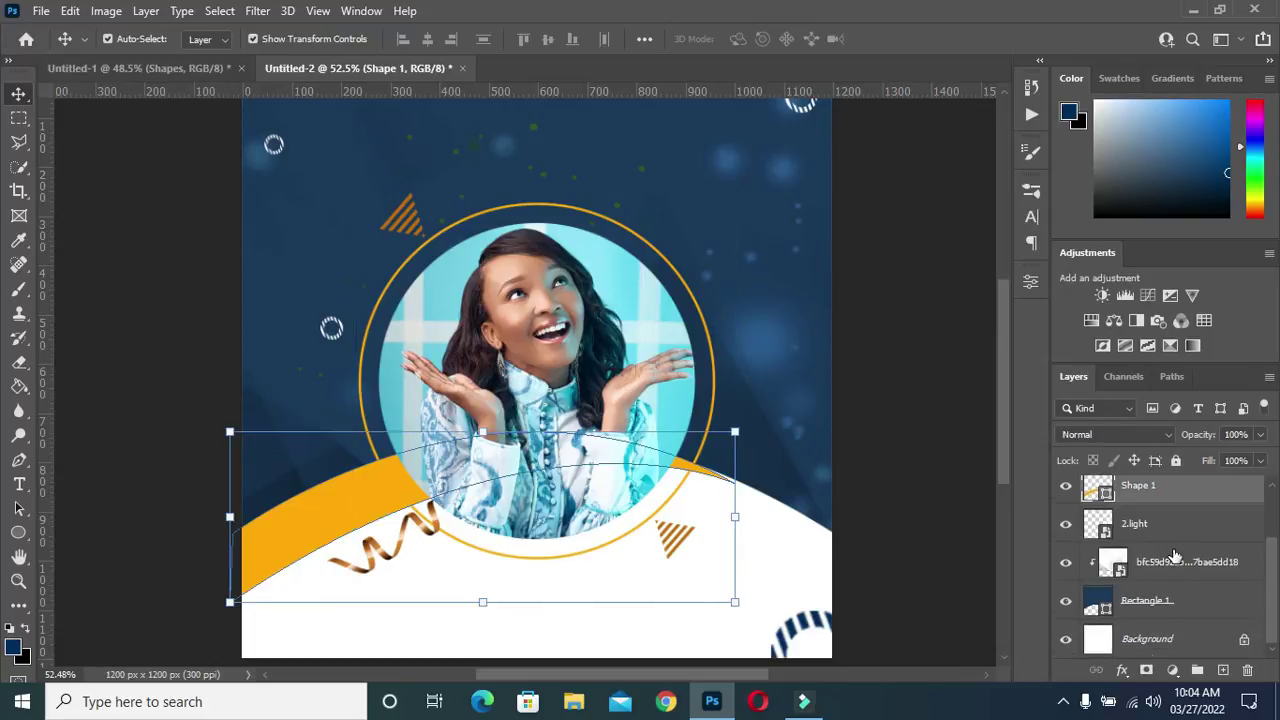
{"action": "left_click", "coordinate": [1185, 603], "text": "shift"}
{"action": "key", "text": "ctrl+g"}
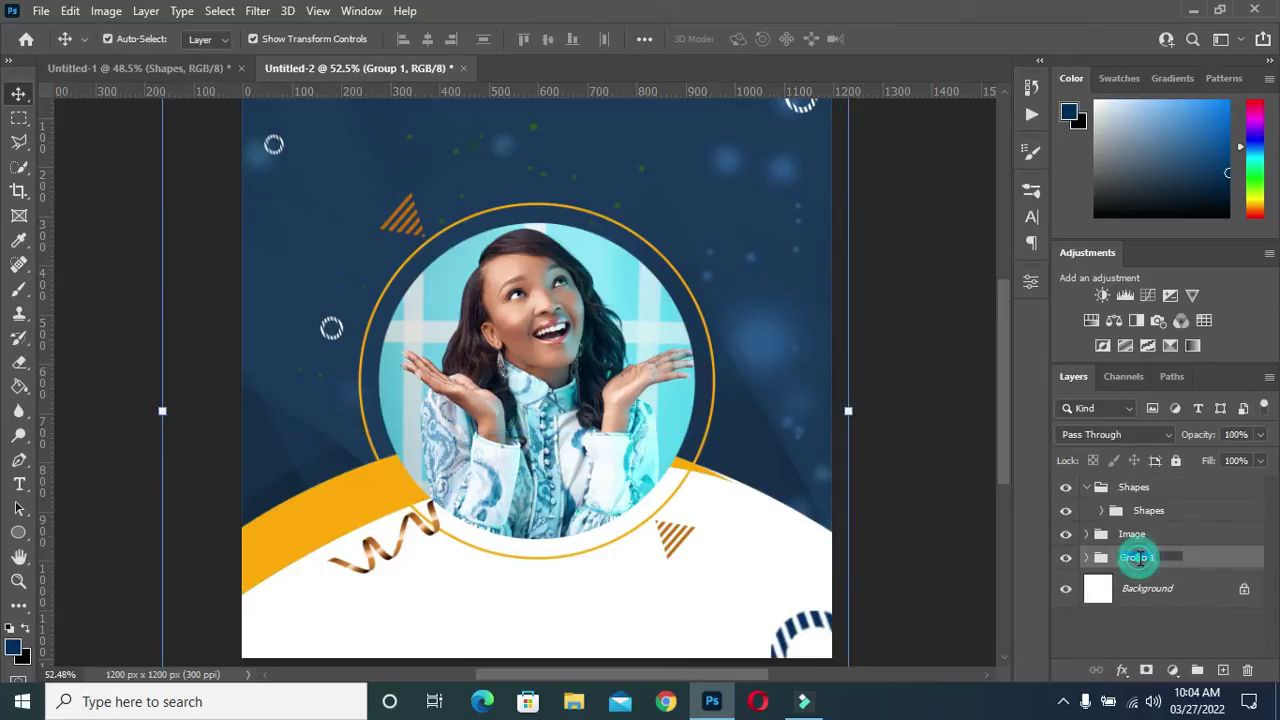
Rename the background group to 'BG'
{"action": "double_click", "coordinate": [1136, 558]}
{"action": "type", "text": "BG"}
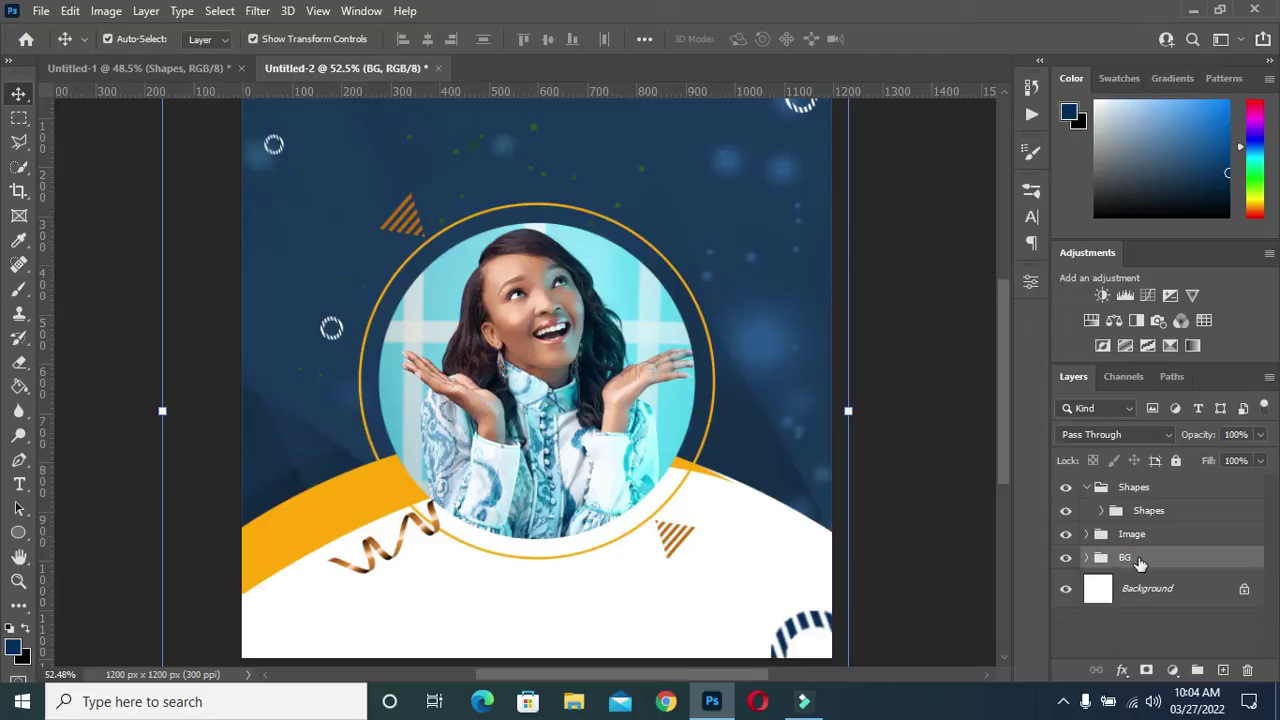
{"action": "left_click", "coordinate": [909, 314]}
{"action": "scroll", "coordinate": [610, 292], "scroll_direction": "down", "scroll_amount": 2}
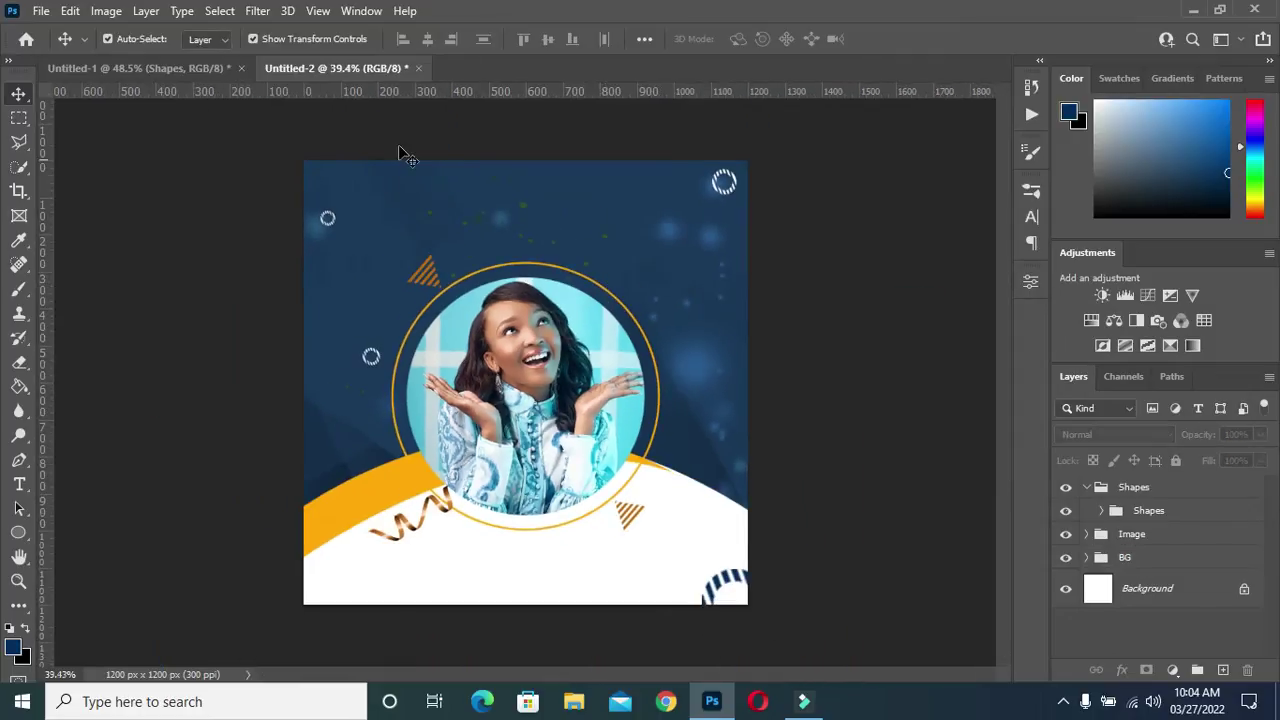
{"action": "scroll", "coordinate": [390, 146], "scroll_direction": "up", "scroll_amount": 2}
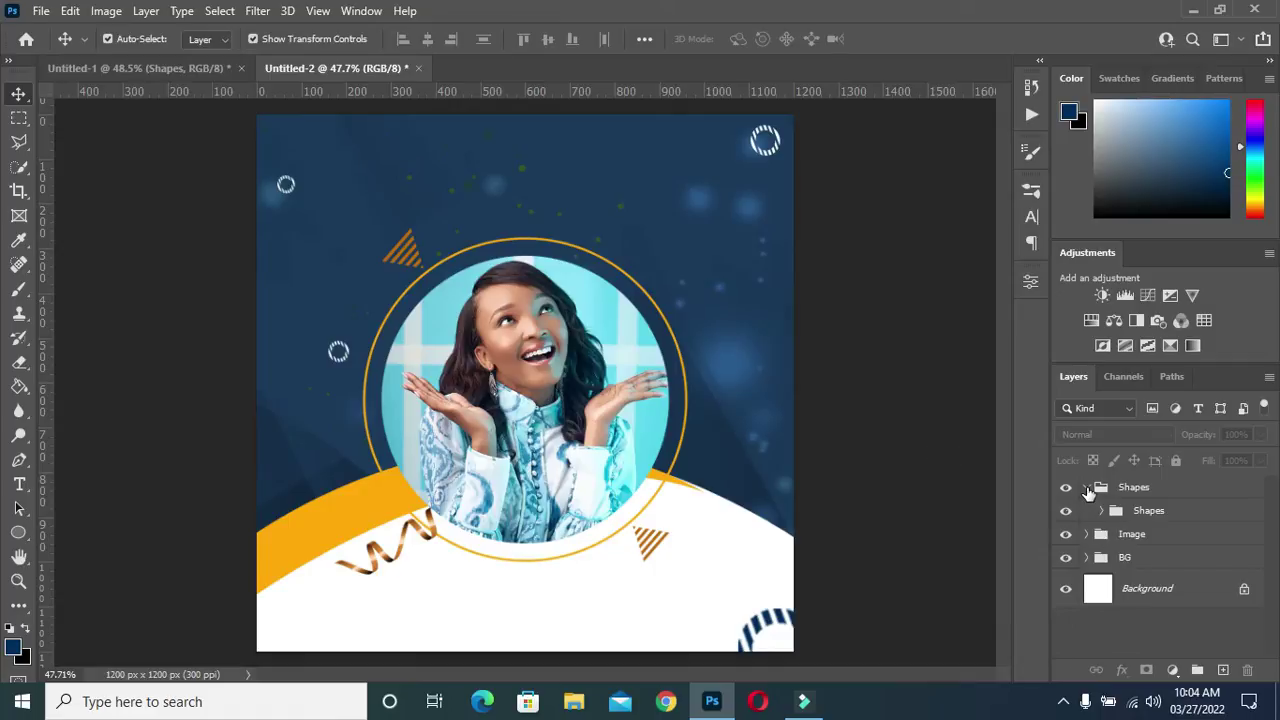
Collapse the Shapes group and switch to the Untitled-1 document
{"action": "left_click", "coordinate": [945, 480]}
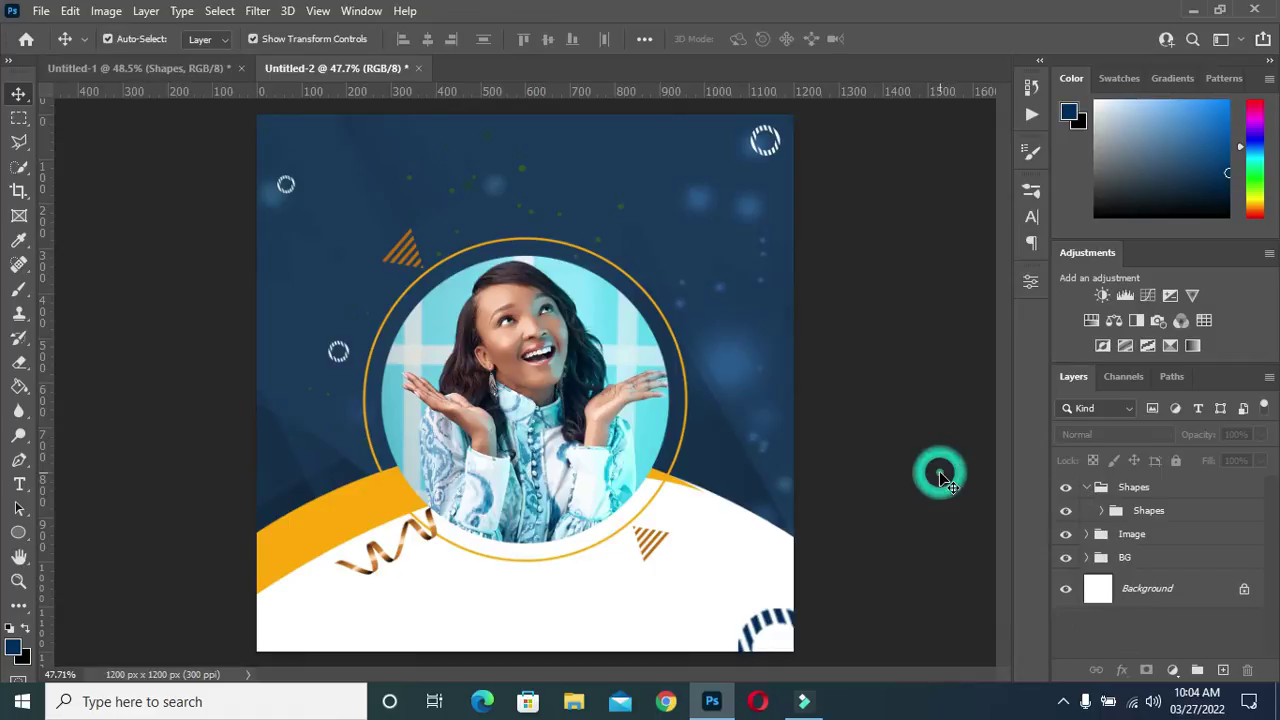
{"action": "left_click", "coordinate": [1080, 490]}
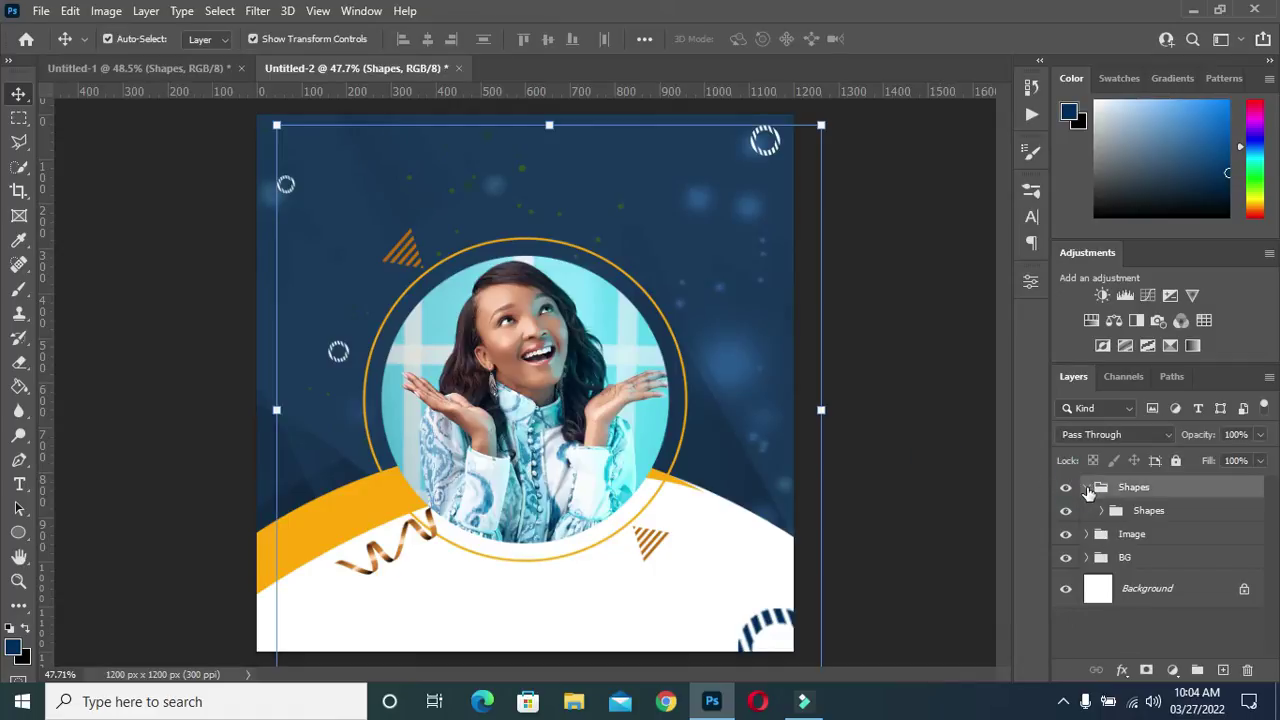
{"action": "left_click", "coordinate": [1086, 487]}
{"action": "left_click", "coordinate": [181, 64]}
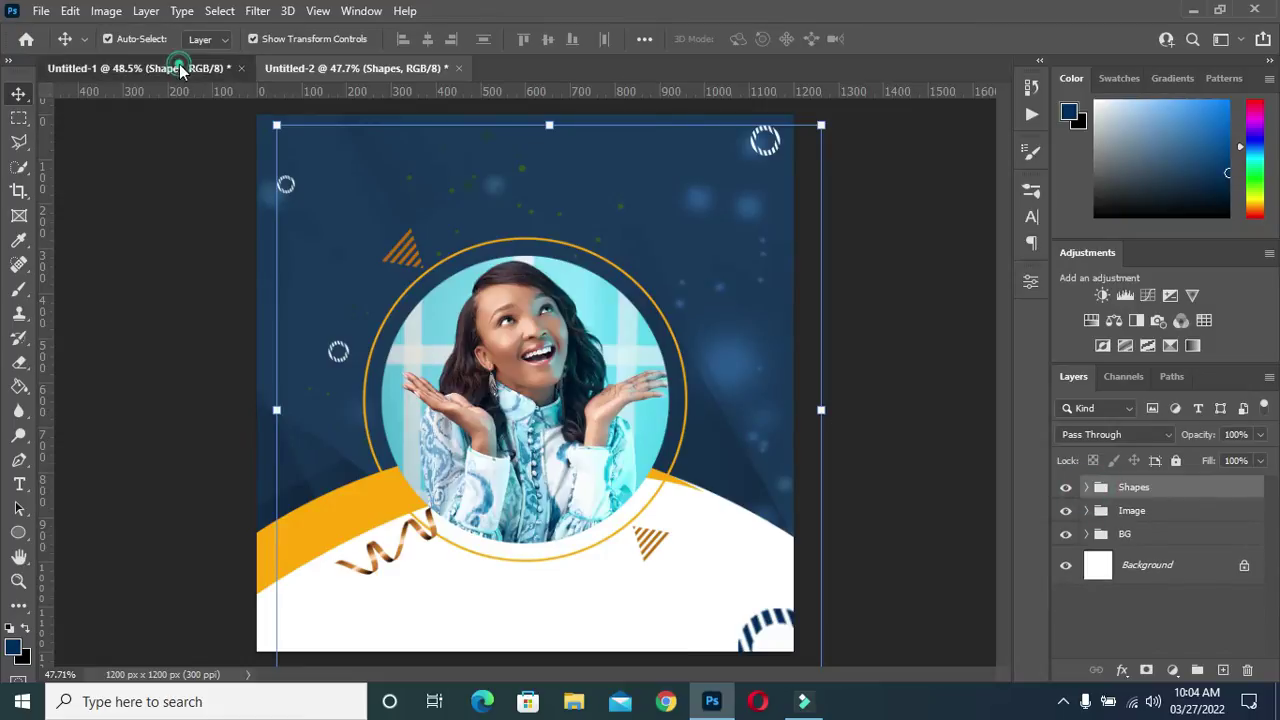
Hide Shapes, show the Happy Birthday group, and copy it into the flyer
{"action": "left_click", "coordinate": [1064, 511]}
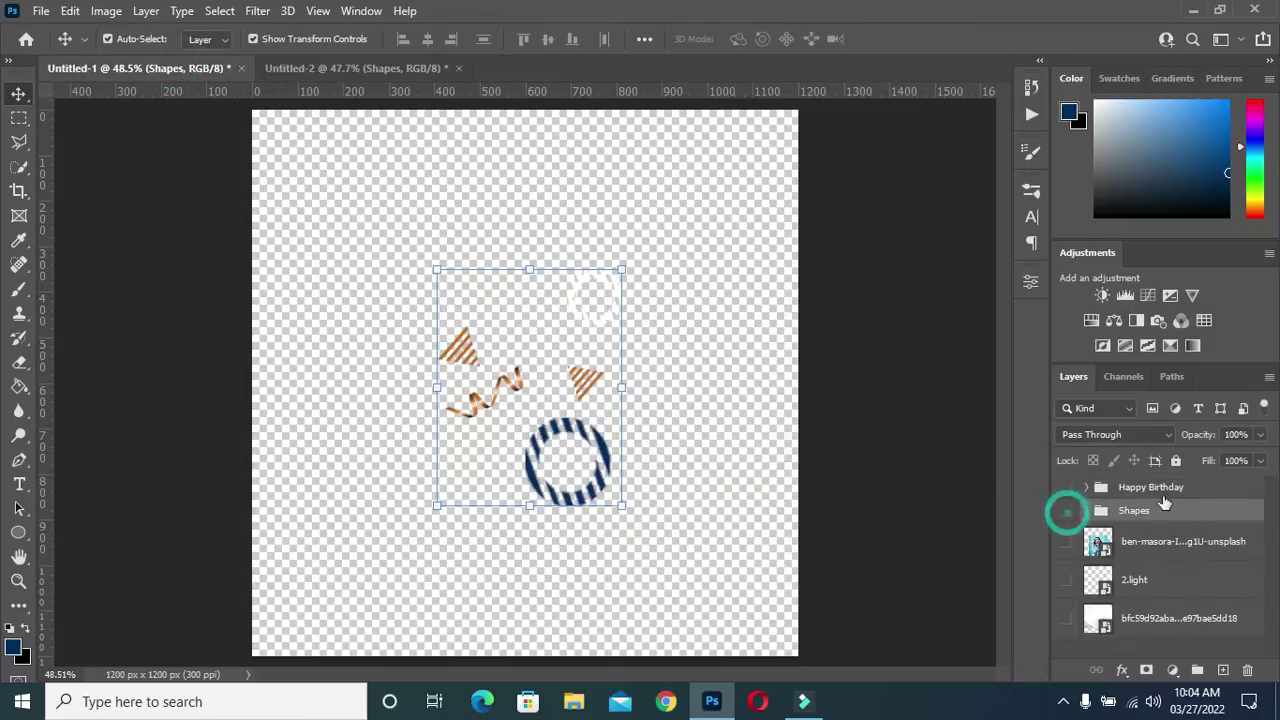
{"action": "left_click", "coordinate": [1067, 490]}
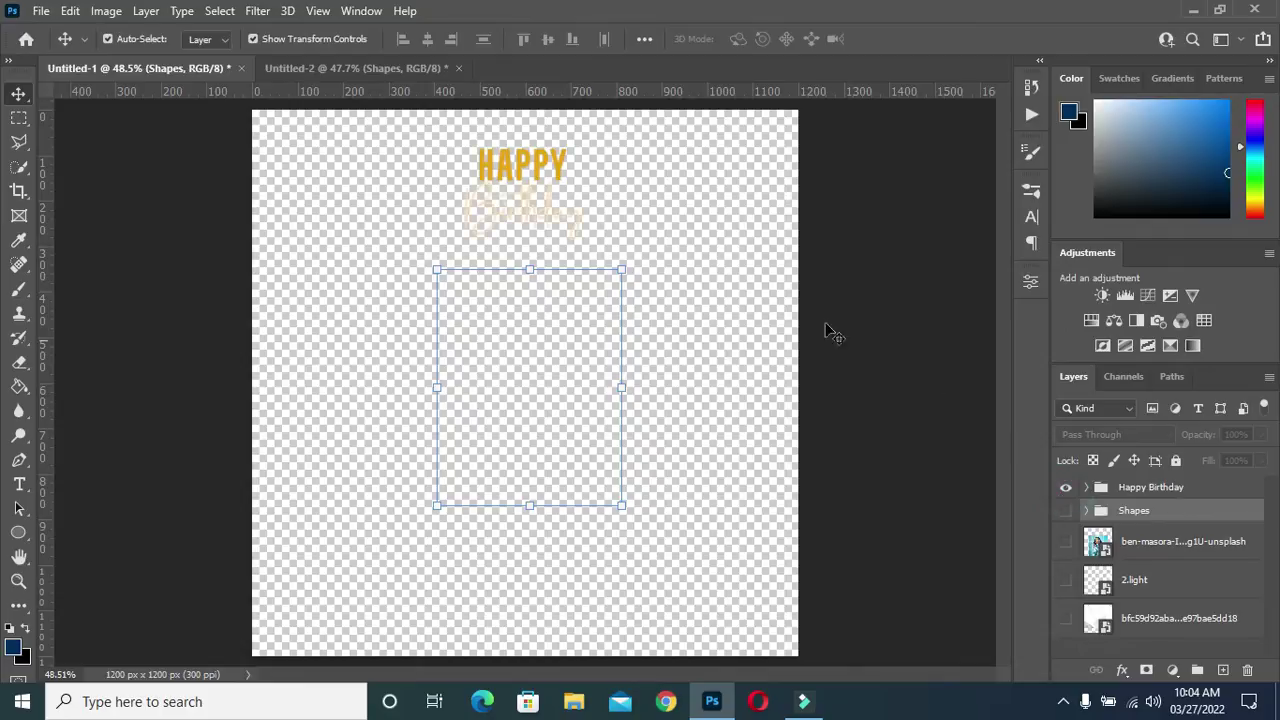
{"action": "left_click", "coordinate": [1152, 487]}
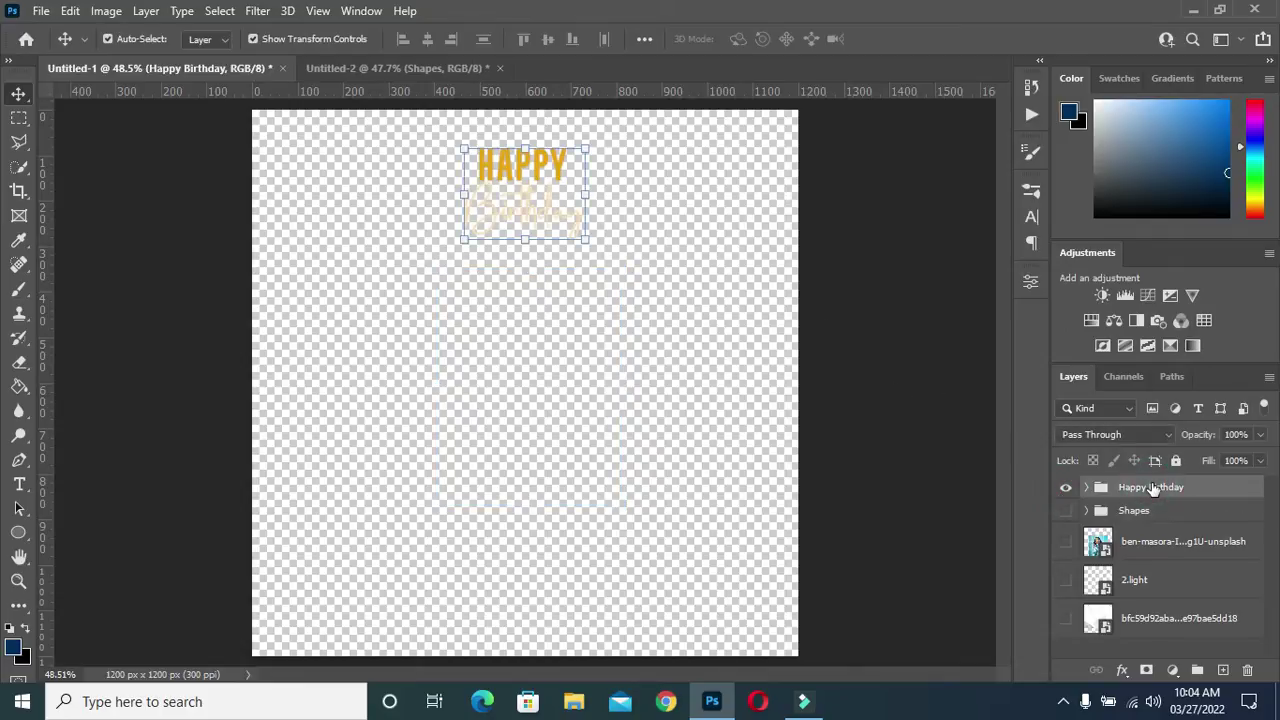
{"action": "left_click_drag", "start_coordinate": [1152, 487], "coordinate": [533, 176]}
Enlarge the Happy Birthday title to about 109% and commit the transform
{"action": "scroll", "coordinate": [530, 188], "scroll_direction": "up", "scroll_amount": 2}
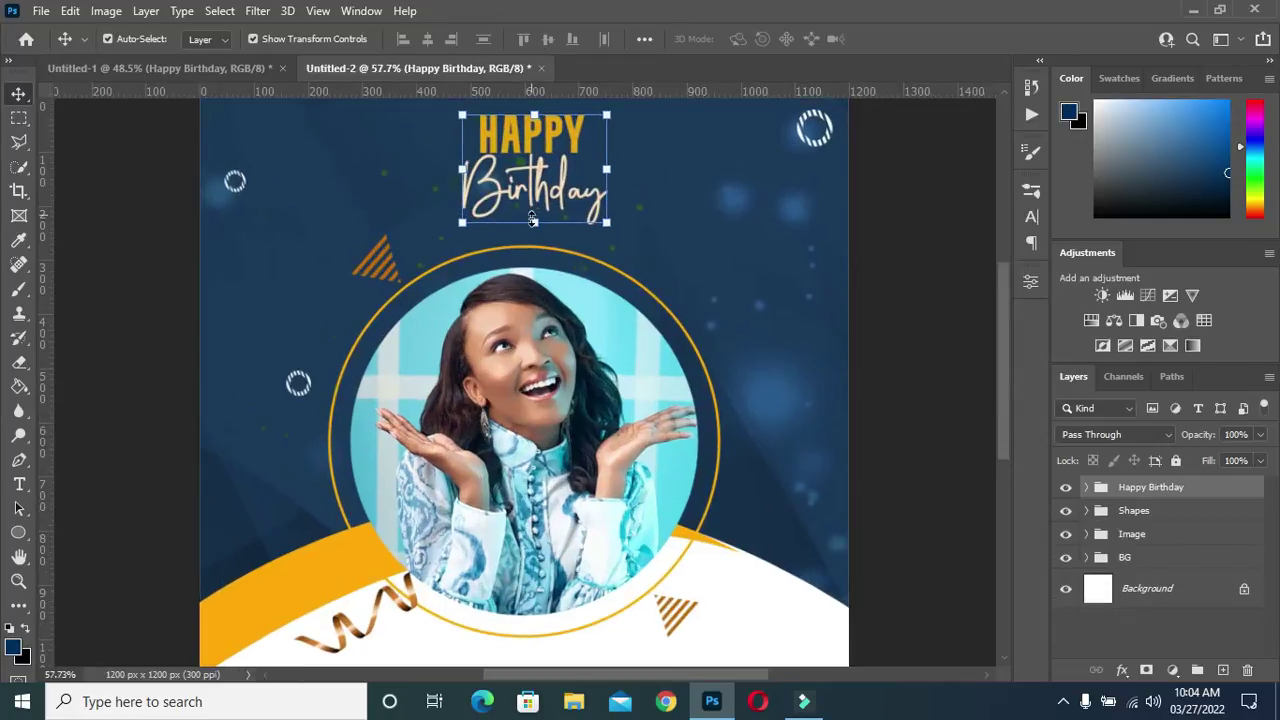
{"action": "left_click_drag", "start_coordinate": [536, 224], "coordinate": [534, 232]}
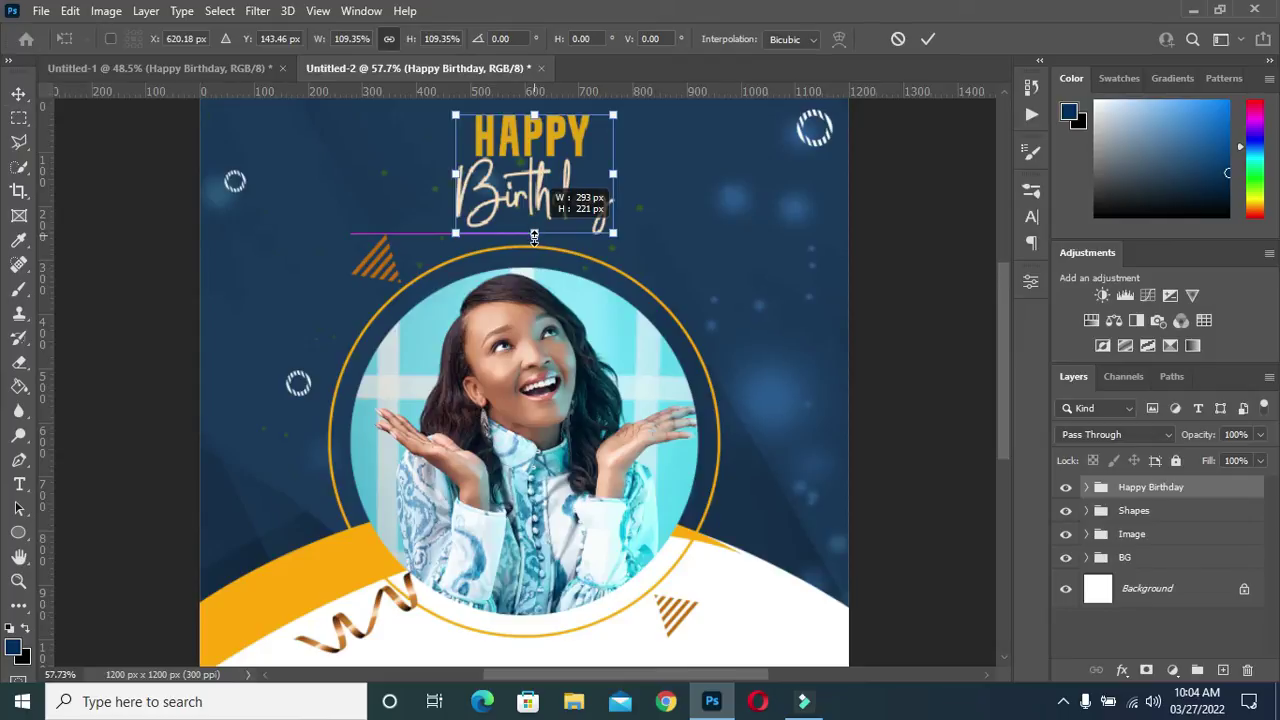
{"action": "left_click_drag", "start_coordinate": [534, 232], "coordinate": [533, 207]}
{"action": "scroll", "coordinate": [530, 187], "scroll_direction": "down", "scroll_amount": 2}
{"action": "left_click", "coordinate": [926, 44]}
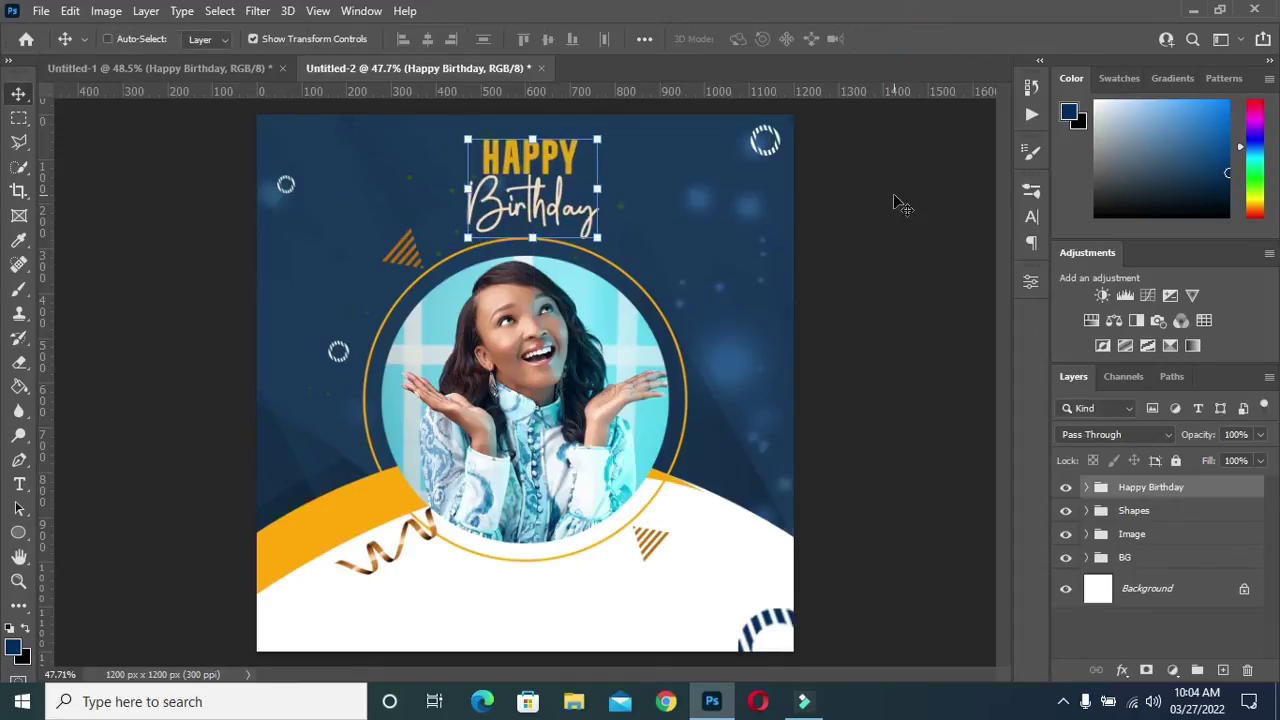
Centre the title horizontally on the canvas, put it in a new group, and deselect
{"action": "key", "text": "ctrl+a"}
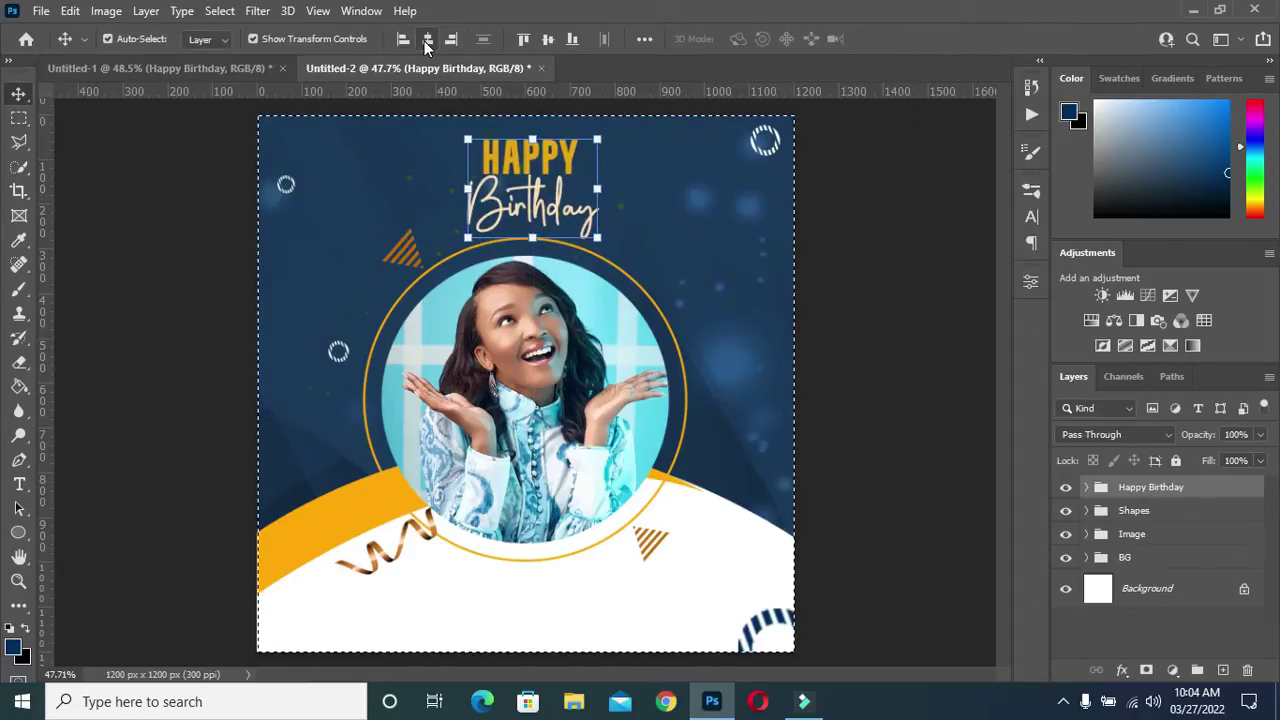
{"action": "left_click", "coordinate": [427, 40]}
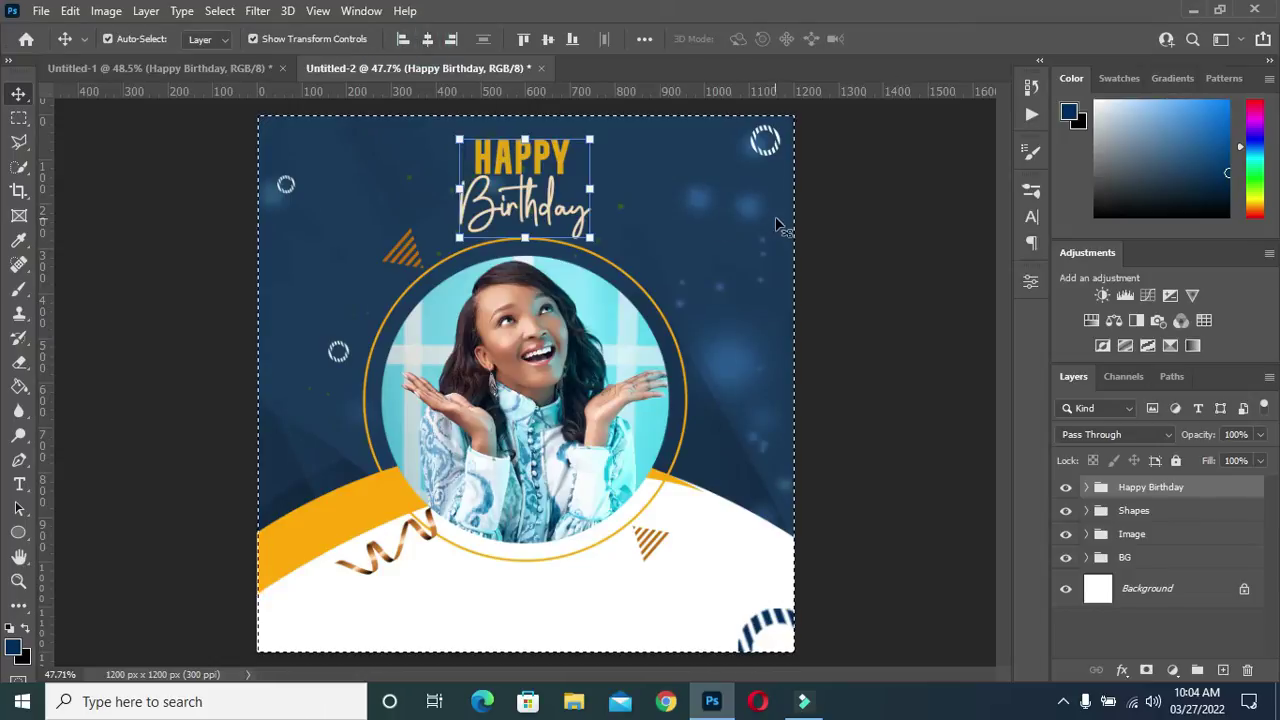
{"action": "key", "text": "ctrl"}
{"action": "key", "text": "ctrl+g"}
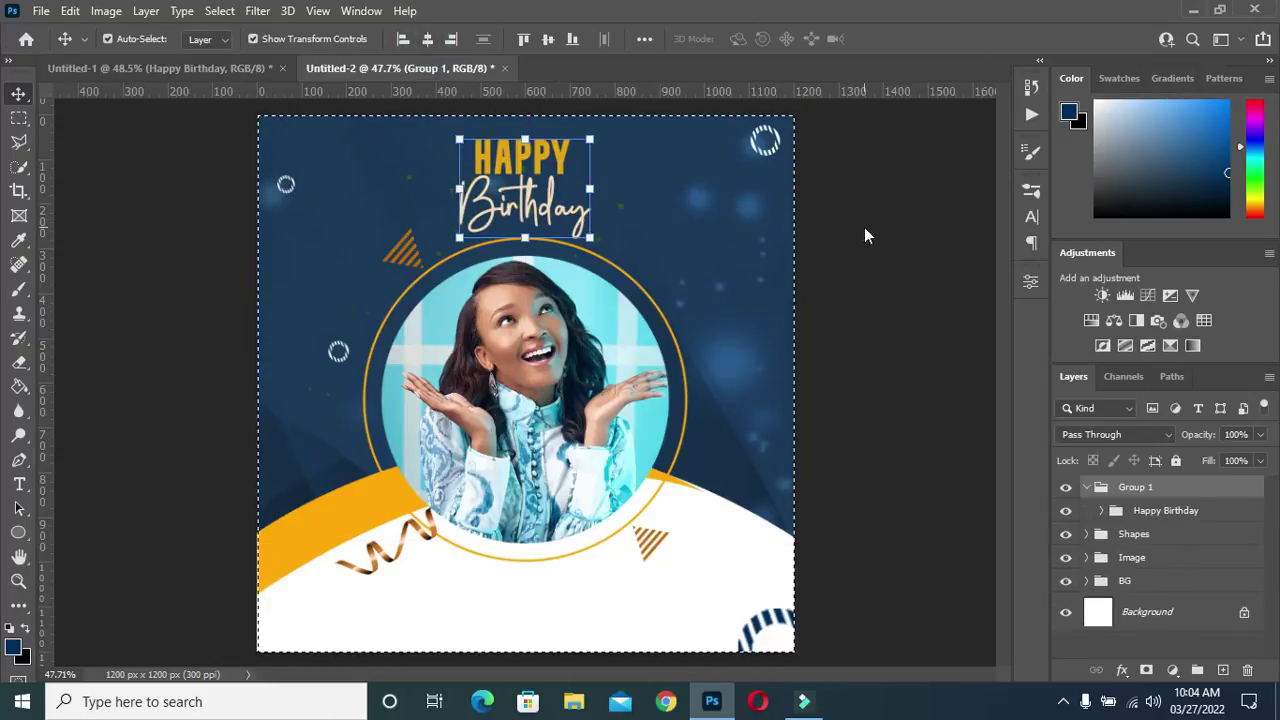
{"action": "key", "text": "ctrl+d"}
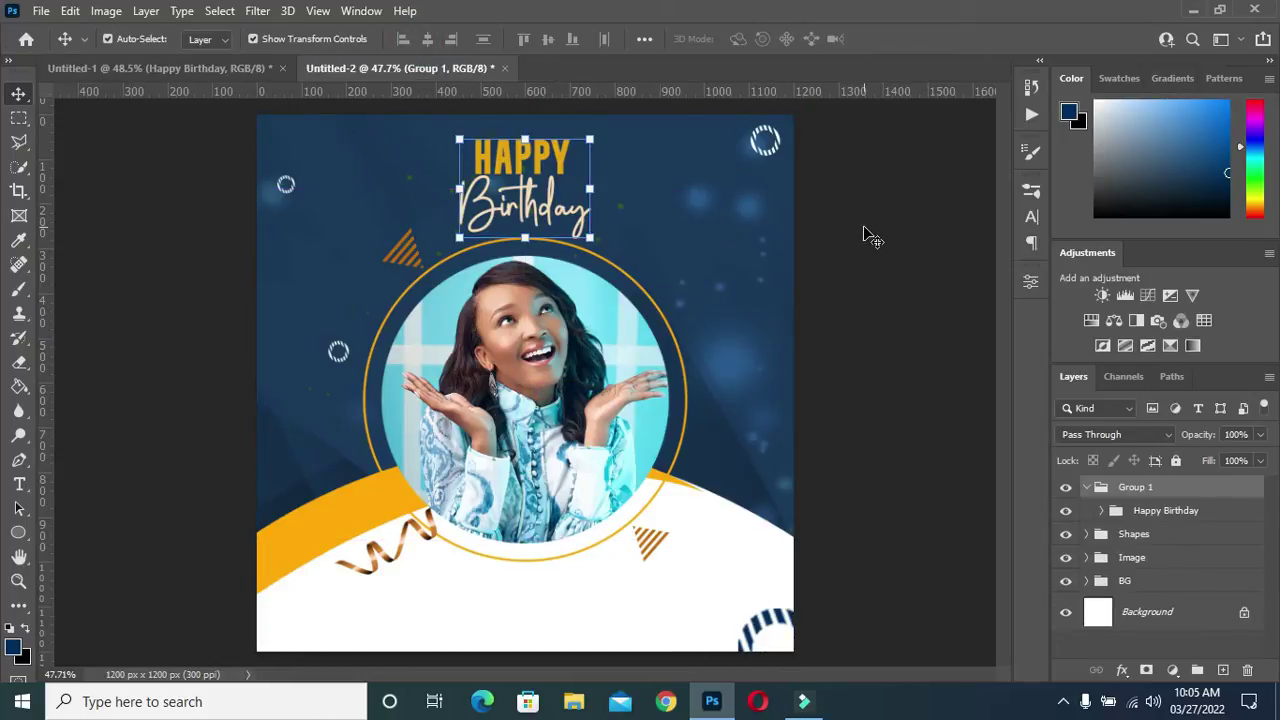
Deselect the title, collapse Group 1 and zoom in, ready to add text
{"action": "left_click", "coordinate": [945, 418]}
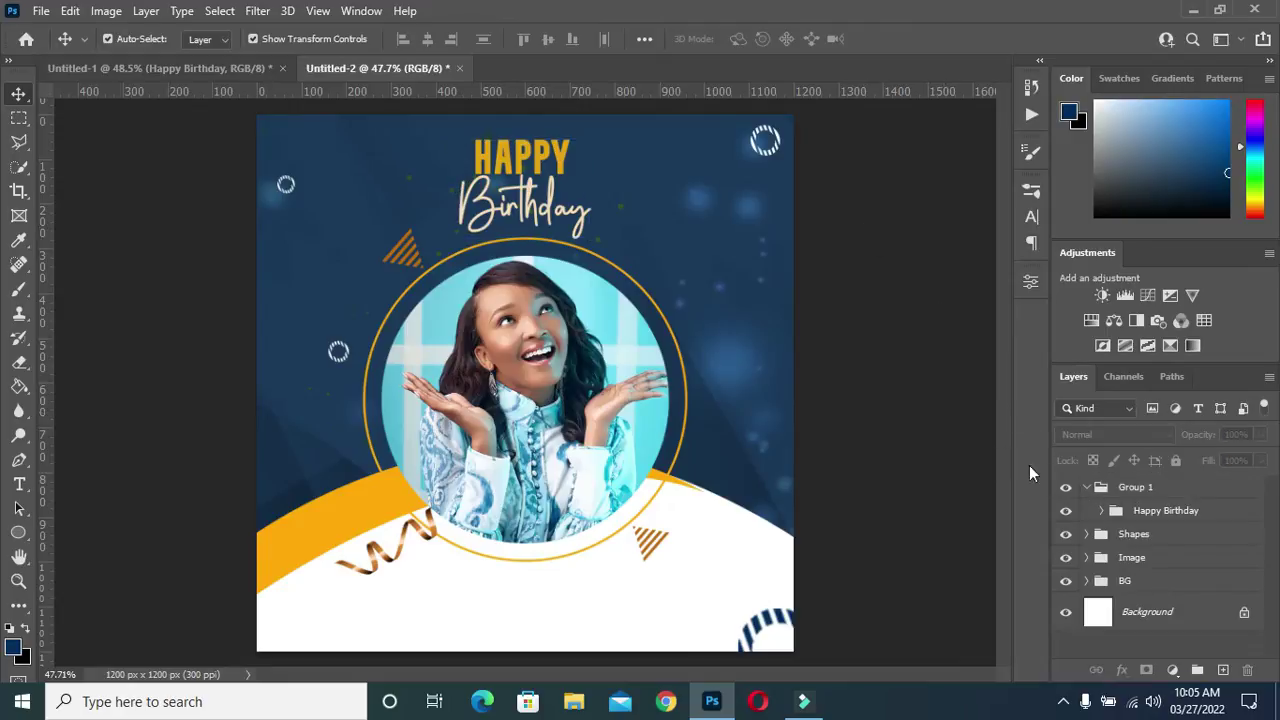
{"action": "left_click", "coordinate": [1087, 488]}
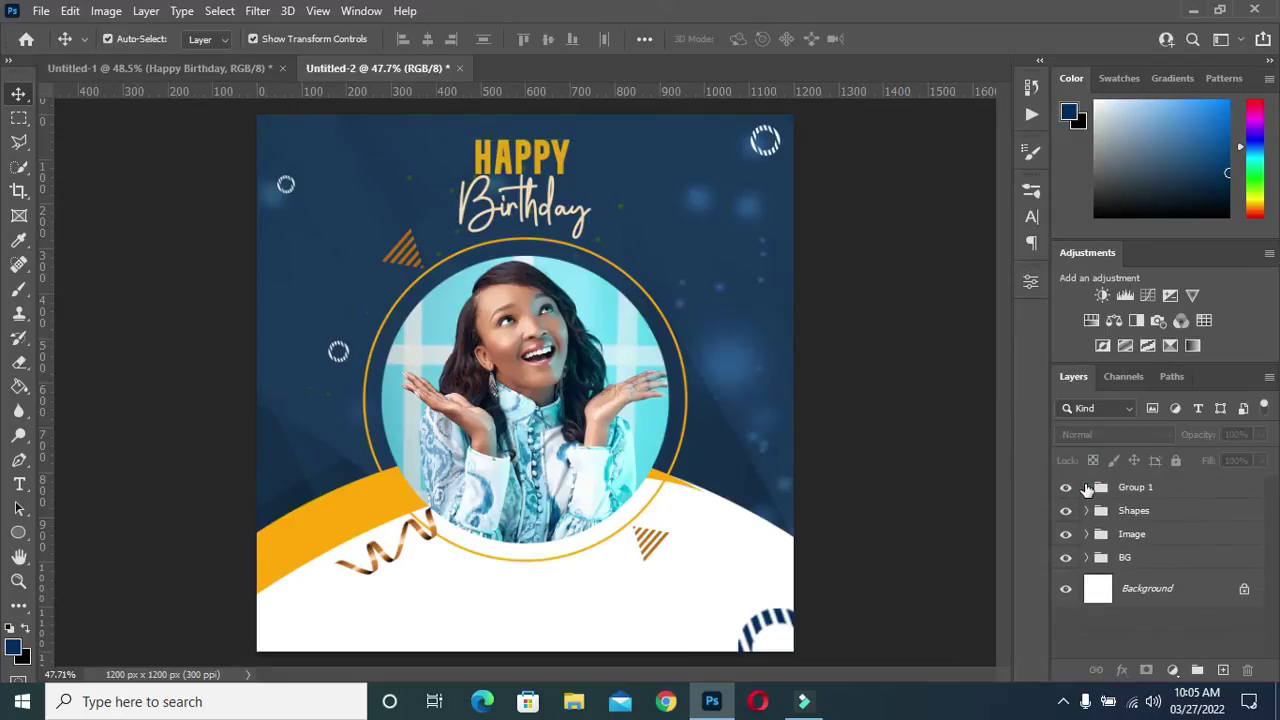
{"action": "scroll", "coordinate": [465, 150], "scroll_direction": "up", "scroll_amount": 1}
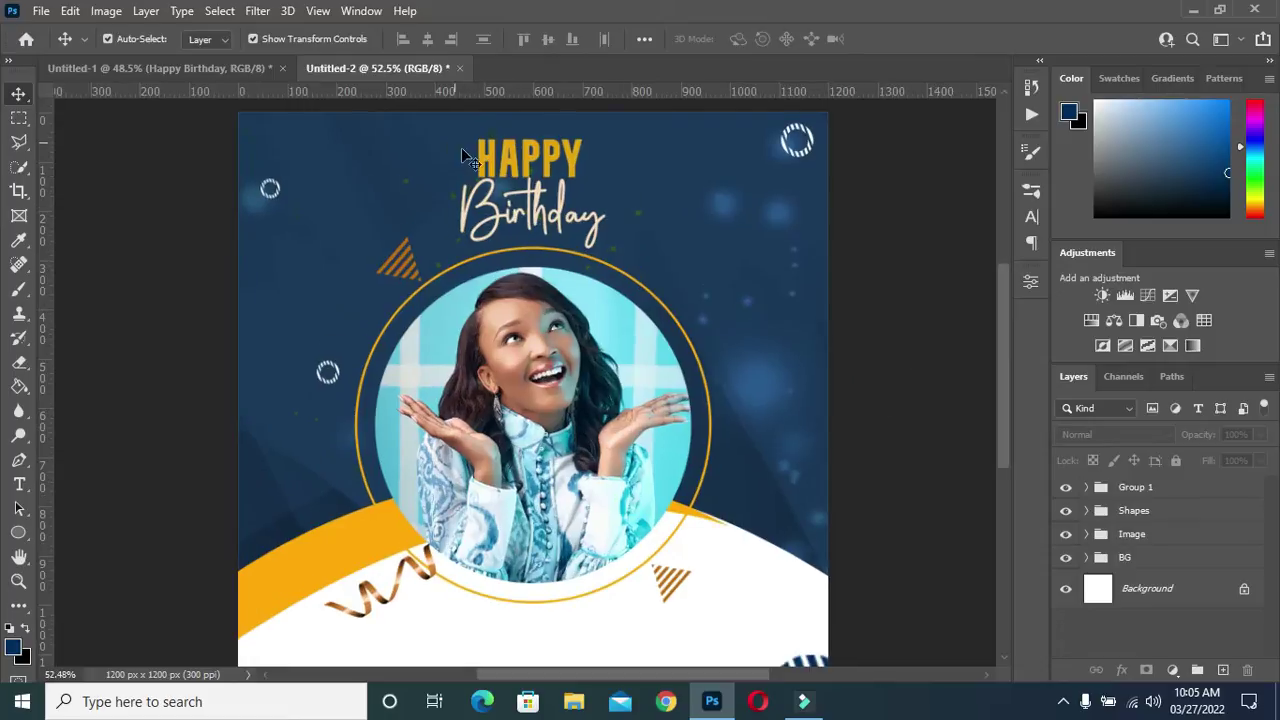
{"action": "scroll", "coordinate": [568, 185], "scroll_direction": "down", "scroll_amount": 1}
{"action": "scroll", "coordinate": [566, 183], "scroll_direction": "up", "scroll_amount": 1}
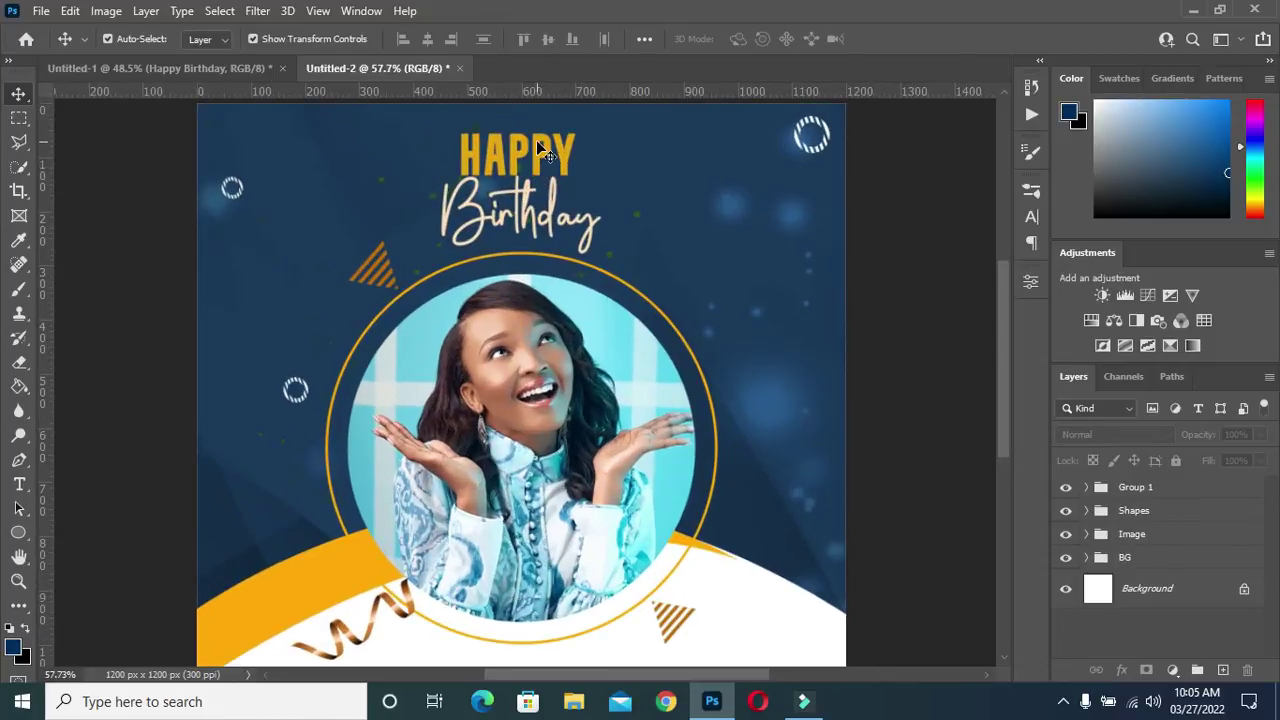
{"action": "scroll", "coordinate": [530, 146], "scroll_direction": "up", "scroll_amount": 1}
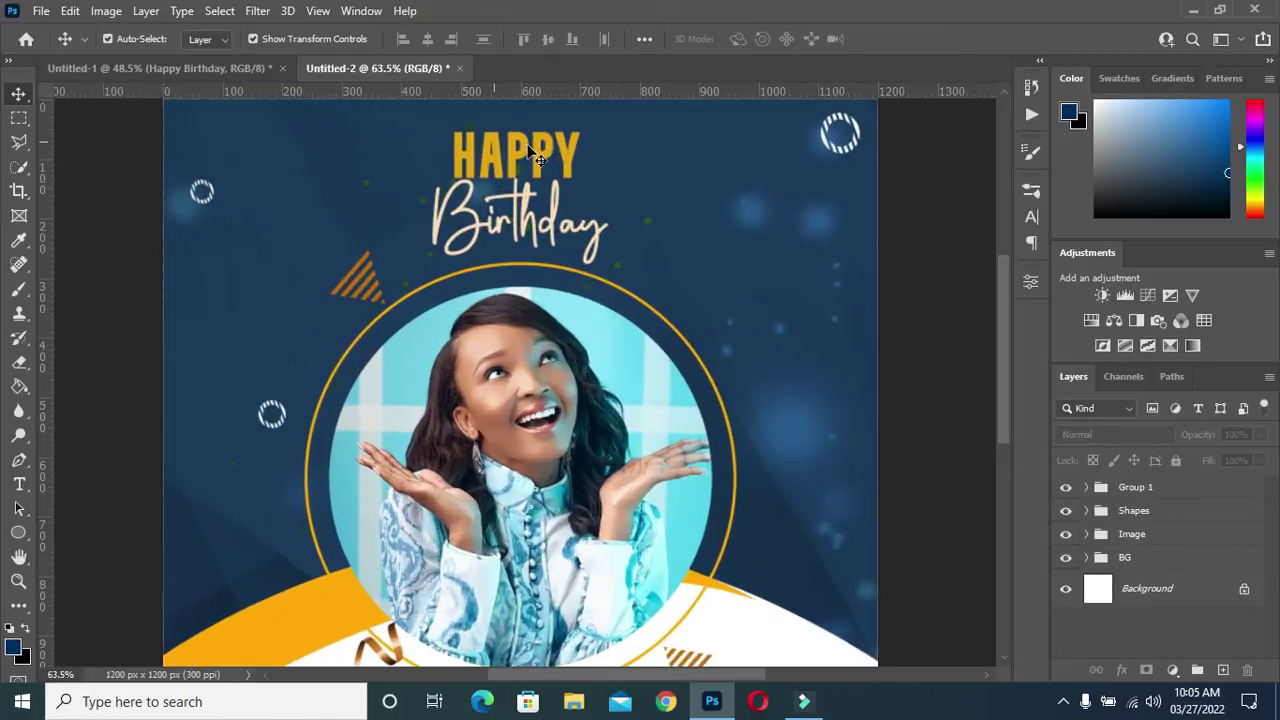
{"action": "scroll", "coordinate": [533, 152], "scroll_direction": "down", "scroll_amount": 1}
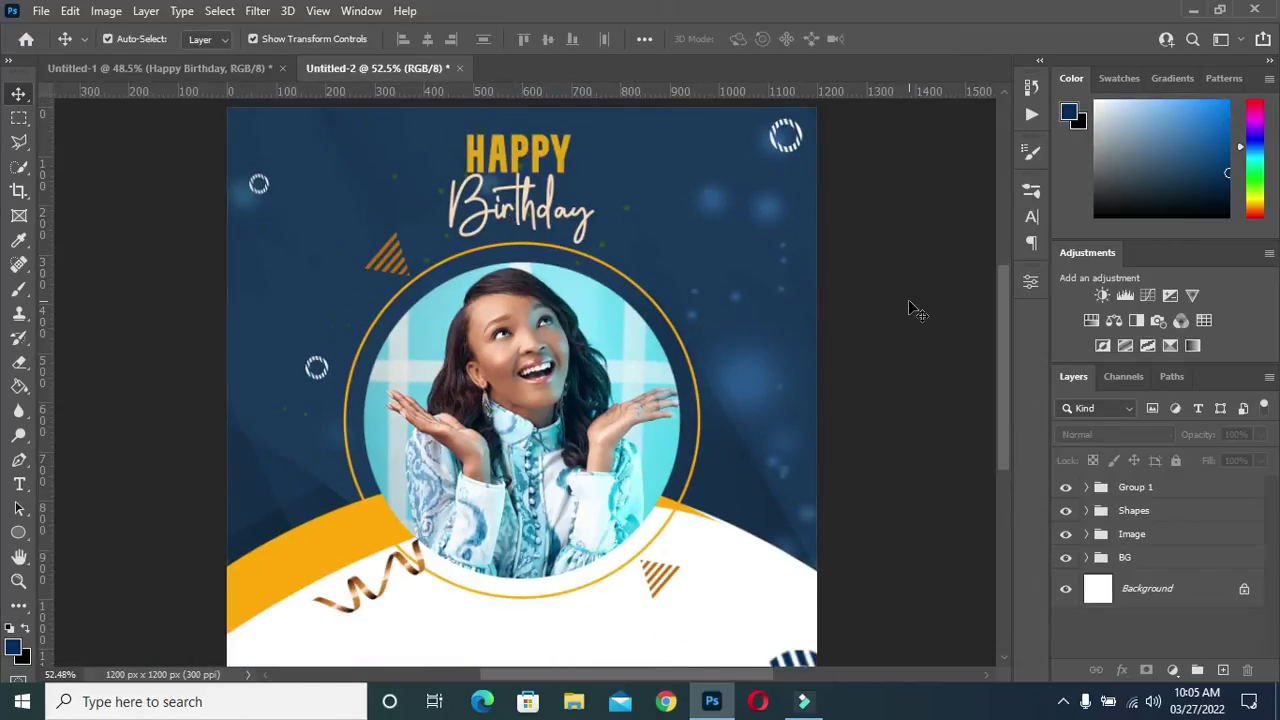
{"action": "scroll", "coordinate": [477, 272], "scroll_direction": "down", "scroll_amount": 1}
{"action": "scroll", "coordinate": [477, 272], "scroll_direction": "up", "scroll_amount": 1}
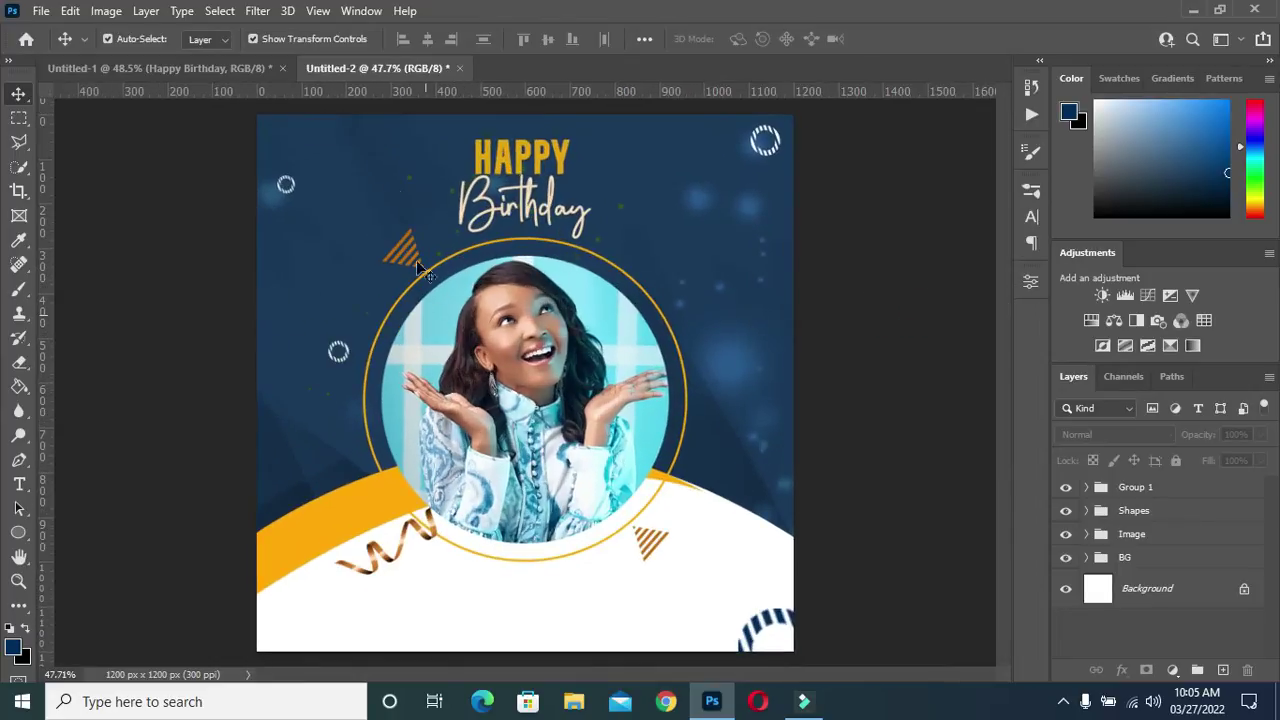
{"action": "scroll", "coordinate": [484, 354], "scroll_direction": "down", "scroll_amount": 1}
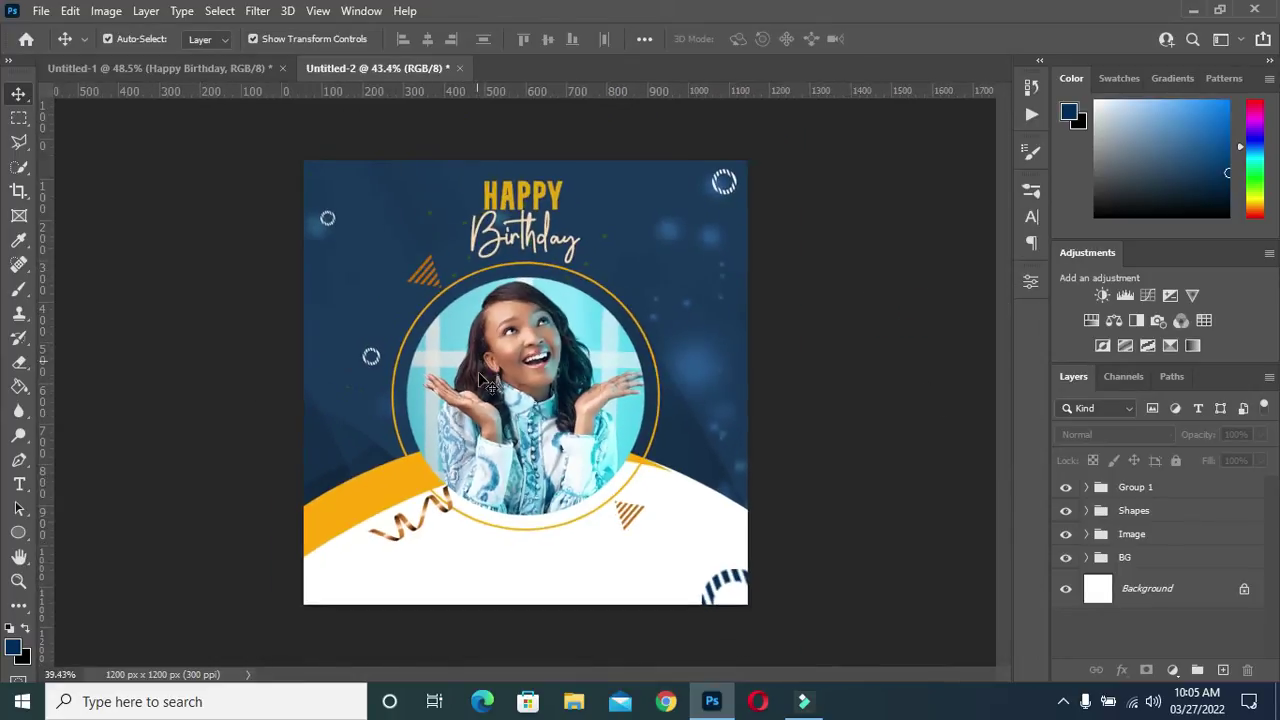
{"action": "scroll", "coordinate": [480, 645], "scroll_direction": "up", "scroll_amount": 3}
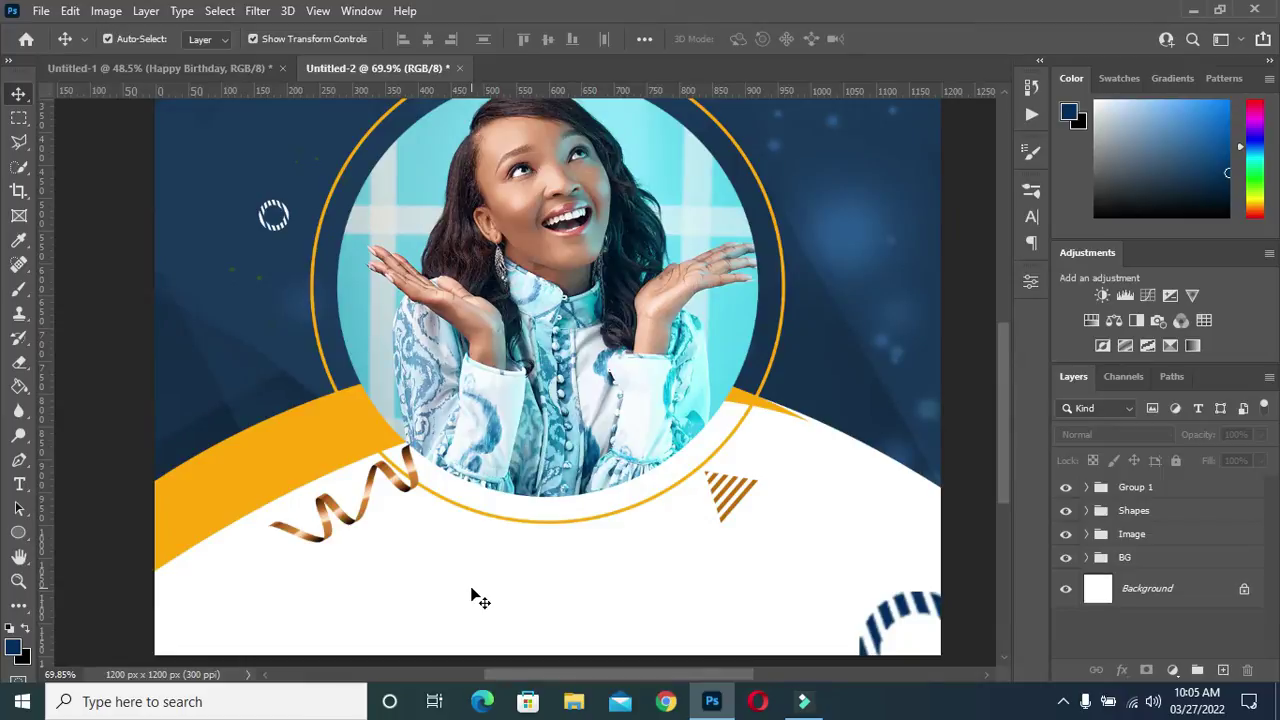
{"action": "key", "text": "t"}
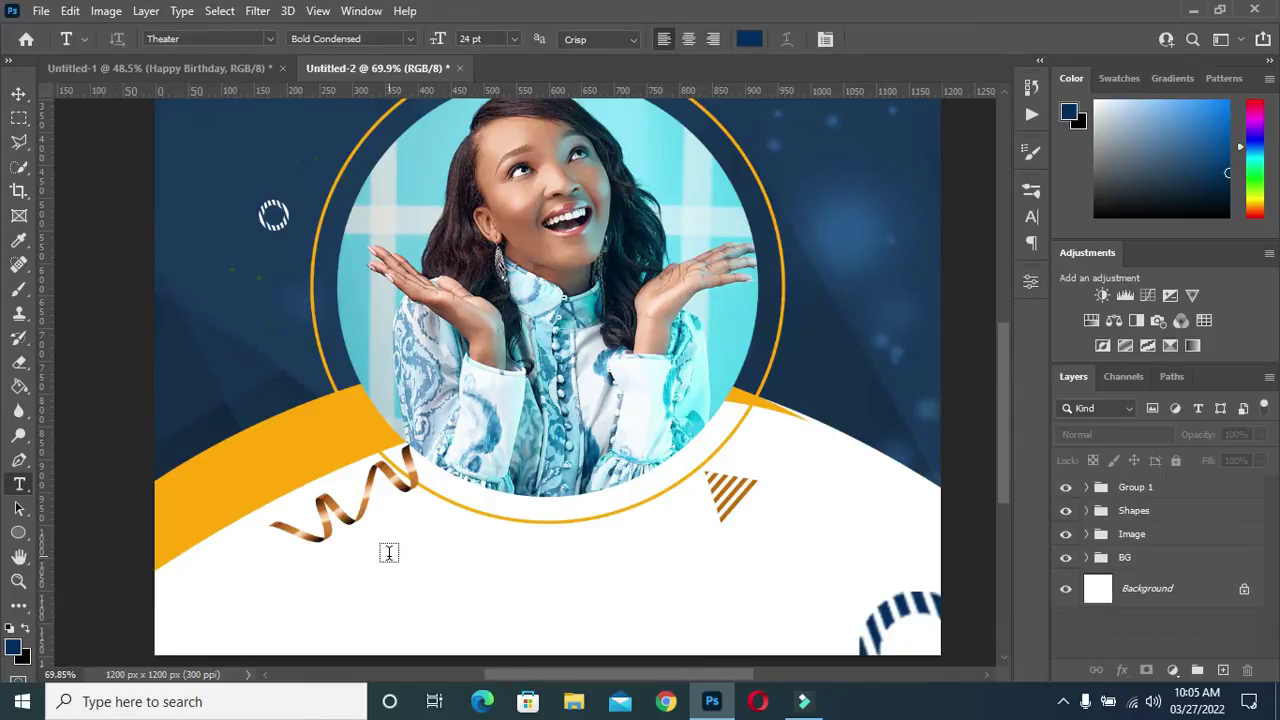
Add the honoree's name below the photo as navy text in the A Grazing Mace font
{"action": "left_click", "coordinate": [389, 553]}
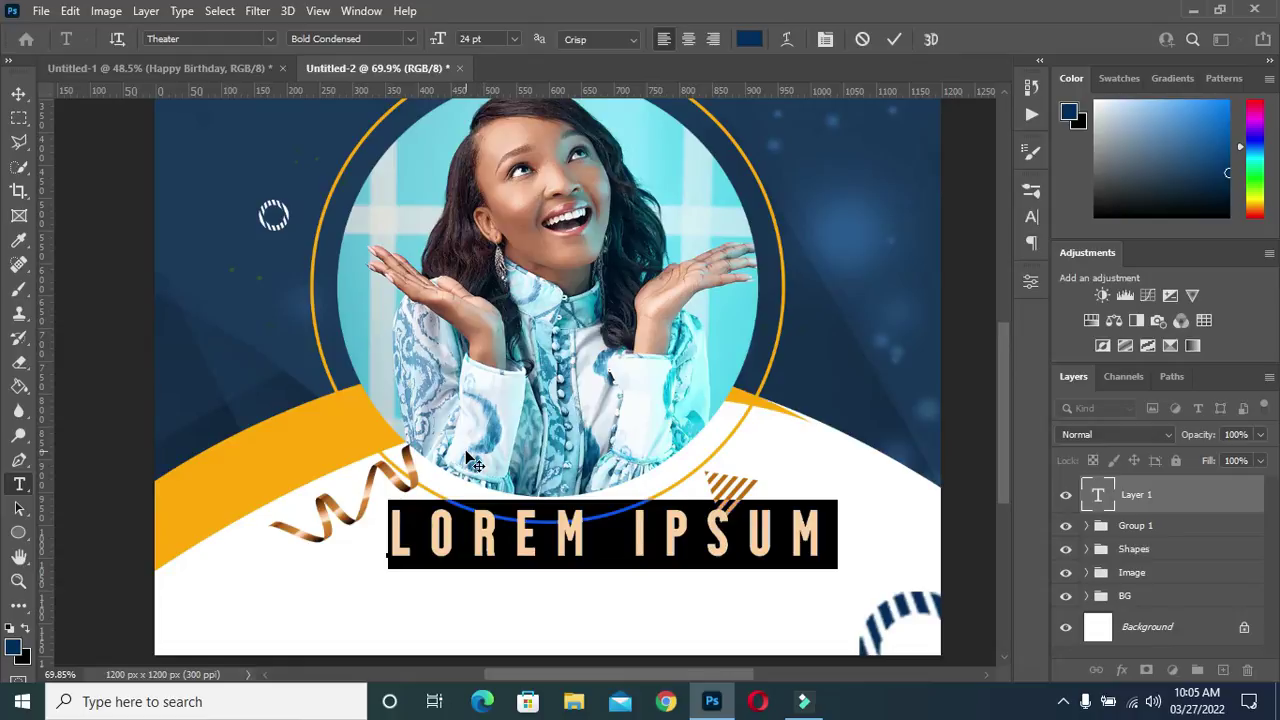
{"action": "left_click", "coordinate": [271, 38]}
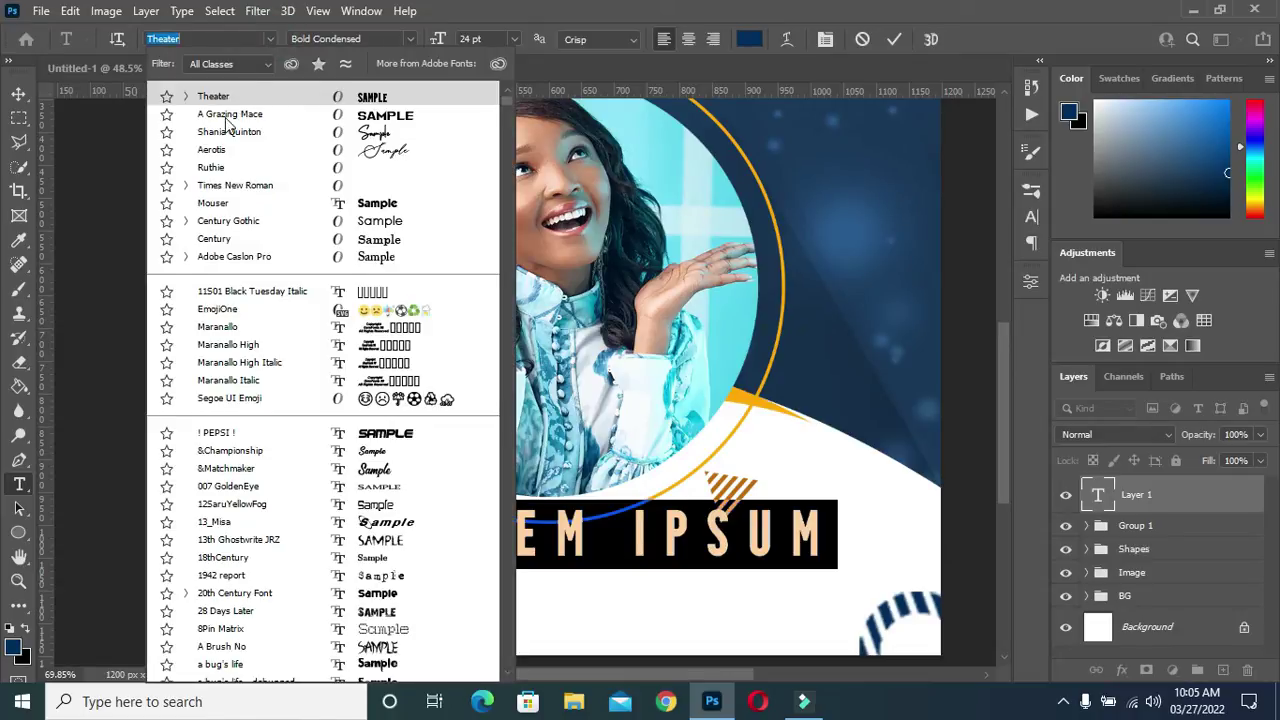
{"action": "left_click", "coordinate": [228, 122]}
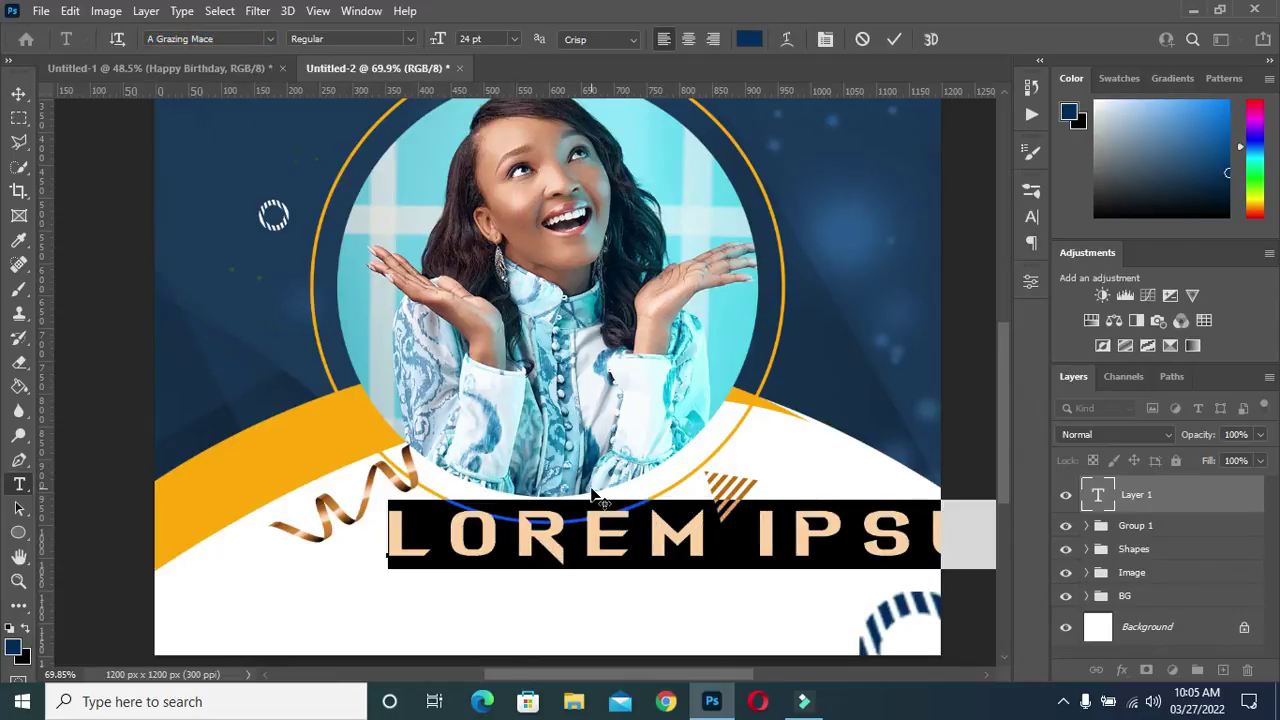
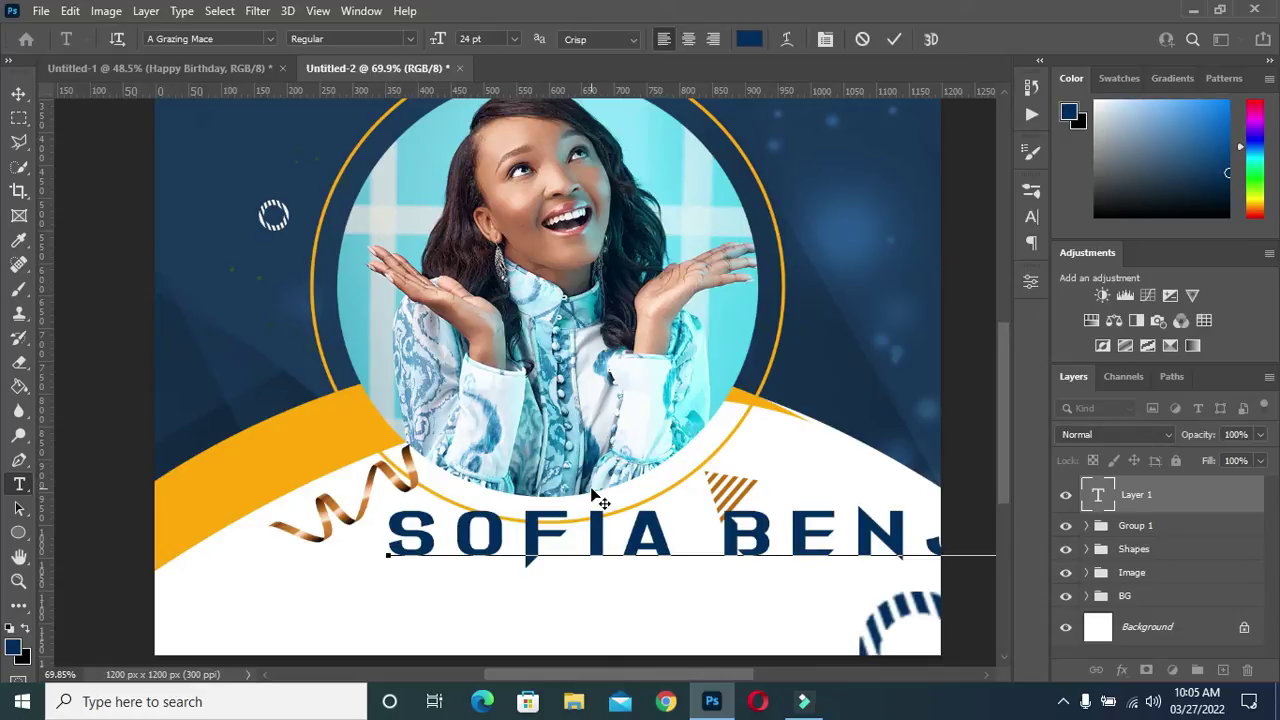
{"action": "left_click", "coordinate": [893, 38]}
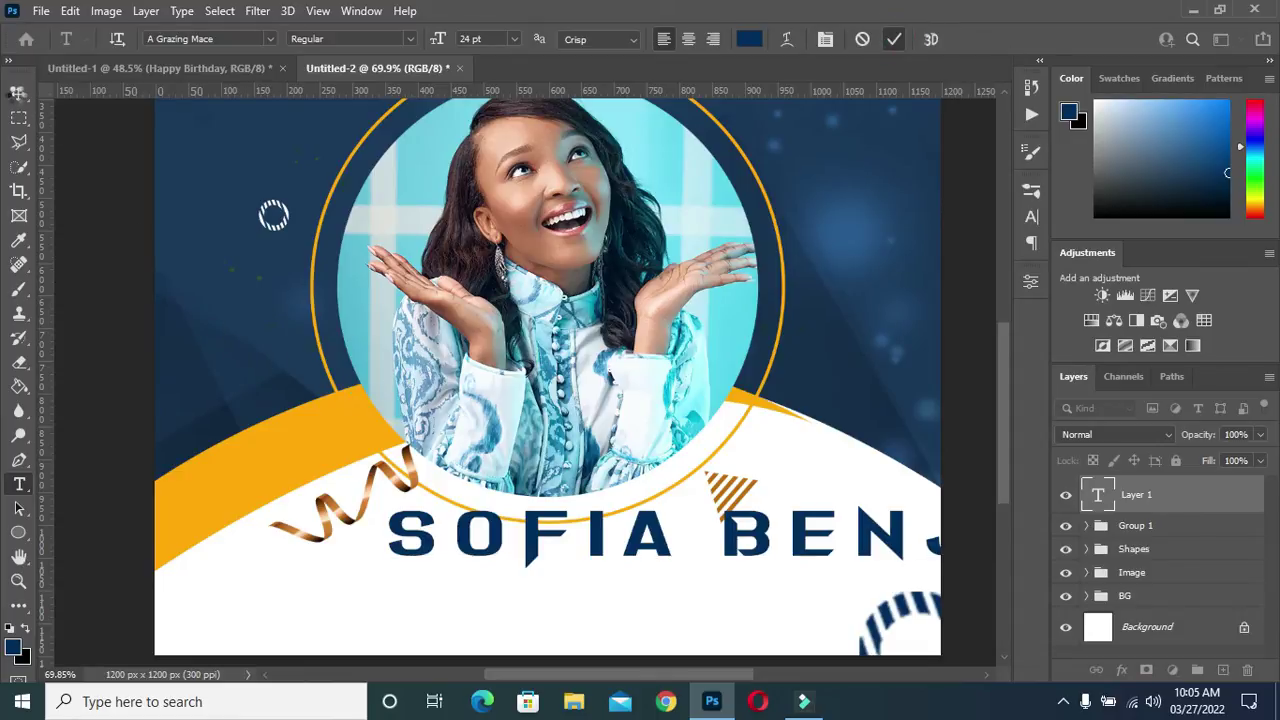
{"action": "left_click", "coordinate": [18, 93]}
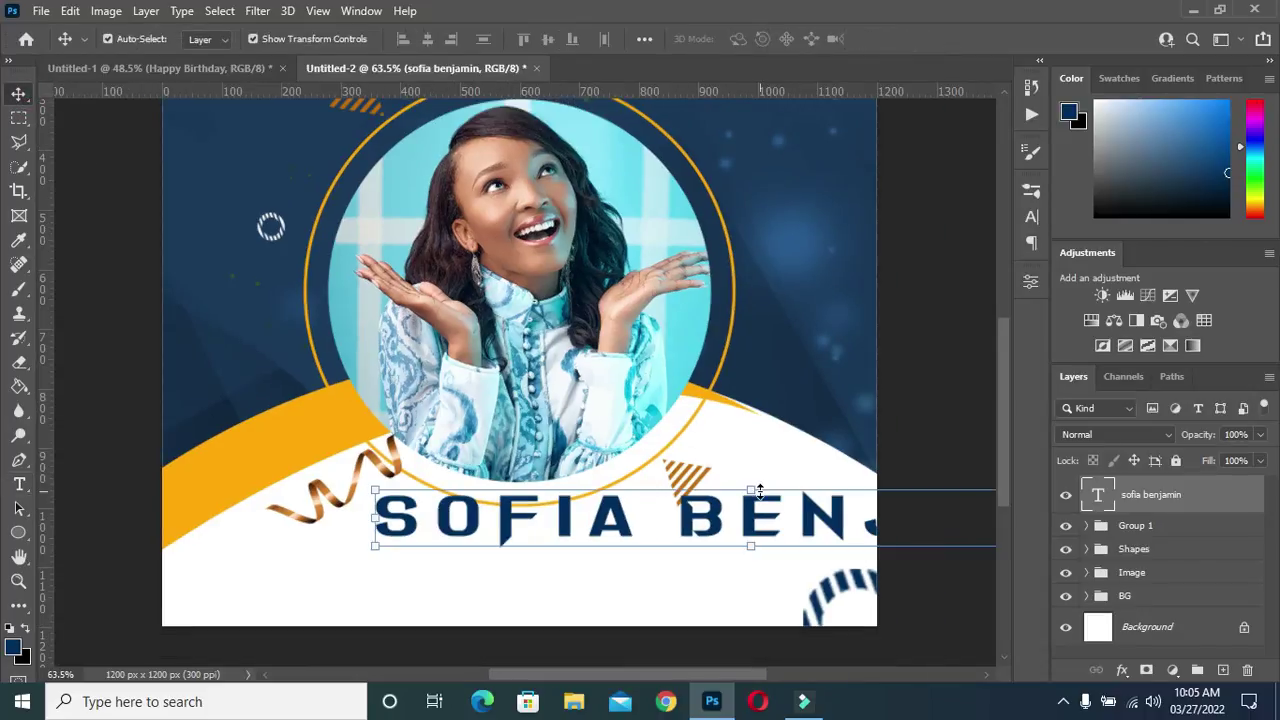
Scale the name text down to 37.73% and place it centred just beneath the circular photo
{"action": "left_click_drag", "start_coordinate": [750, 490], "coordinate": [549, 540]}
{"action": "left_click", "coordinate": [921, 37]}
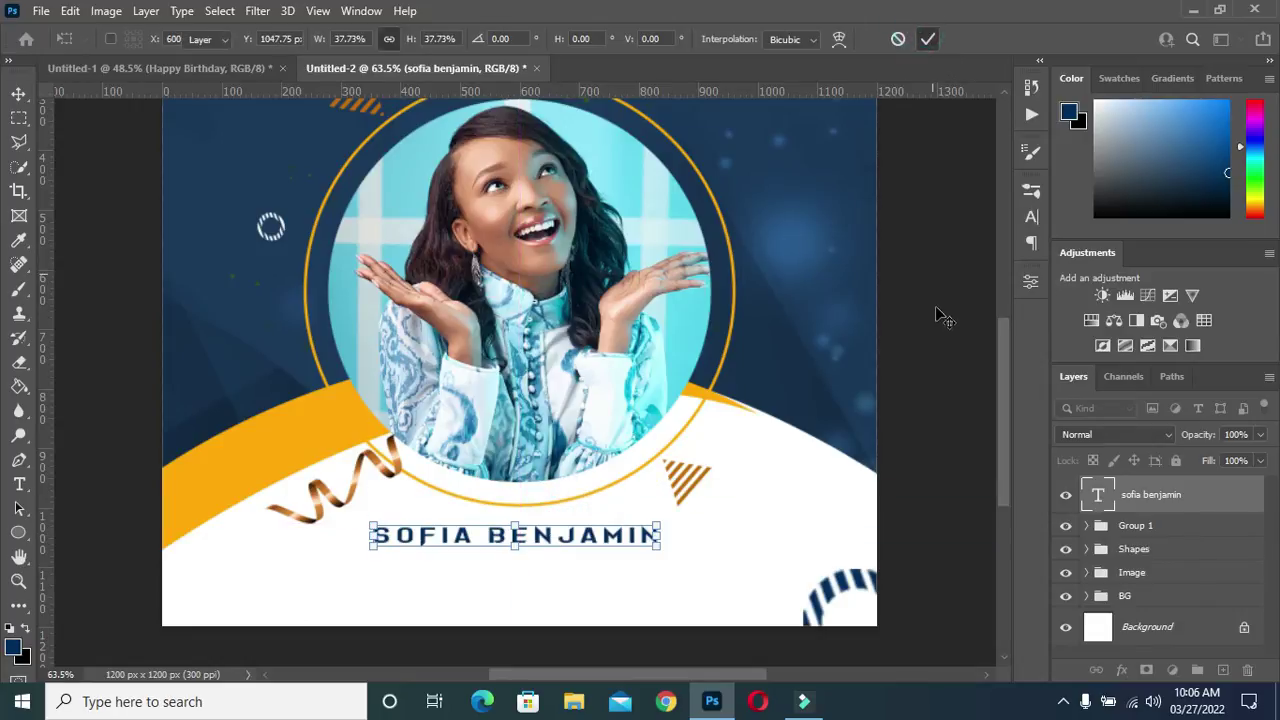
{"action": "key", "text": "Up"}
{"action": "key", "text": "Up"}
{"action": "key", "text": "Up"}
{"action": "key", "text": "Up"}
{"action": "key", "text": "Up"}
{"action": "key", "text": "Up"}
{"action": "key", "text": "Up"}
{"action": "key", "text": "Up"}
{"action": "key", "text": "Up"}
{"action": "key", "text": "Up"}
{"action": "key", "text": "Up"}
{"action": "key", "text": "Up"}
{"action": "key", "text": "Up"}
{"action": "key", "text": "Up"}
{"action": "key", "text": "Up"}
{"action": "key", "text": "Up"}
{"action": "key", "text": "Up"}
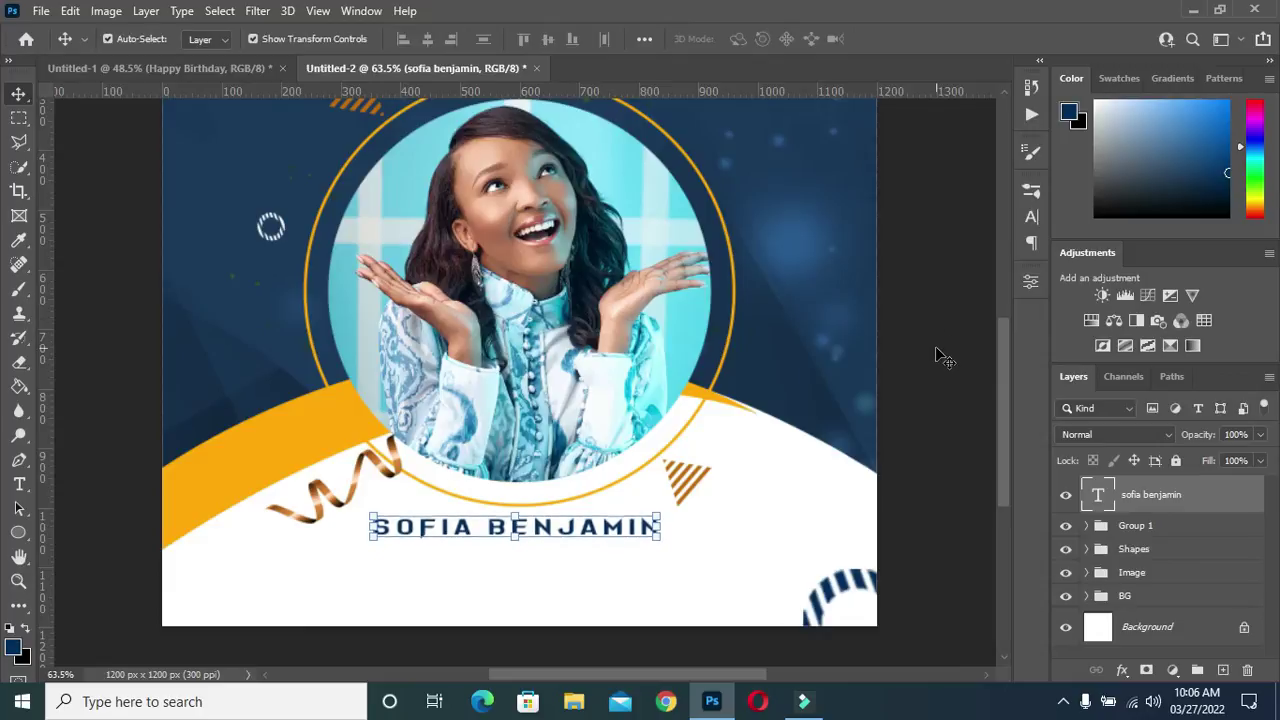
{"action": "left_click", "coordinate": [937, 345]}
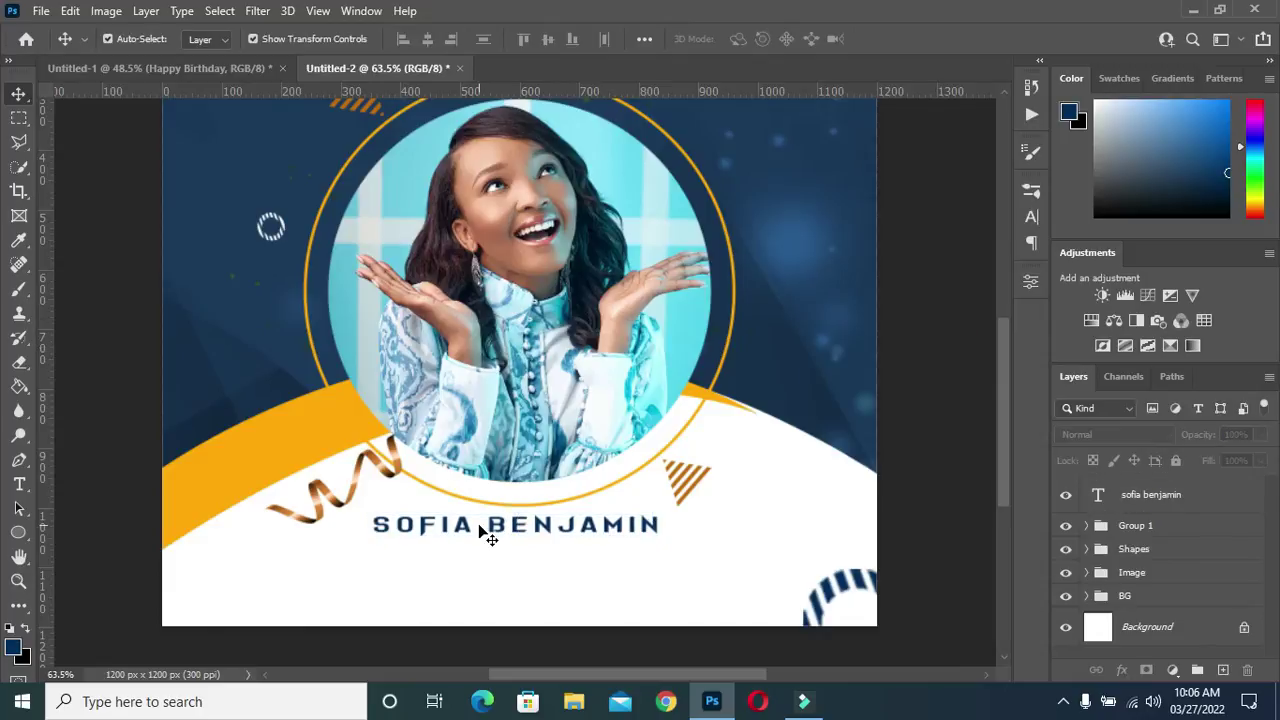
{"action": "scroll", "coordinate": [480, 528], "scroll_direction": "down", "scroll_amount": 1}
{"action": "scroll", "coordinate": [480, 528], "scroll_direction": "up", "scroll_amount": 3}
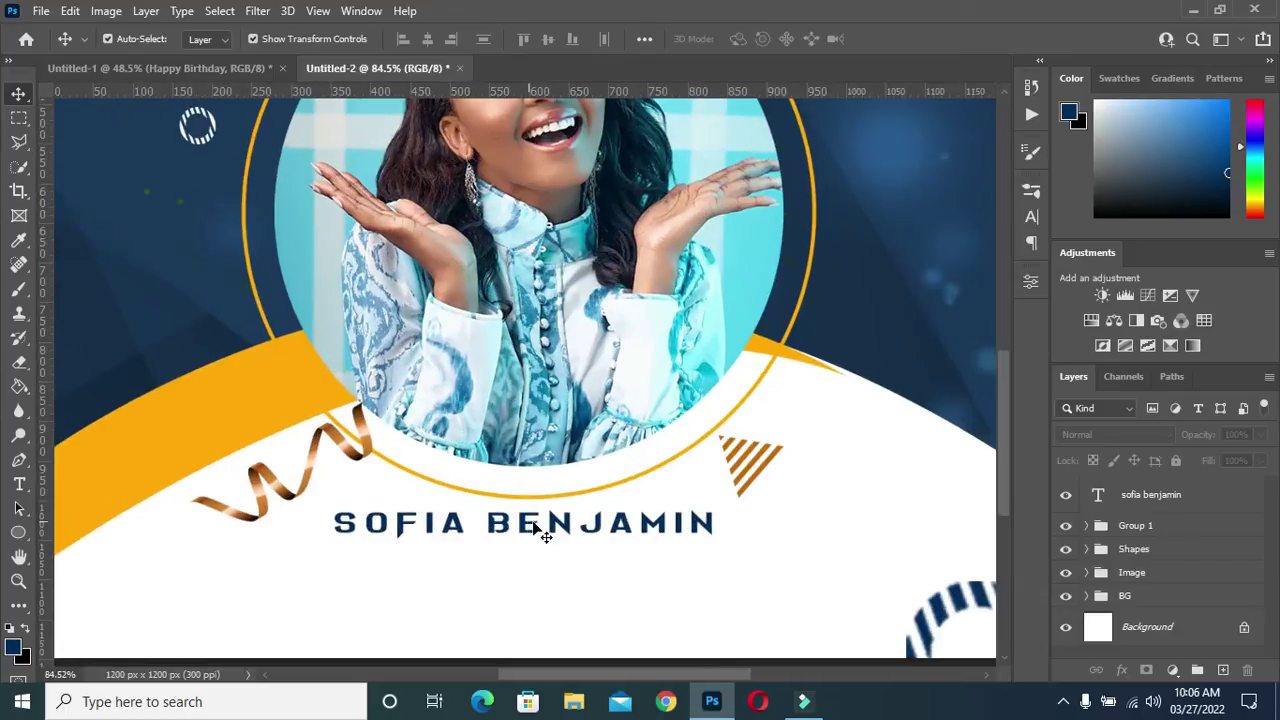
Change the name's tracking from 260 to 100 in the Character panel
{"action": "left_click", "coordinate": [1035, 216]}
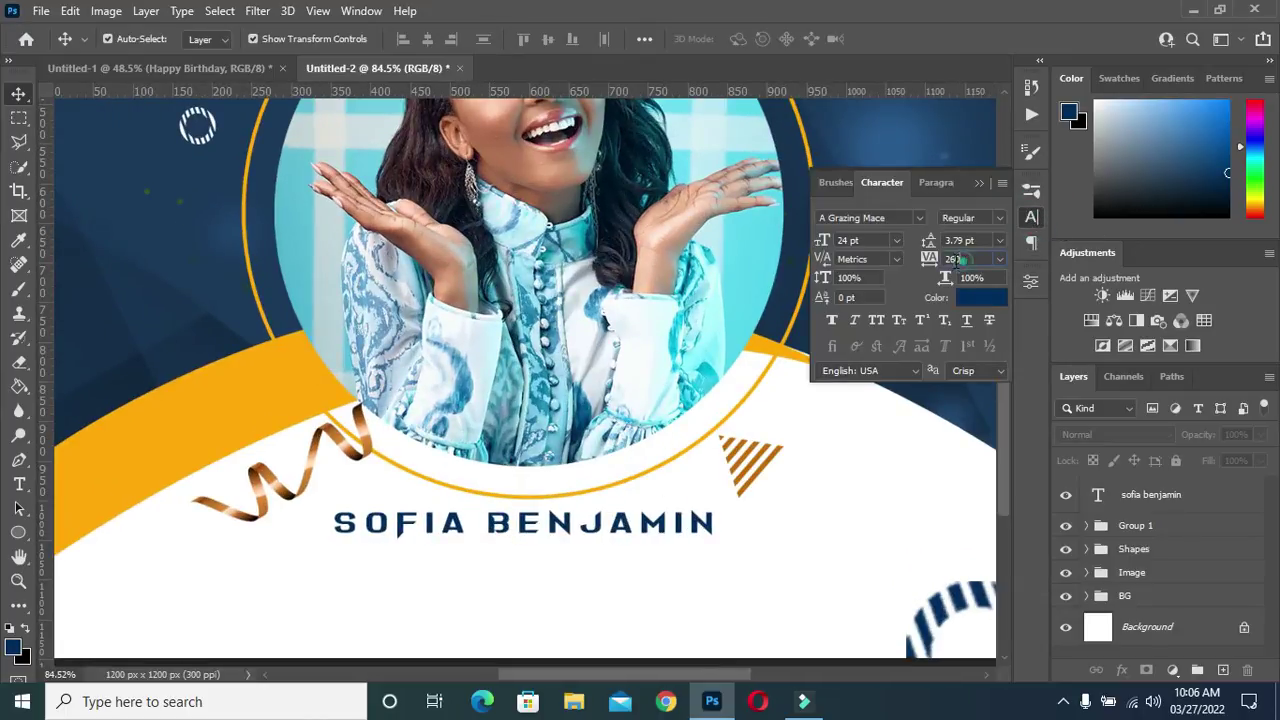
{"action": "left_click", "coordinate": [957, 261]}
{"action": "type", "text": "100"}
{"action": "left_click", "coordinate": [1155, 505]}
{"action": "left_click", "coordinate": [1155, 505]}
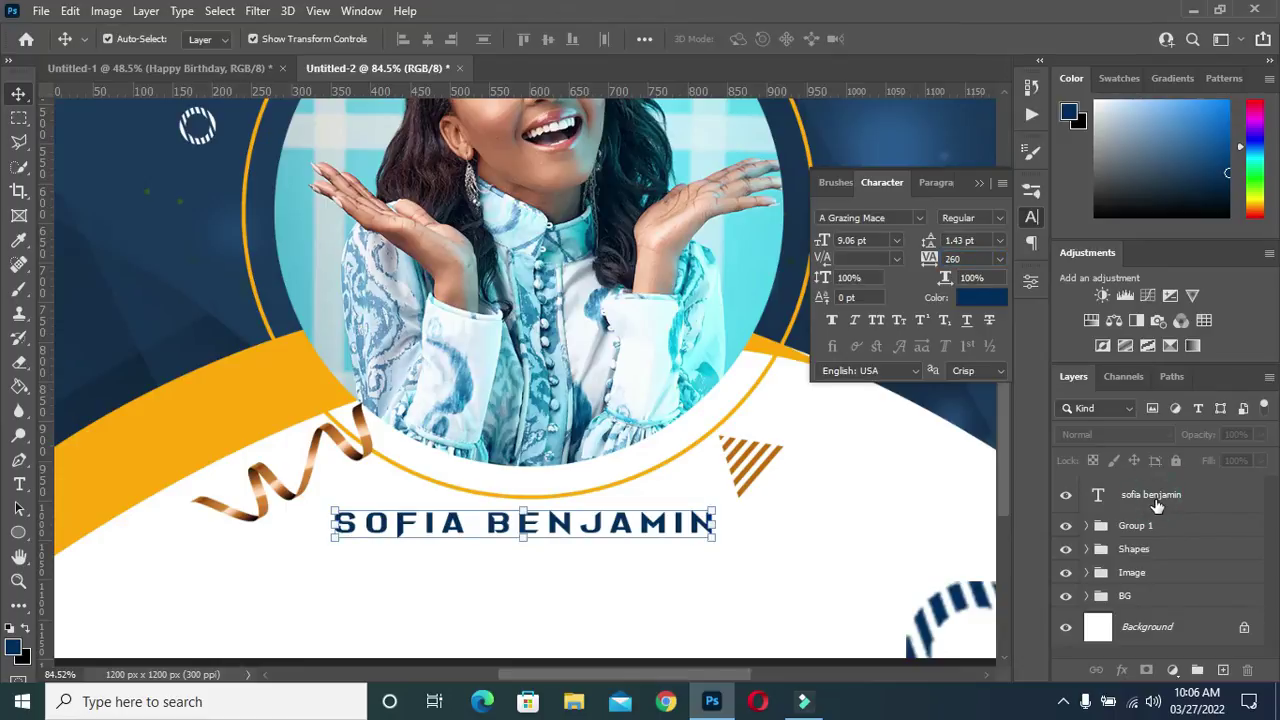
{"action": "left_click", "coordinate": [972, 259]}
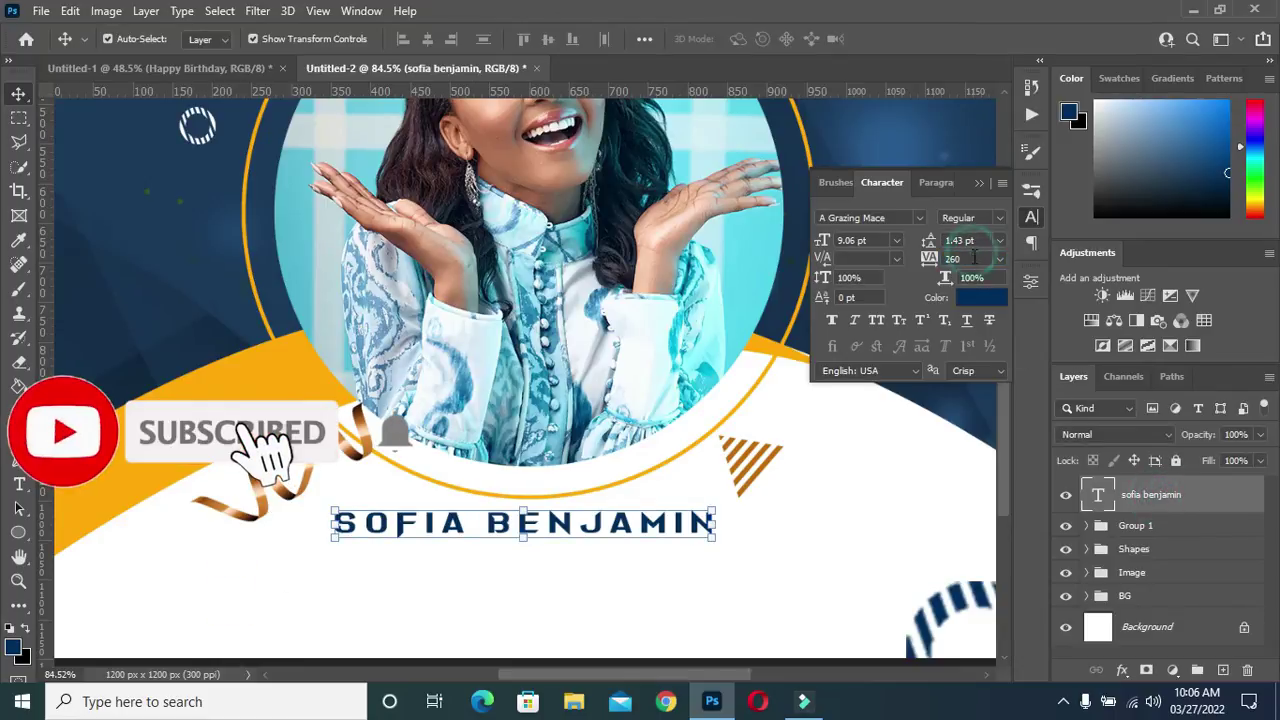
{"action": "type", "text": "100"}
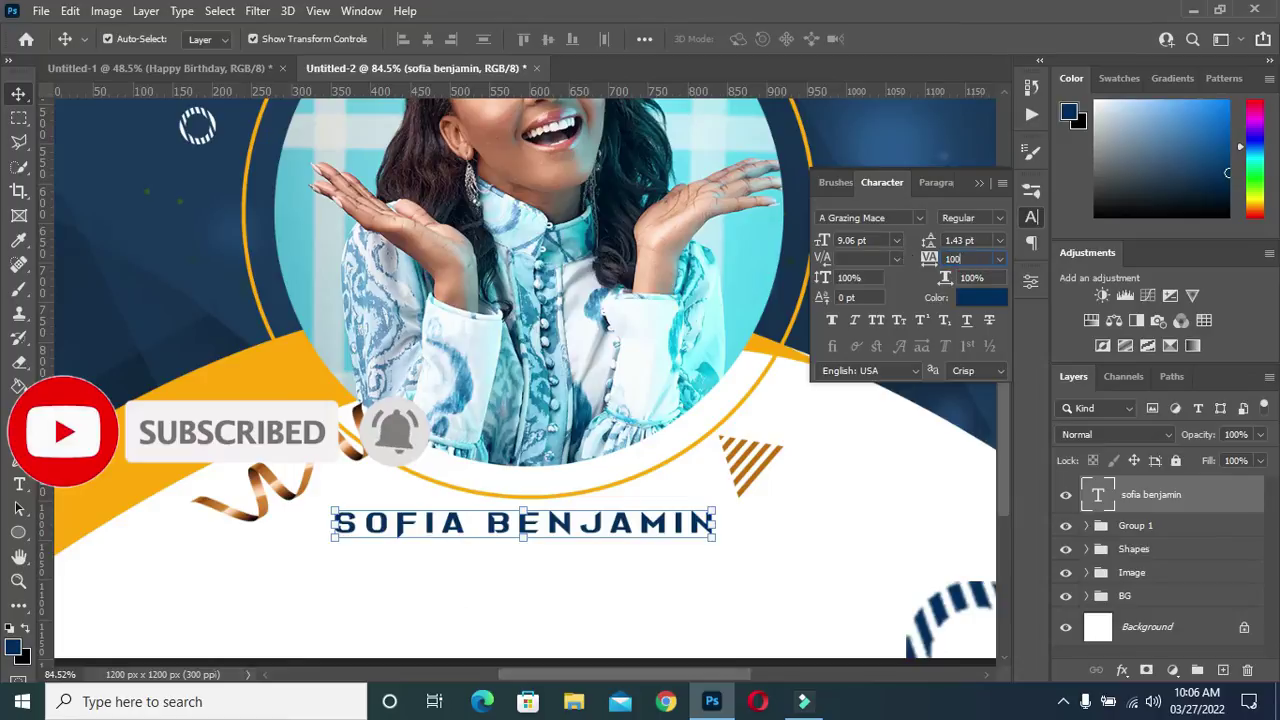
{"action": "key", "text": "Return"}
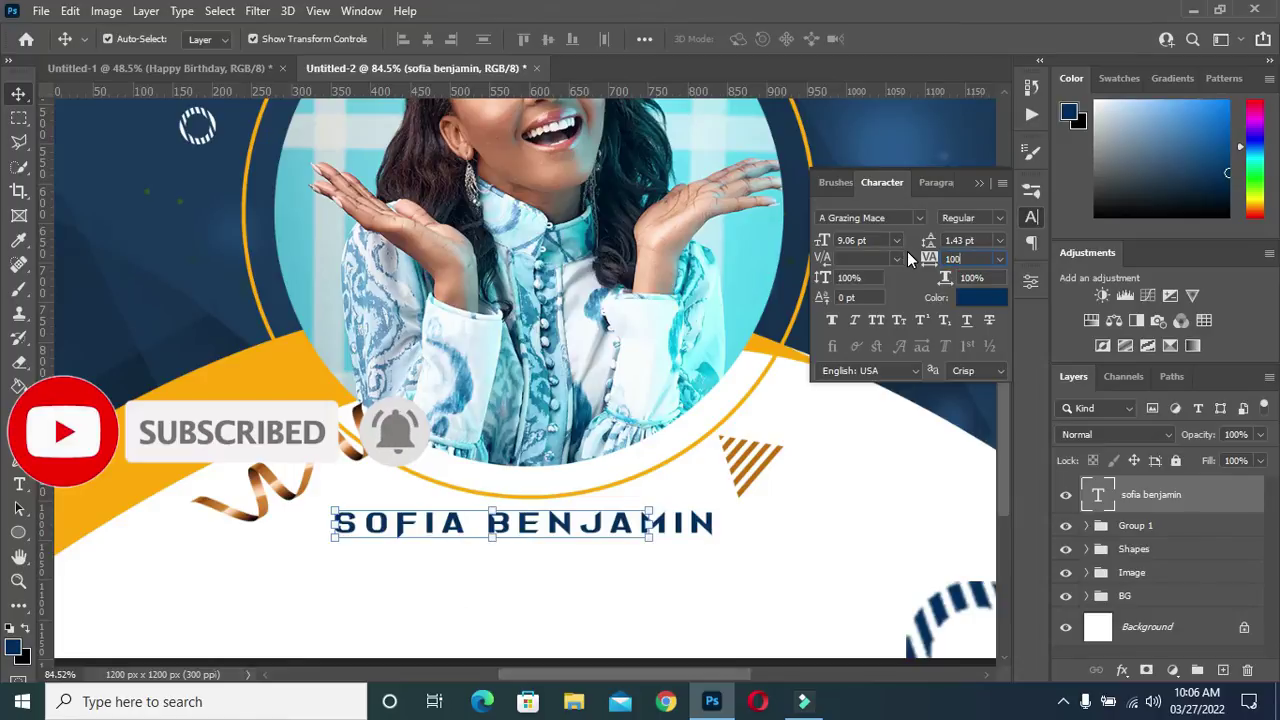
{"action": "scroll", "coordinate": [330, 390], "scroll_direction": "down", "scroll_amount": 2}
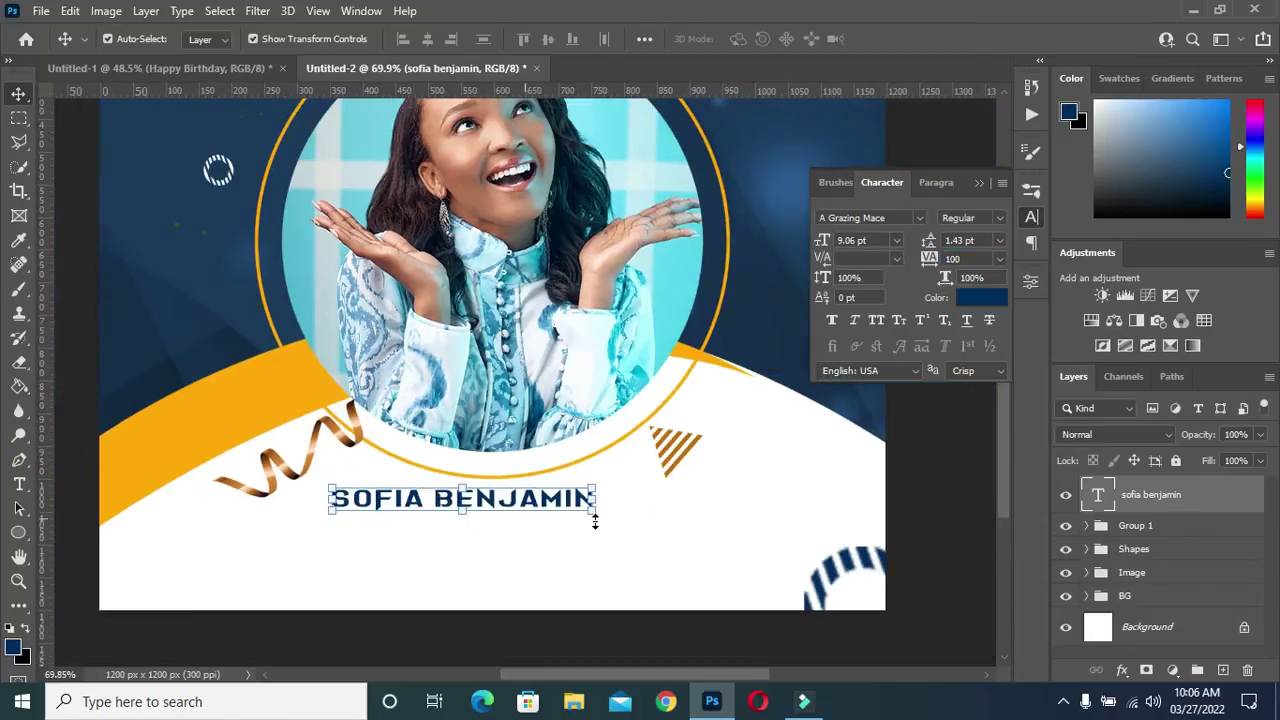
{"action": "left_click", "coordinate": [912, 512]}
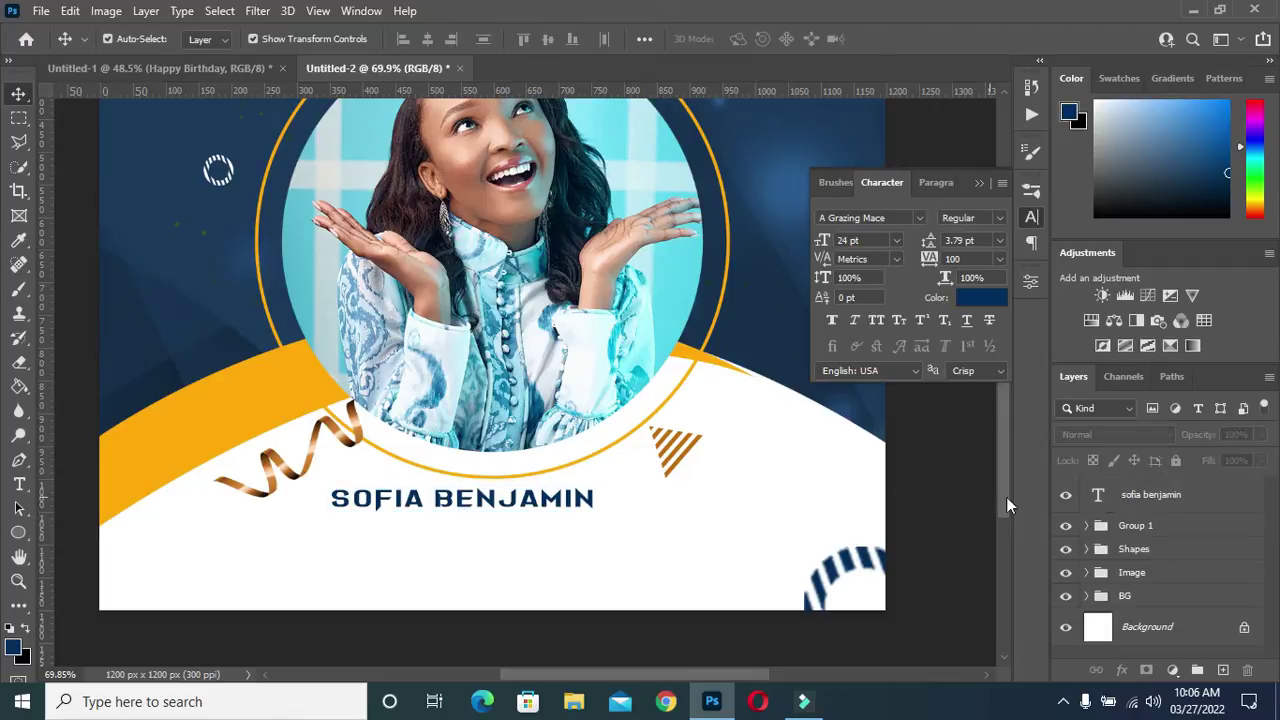
Centre the name text horizontally on the canvas using Select All and Align Horizontal Centers
{"action": "left_click", "coordinate": [1128, 494]}
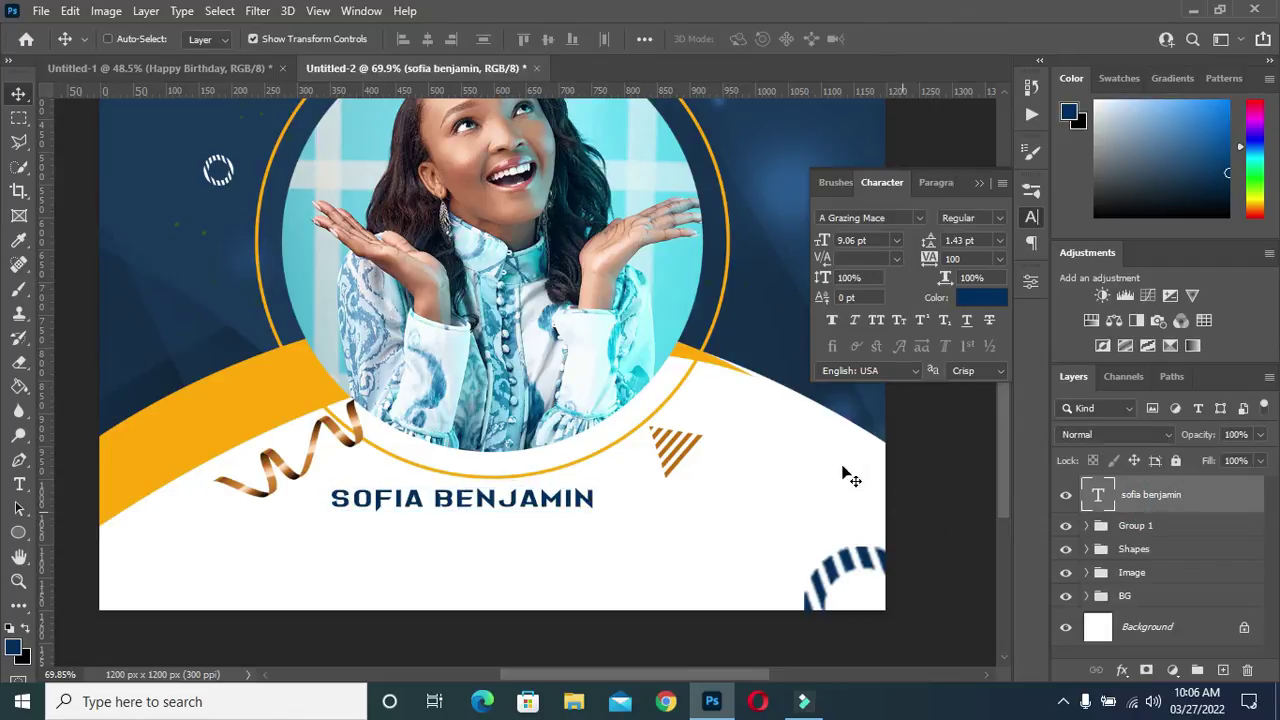
{"action": "key", "text": "ctrl+a"}
{"action": "left_click", "coordinate": [427, 39]}
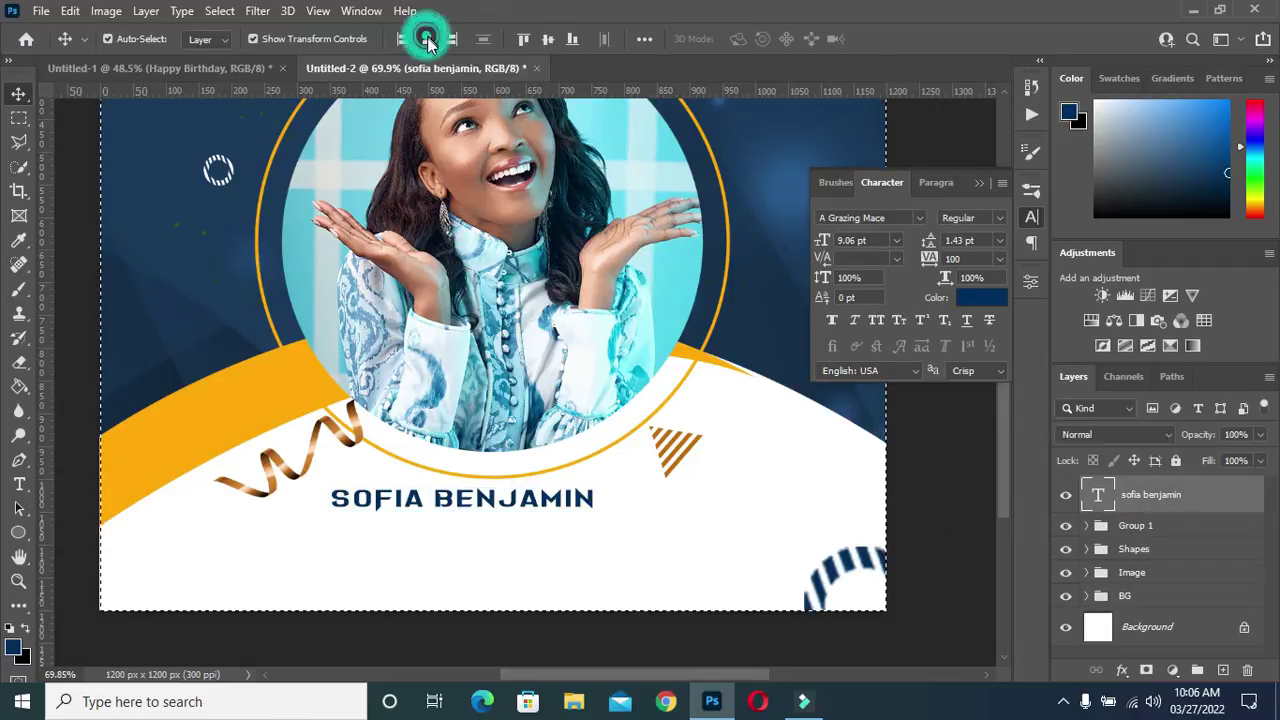
{"action": "key", "text": "ctrl"}
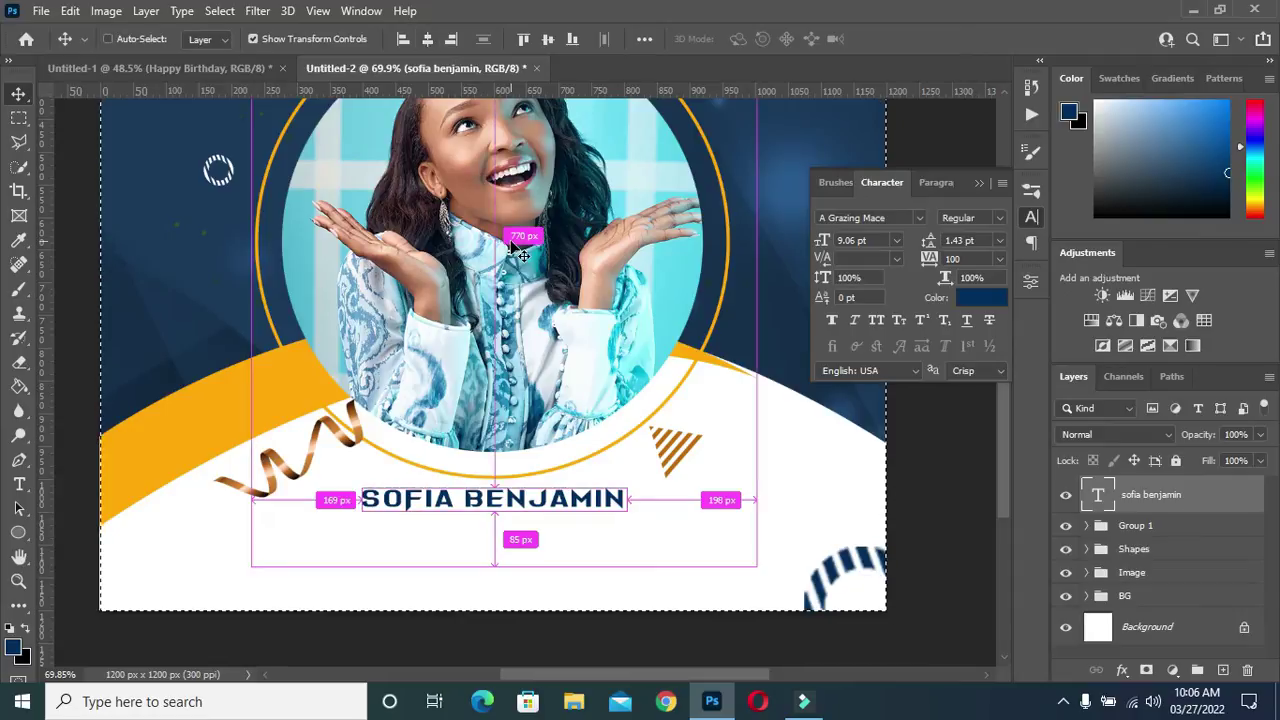
{"action": "key", "text": "ctrl+d"}
{"action": "left_click", "coordinate": [955, 473]}
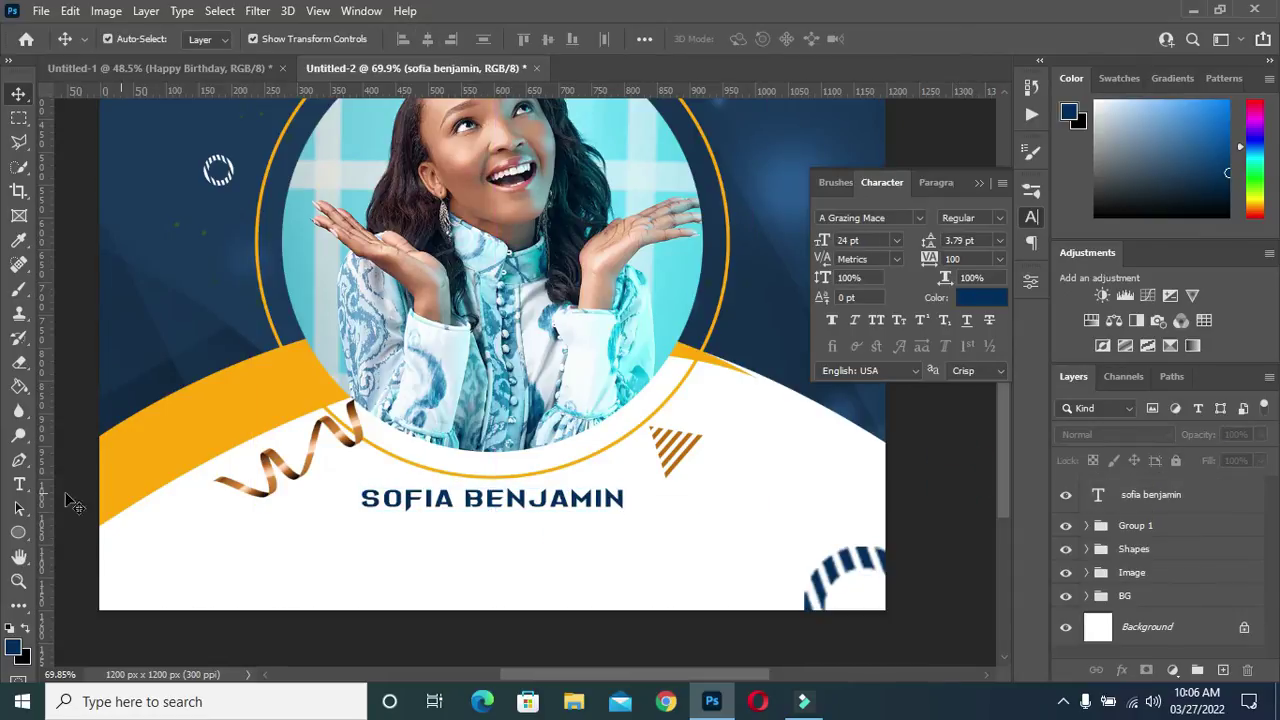
{"action": "left_click", "coordinate": [18, 532]}
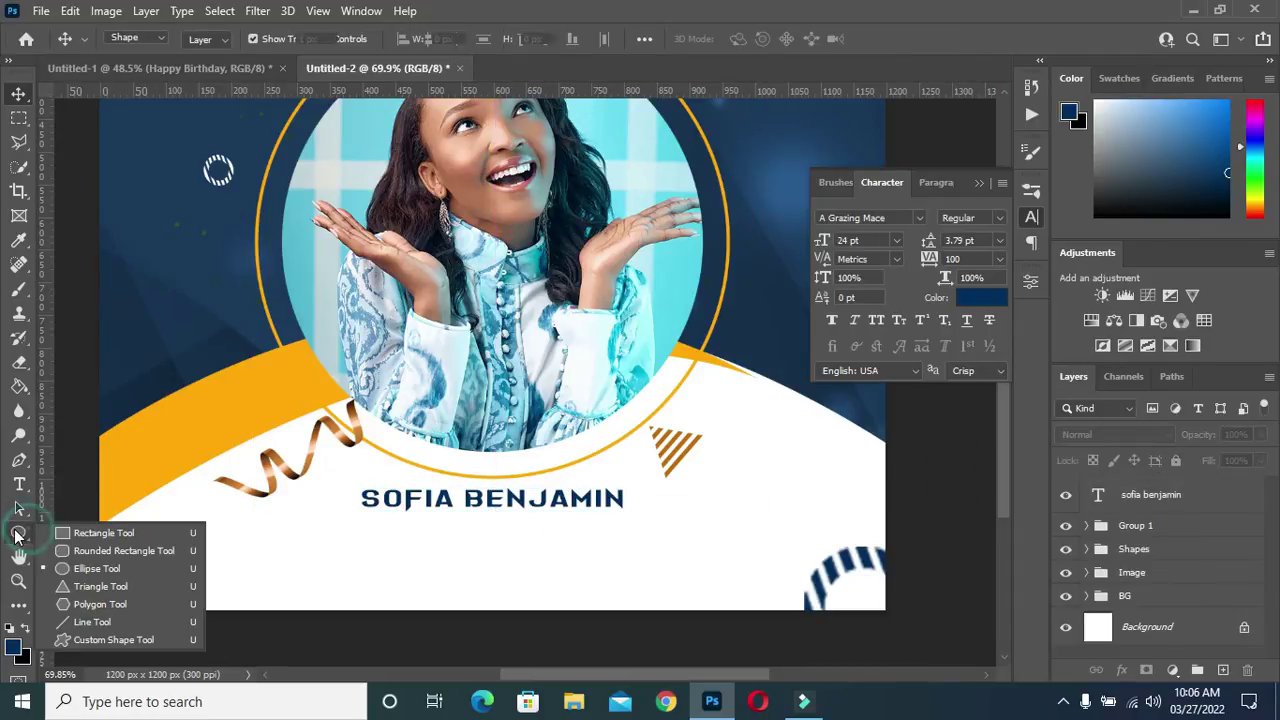
Draw a 546 × 54 px rounded rectangle under the name, fill it with the background's dark blue, and nudge it up
{"action": "left_click", "coordinate": [114, 550]}
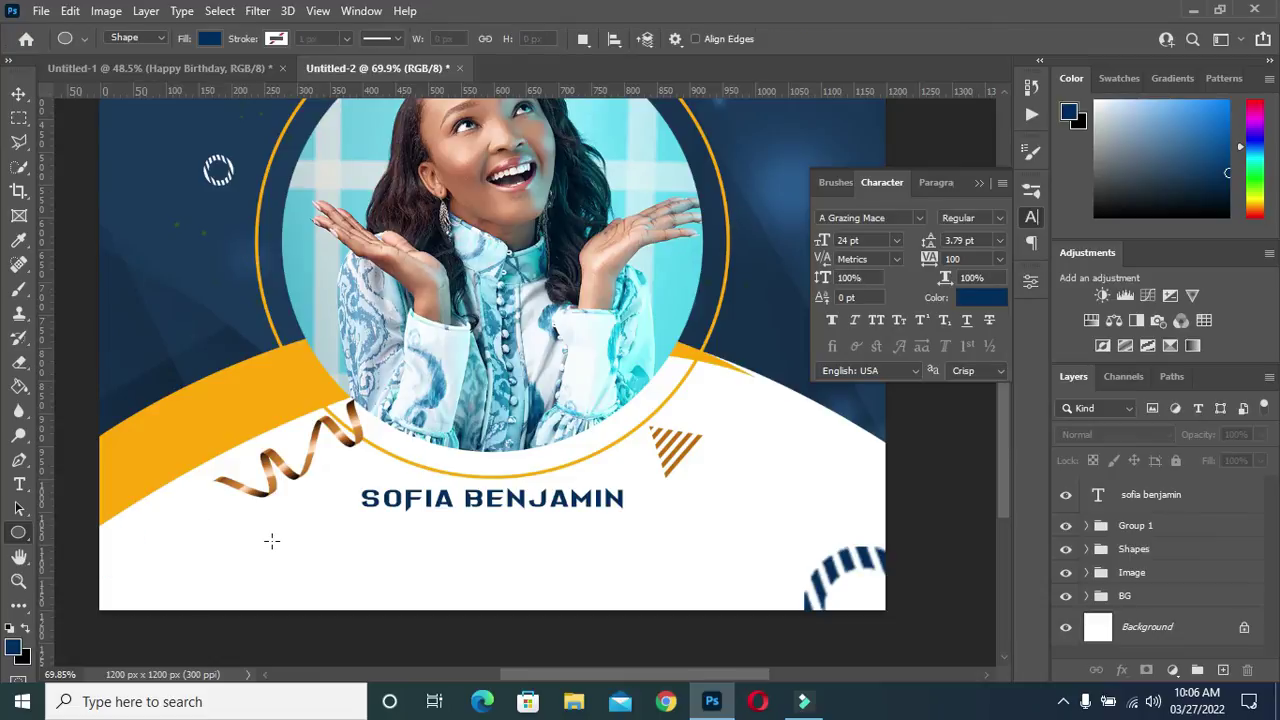
{"action": "scroll", "coordinate": [273, 540], "scroll_direction": "up", "scroll_amount": 1, "text": "alt"}
{"action": "left_click_drag", "start_coordinate": [306, 521], "coordinate": [699, 560]}
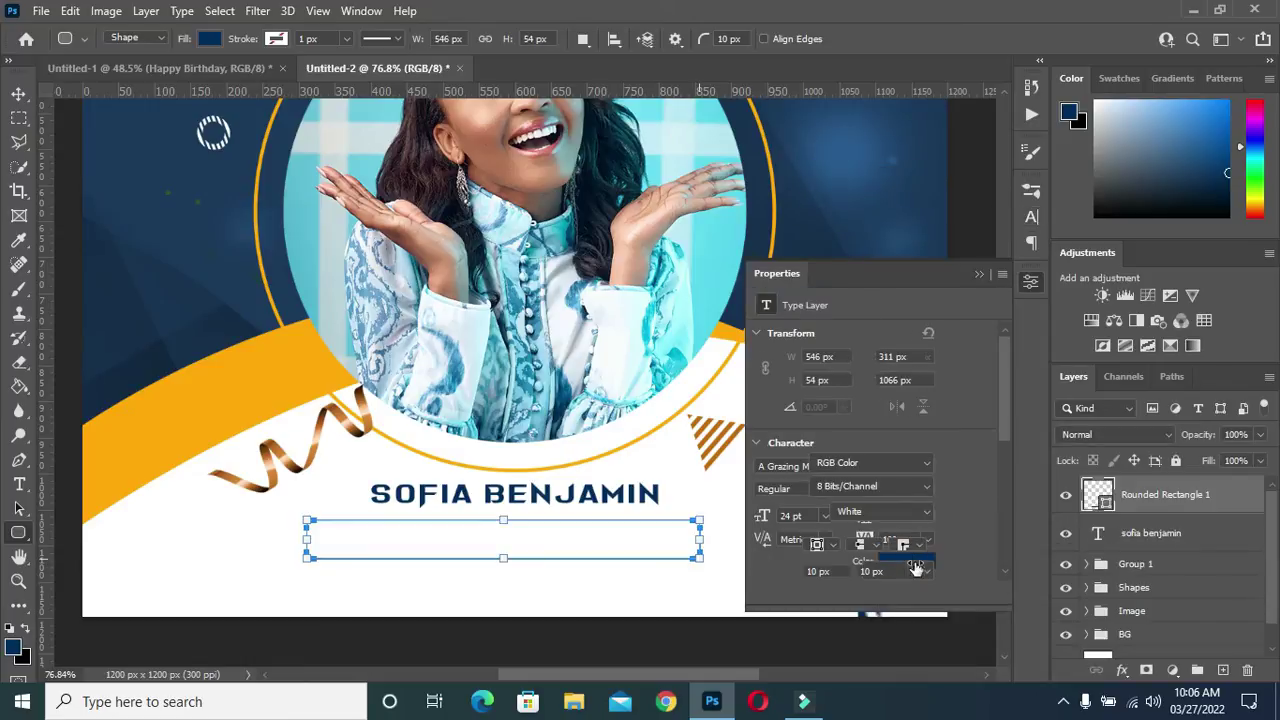
{"action": "left_click", "coordinate": [823, 471]}
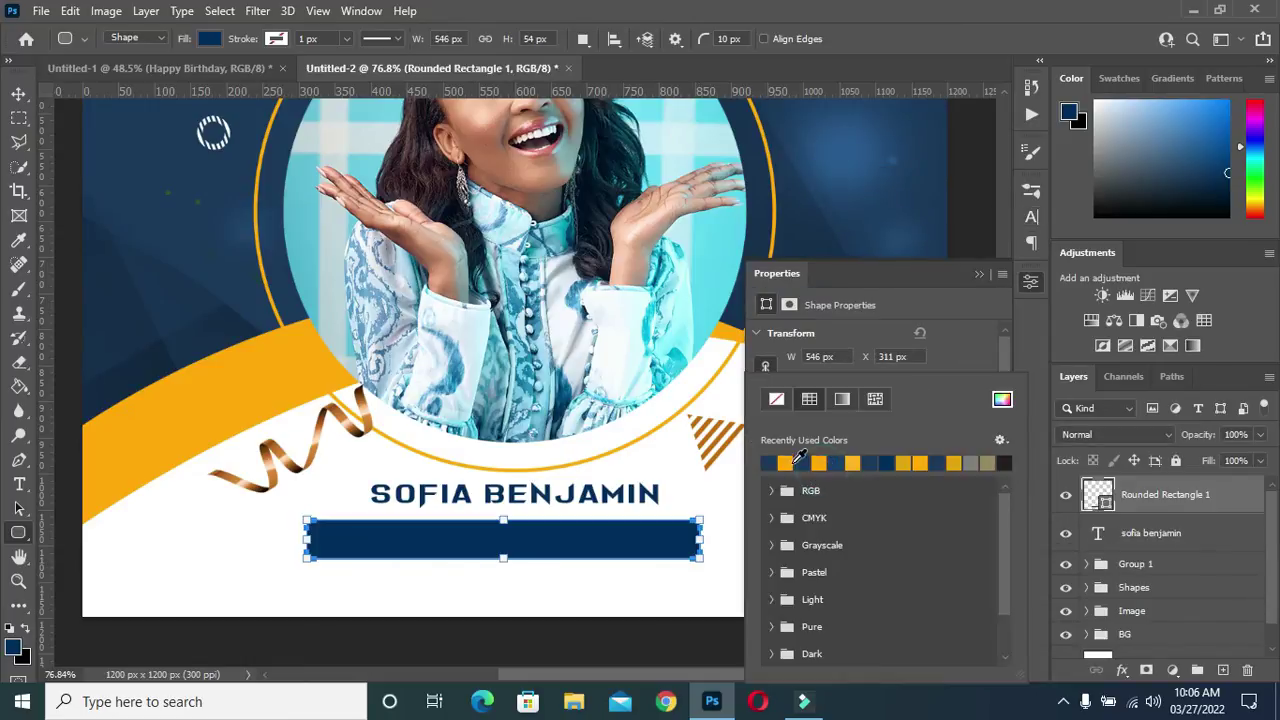
{"action": "left_click", "coordinate": [885, 328]}
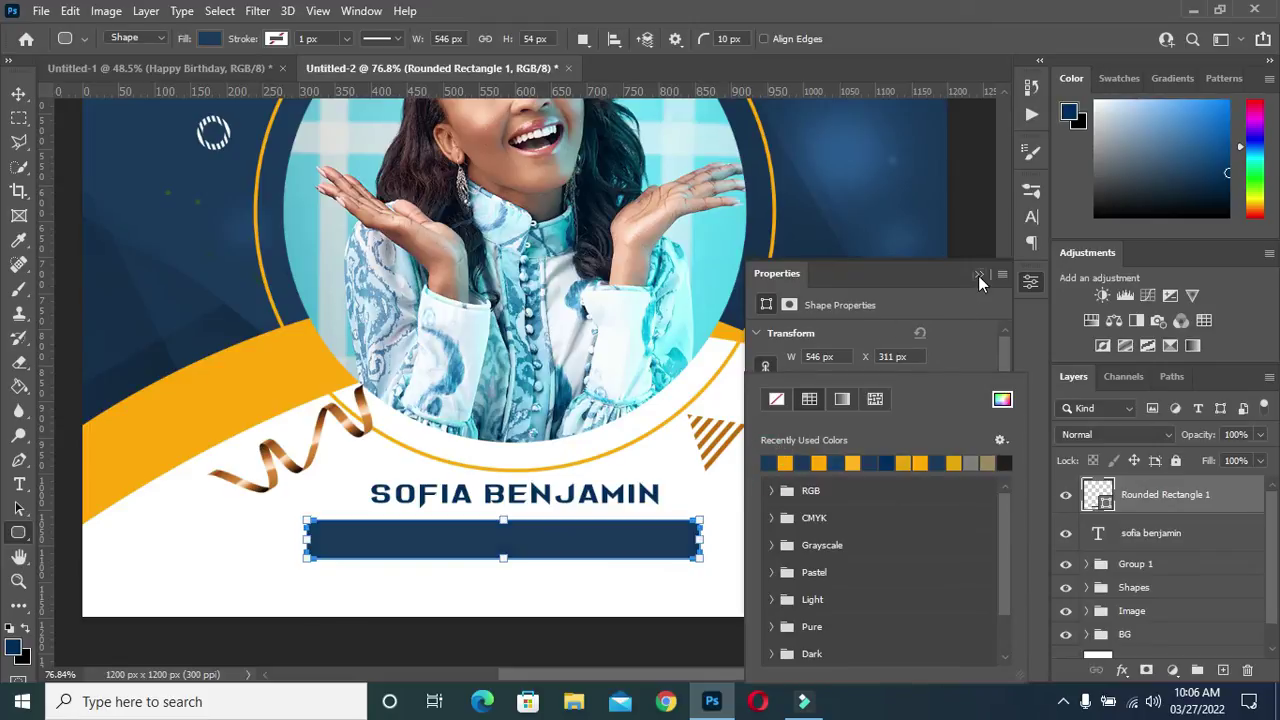
{"action": "left_click", "coordinate": [979, 274]}
{"action": "left_click", "coordinate": [19, 93]}
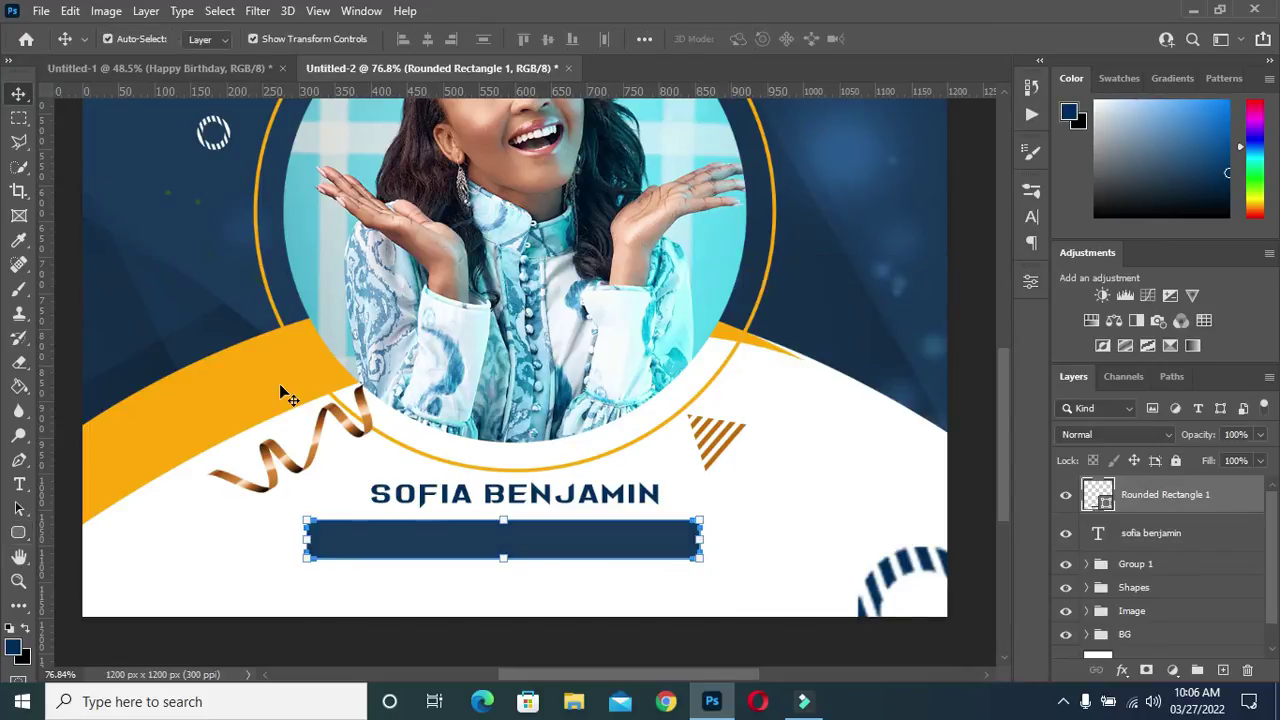
{"action": "scroll", "coordinate": [440, 510], "scroll_direction": "up", "scroll_amount": 1}
{"action": "key", "text": "Up"}
{"action": "key", "text": "Up"}
{"action": "key", "text": "Up"}
{"action": "key", "text": "Up"}
{"action": "key", "text": "Up"}
{"action": "key", "text": "Up"}
{"action": "key", "text": "Up"}
{"action": "key", "text": "Up"}
{"action": "key", "text": "Up"}
{"action": "key", "text": "Up"}
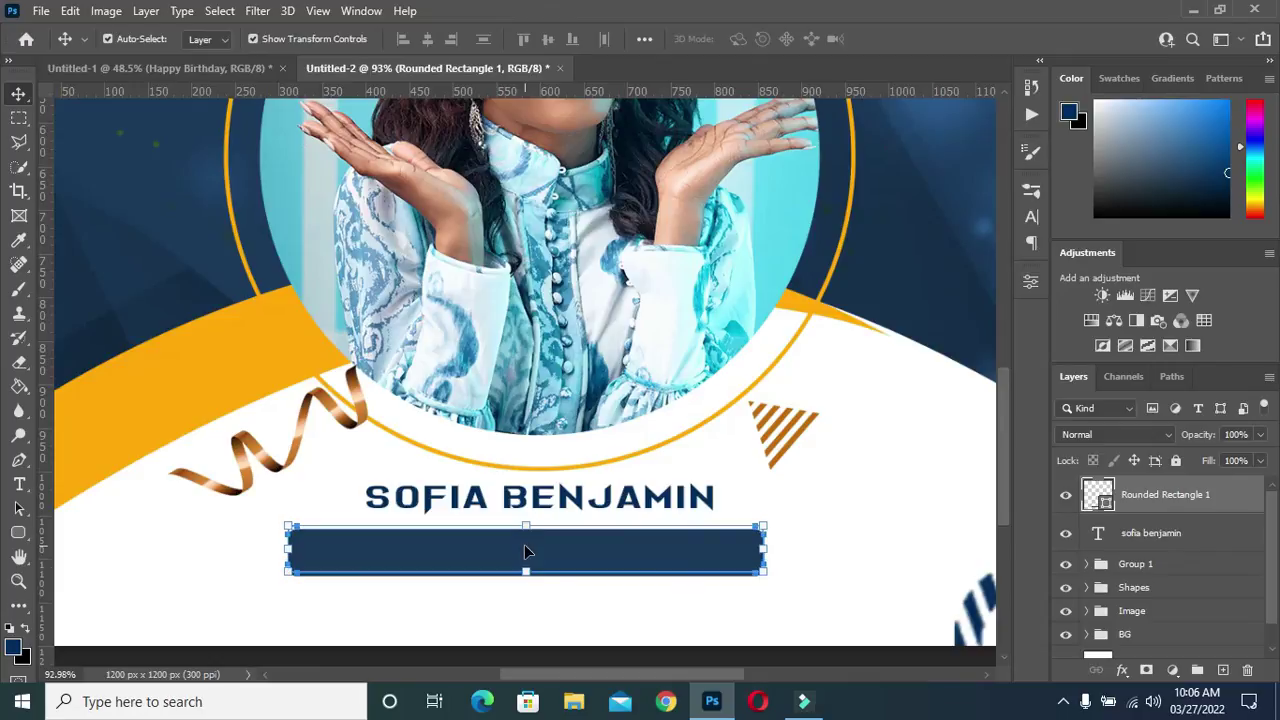
{"action": "scroll", "coordinate": [530, 553], "scroll_direction": "down", "scroll_amount": 1}
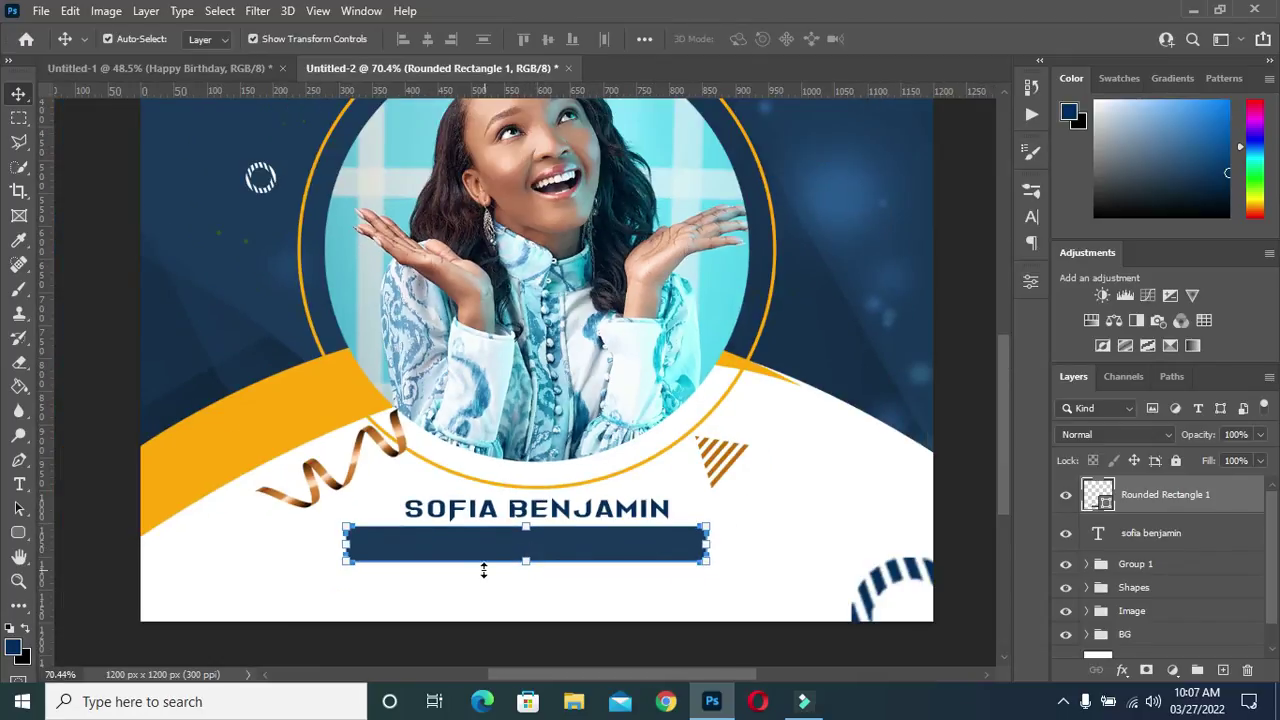
Type the date '30TH MARCH' as navy A Grazing Mace text below the bar
{"action": "key", "text": "t"}
{"action": "left_click", "coordinate": [428, 591]}
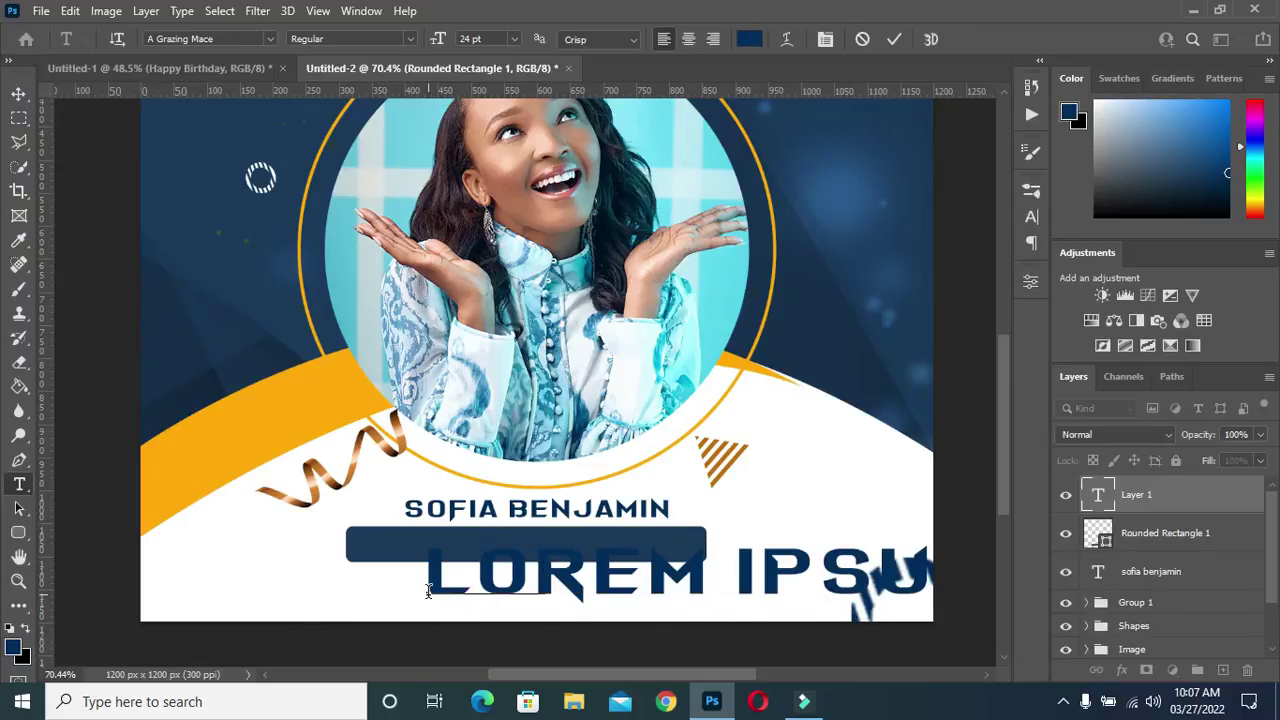
{"action": "type", "text": "30TH"}
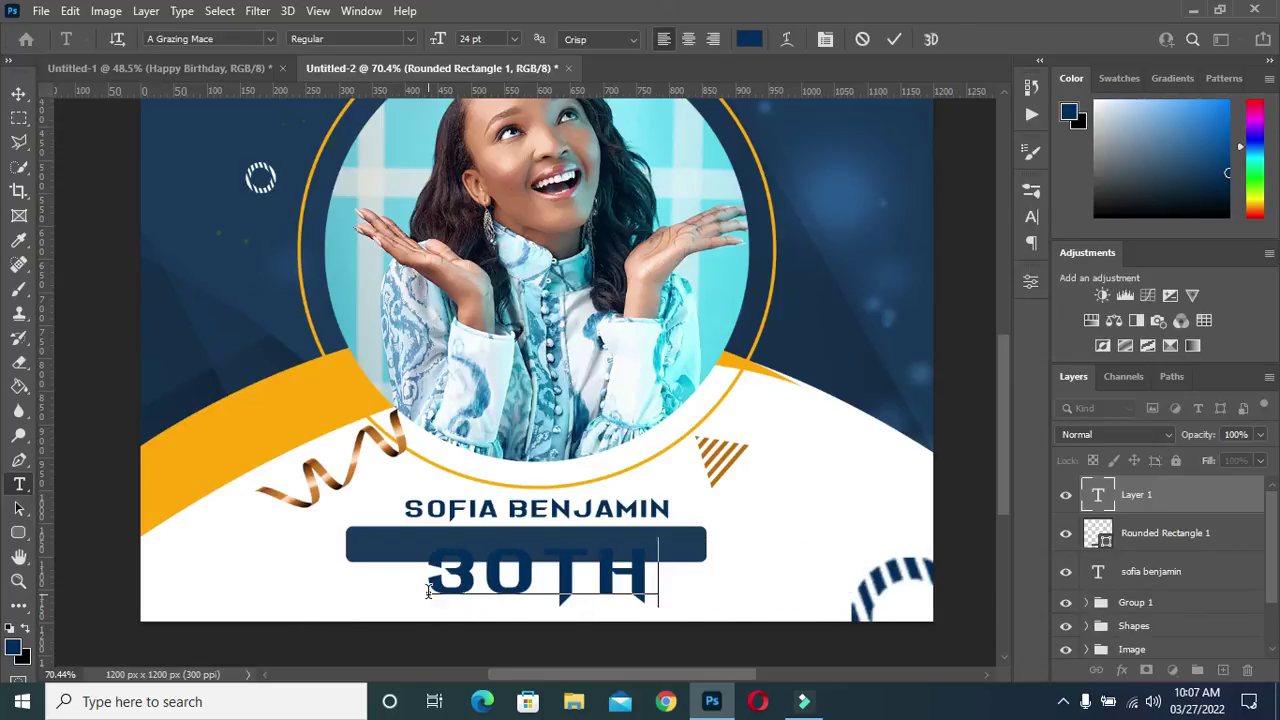
{"action": "type", "text": " MAR"}
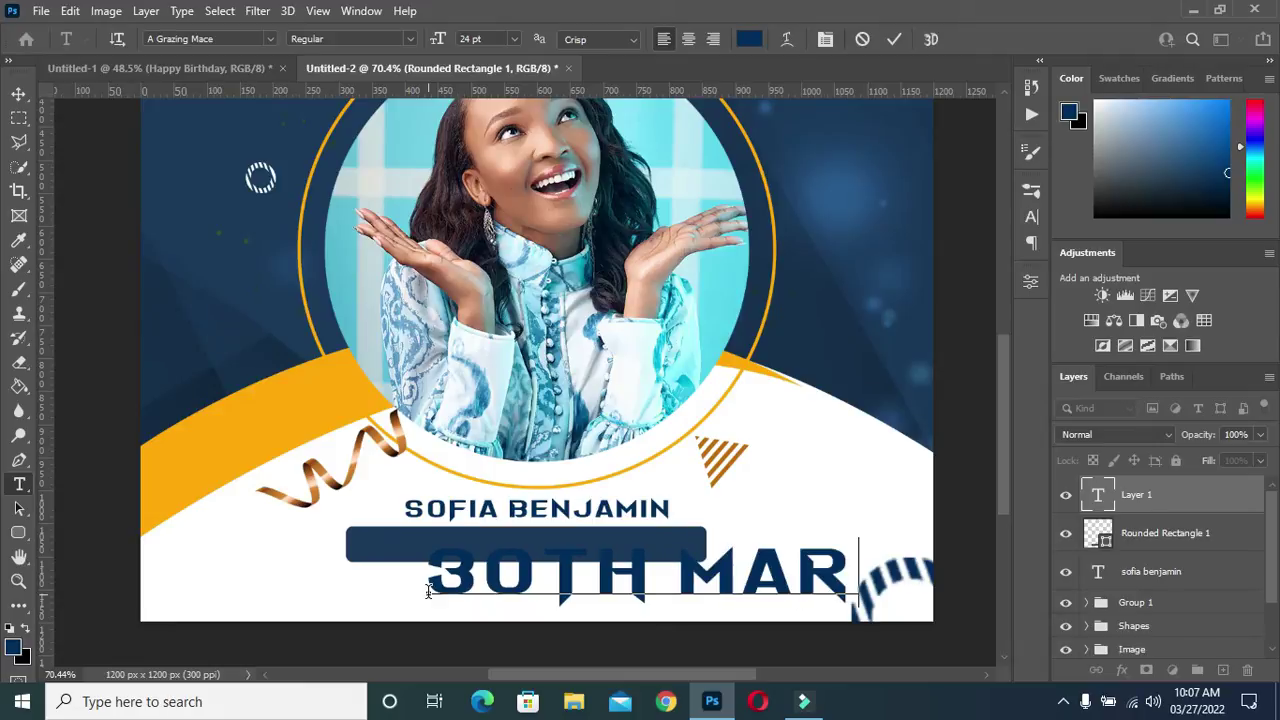
{"action": "type", "text": "C"}
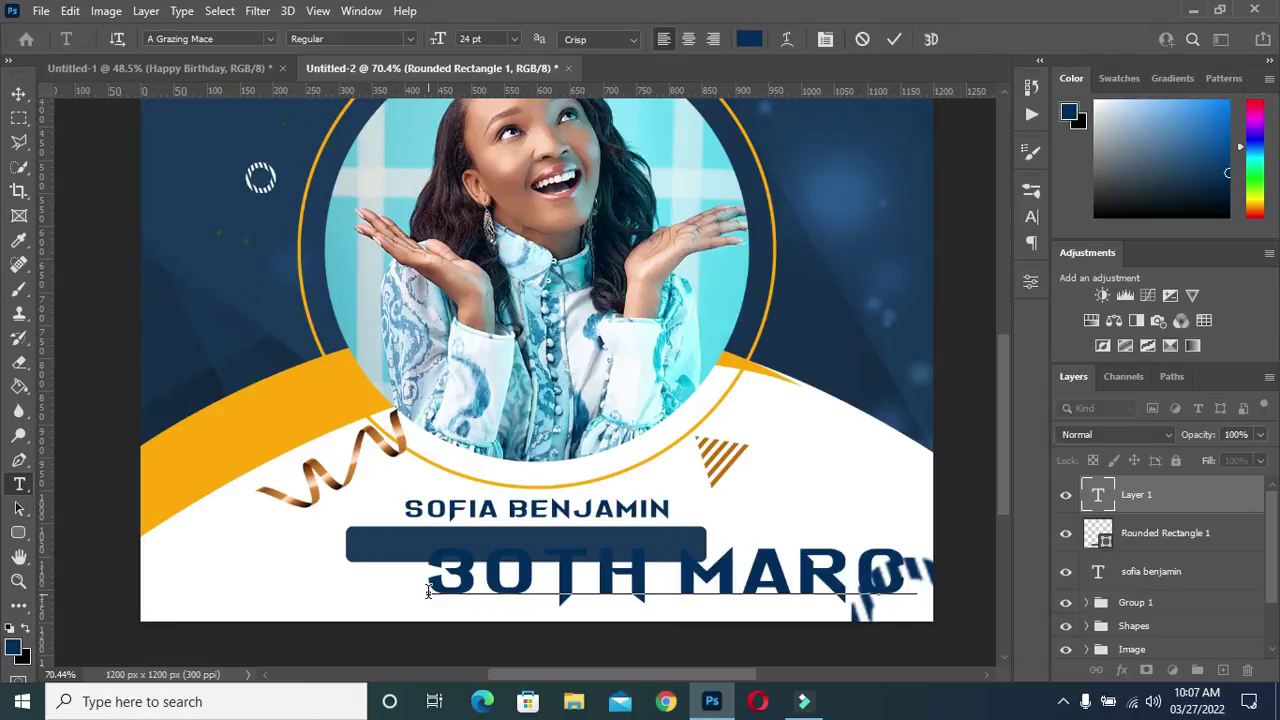
{"action": "type", "text": "H"}
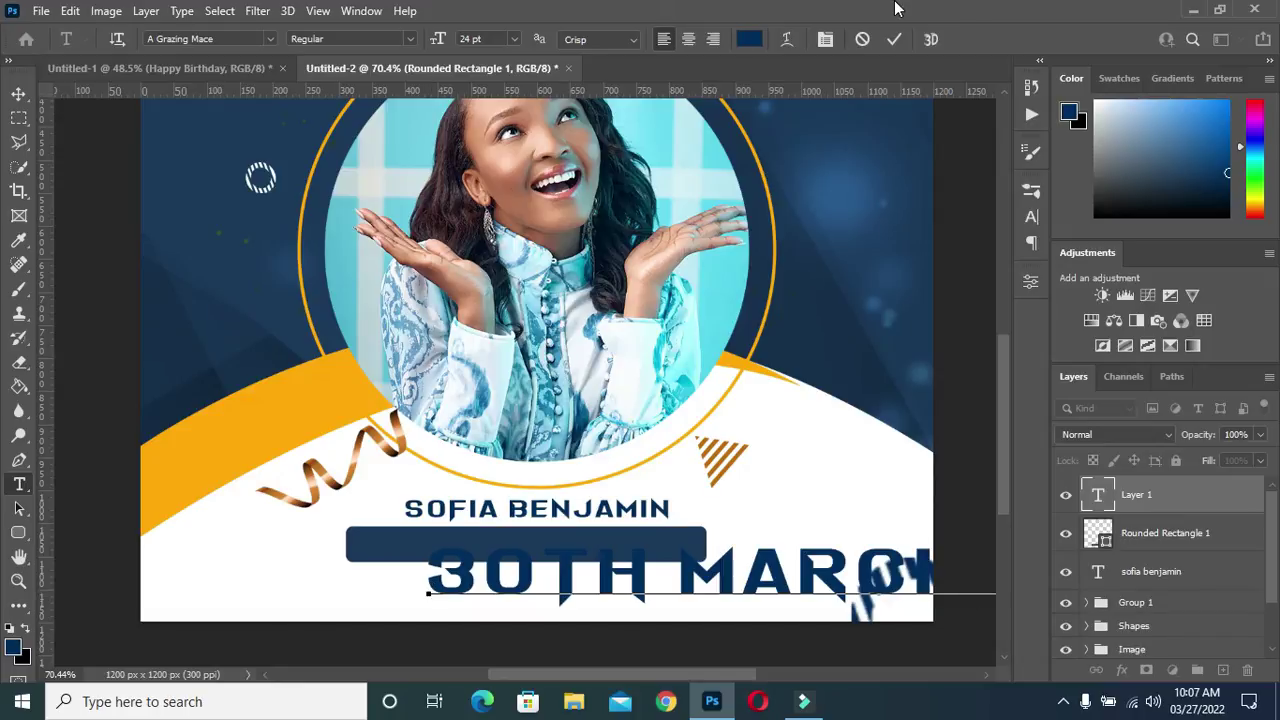
{"action": "left_click", "coordinate": [894, 39]}
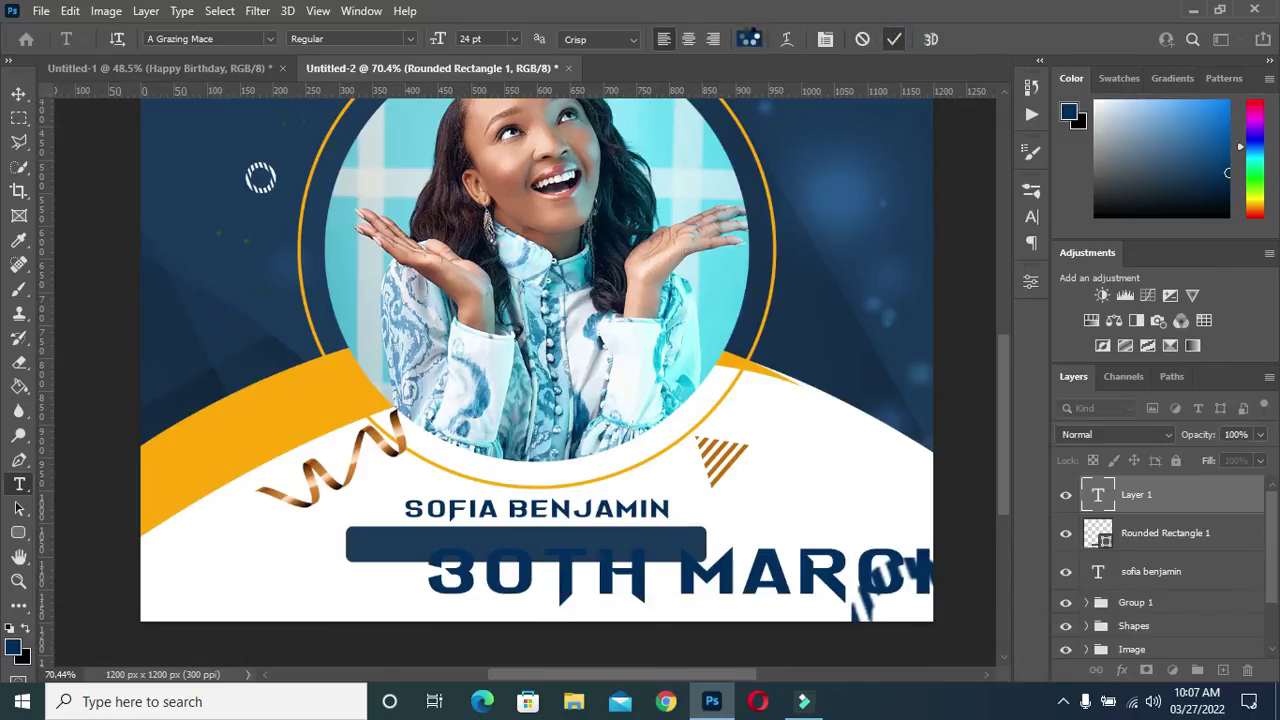
Colour the date text orange #ffa800, sampled from the flyer's curve
{"action": "left_click", "coordinate": [750, 40]}
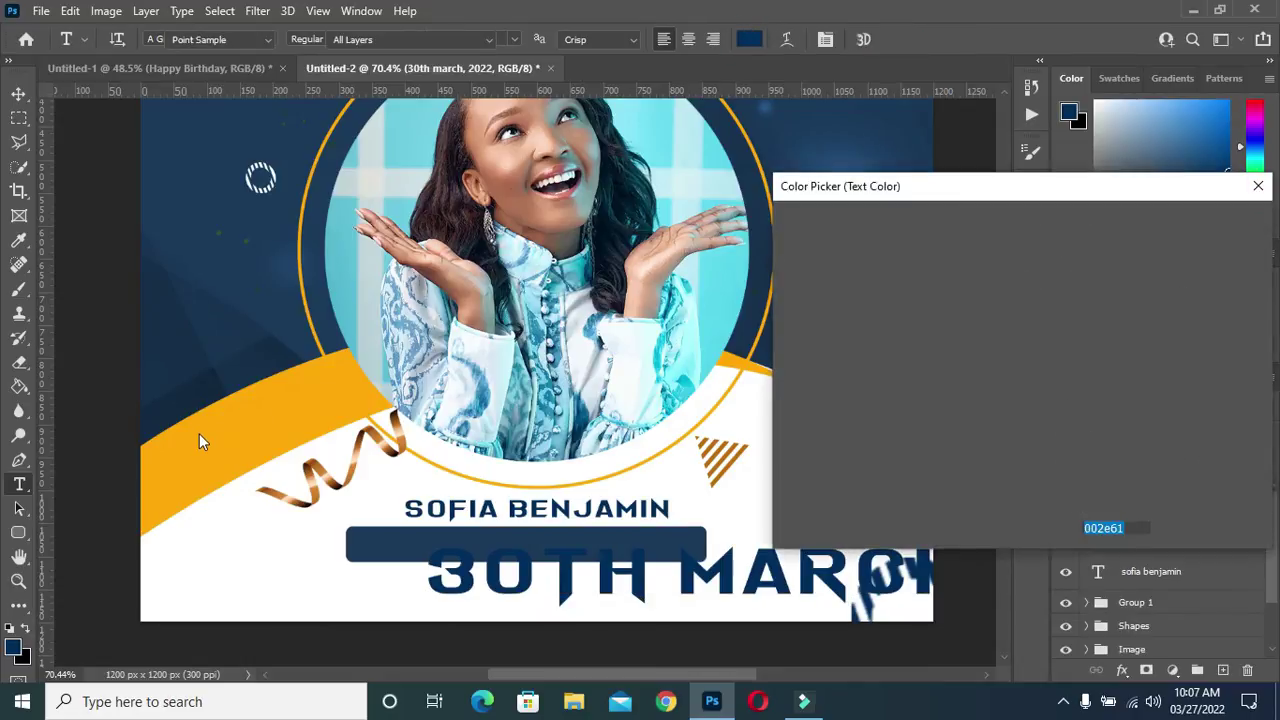
{"action": "left_click", "coordinate": [201, 440]}
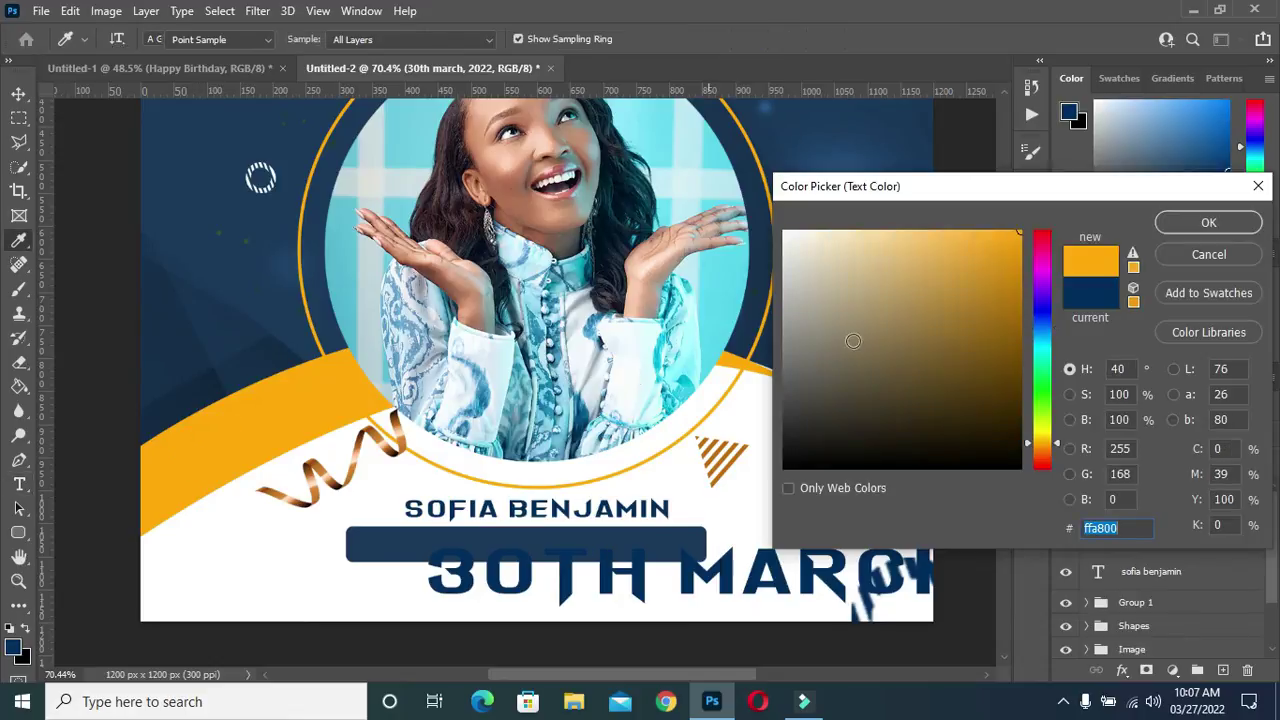
{"action": "left_click", "coordinate": [1209, 223]}
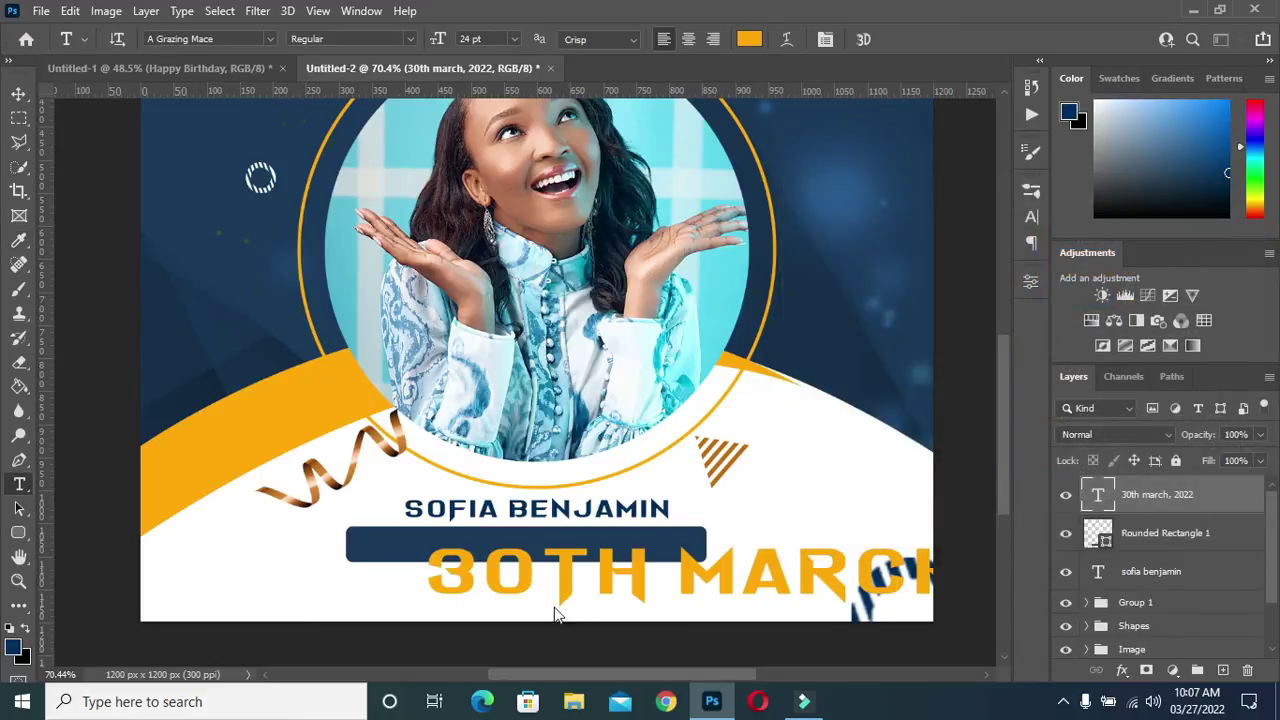
Set the 'TH' in the date to superscript
{"action": "left_click_drag", "start_coordinate": [553, 568], "coordinate": [646, 568]}
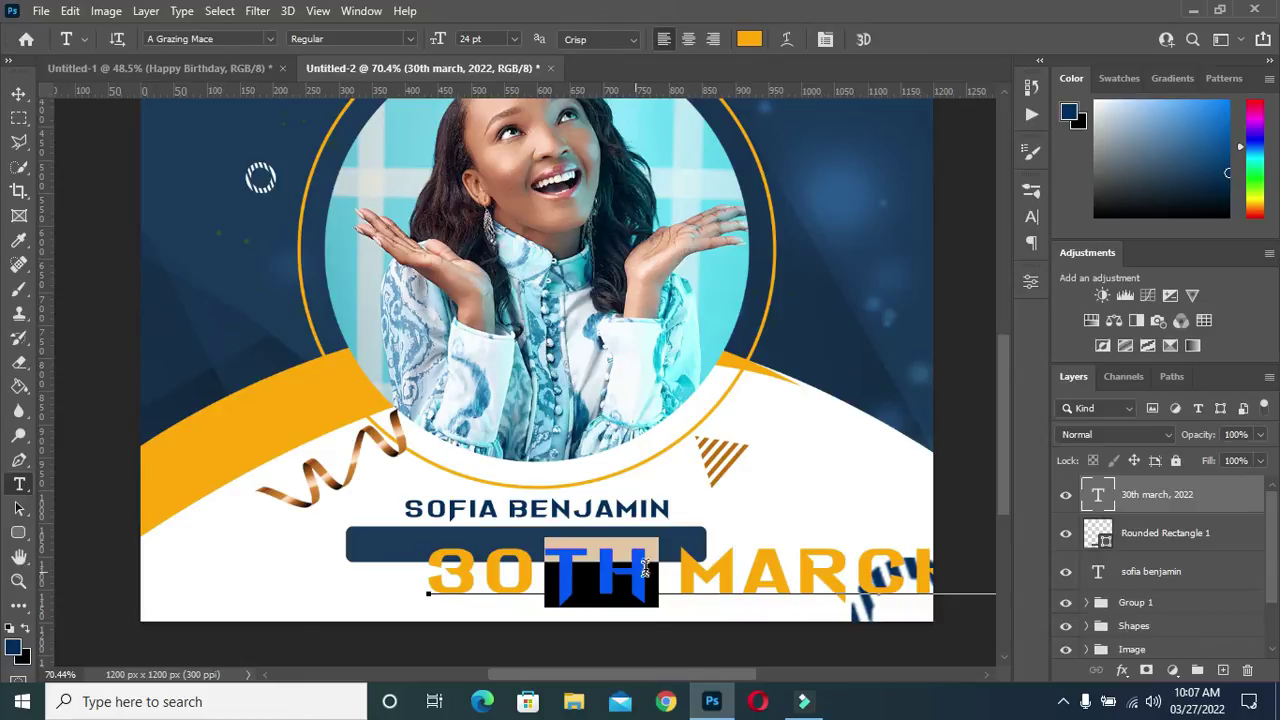
{"action": "left_click", "coordinate": [1031, 218]}
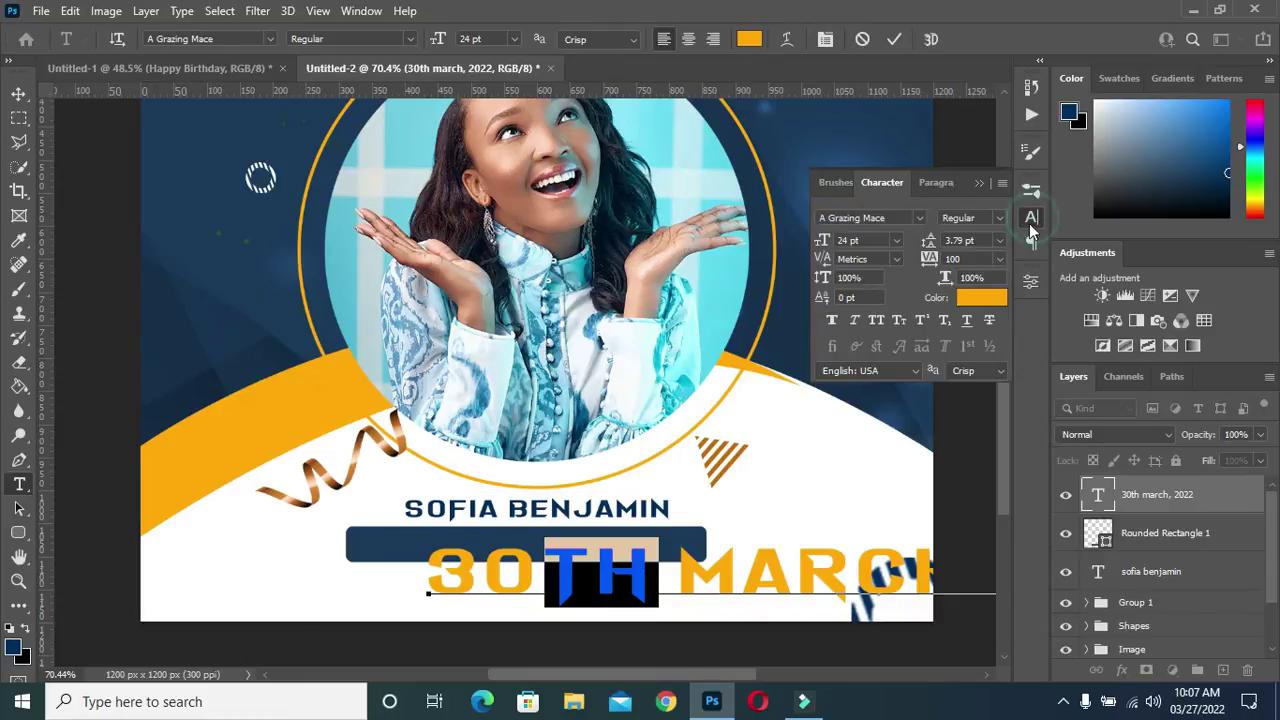
{"action": "left_click", "coordinate": [923, 319]}
{"action": "left_click", "coordinate": [923, 319]}
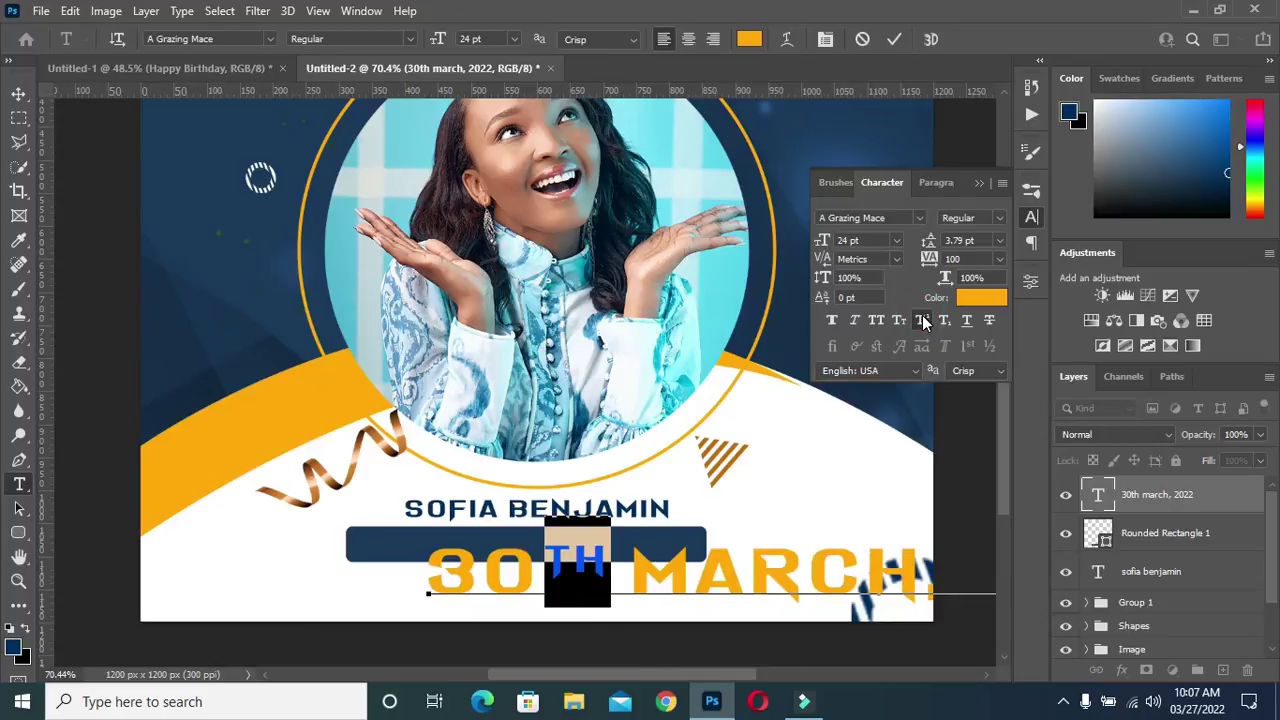
{"action": "left_click", "coordinate": [894, 39]}
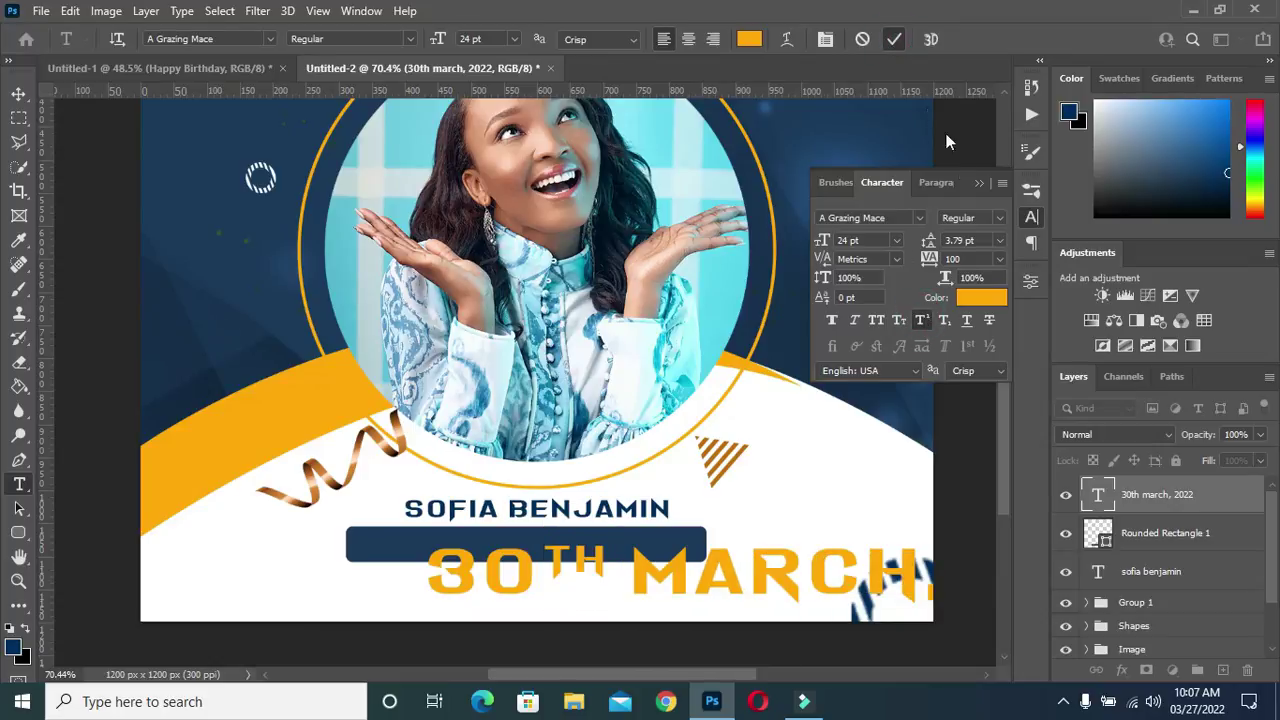
{"action": "left_click", "coordinate": [980, 184]}
{"action": "left_click", "coordinate": [19, 93]}
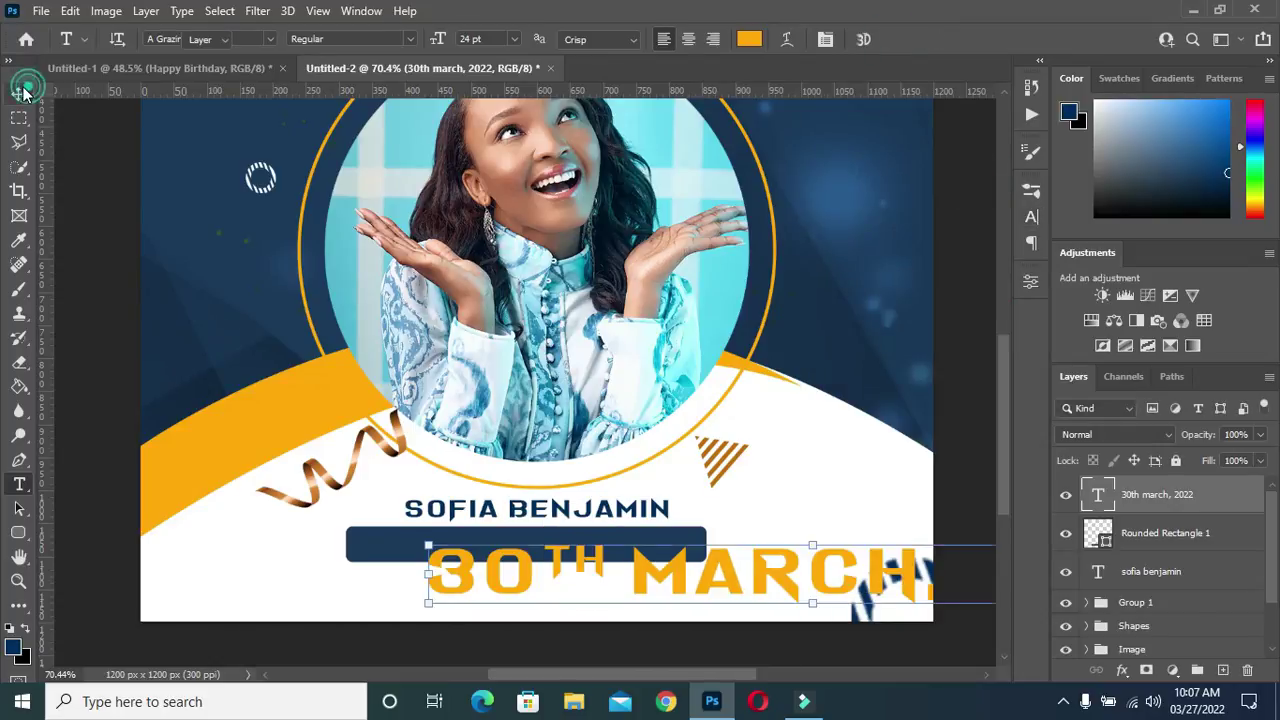
Scale the date down to 34.74% so it sits inside the navy bar
{"action": "left_click_drag", "start_coordinate": [813, 601], "coordinate": [503, 548]}
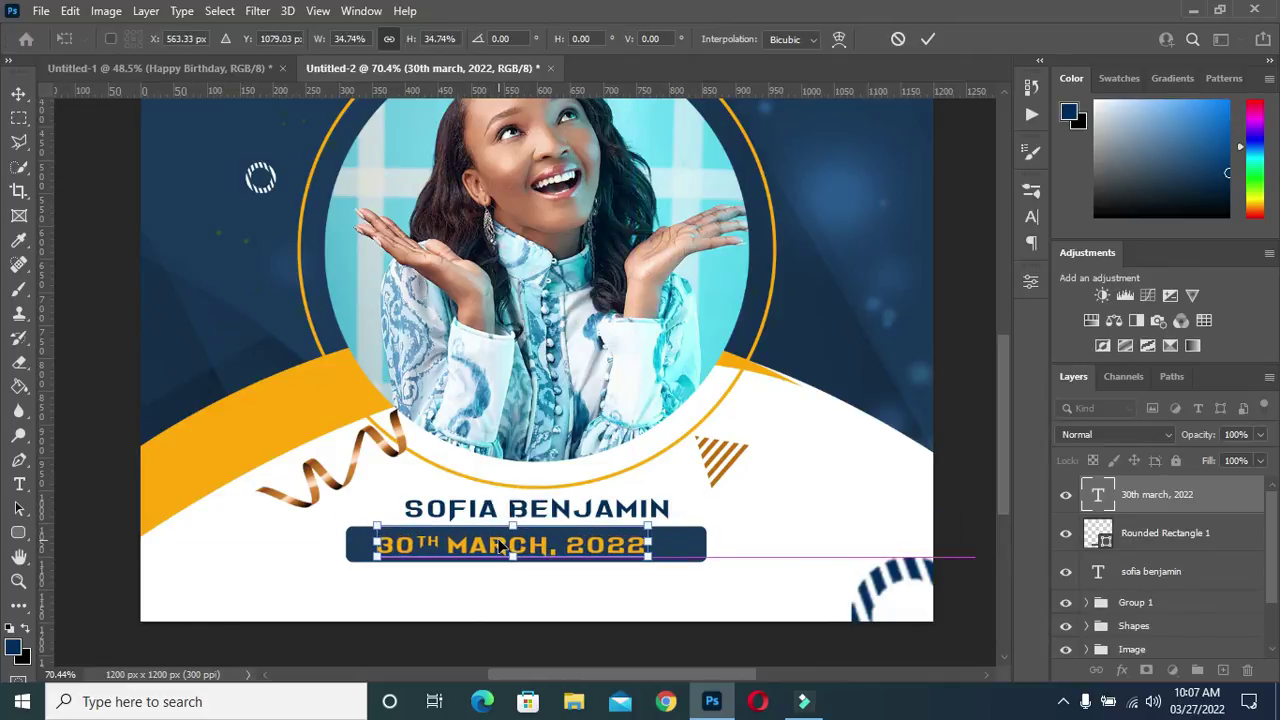
{"action": "left_click", "coordinate": [960, 254]}
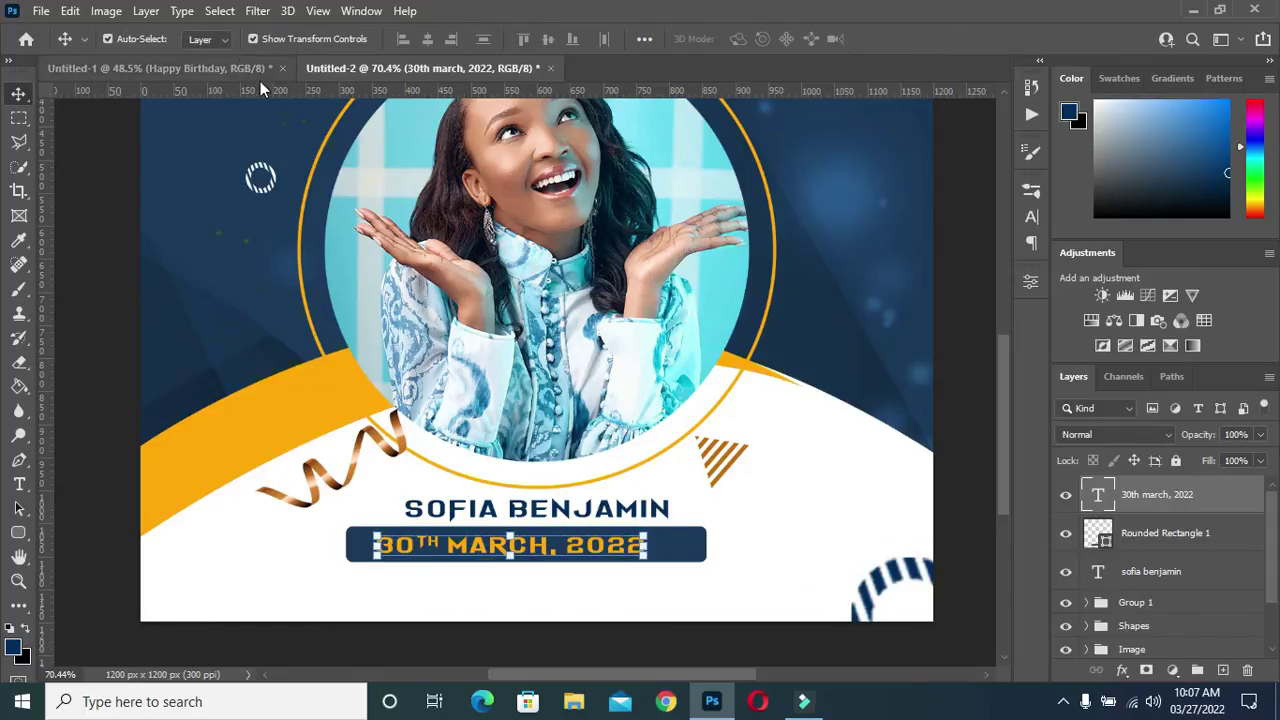
Change the date's font to Theater Bold Condensed
{"action": "key", "text": "t"}
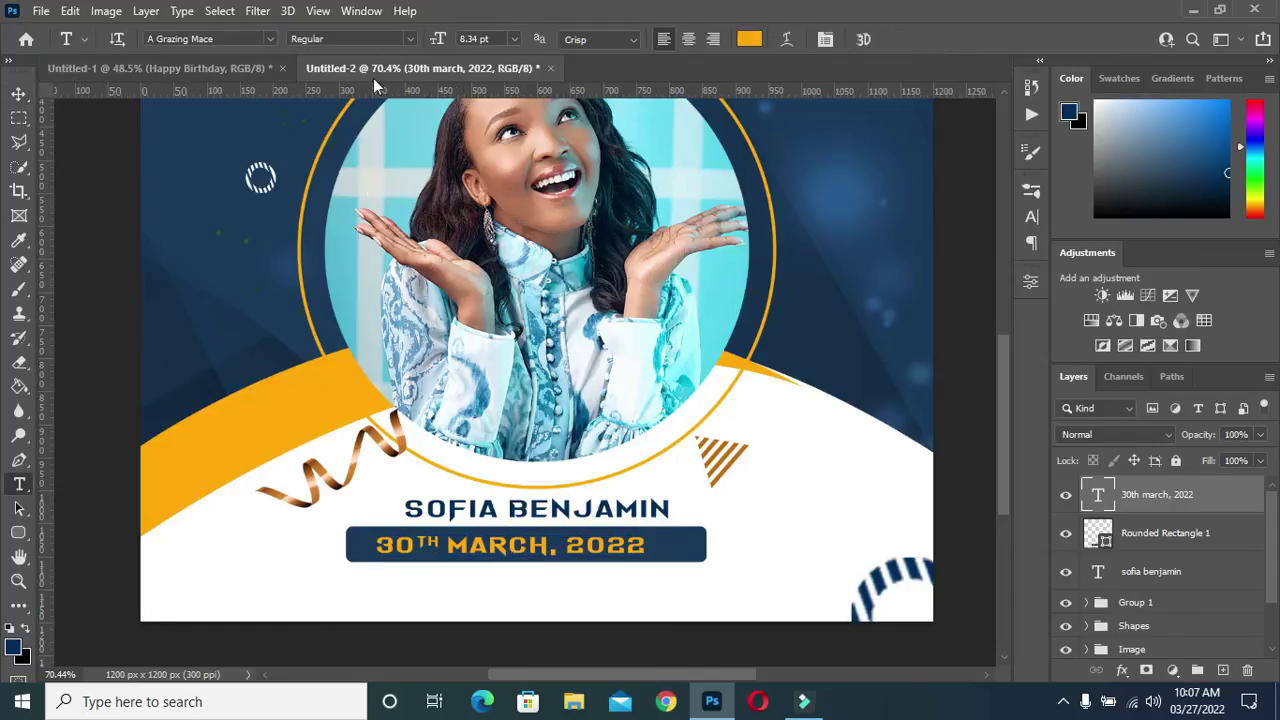
{"action": "left_click", "coordinate": [270, 38]}
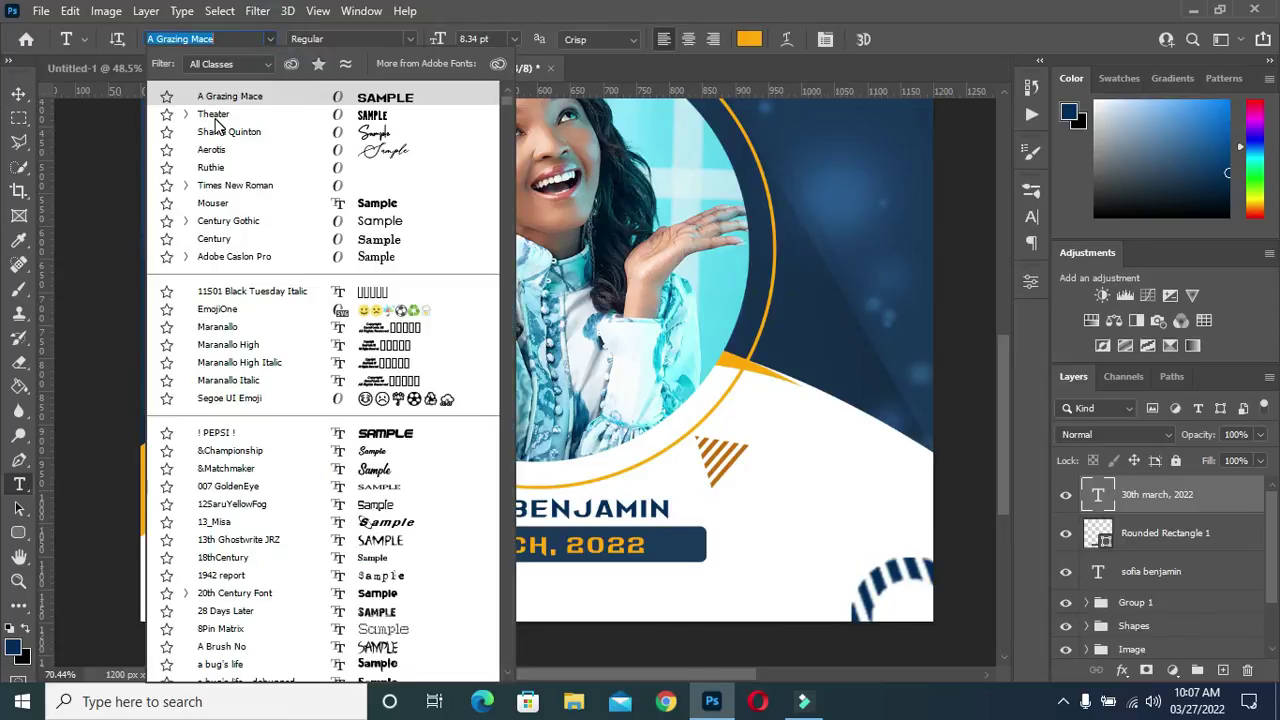
{"action": "left_click", "coordinate": [213, 115]}
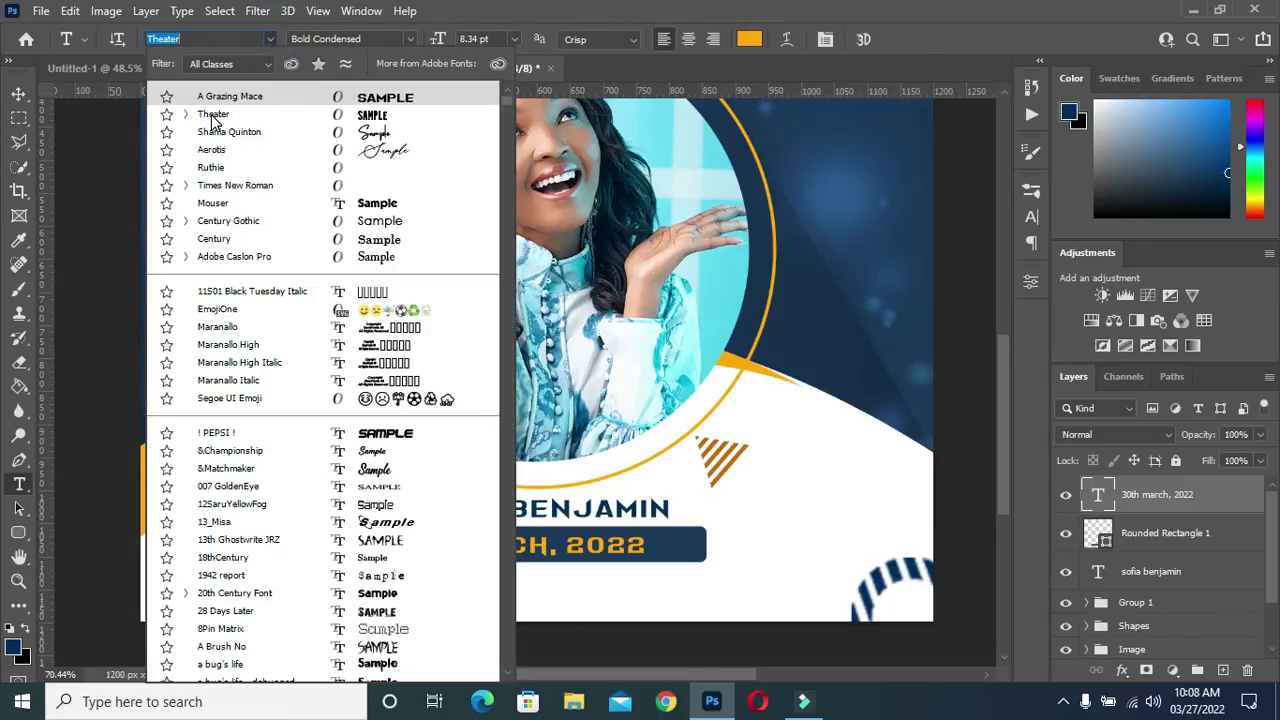
{"action": "left_click", "coordinate": [213, 121]}
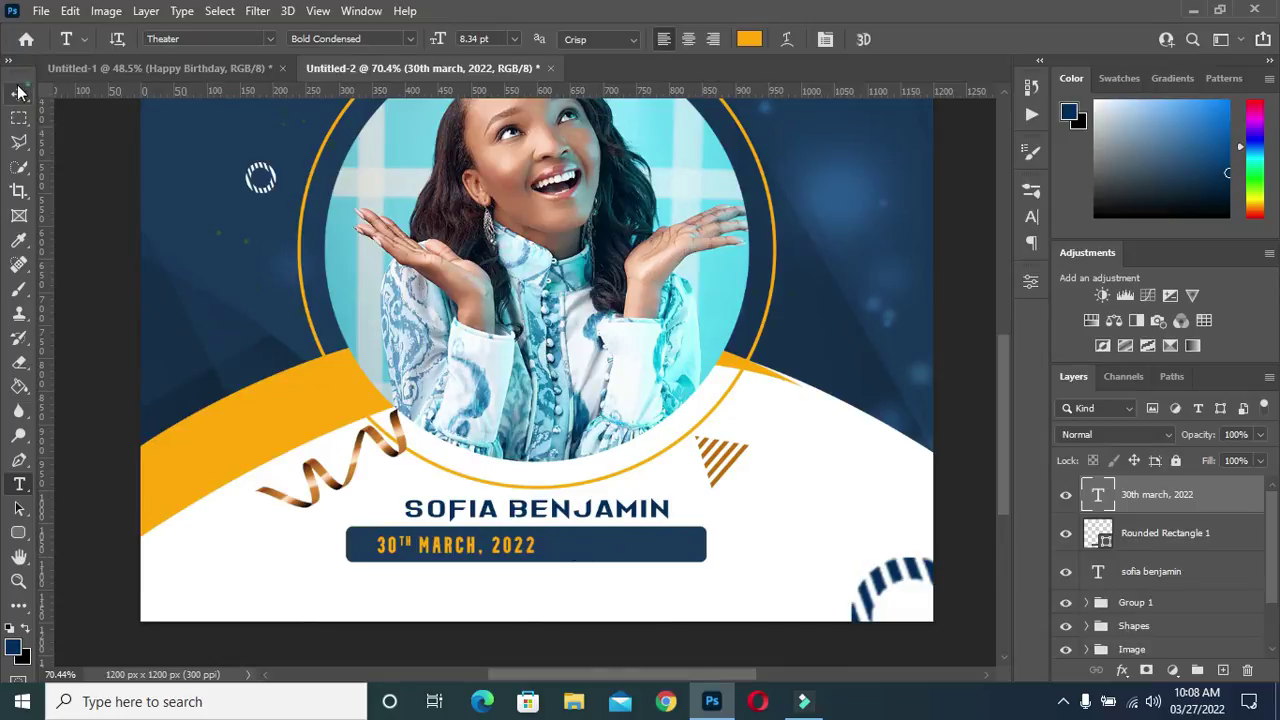
Stretch the date horizontally to 122% width along the navy bar
{"action": "key", "text": "v"}
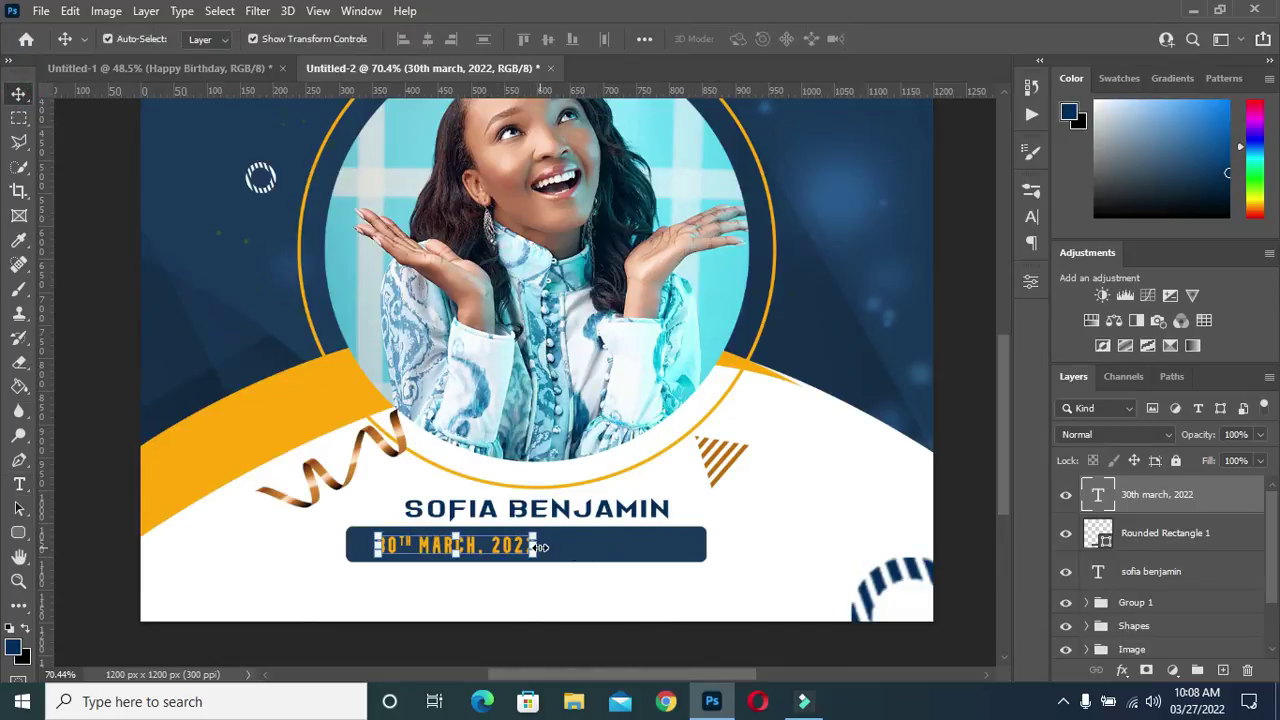
{"action": "left_click", "coordinate": [538, 546]}
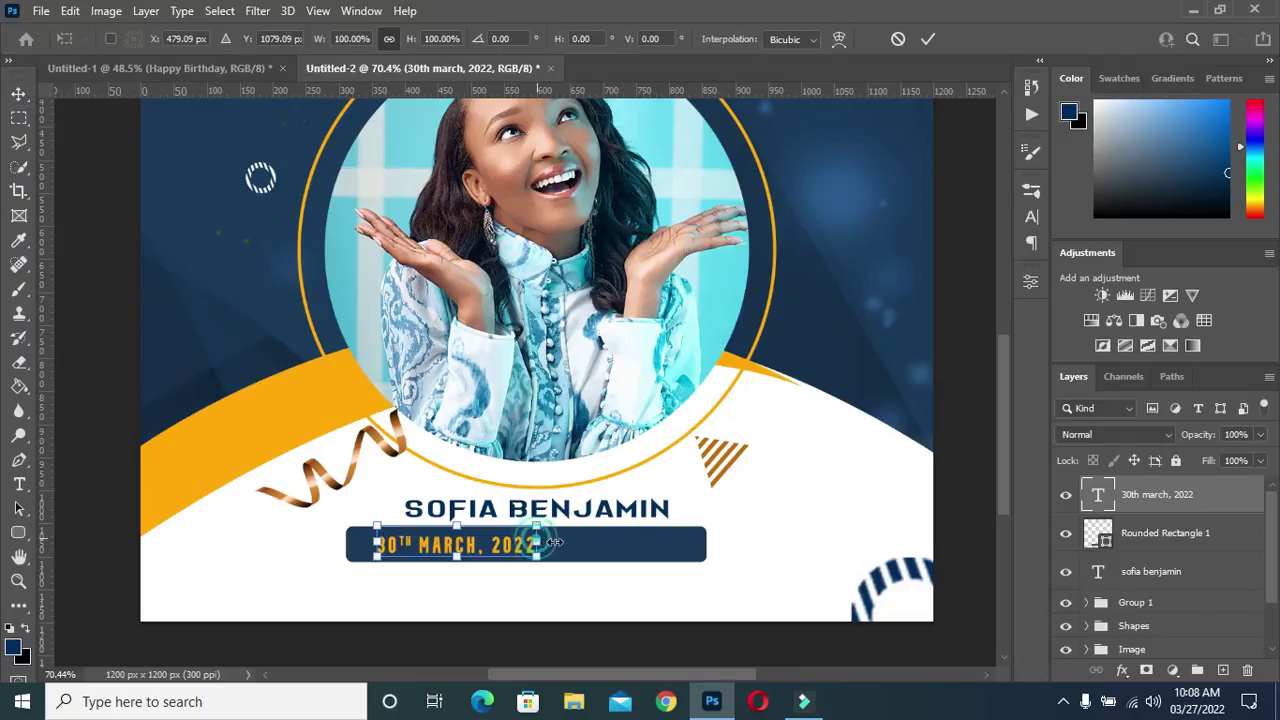
{"action": "left_click_drag", "start_coordinate": [553, 542], "coordinate": [572, 542]}
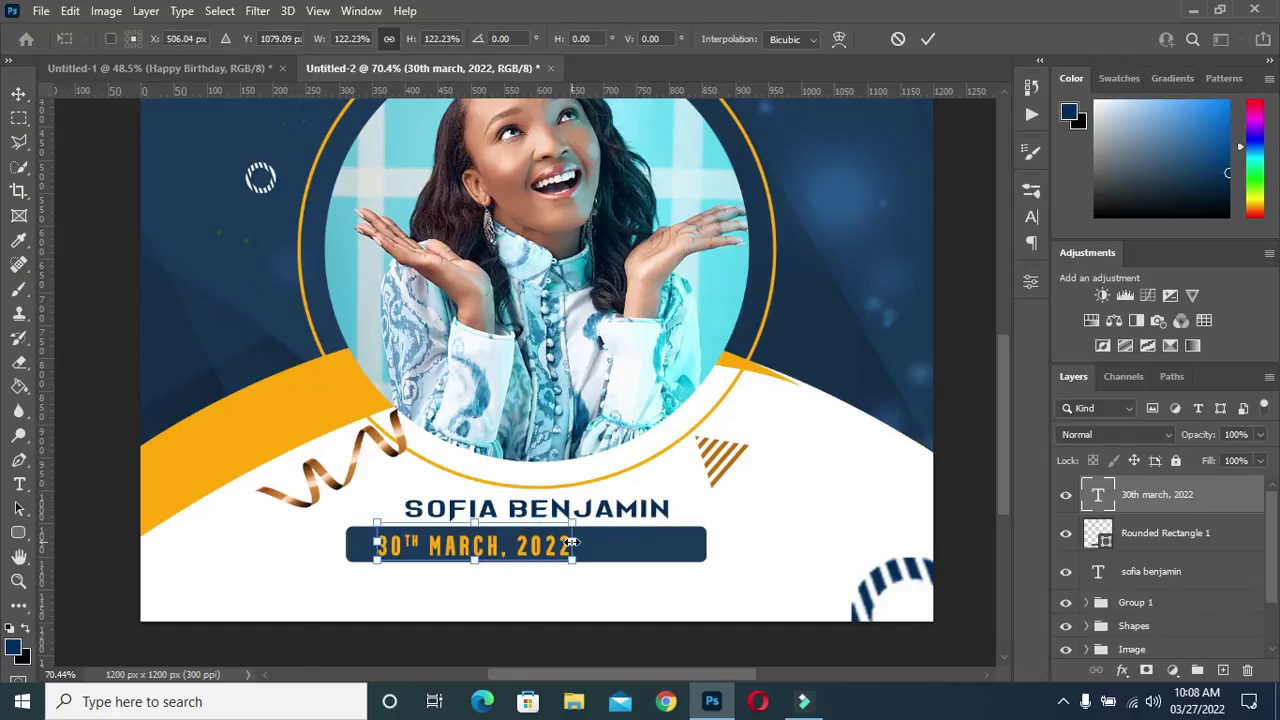
{"action": "left_click", "coordinate": [928, 39]}
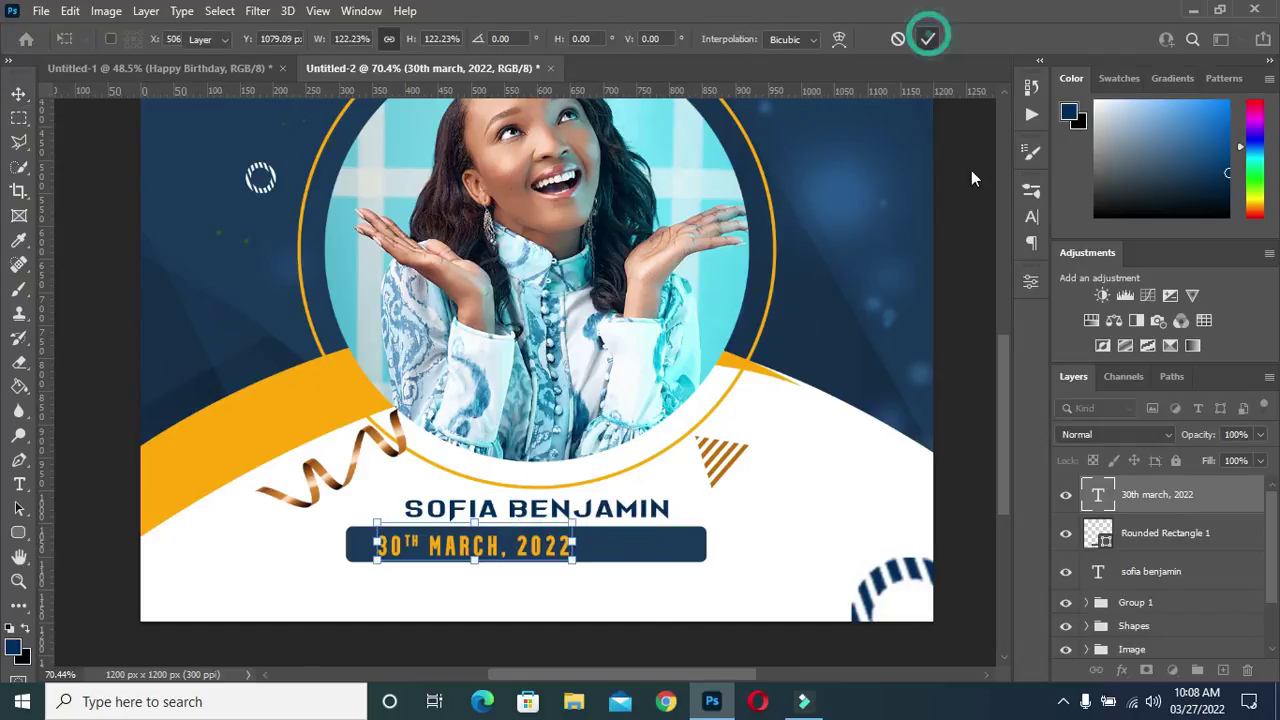
Set the date's tracking to 200 in the Character panel
{"action": "left_click", "coordinate": [1031, 220]}
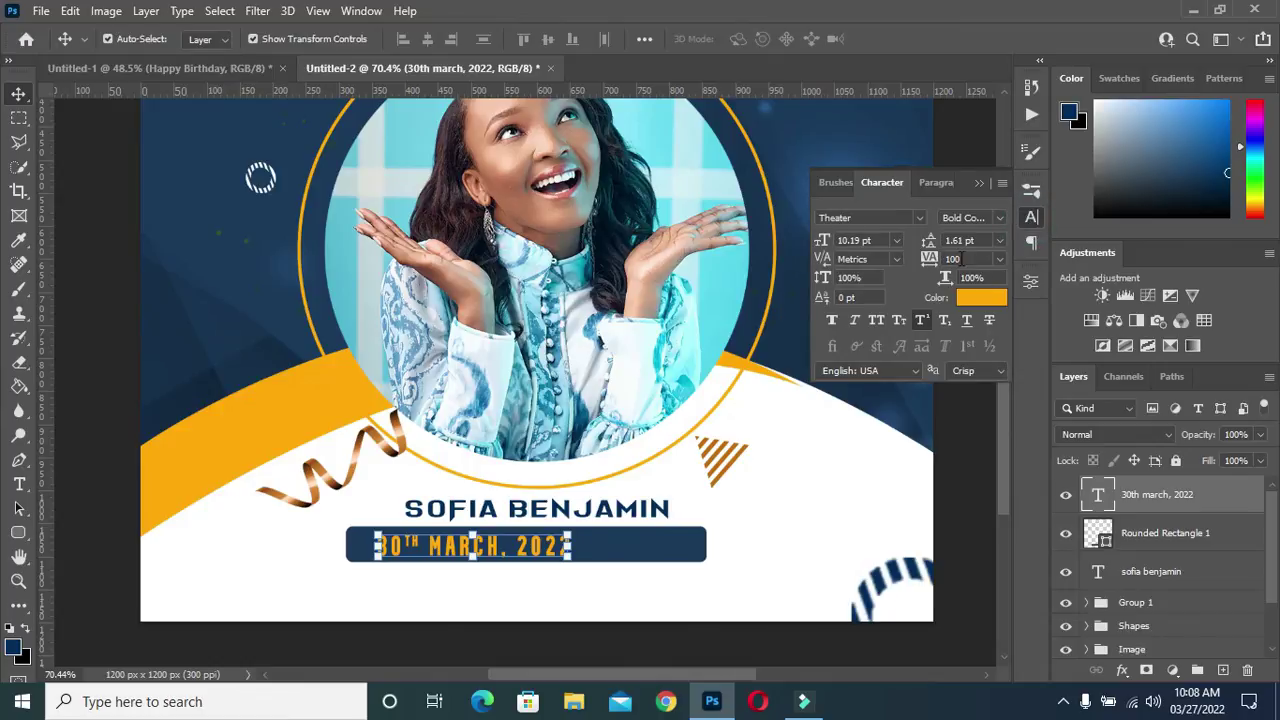
{"action": "double_click", "coordinate": [955, 258]}
{"action": "type", "text": "20"}
{"action": "key", "text": "Return"}
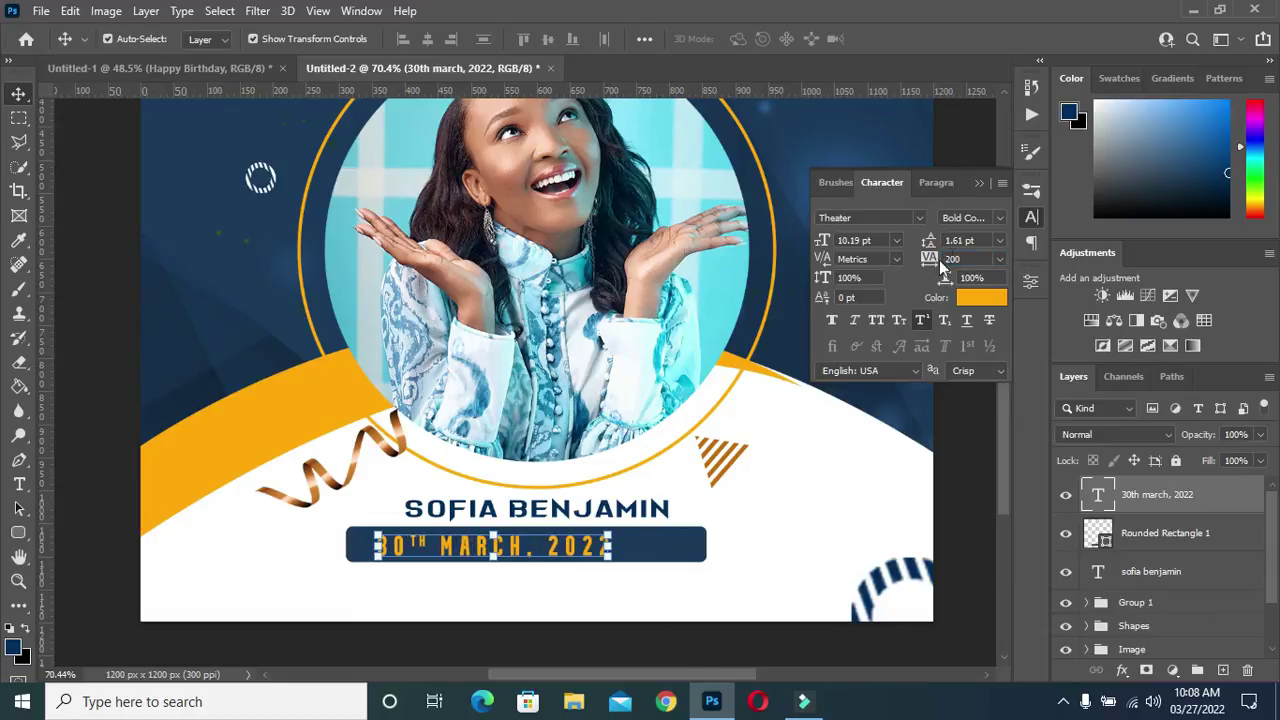
{"action": "left_click", "coordinate": [975, 182]}
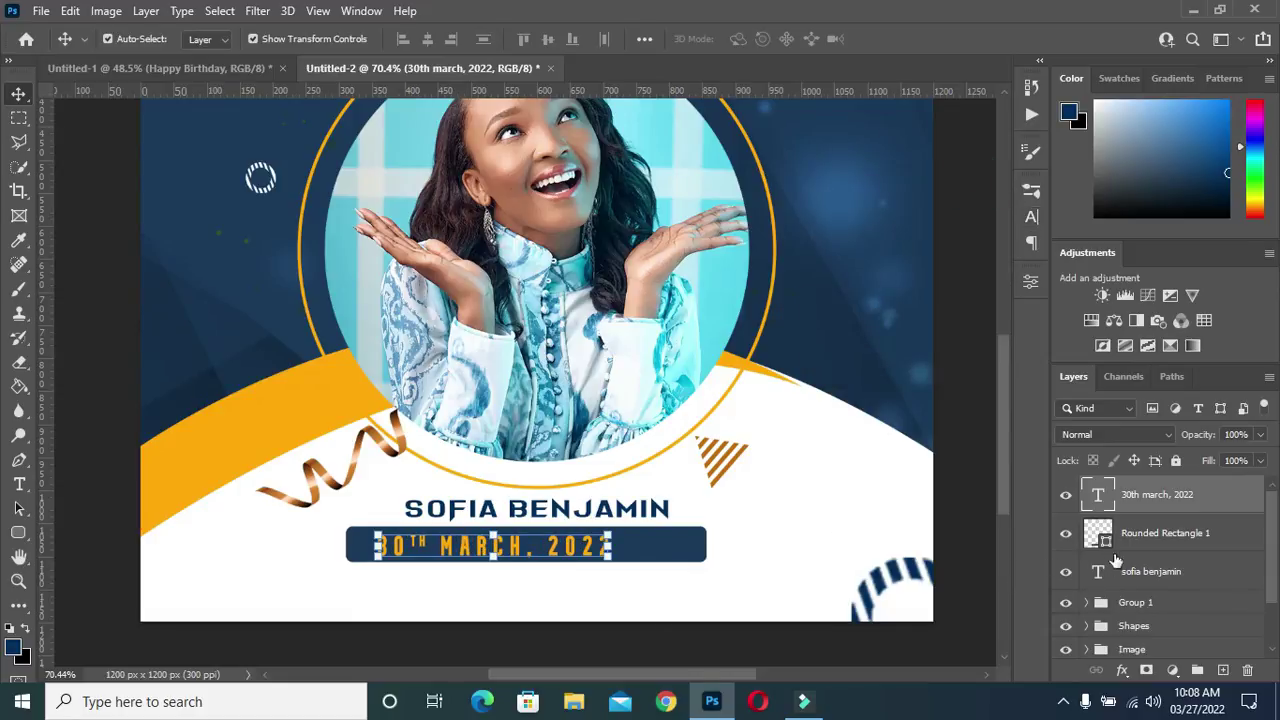
Centre the navy bar and date together horizontally on the flyer with Align Horizontal Centers
{"action": "key", "text": "ctrl"}
{"action": "left_click", "coordinate": [1153, 537], "text": "ctrl"}
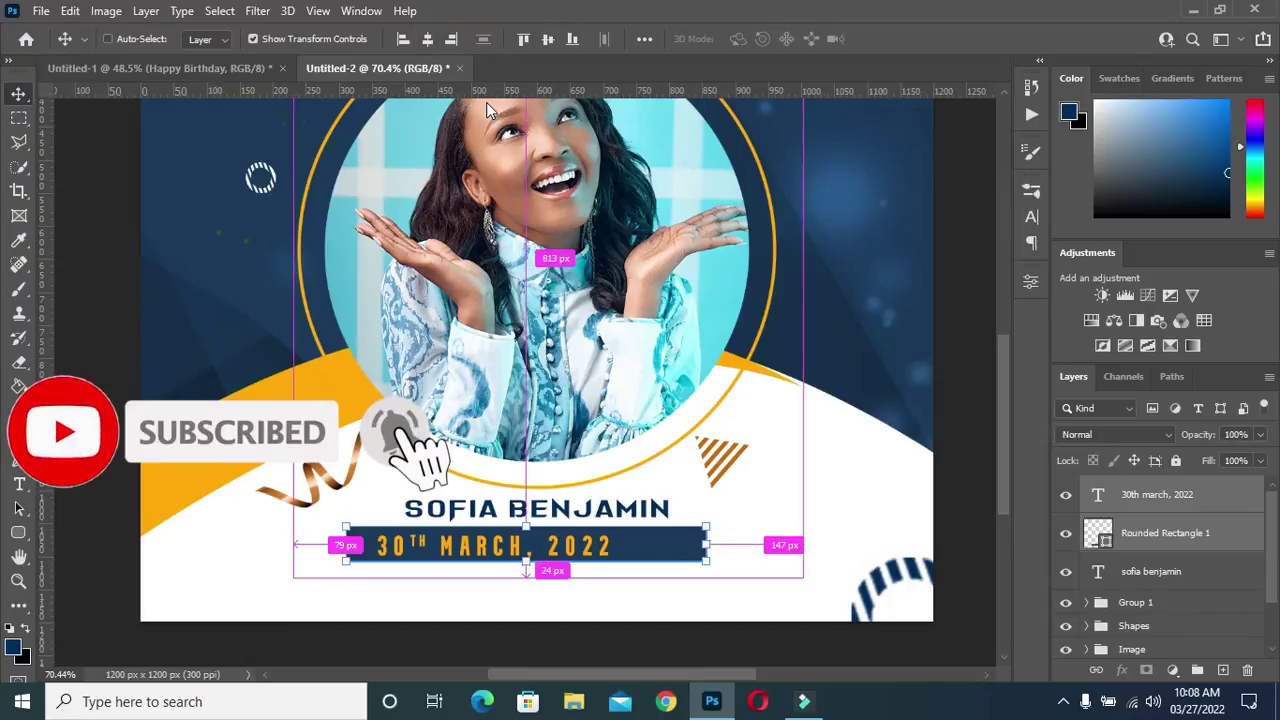
{"action": "key", "text": "ctrl+a"}
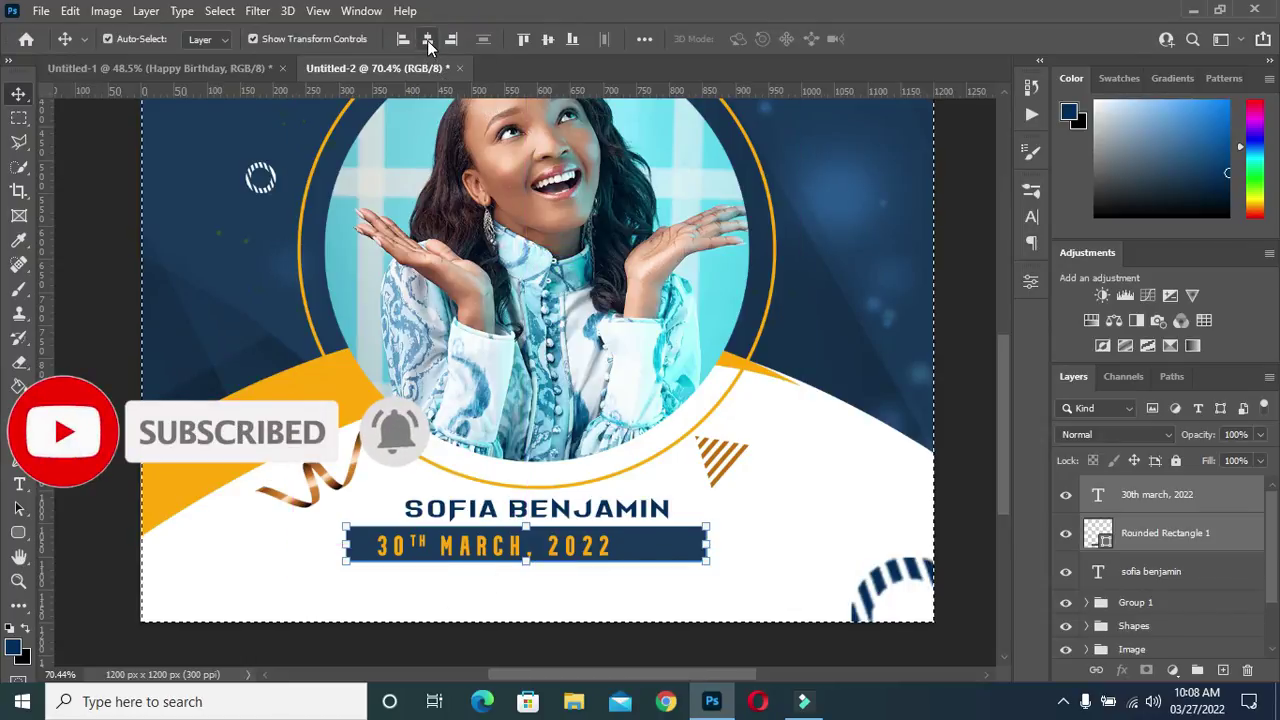
{"action": "left_click", "coordinate": [427, 40]}
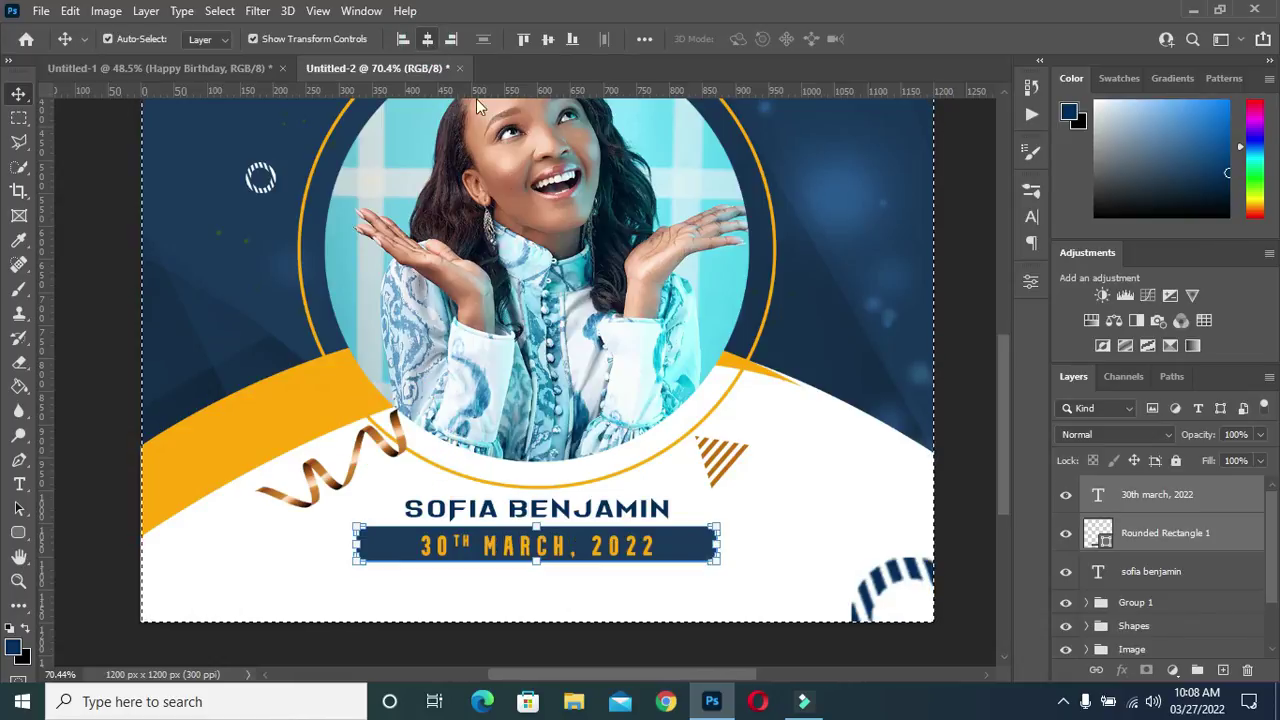
{"action": "key", "text": "ctrl+d"}
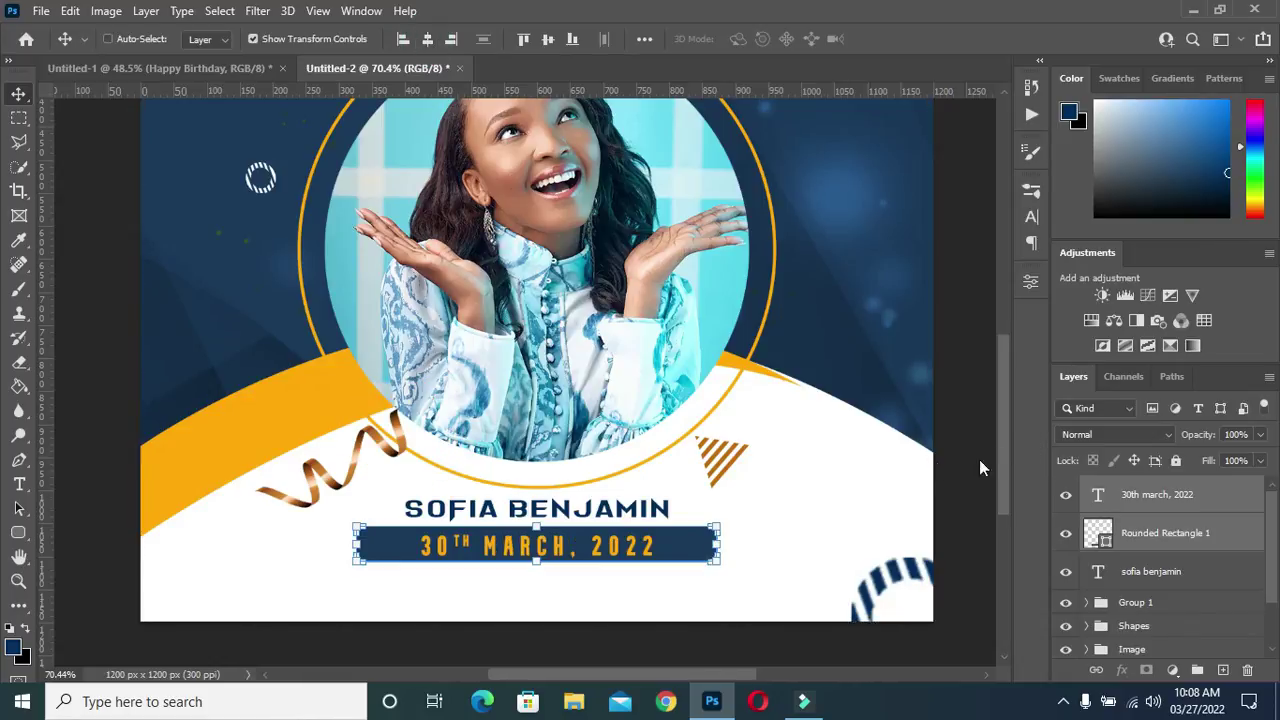
{"action": "scroll", "coordinate": [686, 424], "scroll_direction": "down", "scroll_amount": 4}
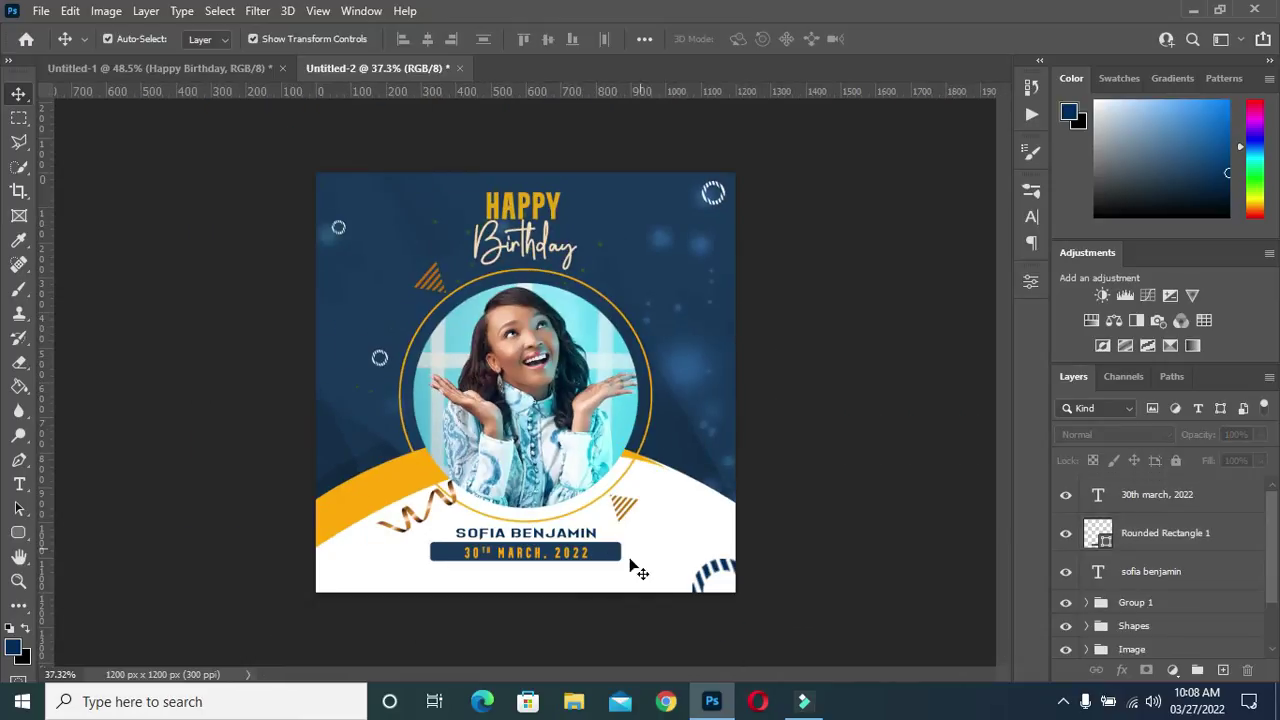
{"action": "scroll", "coordinate": [640, 570], "scroll_direction": "up", "scroll_amount": 1}
{"action": "scroll", "coordinate": [583, 570], "scroll_direction": "down", "scroll_amount": 1}
{"action": "scroll", "coordinate": [575, 556], "scroll_direction": "up", "scroll_amount": 1}
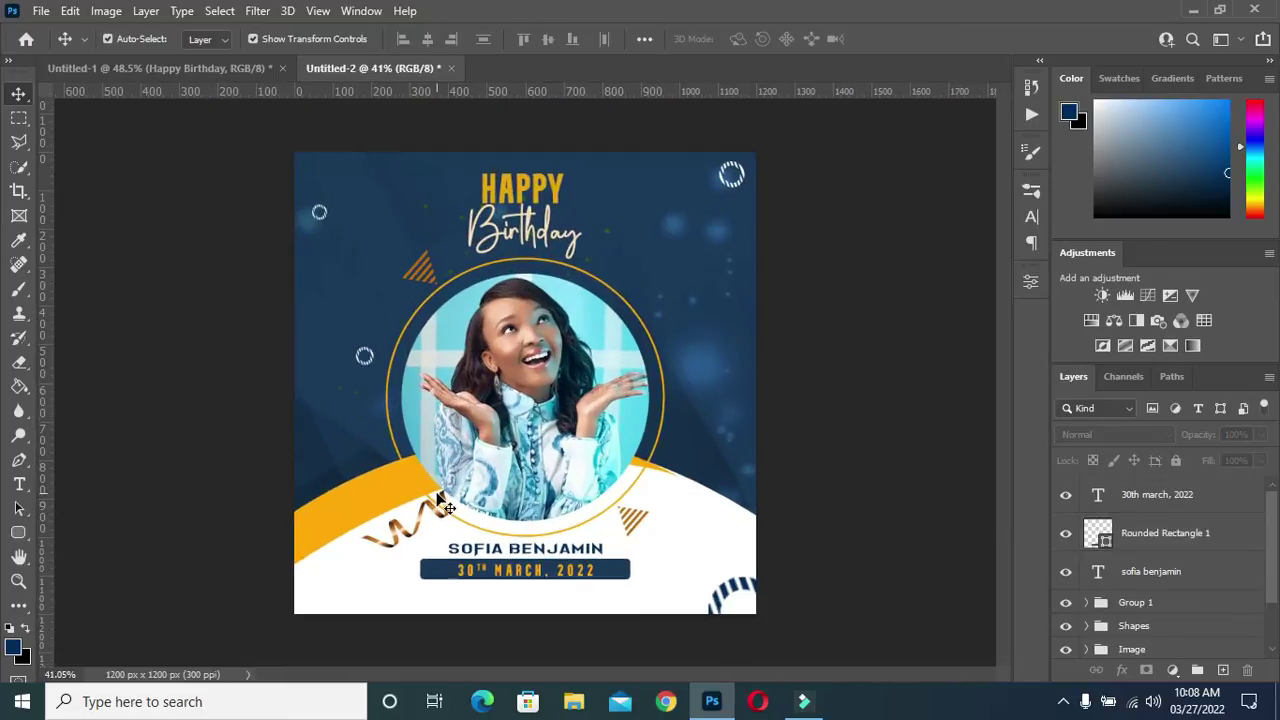
{"action": "scroll", "coordinate": [440, 503], "scroll_direction": "down", "scroll_amount": 1}
{"action": "scroll", "coordinate": [440, 503], "scroll_direction": "up", "scroll_amount": 3}
{"action": "scroll", "coordinate": [440, 503], "scroll_direction": "down", "scroll_amount": 1}
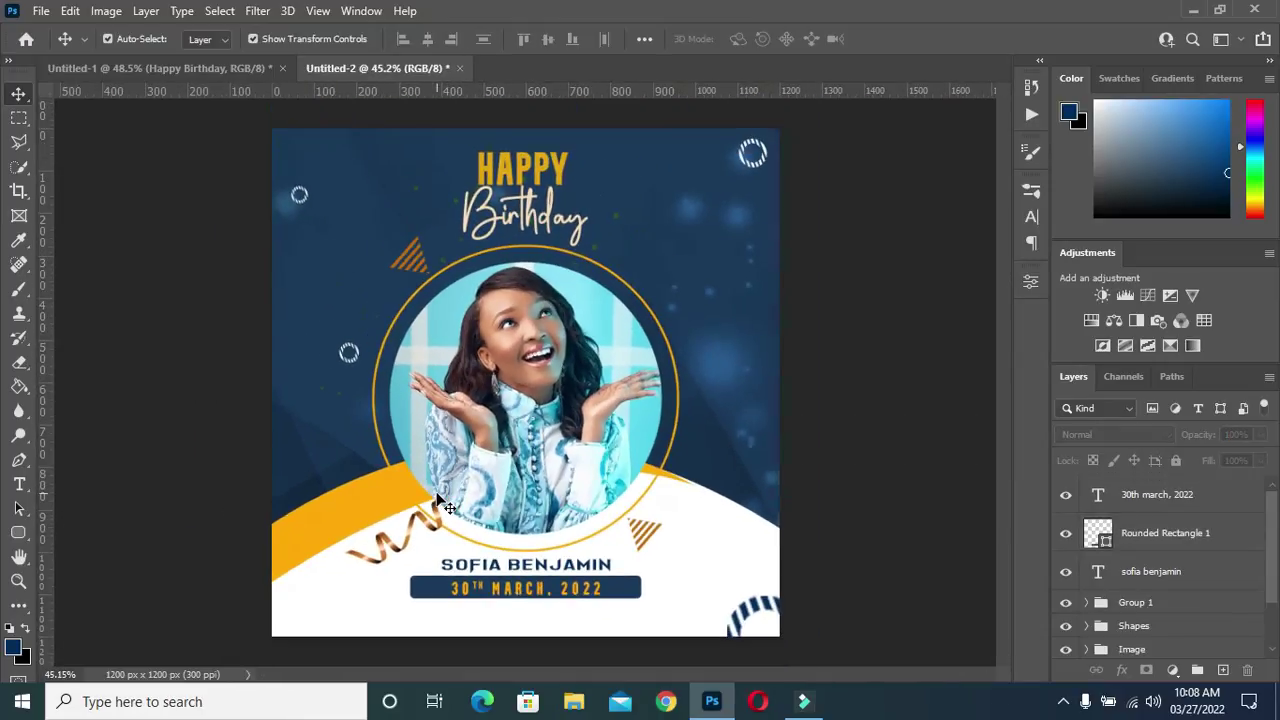